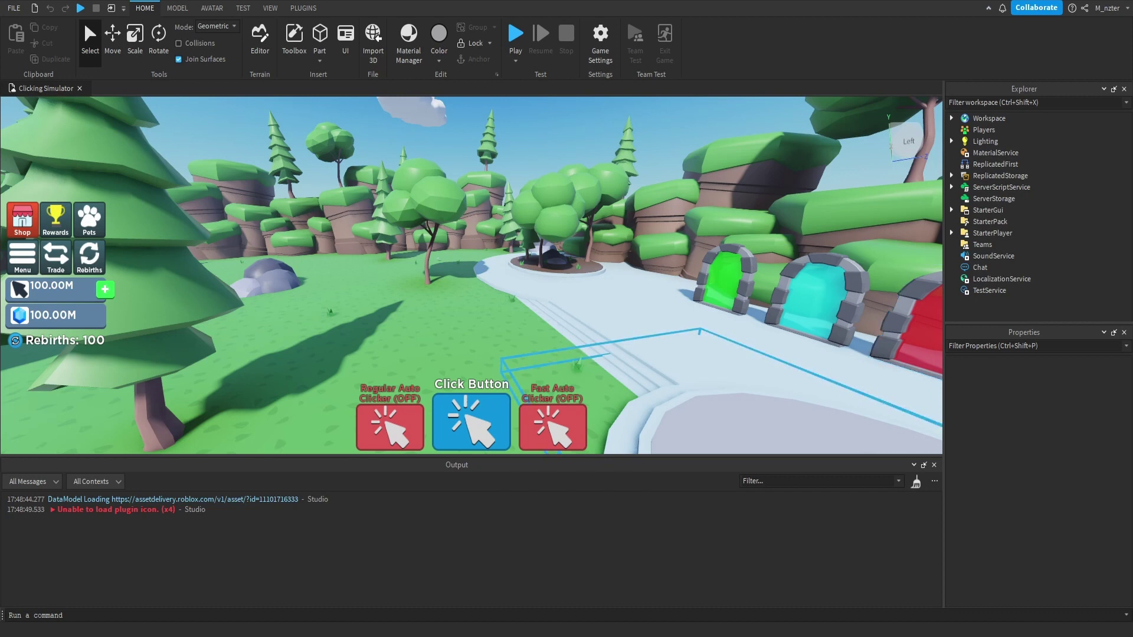
# - Move the Pet Index model in Workspace onto the grass beside the snowy spawn path and rotate it toward the path
pyautogui.click(952, 118)
pyautogui.click(998, 234)
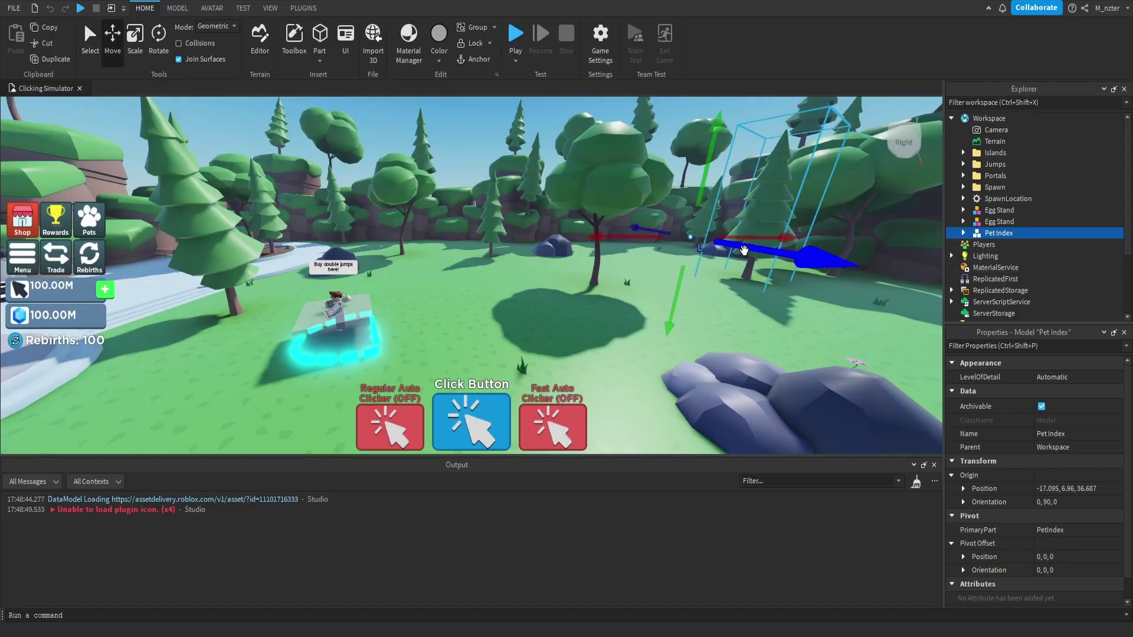
pyautogui.moveTo(744, 250); pyautogui.dragTo(638, 358)
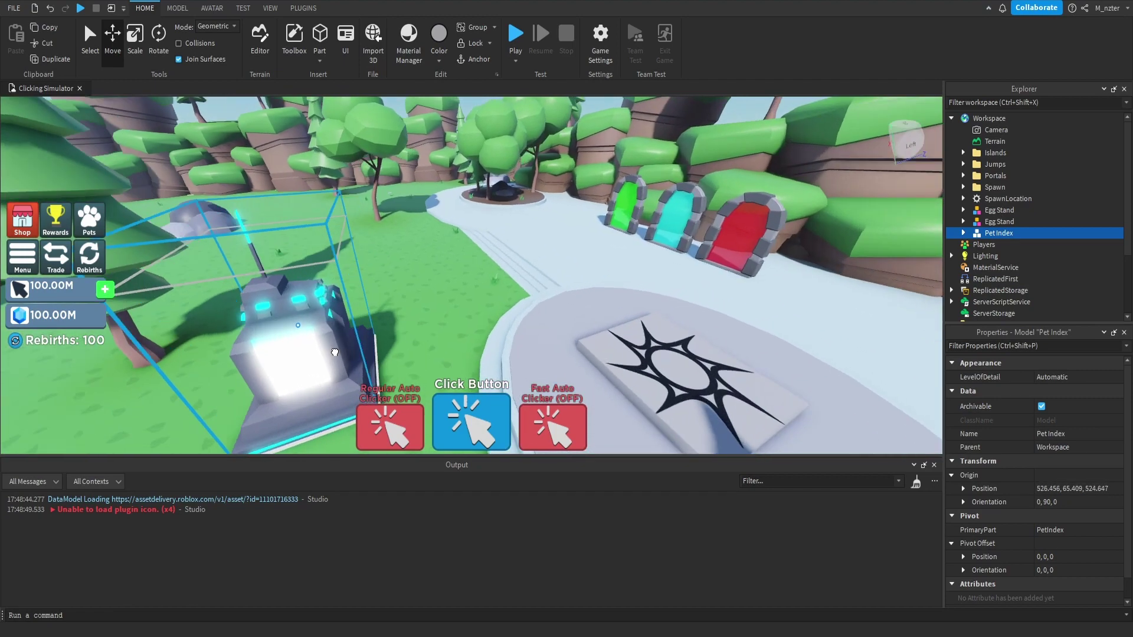
pyautogui.moveTo(265, 304); pyautogui.dragTo(410, 322)
pyautogui.hotkey('ctrl', '4')
pyautogui.moveTo(409, 322); pyautogui.dragTo(415, 327, button='right')
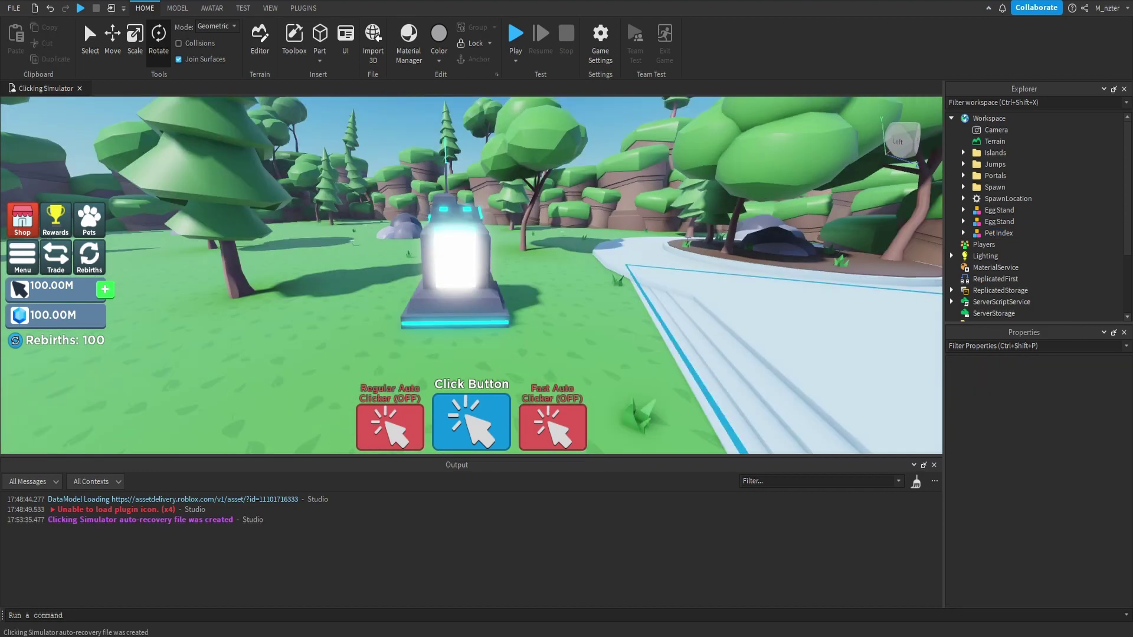
# - Rename the SurfaceGuiPart inside the Pet Index model to Display
pyautogui.click(984, 234)
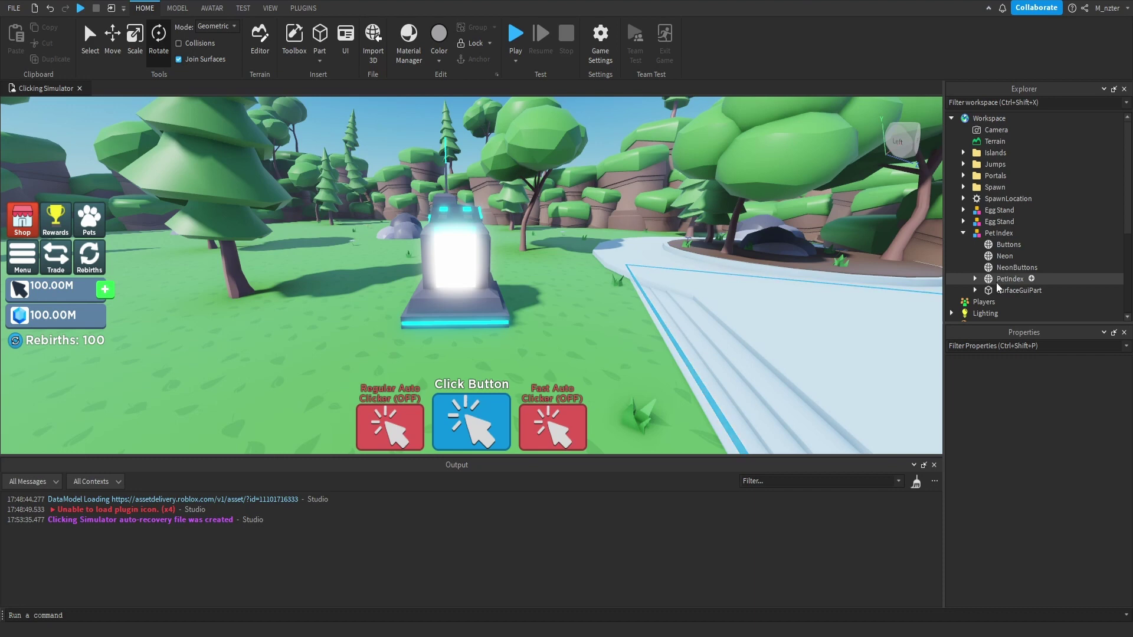
pyautogui.click(1007, 291)
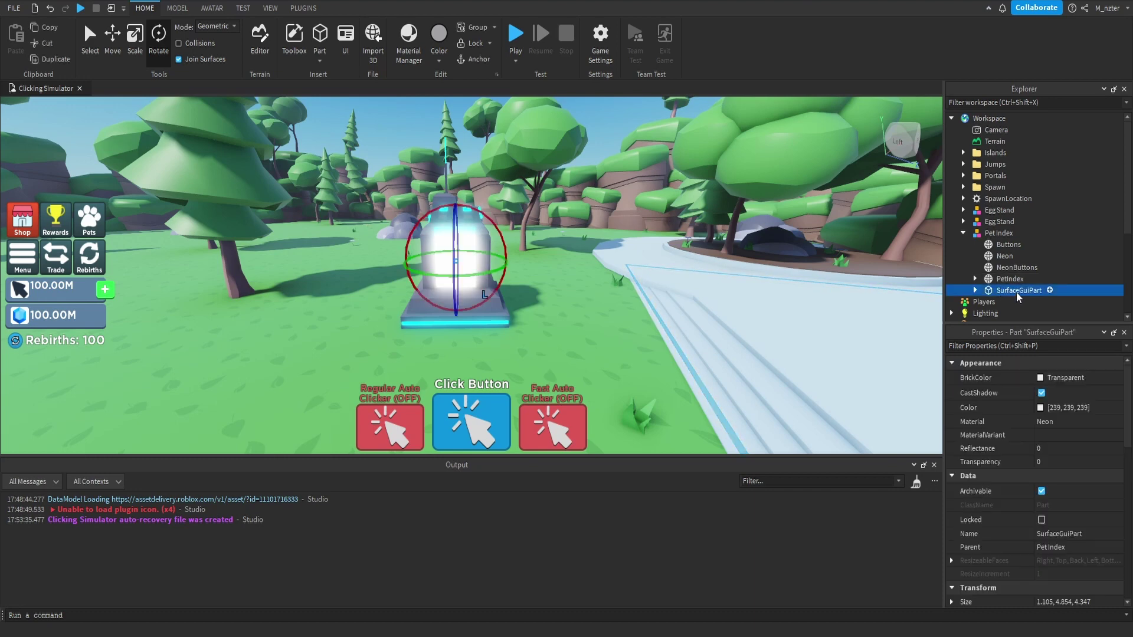
pyautogui.click(1017, 291)
pyautogui.write('Displa')
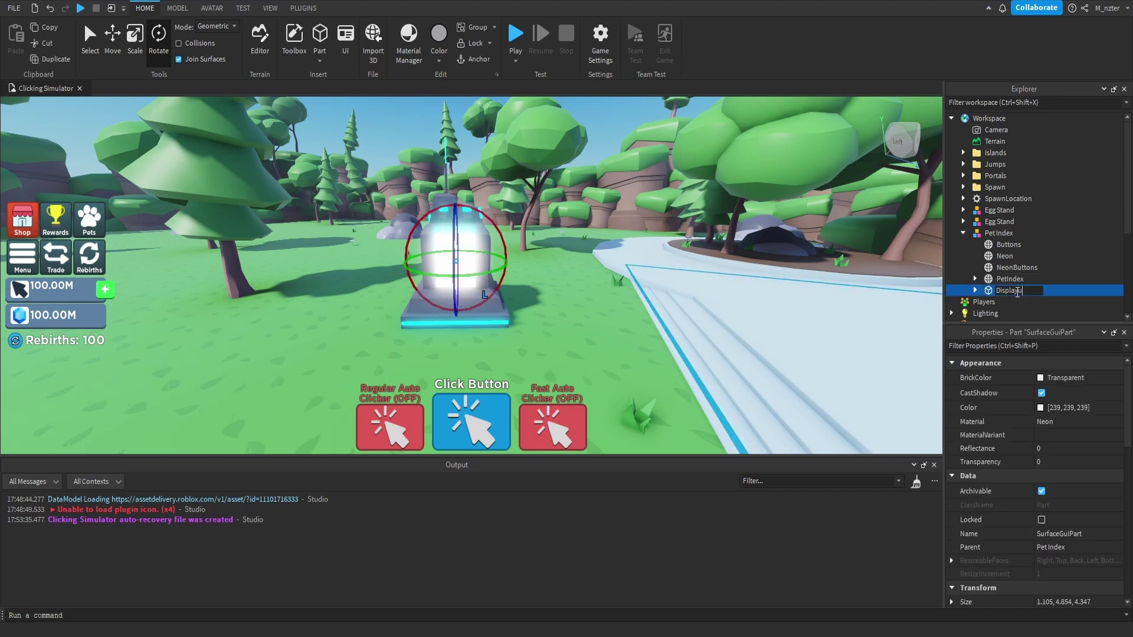
pyautogui.write('y')
pyautogui.press('Return')
# - Set the Display part's material to SmoothPlastic
pyautogui.click(1030, 346)
pyautogui.write('ma')
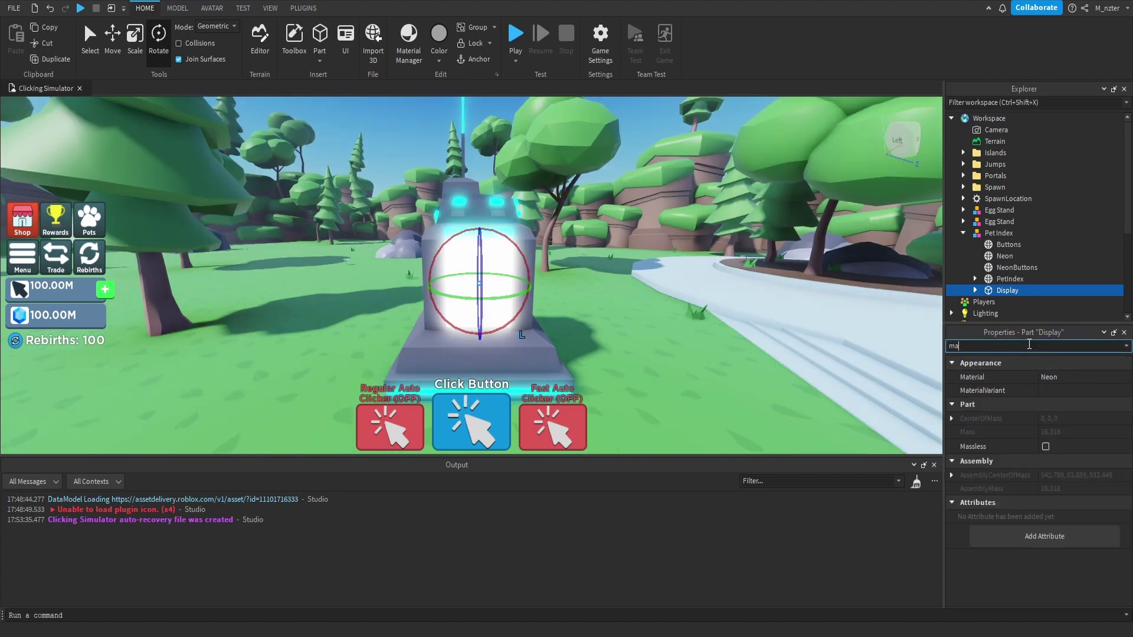
pyautogui.write('ter')
pyautogui.click(1081, 376)
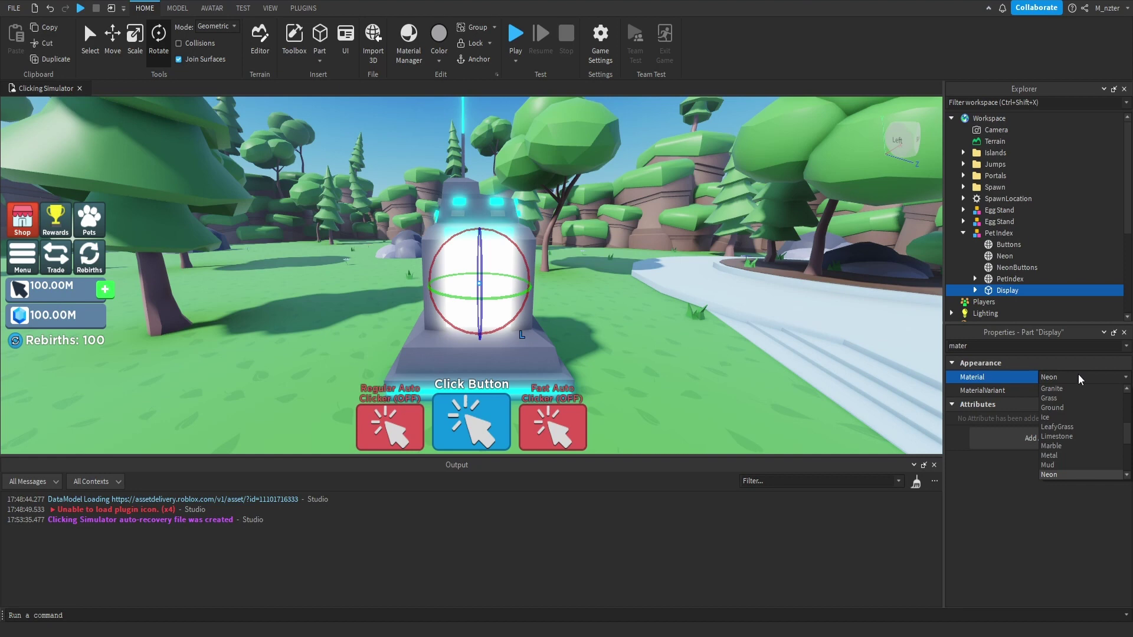
pyautogui.click(1080, 379)
pyautogui.press('s')
pyautogui.press('s')
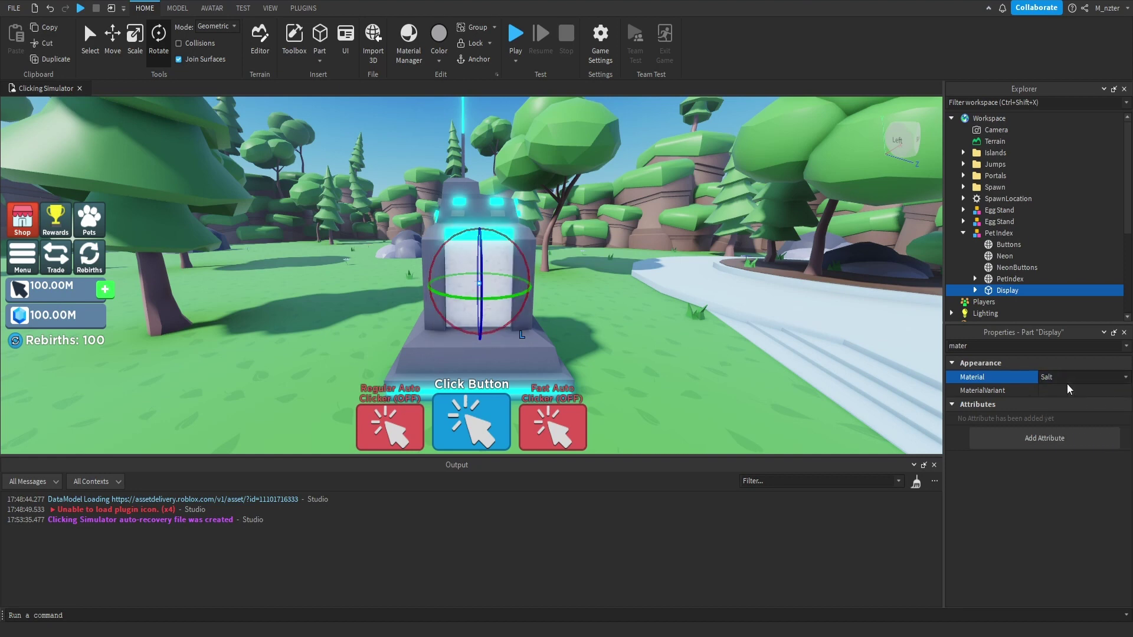
pyautogui.press('s')
pyautogui.press('s')
pyautogui.scroll(2, 860, 332)
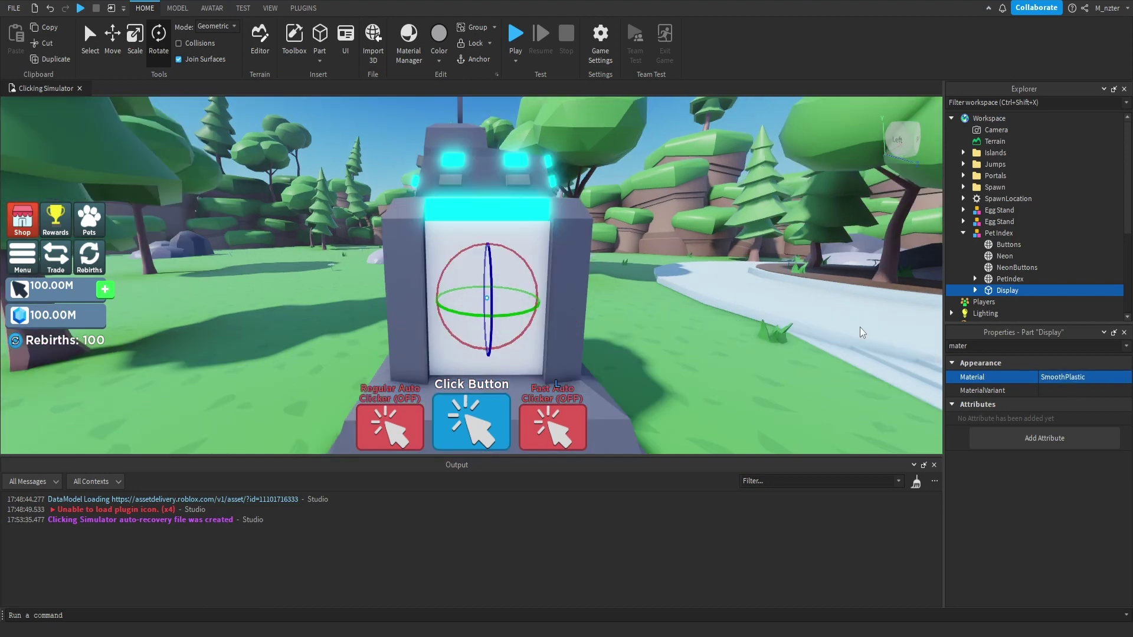
# - Delete the SurfaceGui contained in the Display part
pyautogui.click(975, 290)
pyautogui.click(1006, 302)
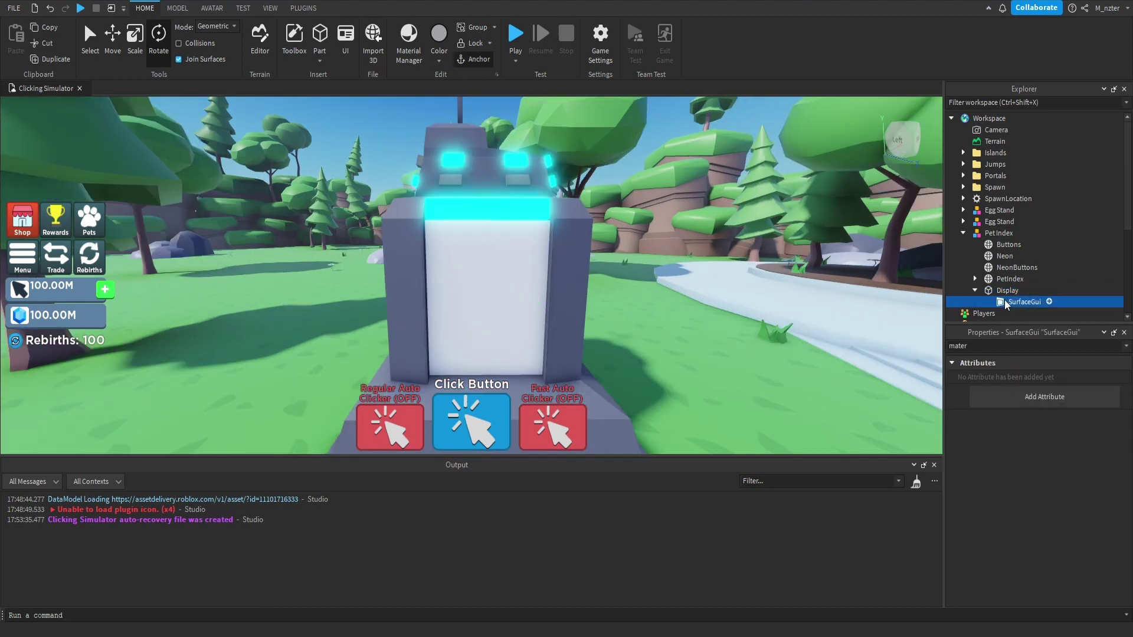
pyautogui.press('Delete')
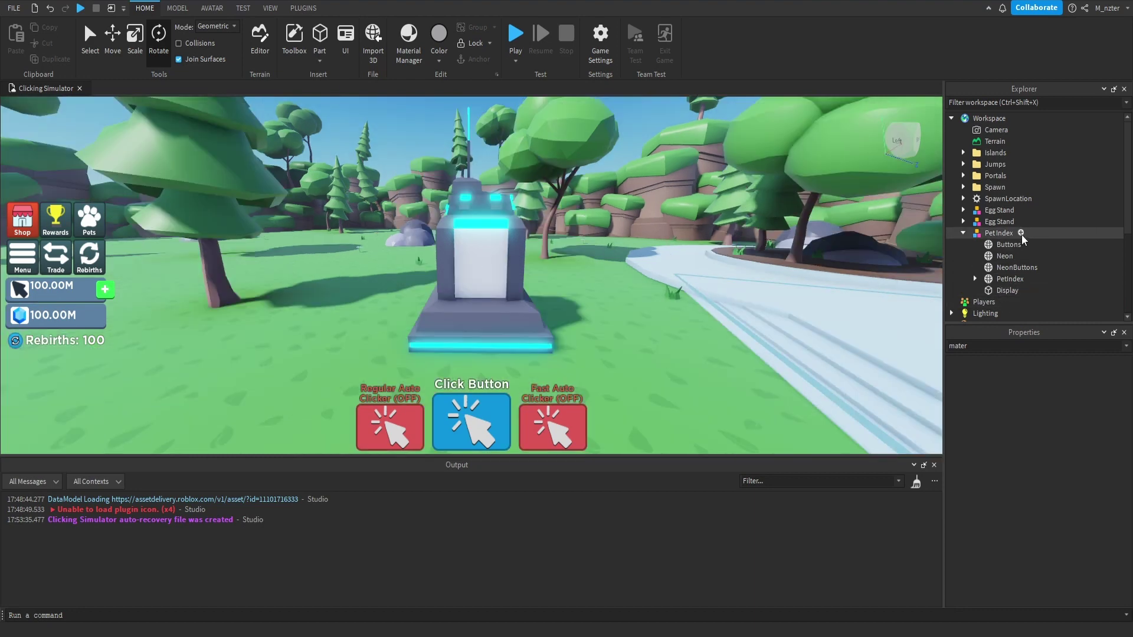
# - Insert a new Part into the Pet Index model and name it Hitbox
pyautogui.click(1023, 235)
pyautogui.write('Part')
pyautogui.press('Return')
pyautogui.doubleClick(1008, 302)
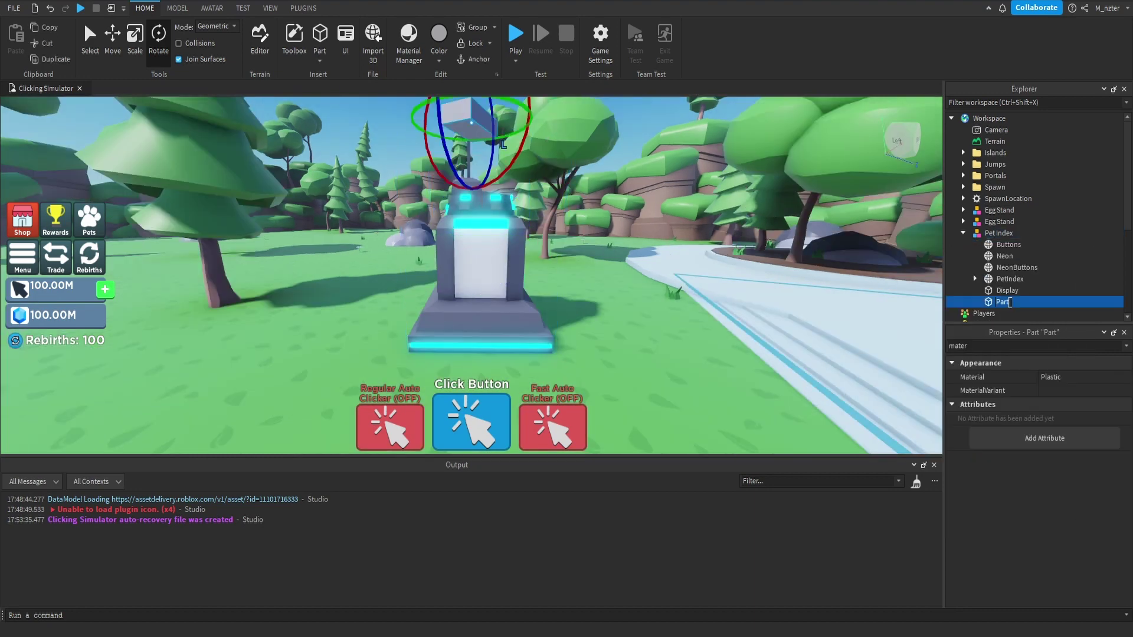
pyautogui.write('Hitbox')
pyautogui.press('Return')
# - Copy the Display part's orientation of 0, 26.279, 0 to the Hitbox part
pyautogui.click(1007, 290)
pyautogui.write('f')
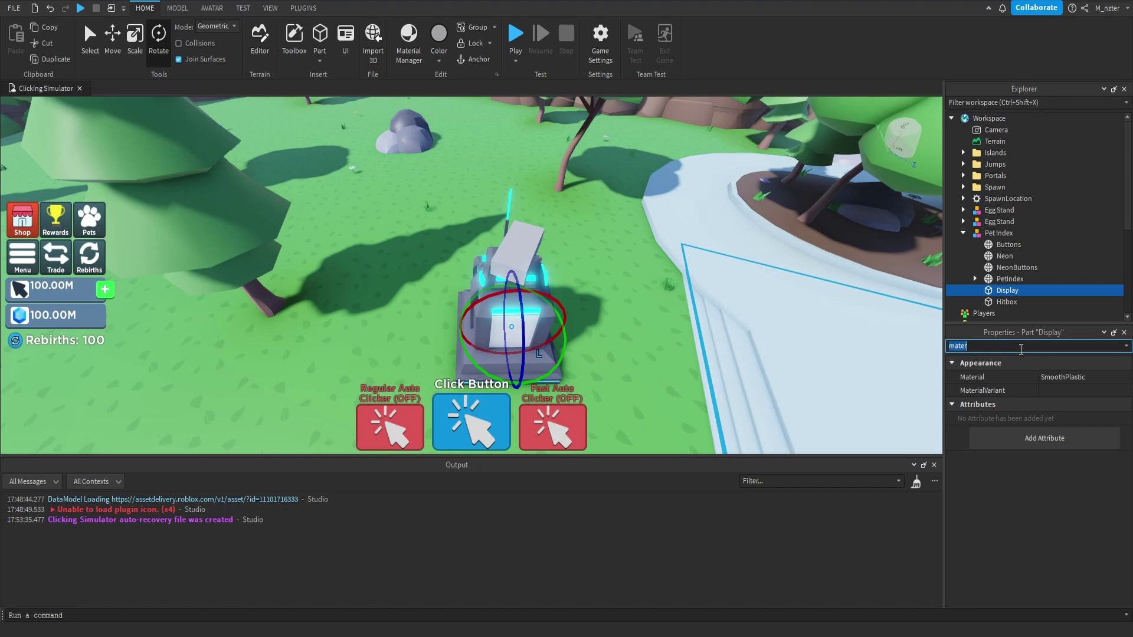
pyautogui.write('ori')
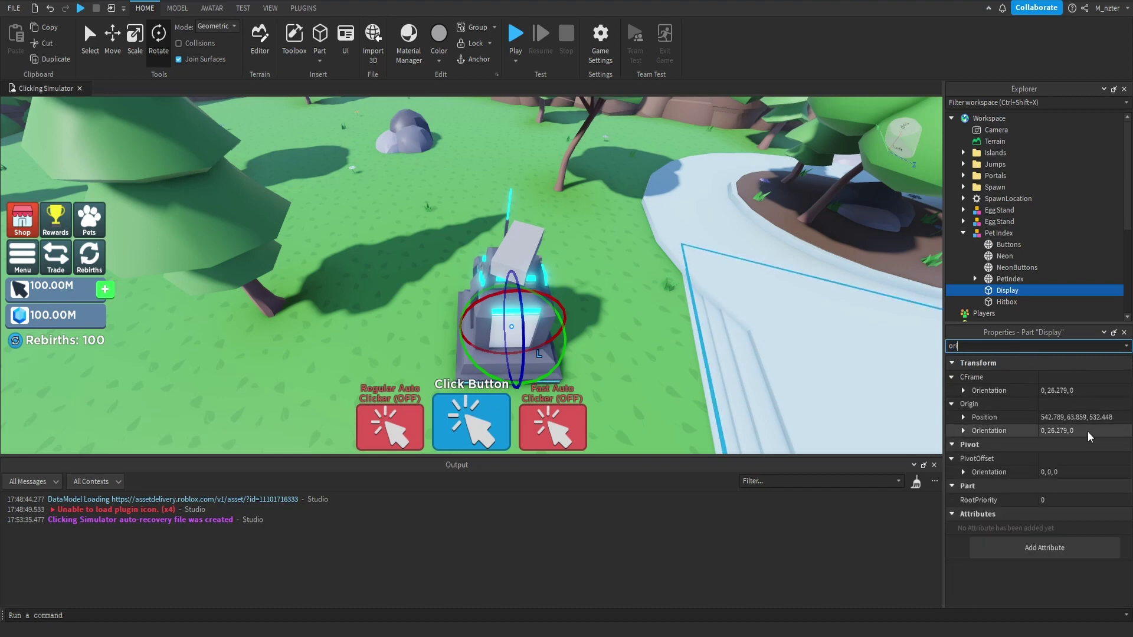
pyautogui.click(1082, 431)
pyautogui.hotkey('ctrl', 'c')
pyautogui.click(1003, 305)
pyautogui.click(1065, 431)
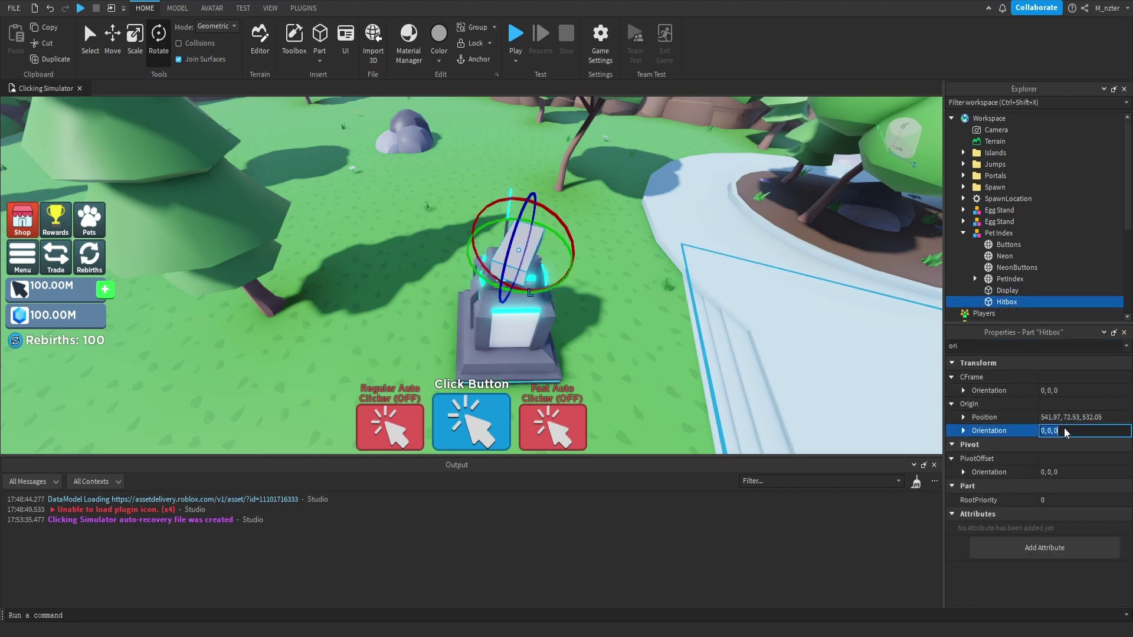
pyautogui.hotkey('ctrl', 'v')
pyautogui.press('Return')
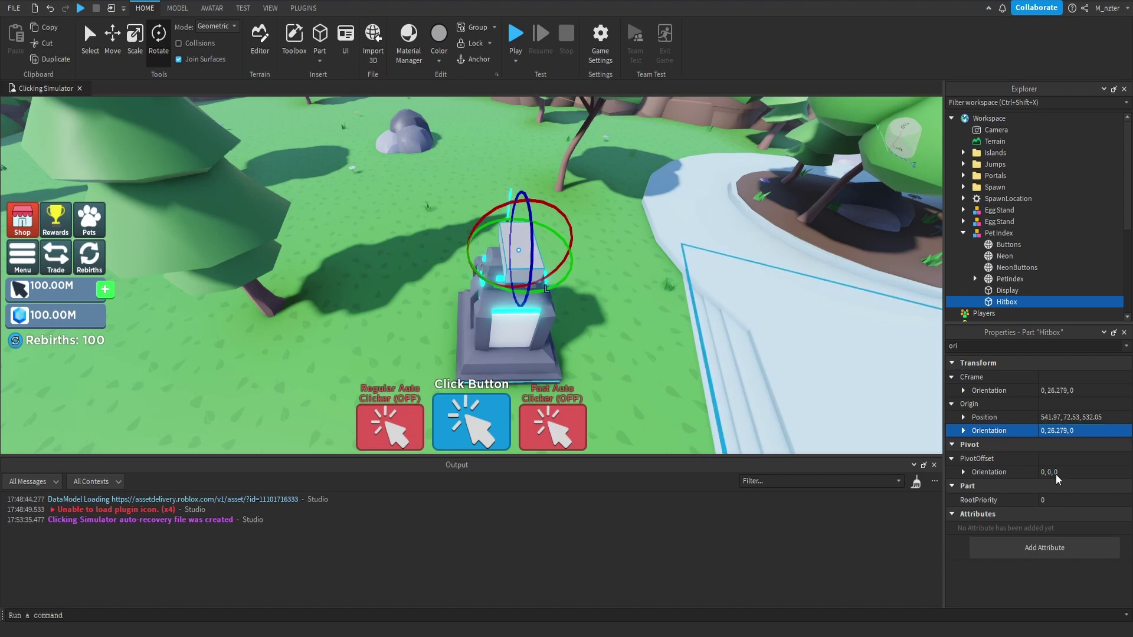
# - Position the Hitbox over the Pet Index machine and scale it outward until its sides enclose the whole base
pyautogui.moveTo(751, 368); pyautogui.dragTo(751, 368, button='right')
pyautogui.hotkey('ctrl', '3')
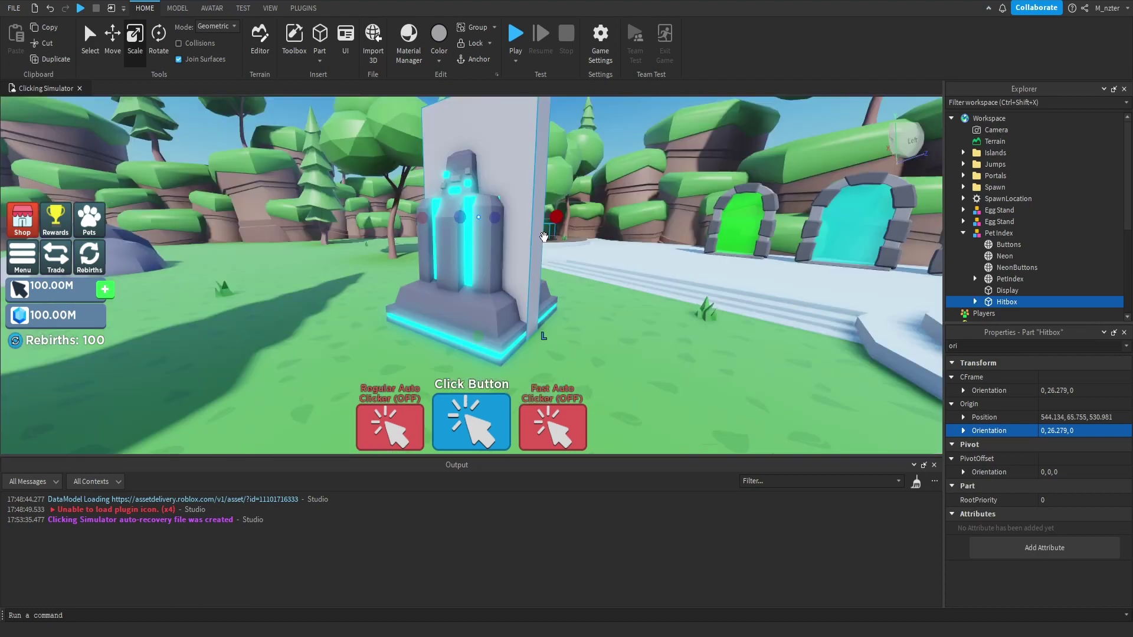
pyautogui.moveTo(508, 250); pyautogui.dragTo(507, 250, button='right')
pyautogui.moveTo(508, 249); pyautogui.dragTo(472, 294)
pyautogui.moveTo(473, 294); pyautogui.dragTo(472, 294, button='right')
pyautogui.moveTo(511, 254); pyautogui.dragTo(541, 301)
pyautogui.moveTo(541, 301); pyautogui.dragTo(541, 301, button='right')
pyautogui.scroll(1, 542, 303)
pyautogui.moveTo(537, 251); pyautogui.dragTo(543, 283)
pyautogui.scroll(-1, 501, 259)
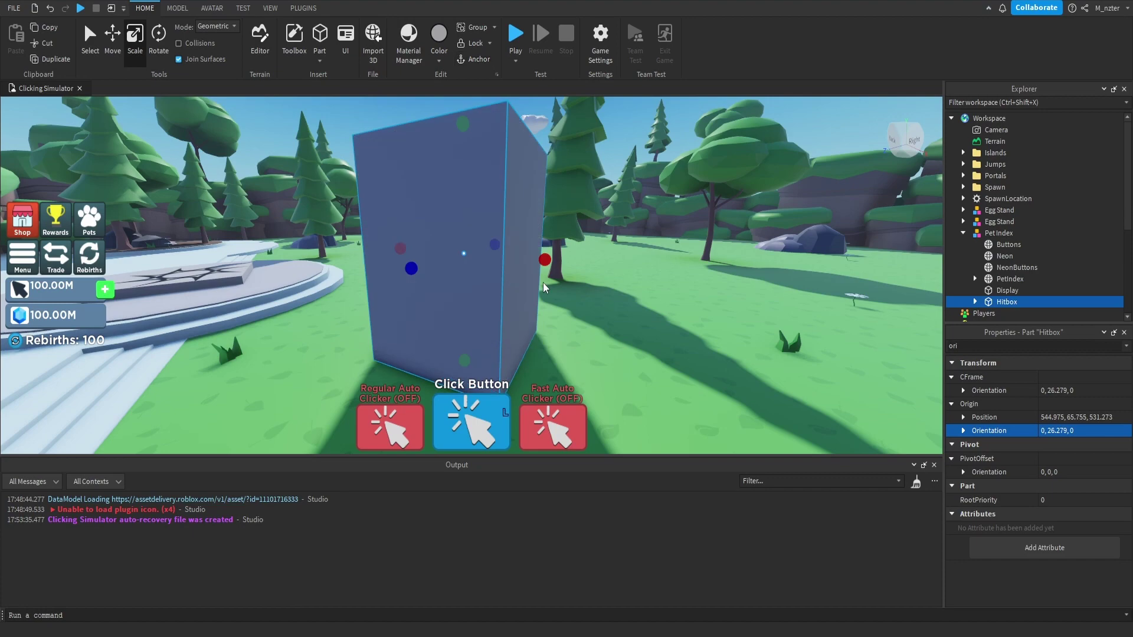
# - Extend the Hitbox upward to a height of about 16 studs
pyautogui.press('e')
pyautogui.rightClick(546, 265)
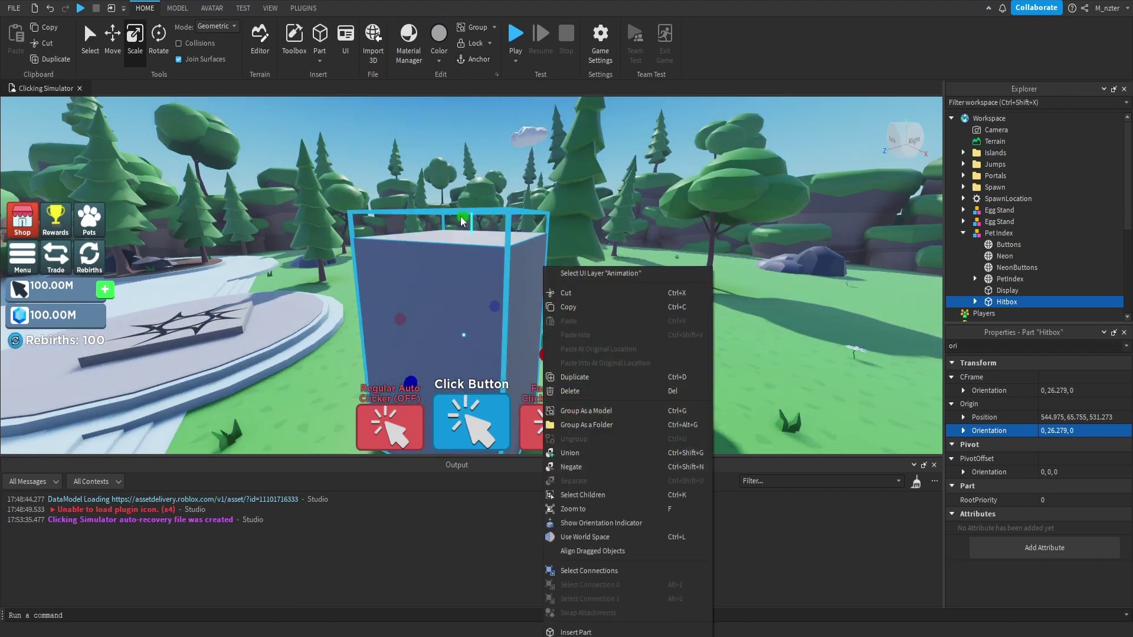
pyautogui.moveTo(463, 219); pyautogui.dragTo(468, 196)
pyautogui.moveTo(468, 196); pyautogui.dragTo(468, 195, button='right')
pyautogui.press('q')
pyautogui.press('d')
# - Set the Hitbox's transparency to 1 and clear the property filter
pyautogui.click(1017, 346)
pyautogui.write('tr')
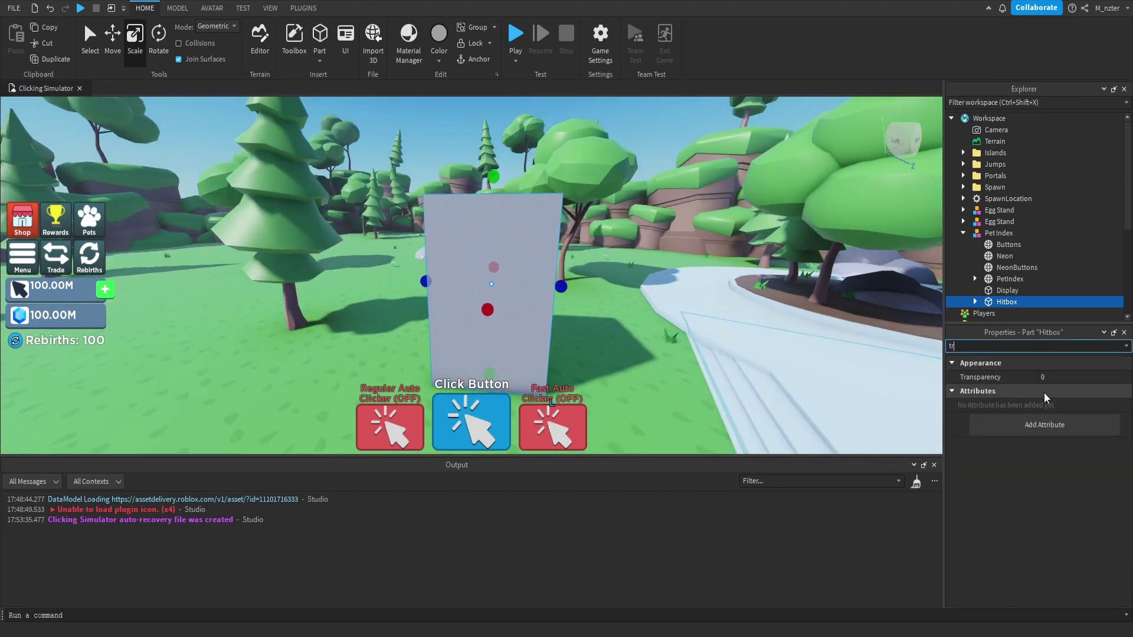
pyautogui.click(1050, 377)
pyautogui.write('1')
pyautogui.doubleClick(1037, 346)
pyautogui.press('BackSpace')
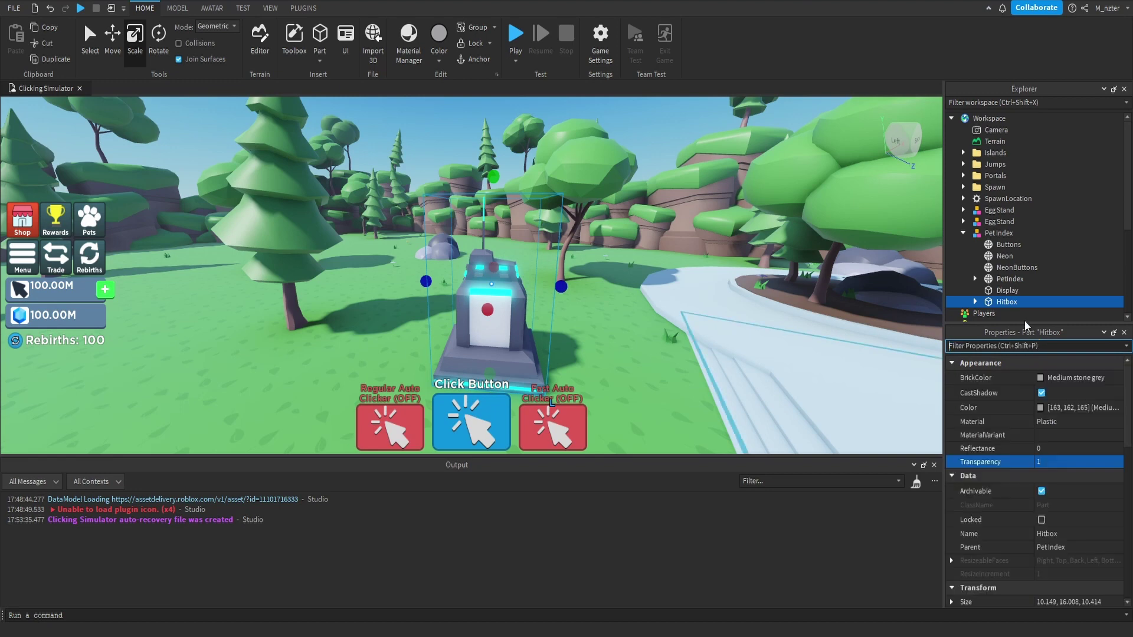
# - Anchor all six parts of the Pet Index model, from Buttons through Hitbox
pyautogui.keyDown('shift'); pyautogui.click(1008, 244); pyautogui.keyUp('shift')
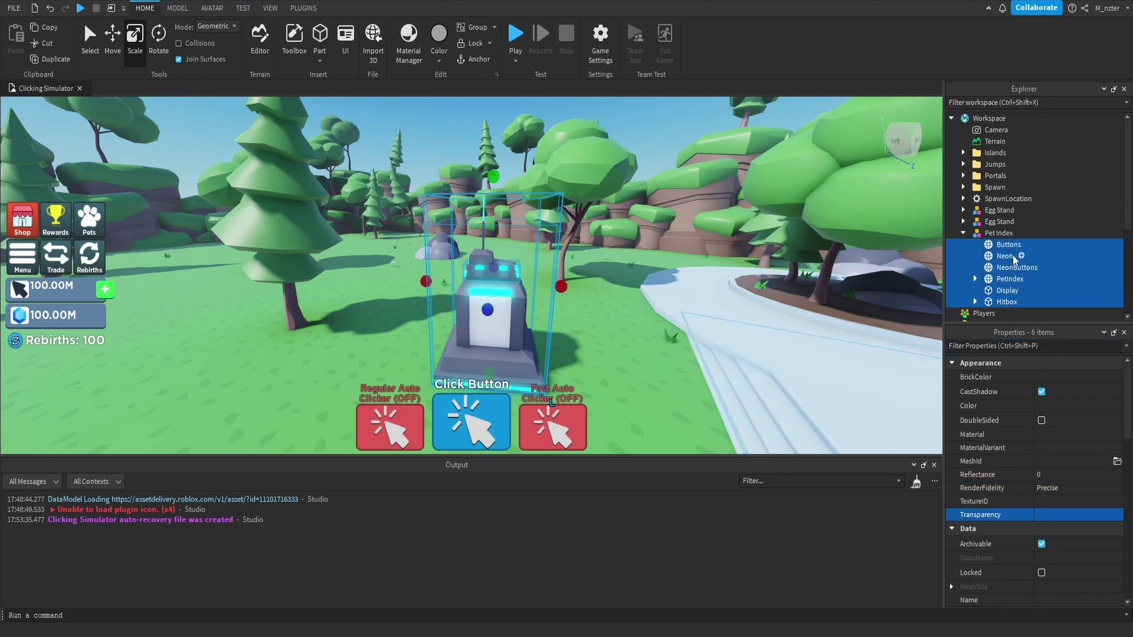
pyautogui.click(1037, 347)
pyautogui.write('anc')
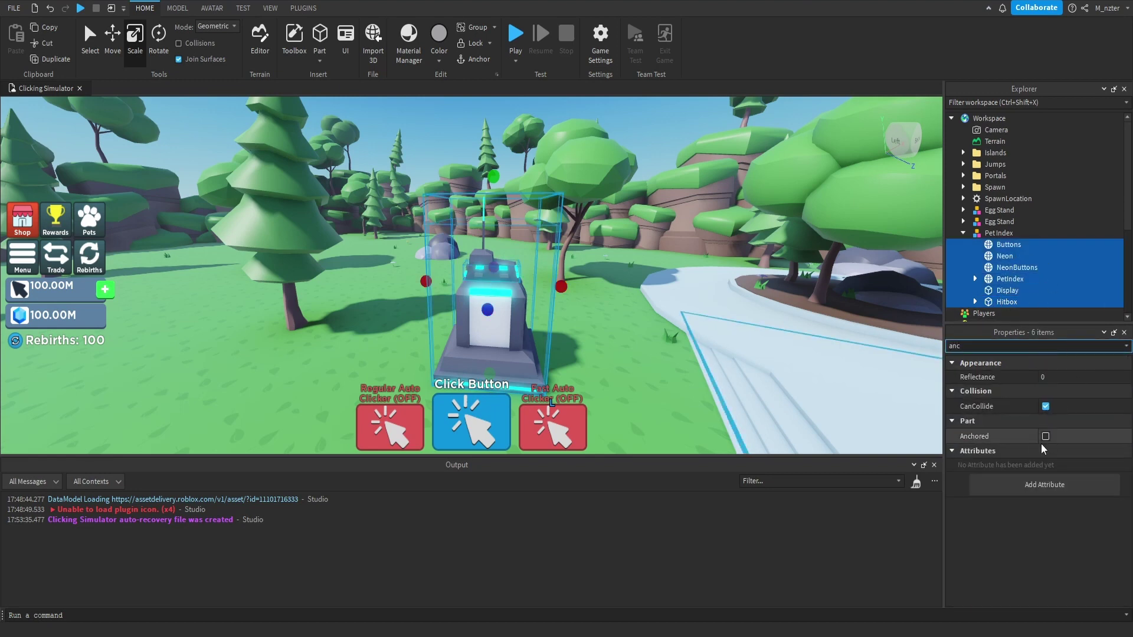
pyautogui.click(1046, 437)
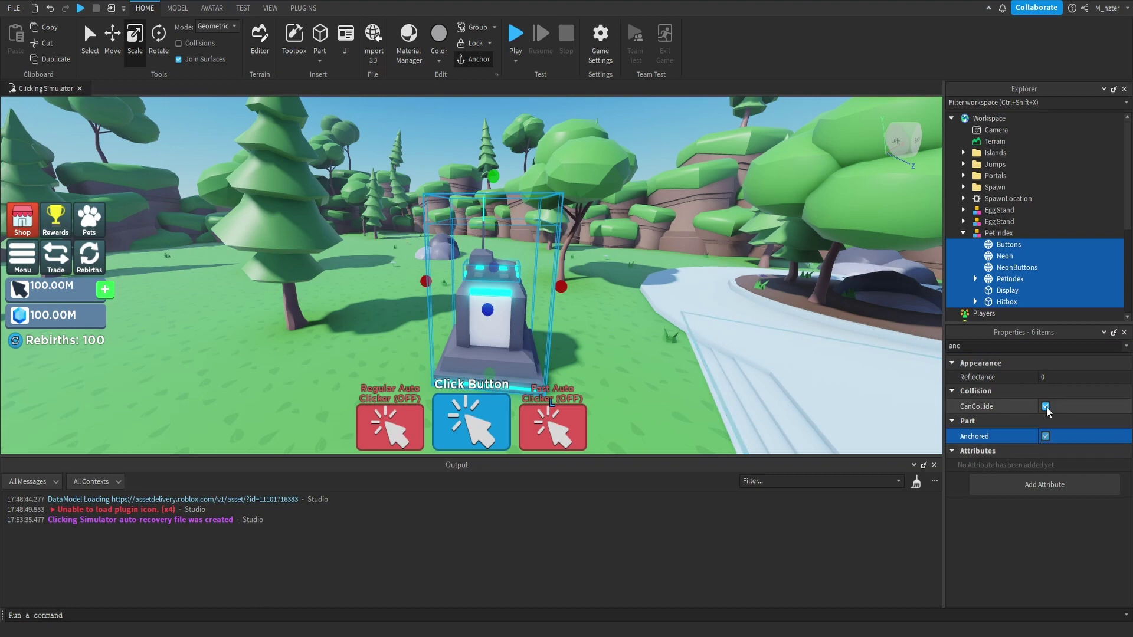
# - Turn off CanCollide for the Hitbox part only
pyautogui.click(1007, 302)
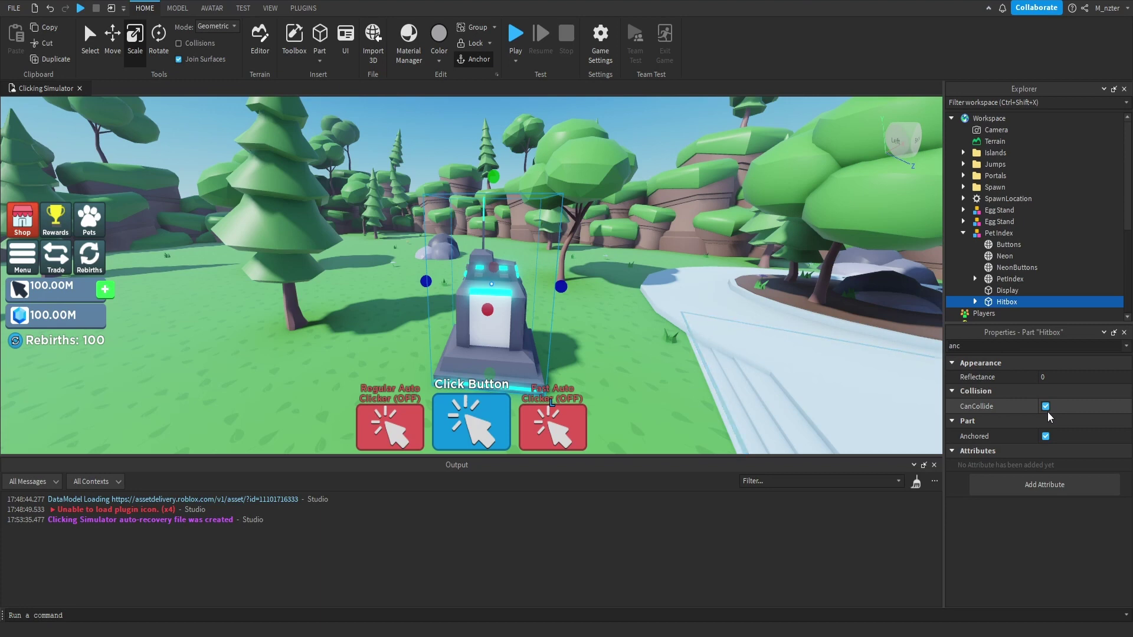
pyautogui.click(1046, 407)
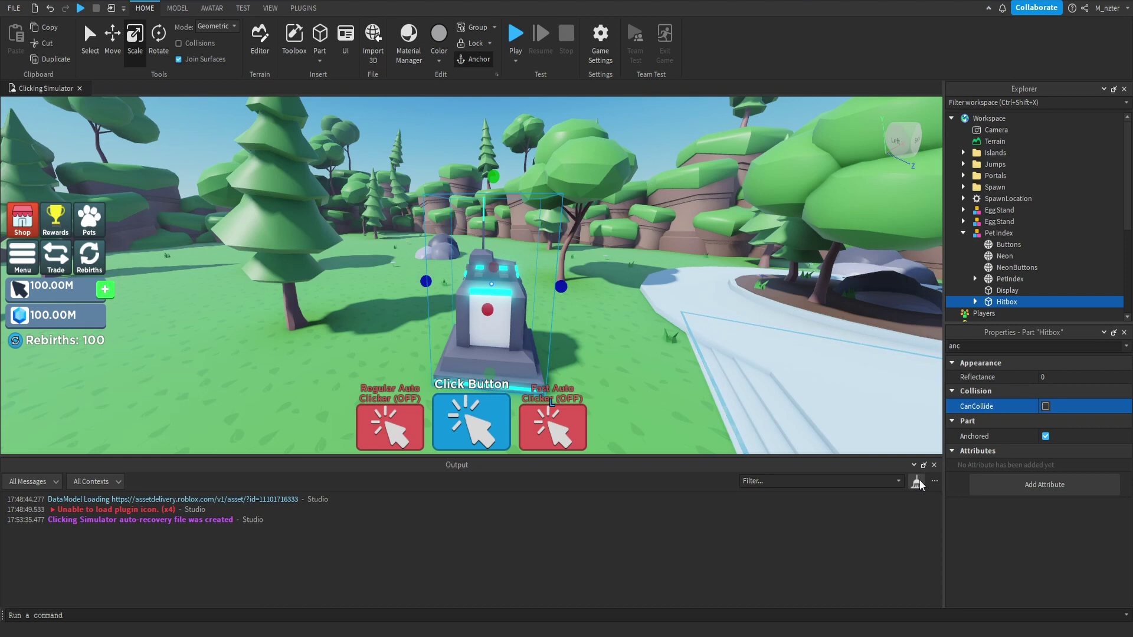
pyautogui.moveTo(830, 385); pyautogui.dragTo(830, 385, button='right')
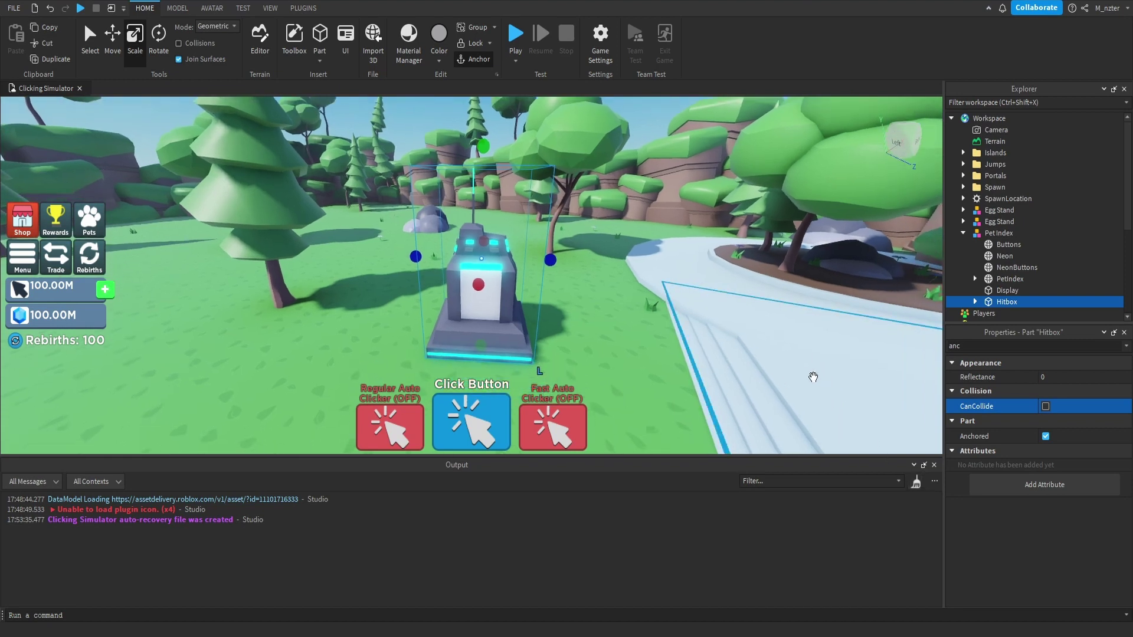
# - Set the Pet Index model's PrimaryPart to Hitbox, then collapse and deselect the model
pyautogui.click(999, 233)
pyautogui.doubleClick(1022, 346)
pyautogui.press('BackSpace')
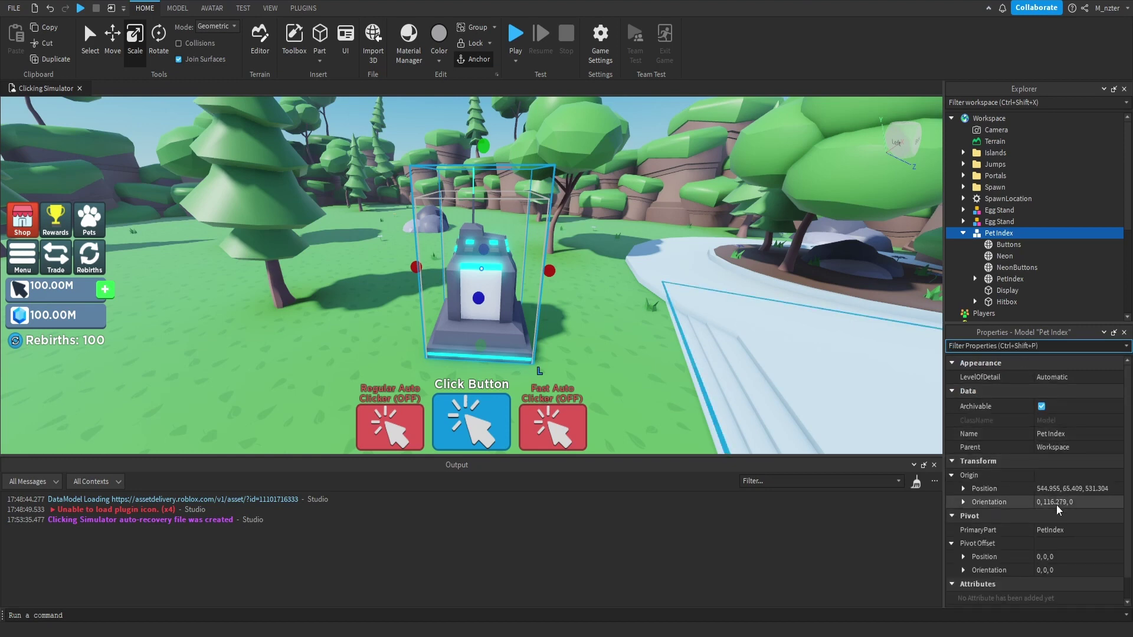
pyautogui.click(1056, 530)
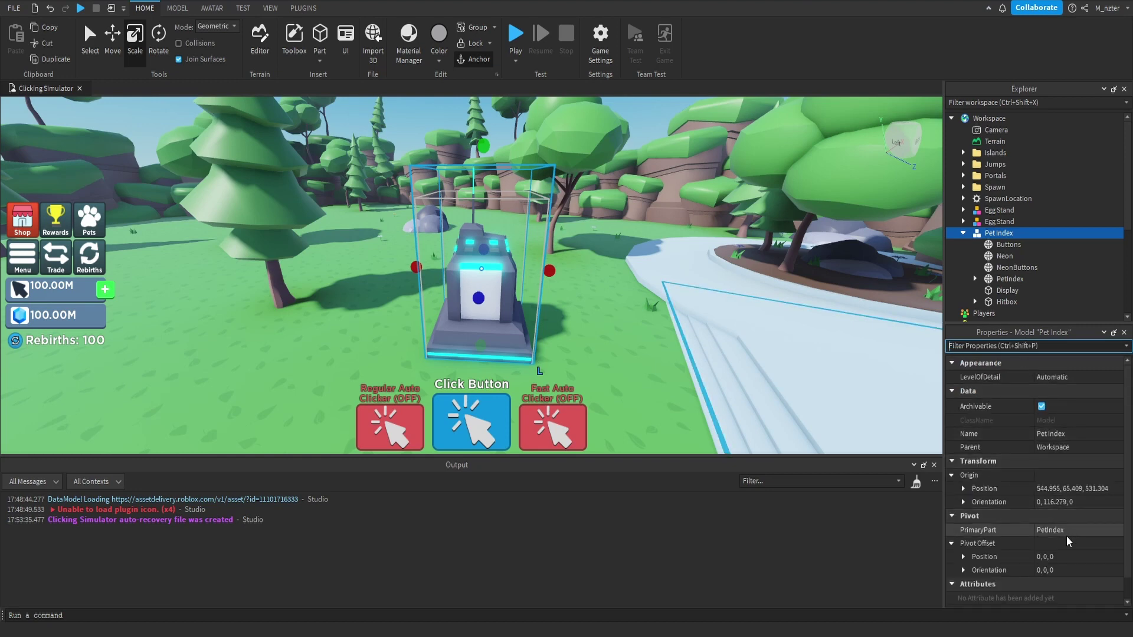
pyautogui.click(1005, 302)
pyautogui.hotkey('ctrl', '2')
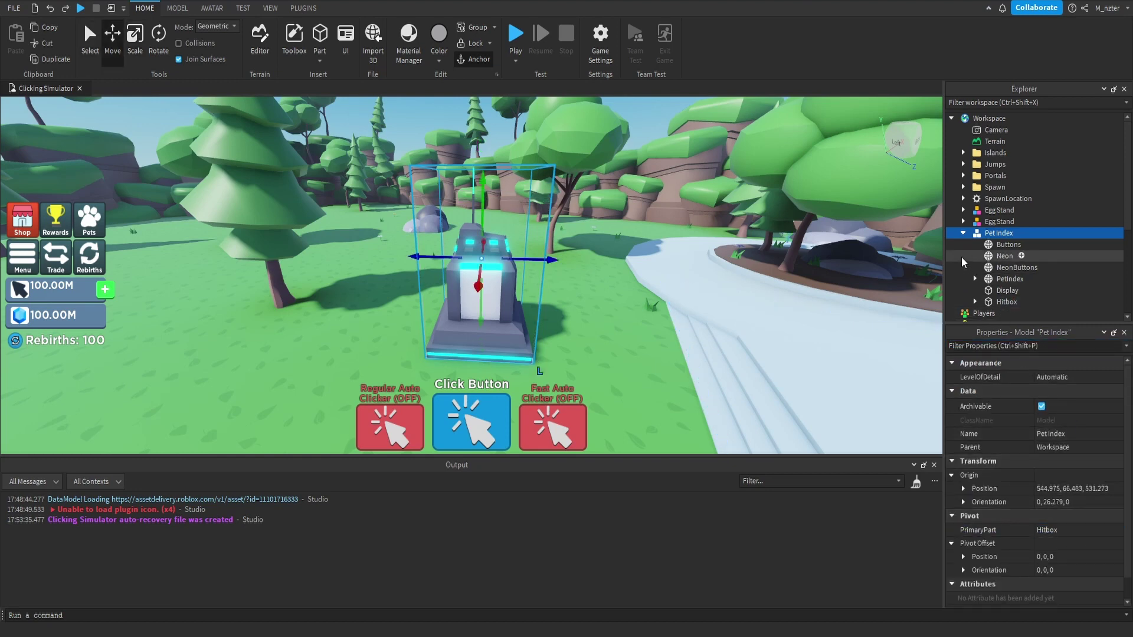
pyautogui.click(963, 234)
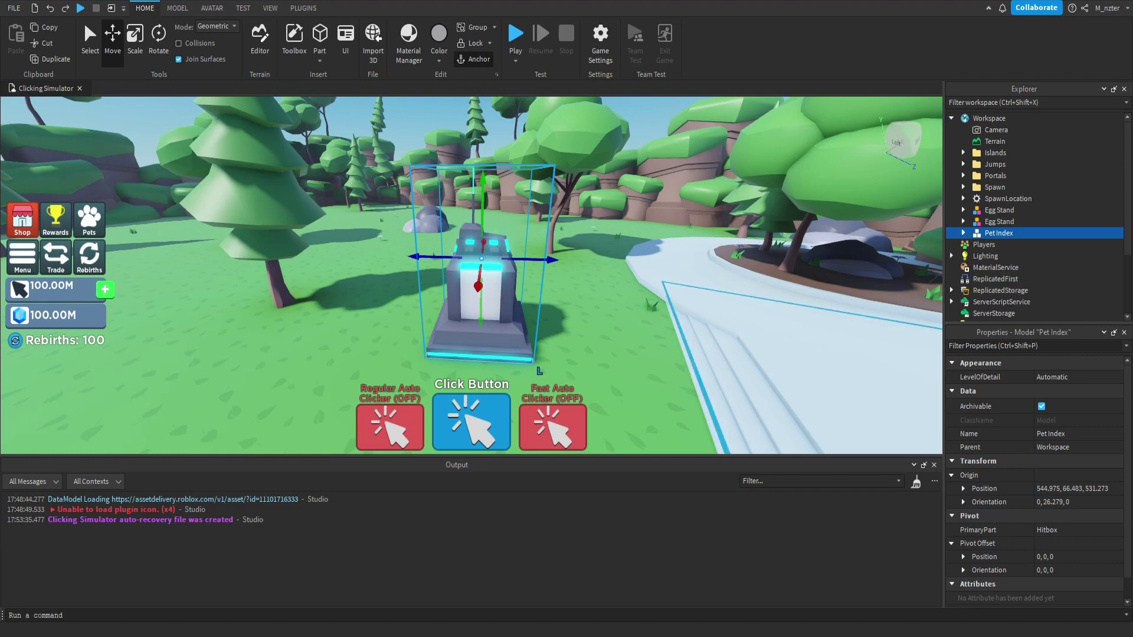
pyautogui.press('Escape')
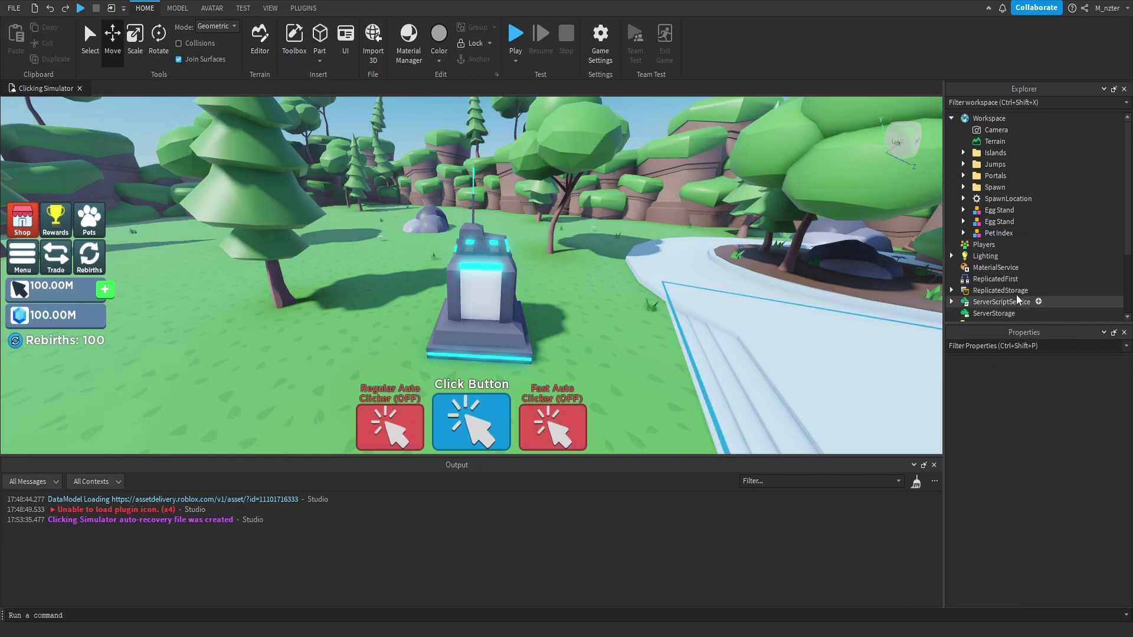
# - Add a ScreenGui to StarterGui, name it PetIndex, and turn off its ResetOnSpawn property
pyautogui.scroll(-3, 1017, 299)
pyautogui.click(1011, 236)
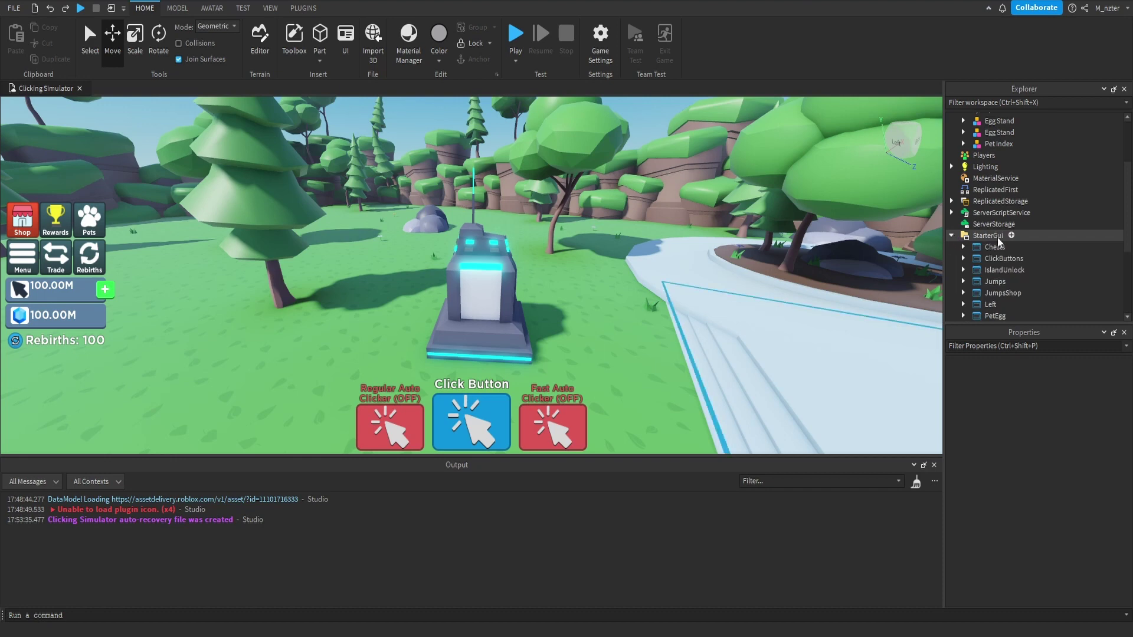
pyautogui.write('Scre')
pyautogui.click(1010, 271)
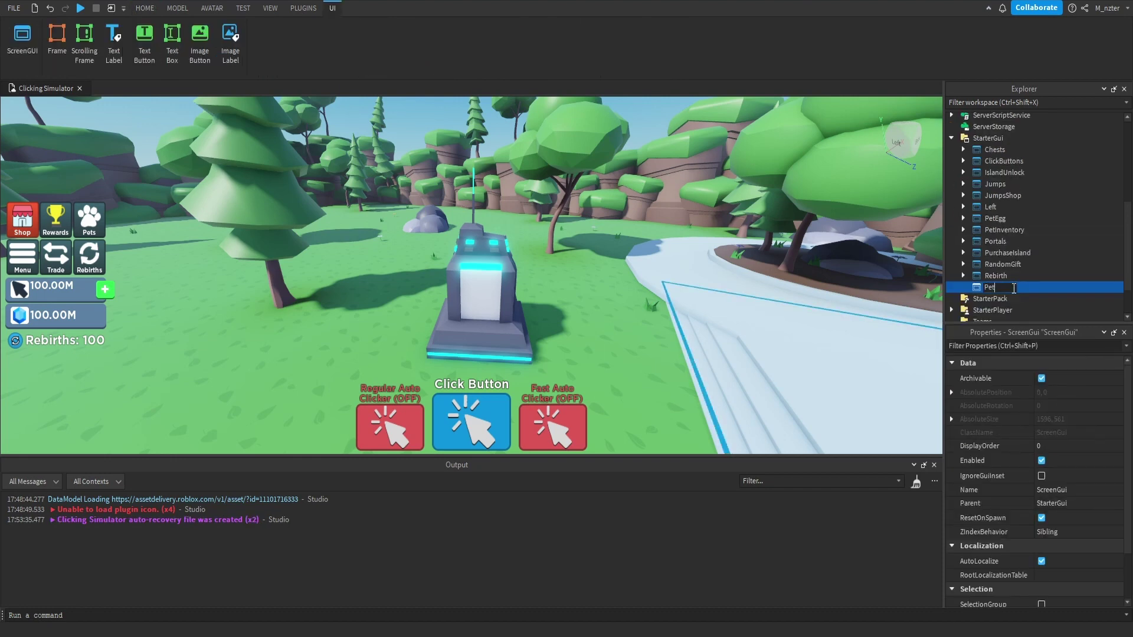
pyautogui.write('PetIndex')
pyautogui.press('Return')
pyautogui.click(1043, 518)
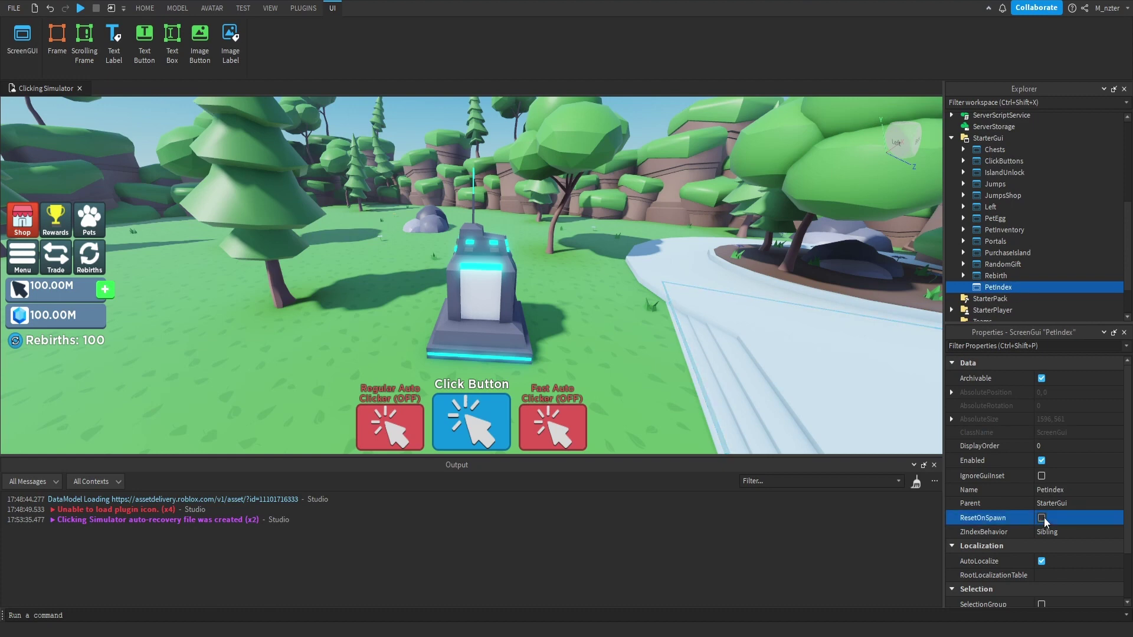
# - Insert a SurfaceGui into the PetIndex ScreenGui, name it Template, and turn off its ResetOnSpawn property
pyautogui.click(1019, 288)
pyautogui.write('Su')
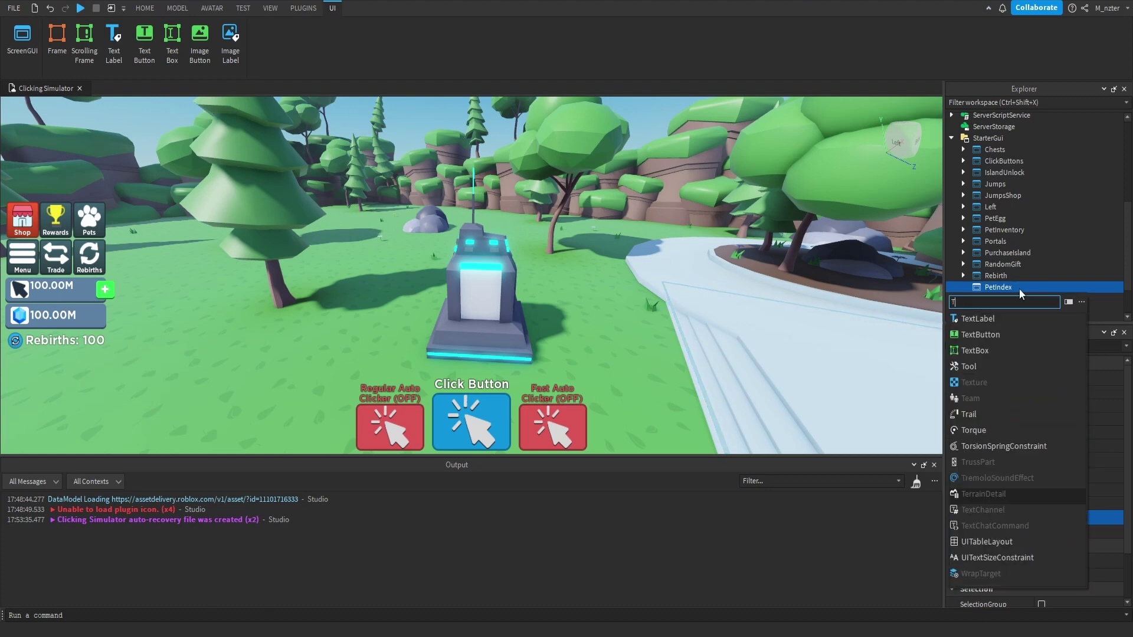
pyautogui.write('rfa')
pyautogui.press('Return')
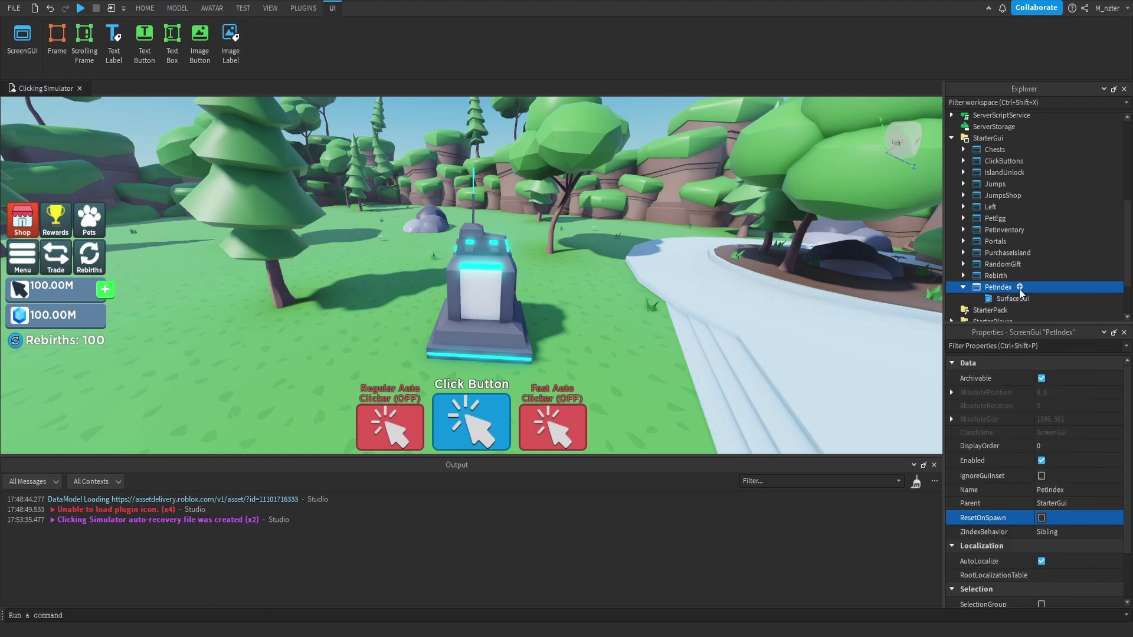
pyautogui.doubleClick(1017, 299)
pyautogui.write('Temp')
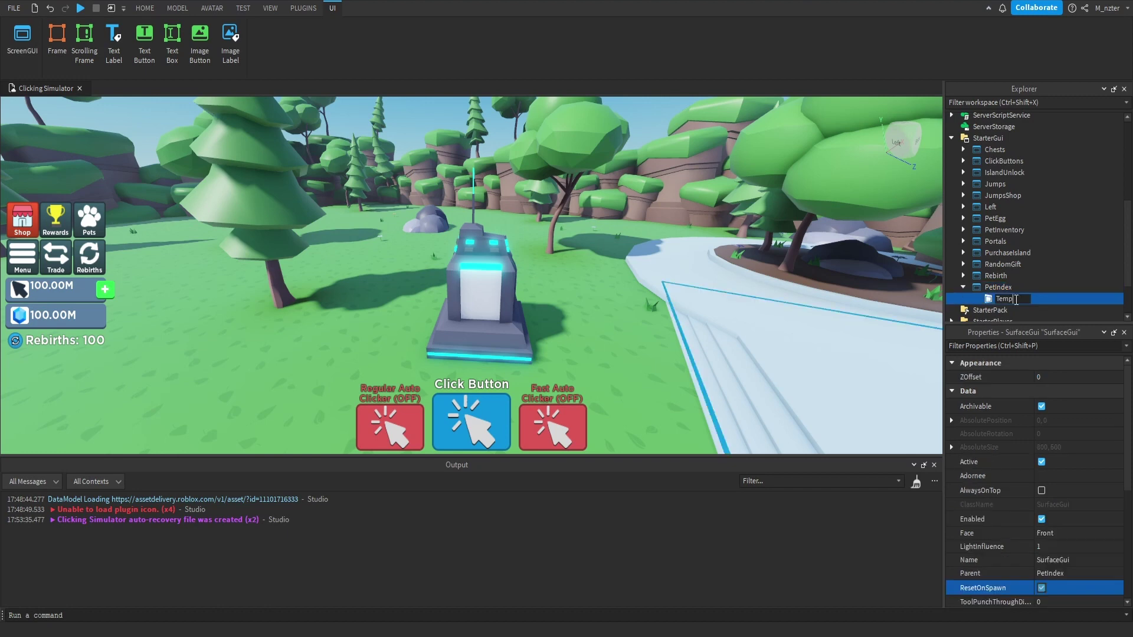
pyautogui.write('late')
pyautogui.press('Return')
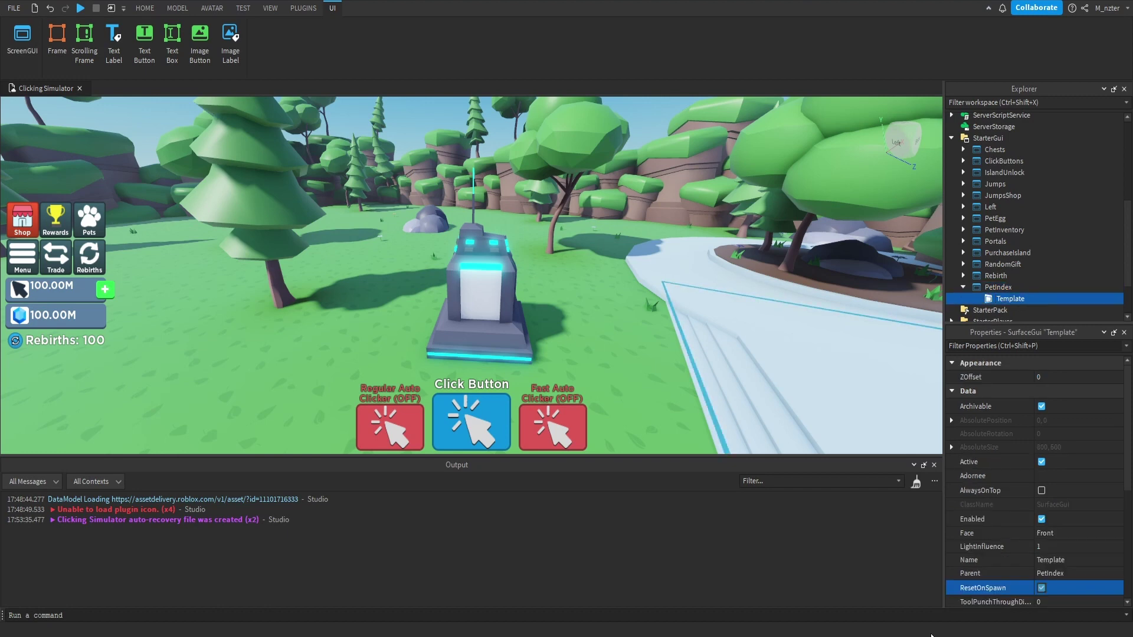
pyautogui.click(1041, 589)
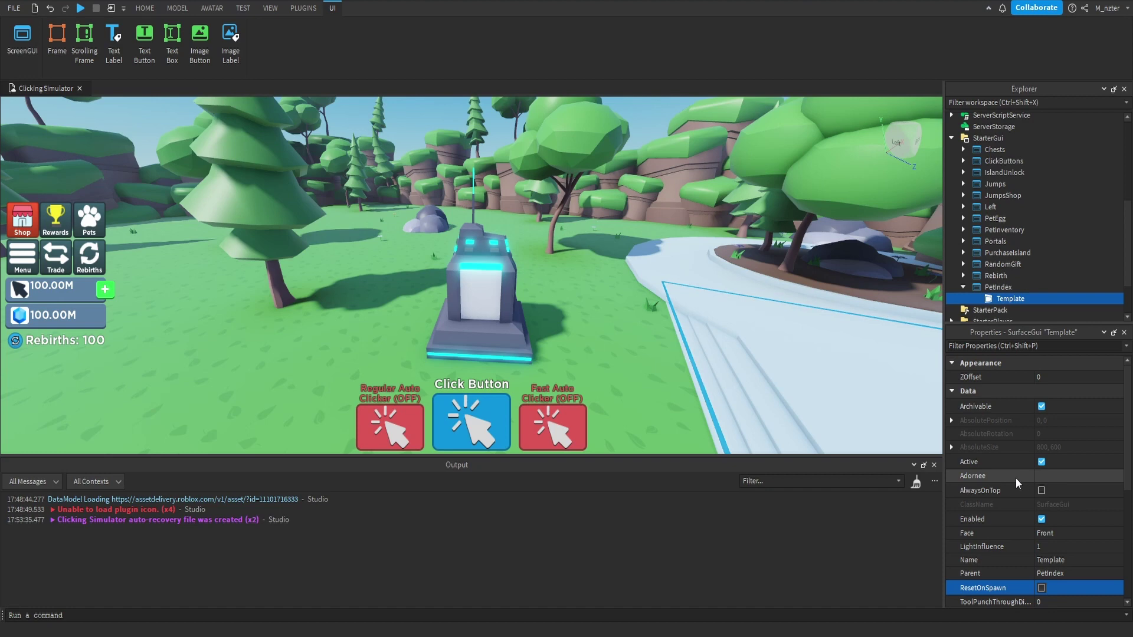
# - Set the Template SurfaceGui's Adornee to the Display part of the Pet Index model in Workspace
pyautogui.click(1046, 475)
pyautogui.scroll(5, 1054, 227)
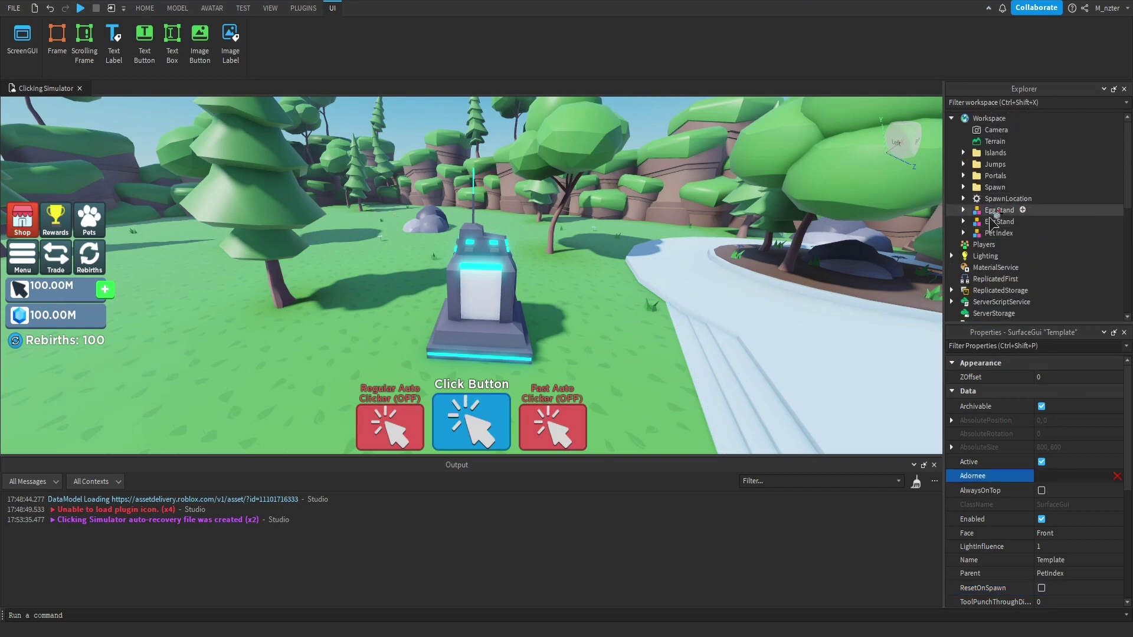
pyautogui.click(964, 233)
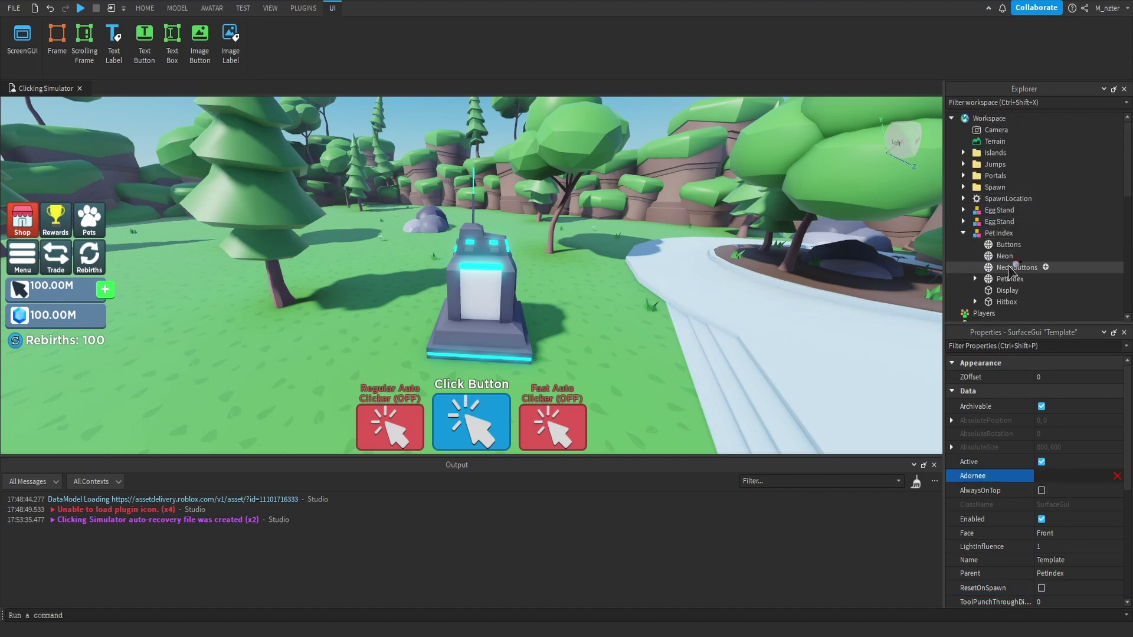
pyautogui.scroll(-1, 1004, 266)
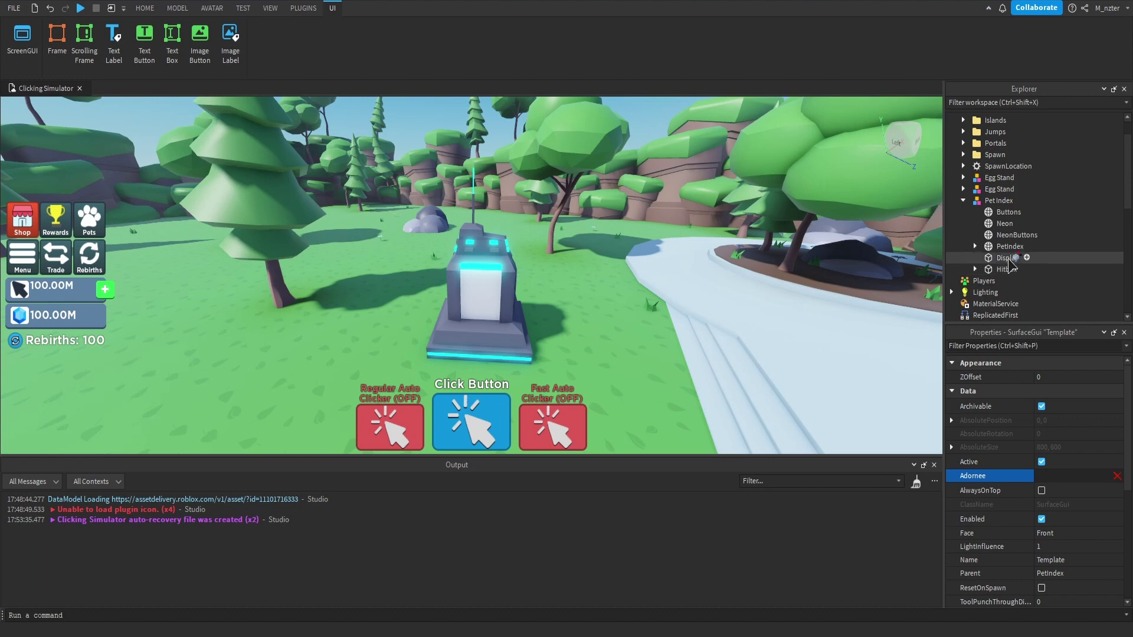
pyautogui.click(1009, 258)
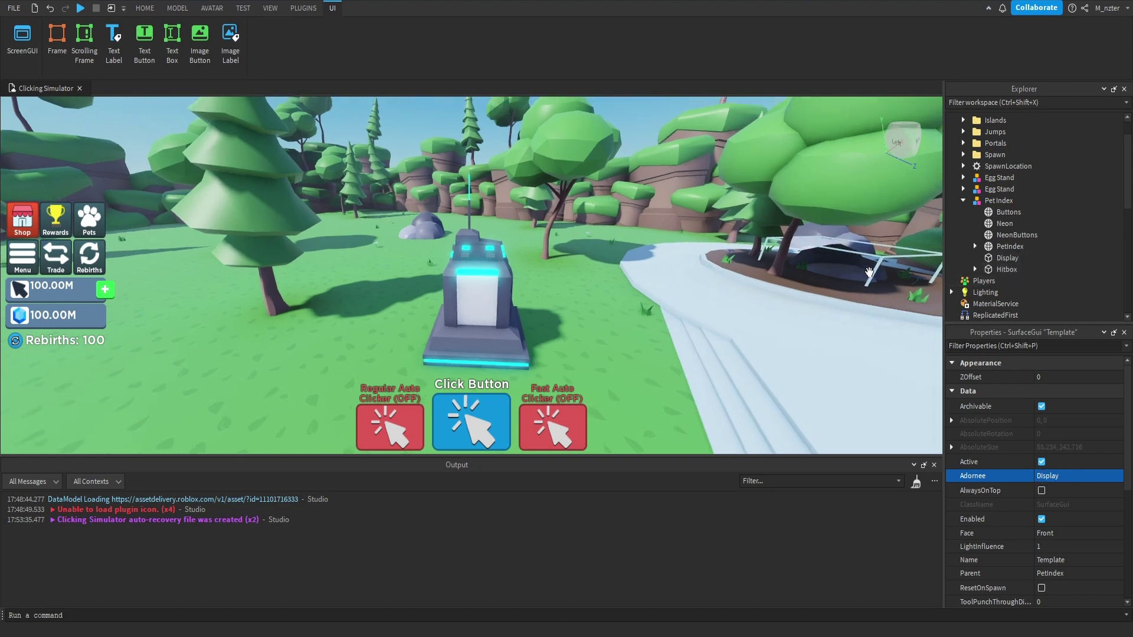
# - Insert a Frame into the Template SurfaceGui under PetIndex and select it
pyautogui.scroll(-5, 1004, 279)
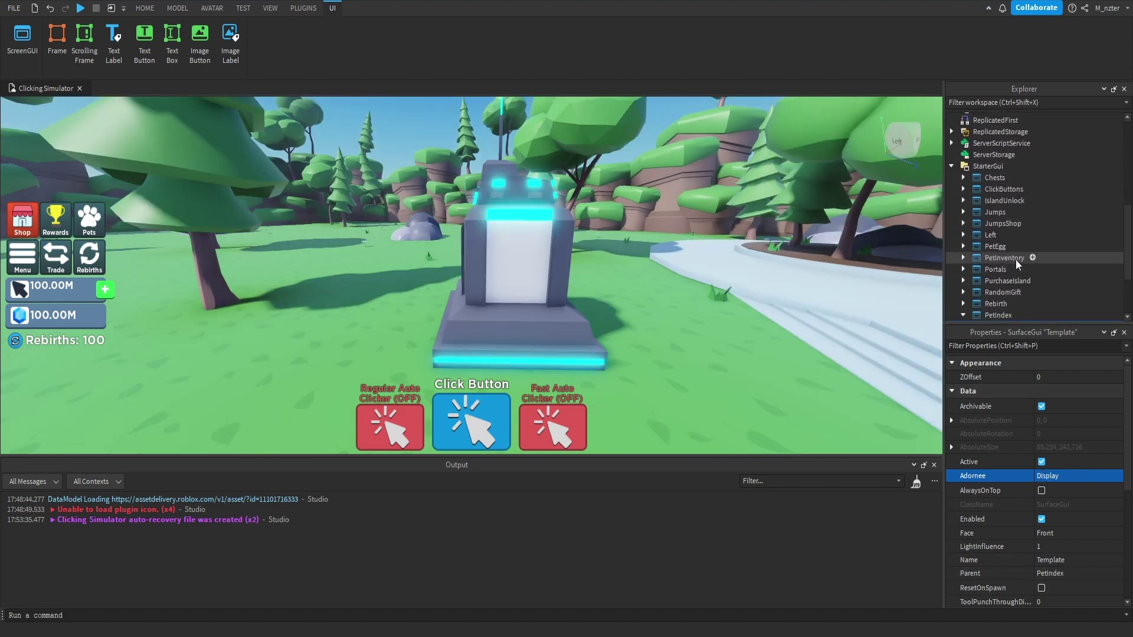
pyautogui.scroll(-3, 1015, 260)
pyautogui.click(1034, 236)
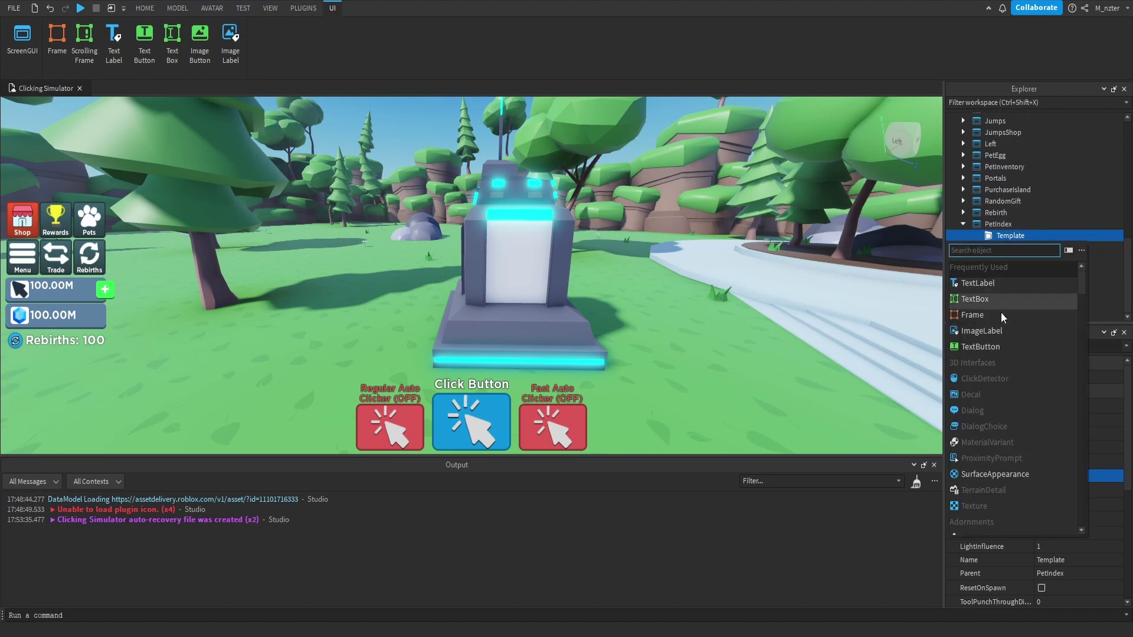
pyautogui.click(1001, 315)
pyautogui.click(1020, 247)
# - Set the Frame's Size to {1,0},{1,0} so it fills the whole Template SurfaceGui
pyautogui.click(1018, 346)
pyautogui.write('s')
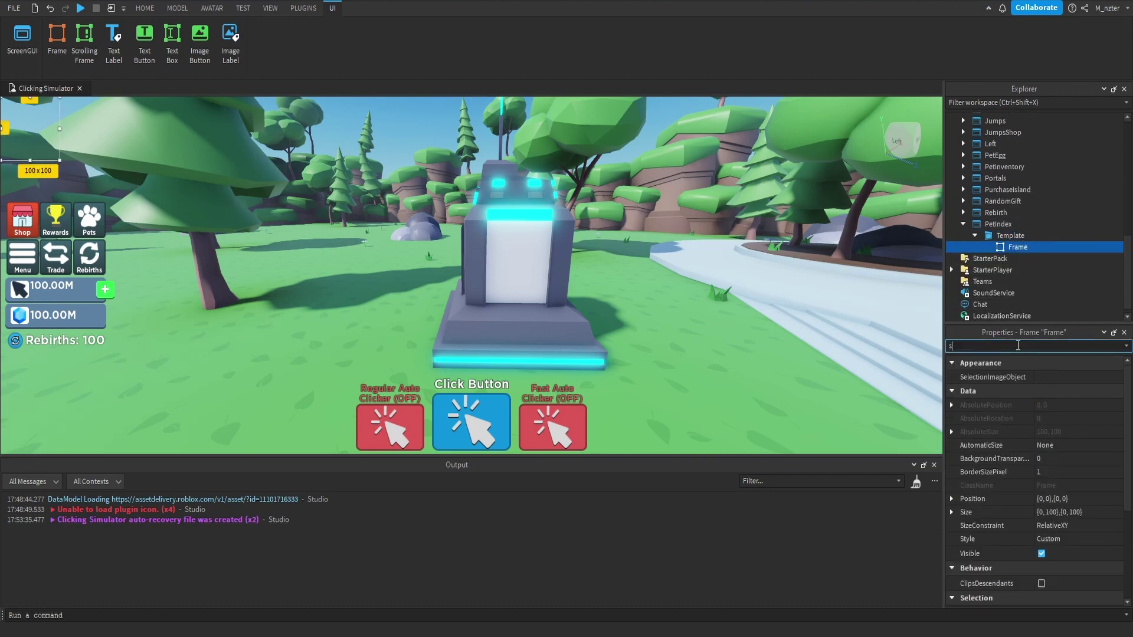
pyautogui.write('ize')
pyautogui.click(1078, 416)
pyautogui.write('1,0,1,0')
pyautogui.press('Return')
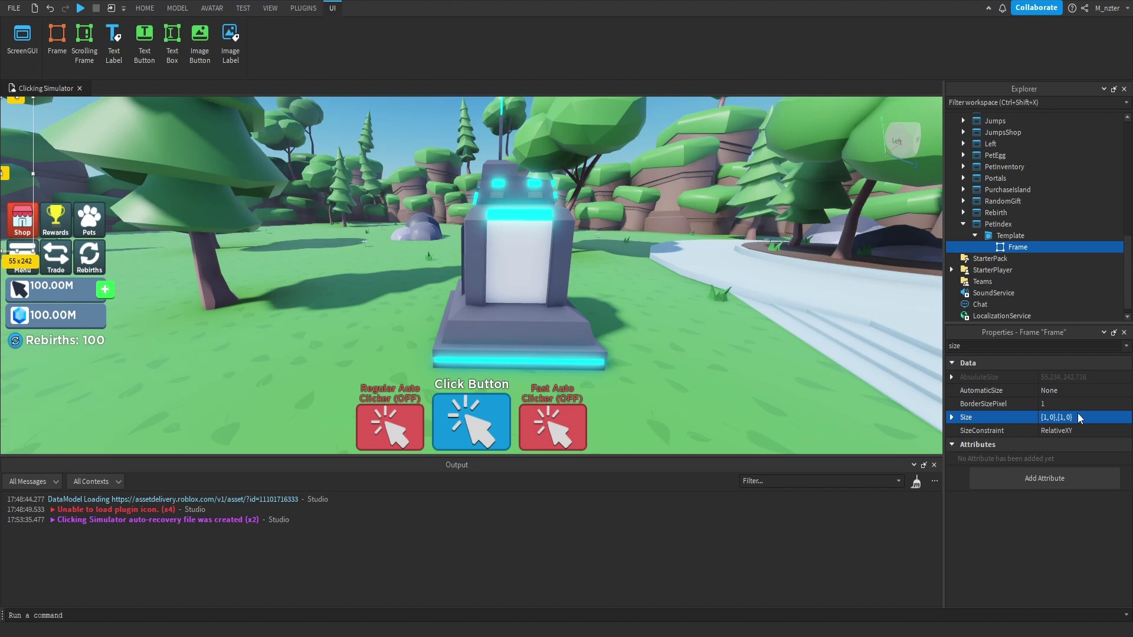
# - Change the Frame's BackgroundColor3 to dark grey, 50, 50, 50 (#323232)
pyautogui.click(1058, 346)
pyautogui.write('ba')
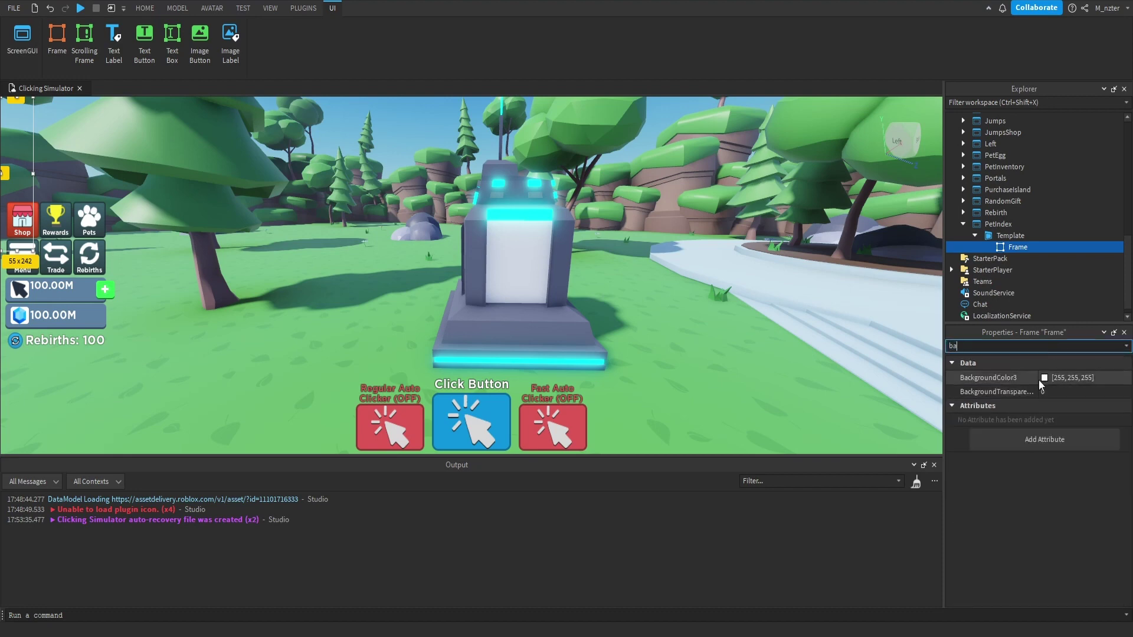
pyautogui.click(1040, 379)
pyautogui.moveTo(710, 294); pyautogui.dragTo(709, 309)
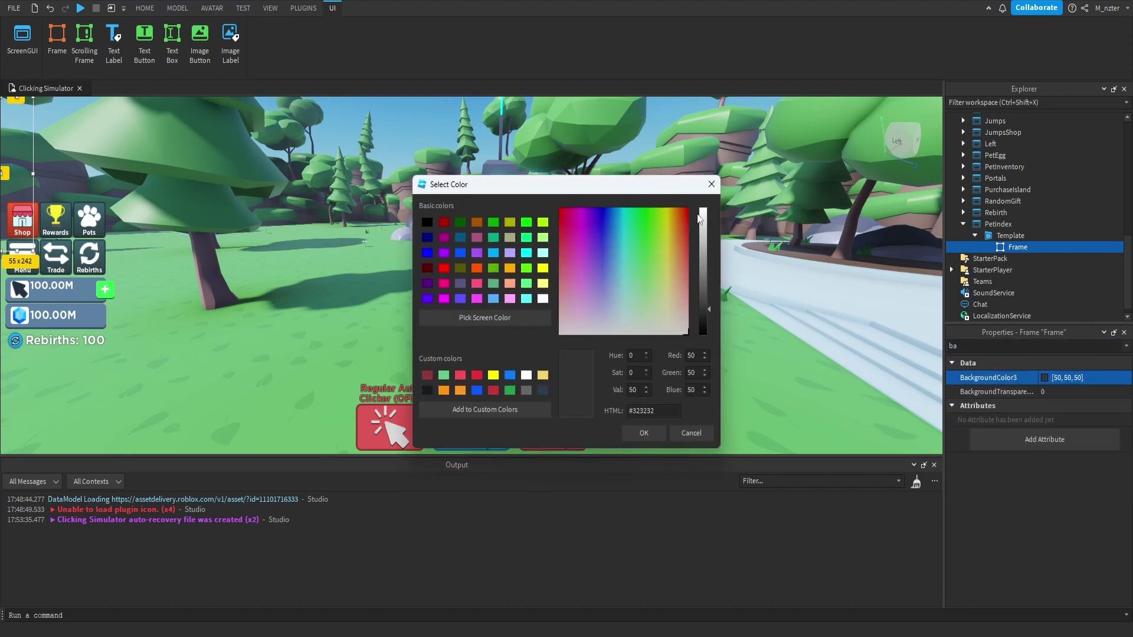
pyautogui.moveTo(692, 183); pyautogui.dragTo(935, 178)
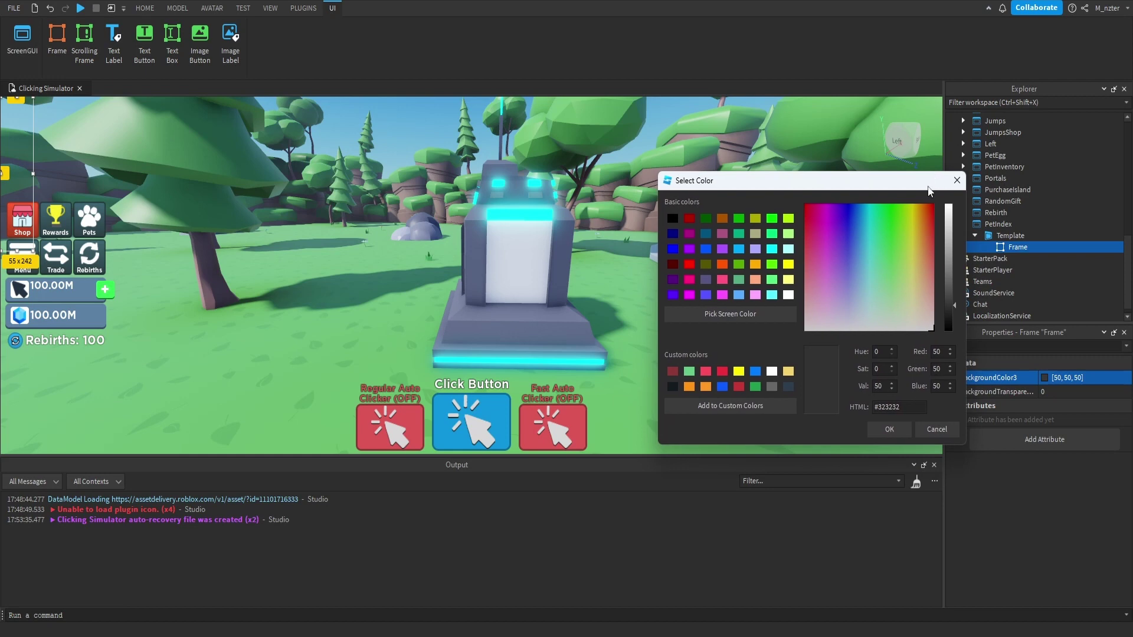
pyautogui.click(889, 430)
# - Set the Template SurfaceGui's Face to Left to match the machine's front screen
pyautogui.scroll(3, 544, 255)
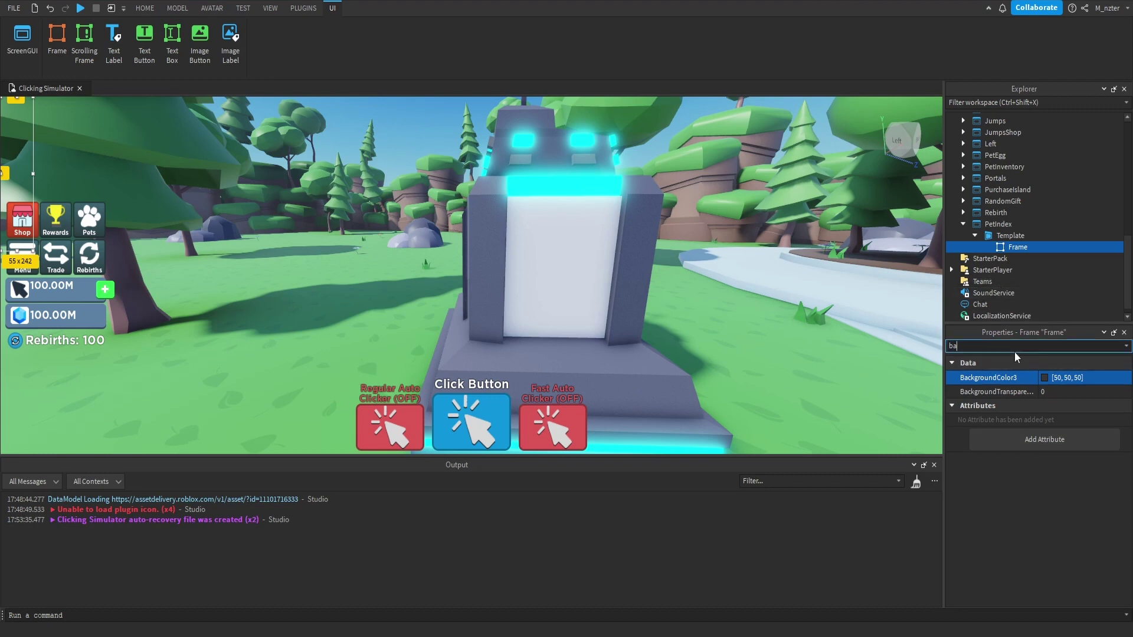
pyautogui.click(1010, 236)
pyautogui.scroll(-2, 1028, 425)
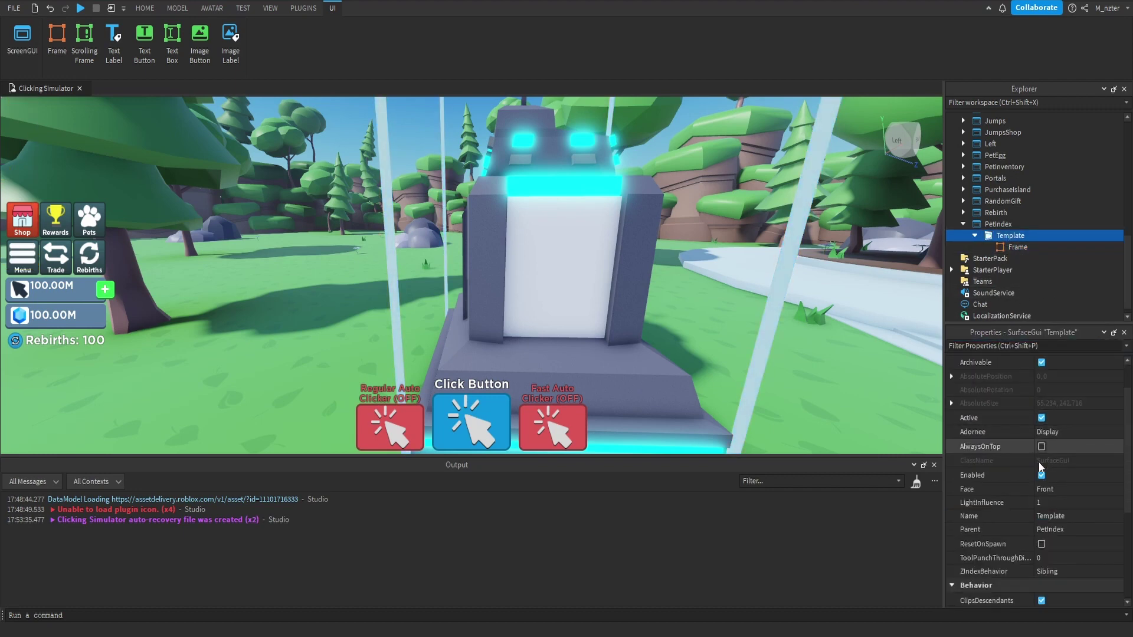
pyautogui.click(1060, 487)
pyautogui.click(1072, 504)
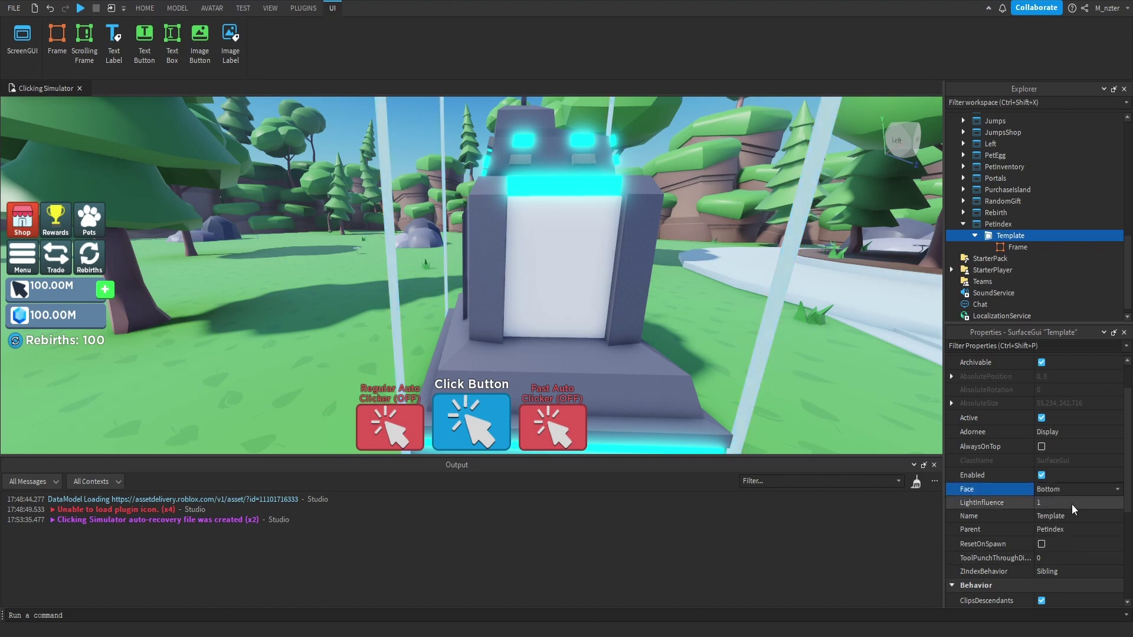
pyautogui.press('Down')
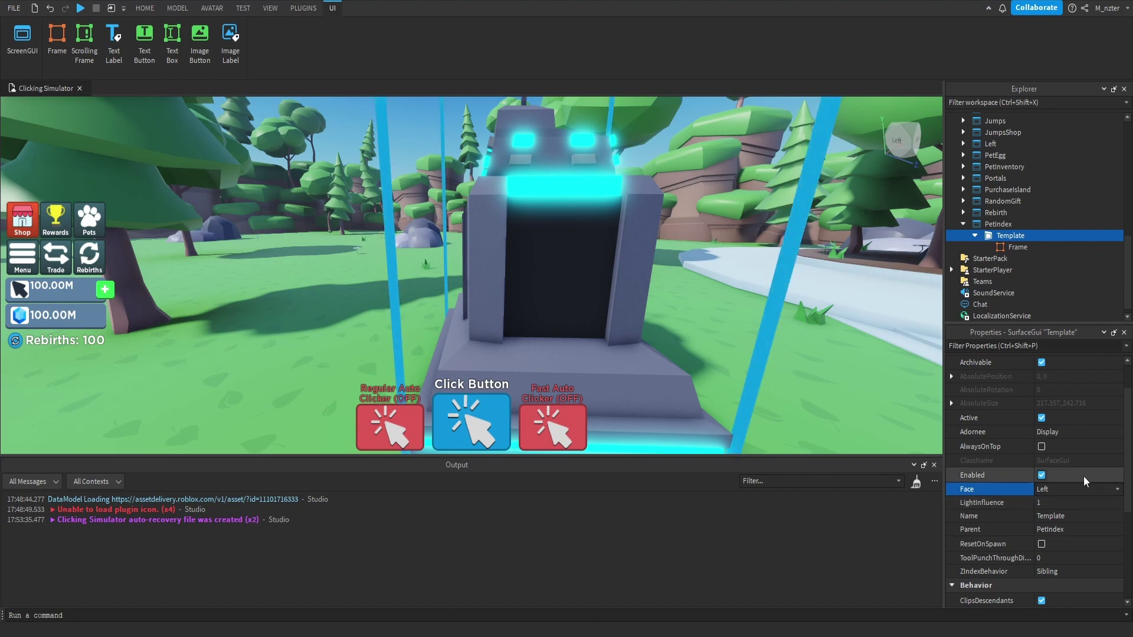
pyautogui.press('Up')
pyautogui.press('Down')
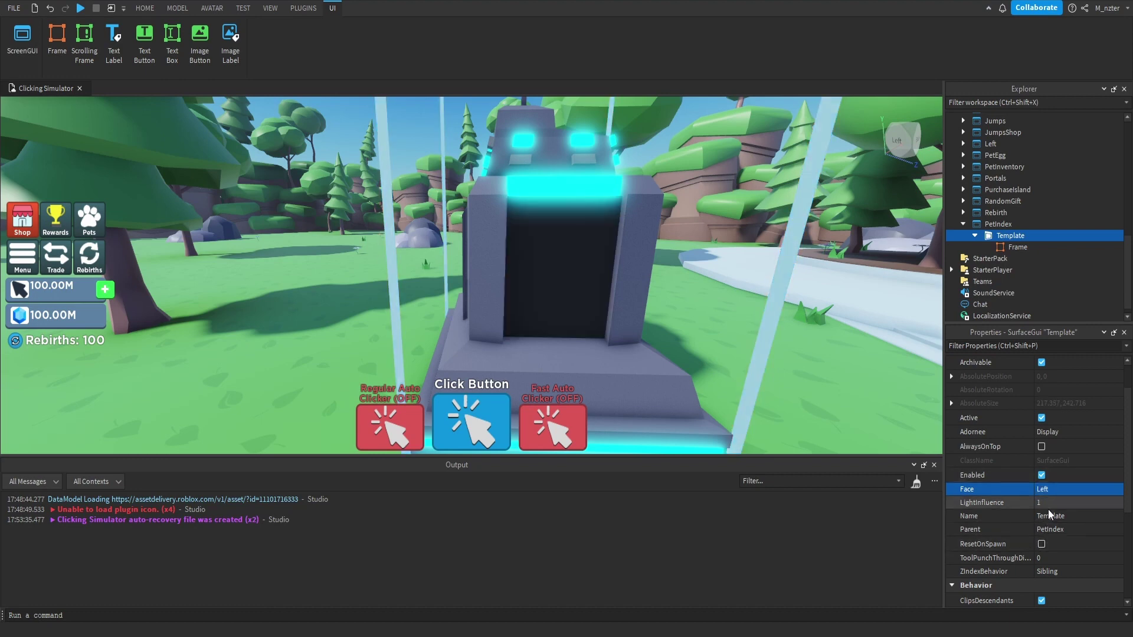
# - Set both the LightInfluence and the Brightness of the Template SurfaceGui to 0
pyautogui.click(1049, 509)
pyautogui.write('0')
pyautogui.press('Return')
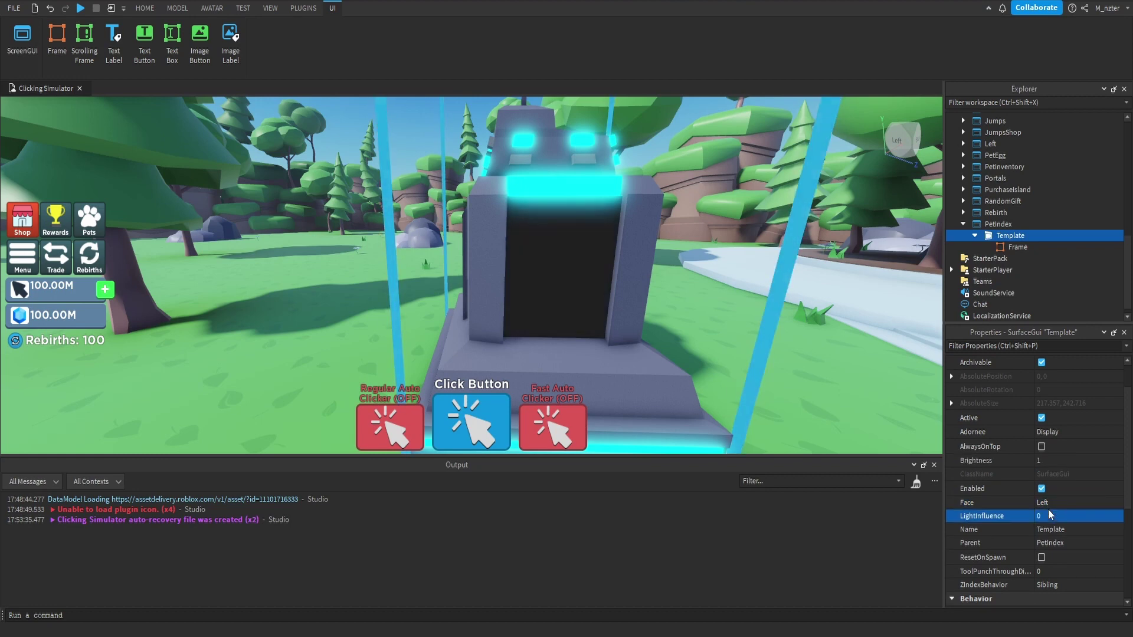
pyautogui.click(1060, 463)
pyautogui.write('0')
pyautogui.press('Return')
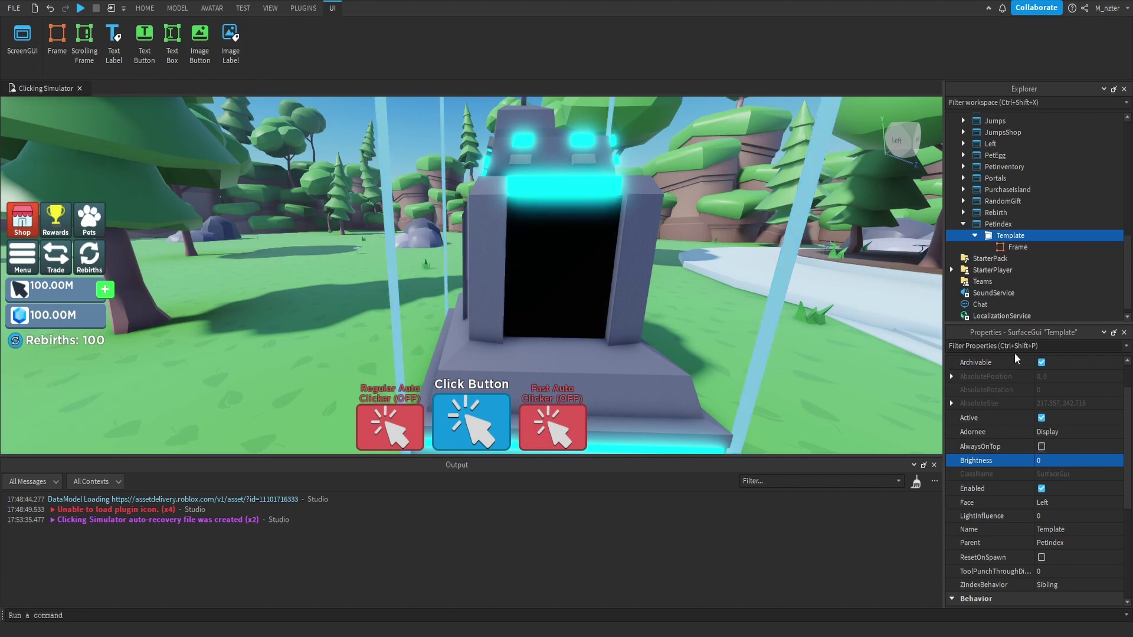
# - Make the Frame inside Template fully see-through by setting its BackgroundTransparency to 1
pyautogui.click(1018, 247)
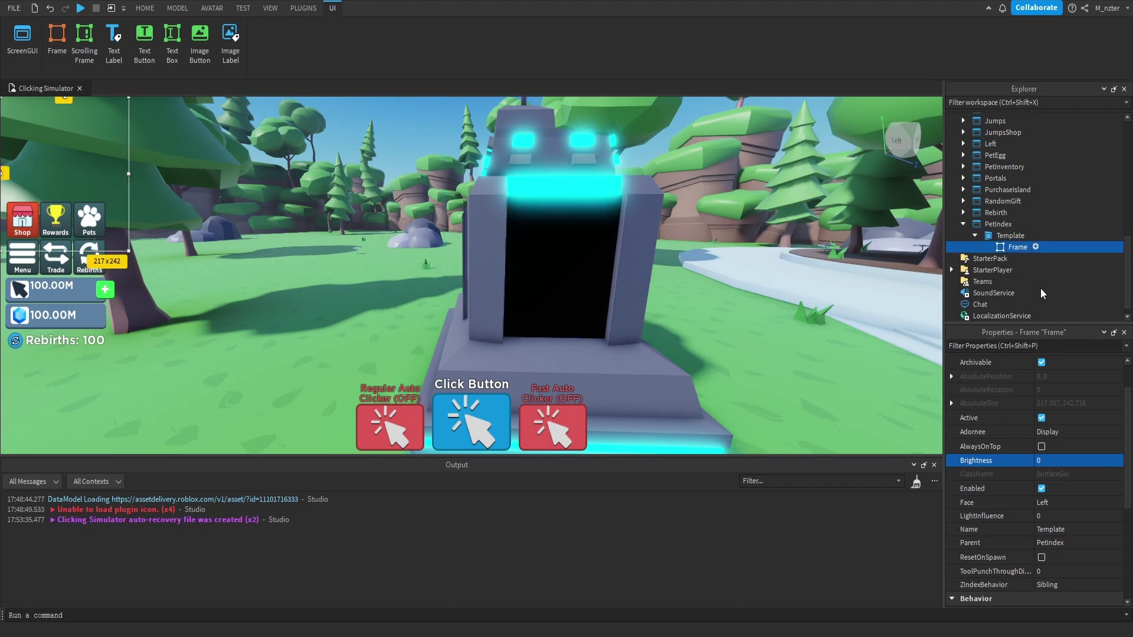
pyautogui.click(1003, 346)
pyautogui.write('bac')
pyautogui.click(1062, 392)
pyautogui.write('1')
pyautogui.press('Return')
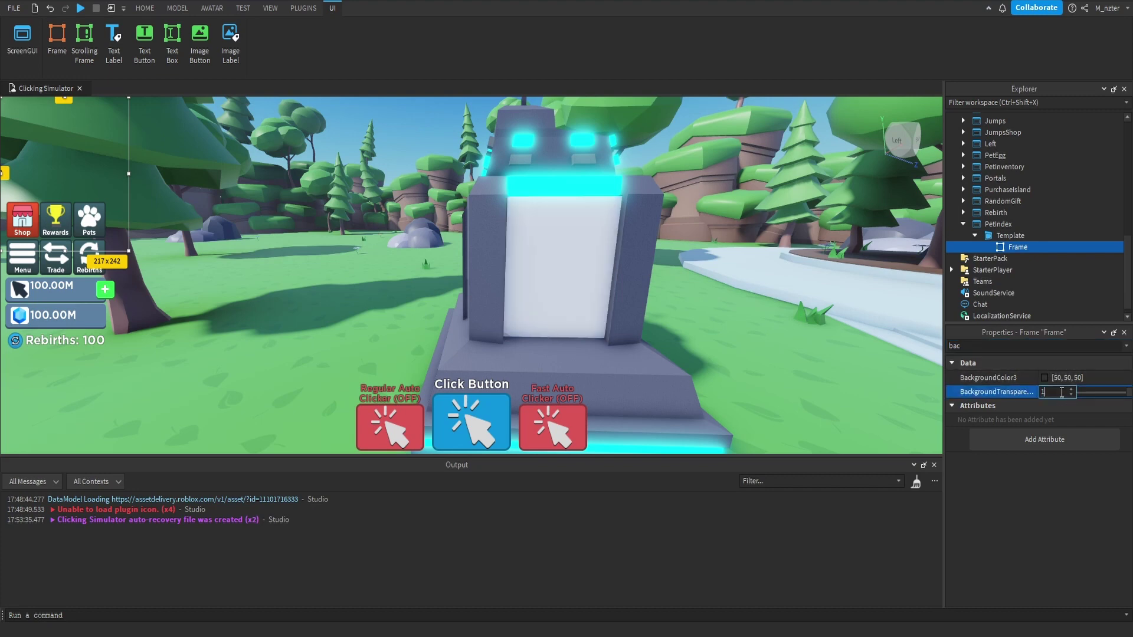
# - Insert a TextLabel into the Frame and name it Title
pyautogui.click(1034, 246)
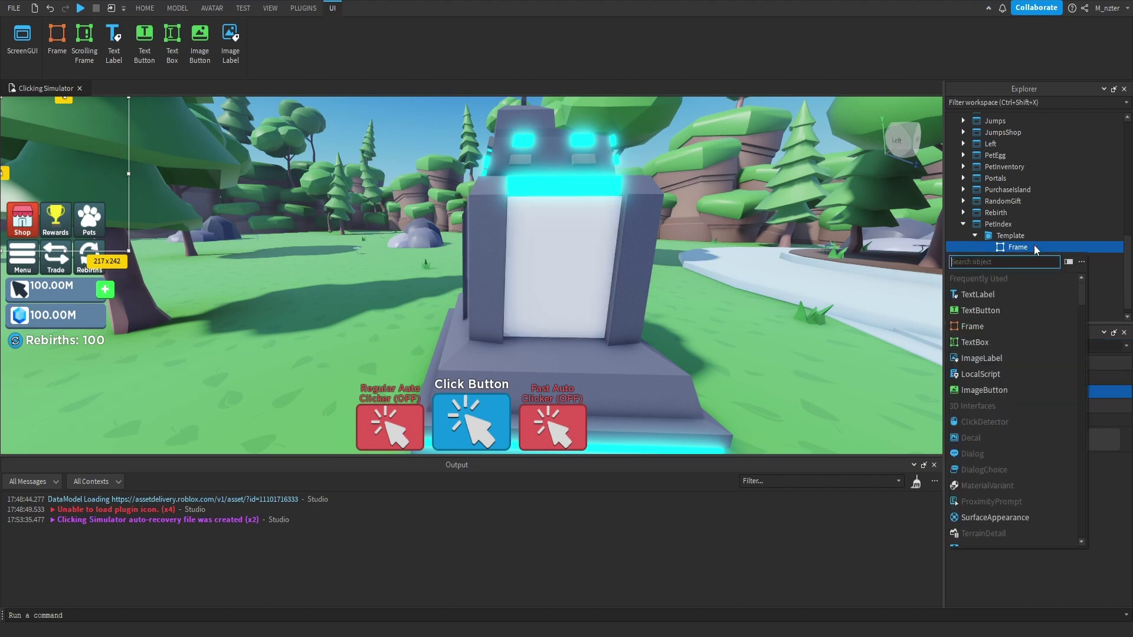
pyautogui.write('Tex')
pyautogui.press('Up')
pyautogui.press('Up')
pyautogui.press('Up')
pyautogui.press('Return')
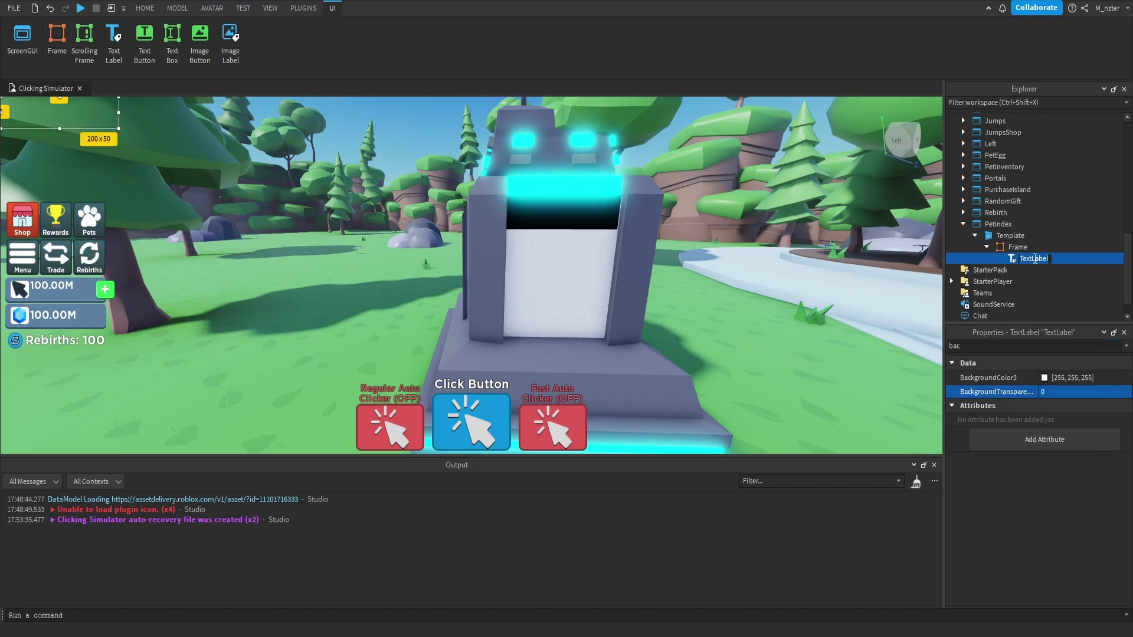
pyautogui.write('Title')
pyautogui.press('Return')
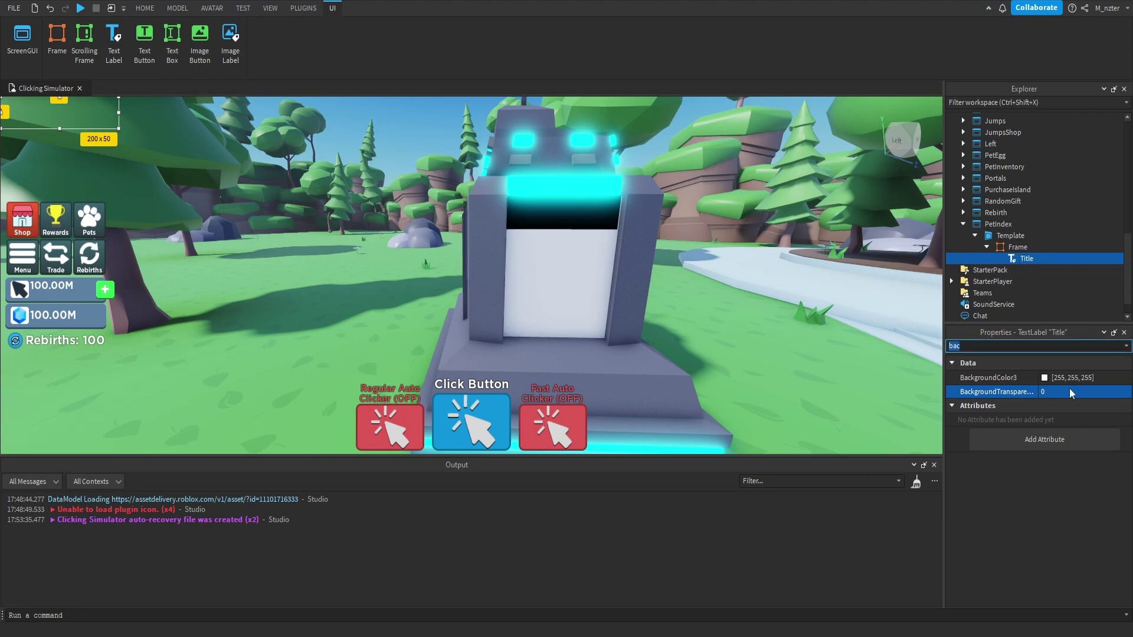
# - Set the Title label's BackgroundTransparency to 1
pyautogui.click(1073, 393)
pyautogui.write('1')
pyautogui.press('Return')
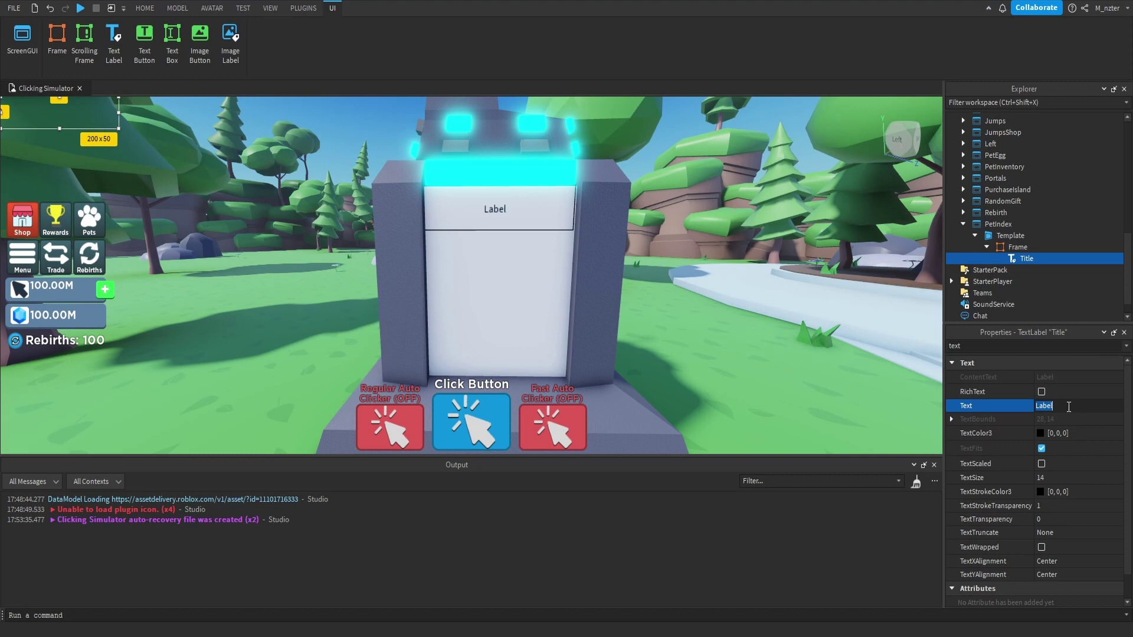
# - Set the Title label's text to "Pet Index" and turn on TextScaled
pyautogui.write('Pet Index')
pyautogui.press('Return')
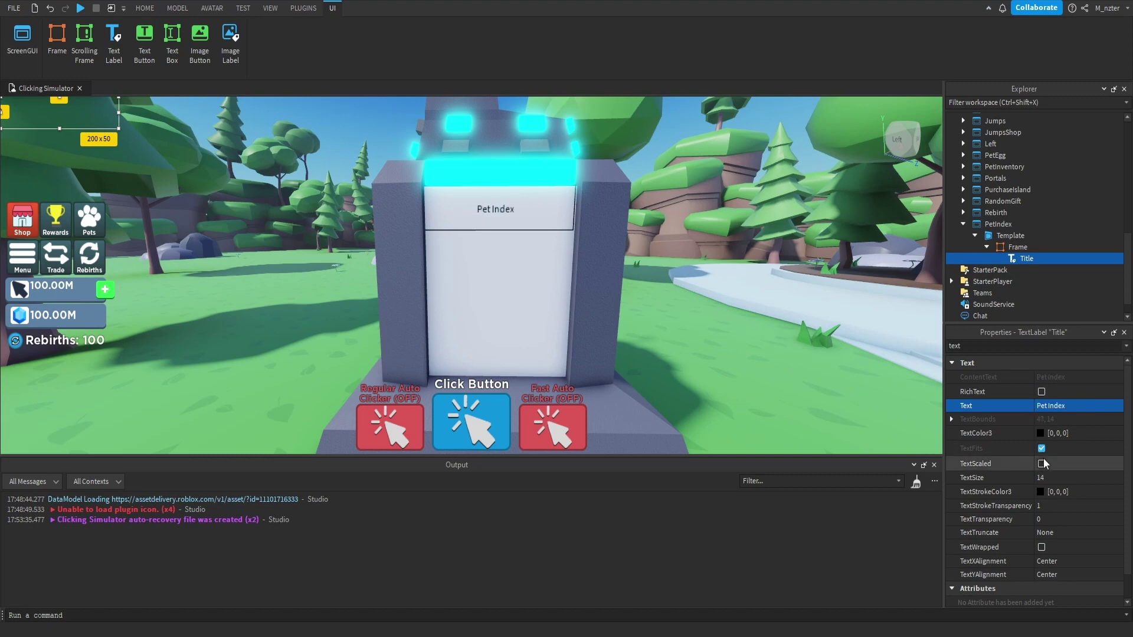
pyautogui.click(1041, 464)
# - Change the Title label's FontFace to Gotham SSm and make it bold
pyautogui.scroll(-1, 1026, 463)
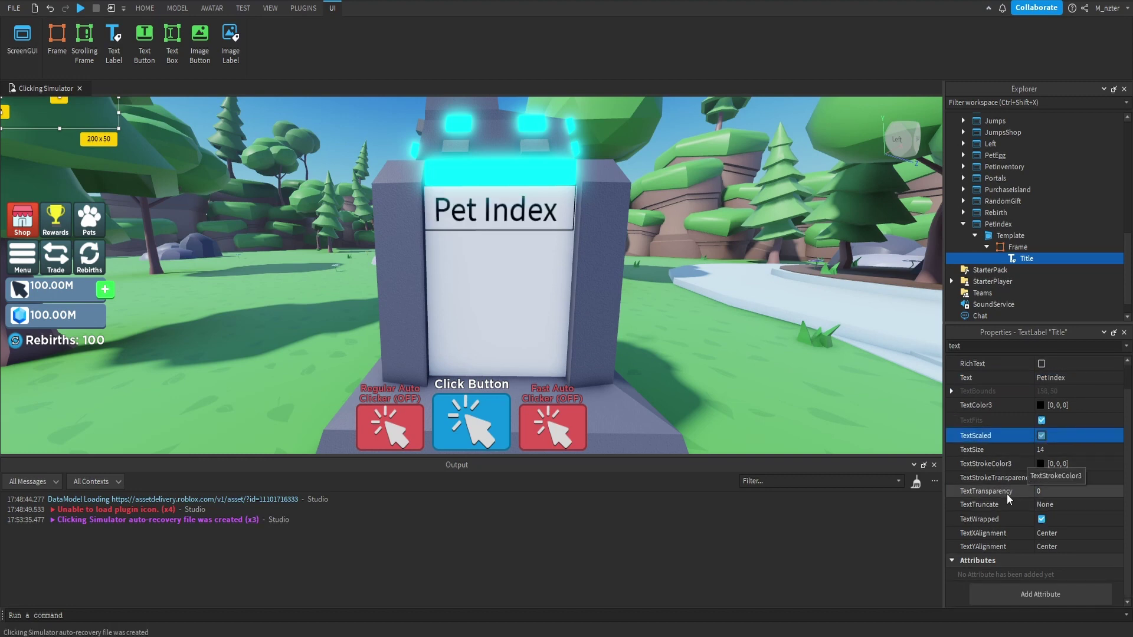
pyautogui.click(1082, 409)
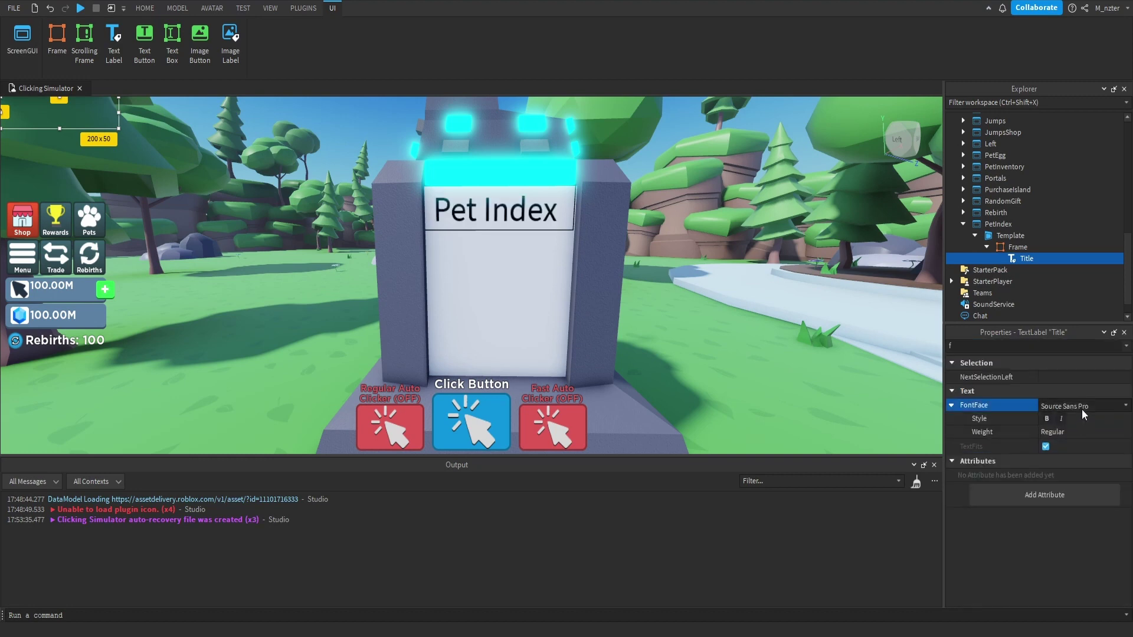
pyautogui.click(1082, 409)
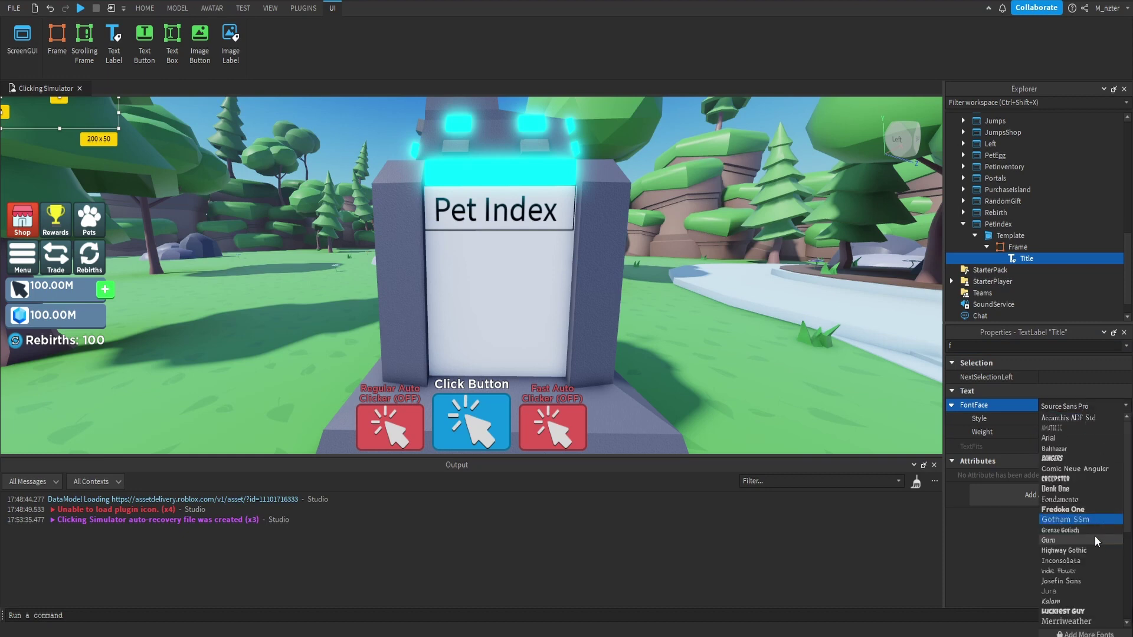
pyautogui.click(1093, 512)
pyautogui.click(1047, 419)
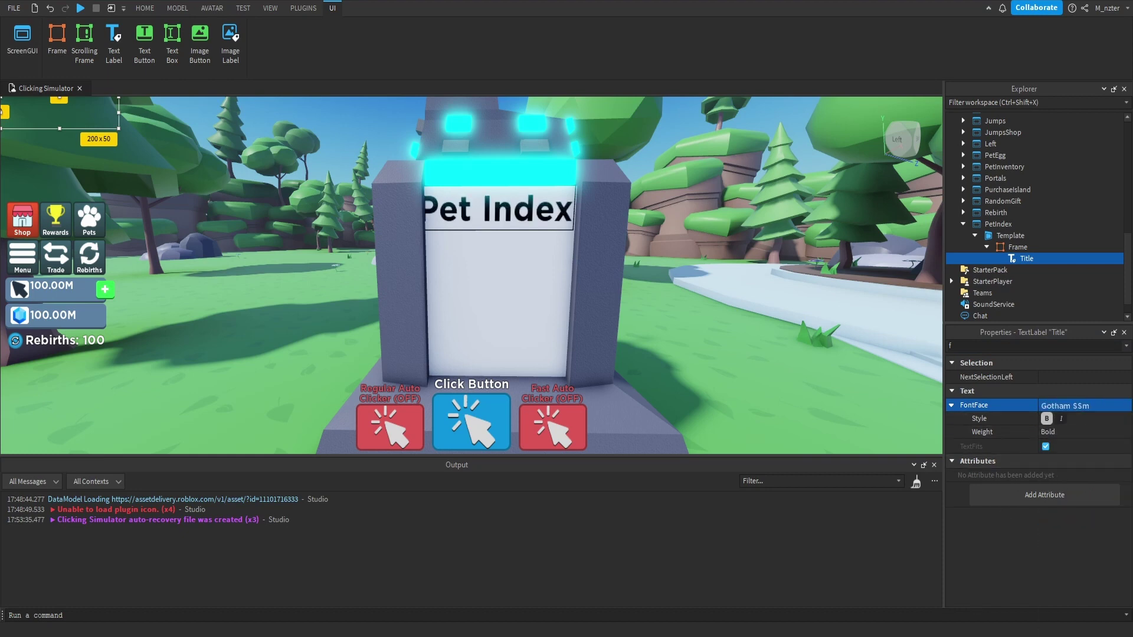
# - Resize the Title label to the Frame's full width and about 24 pixels high
pyautogui.click(999, 346)
pyautogui.press('BackSpace')
pyautogui.write('siz')
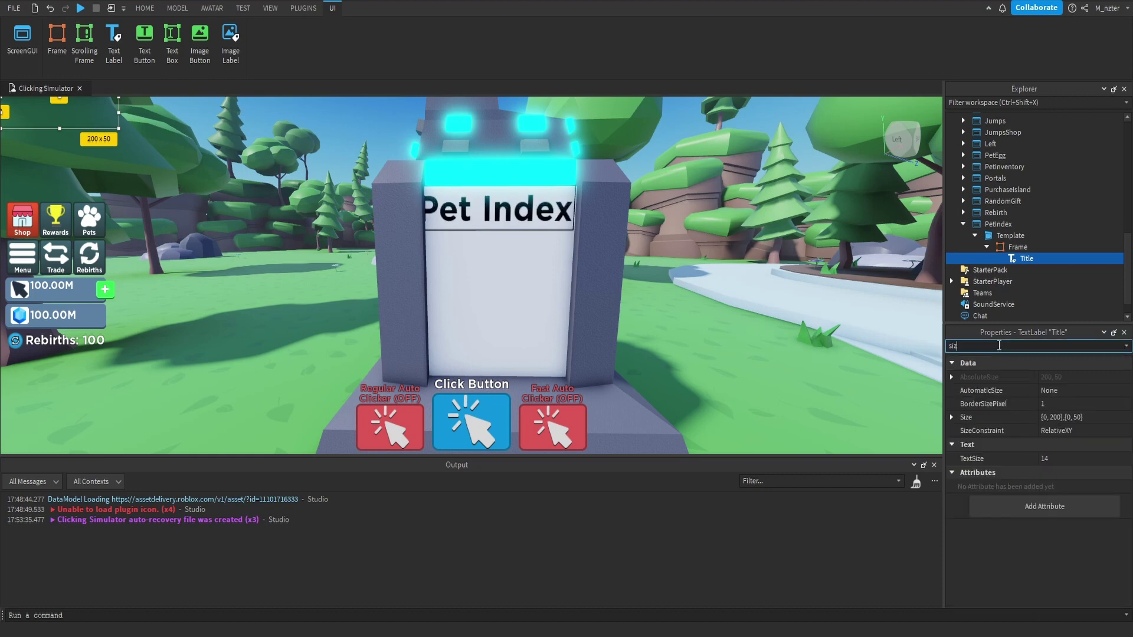
pyautogui.write('e')
pyautogui.click(1065, 417)
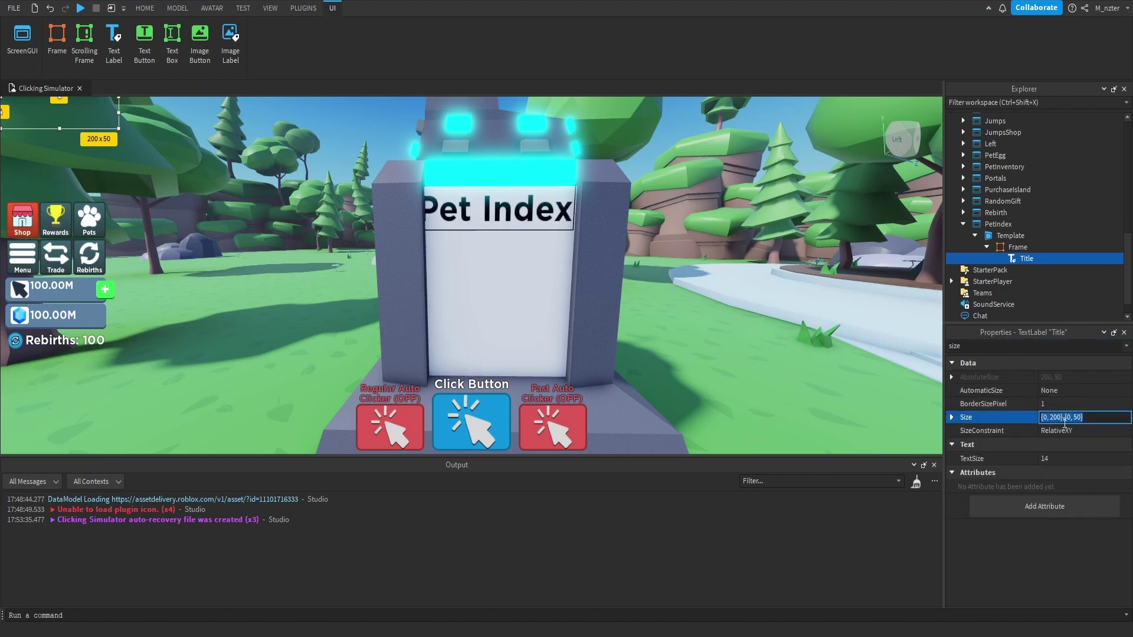
pyautogui.write('1,0,0,24')
pyautogui.press('Return')
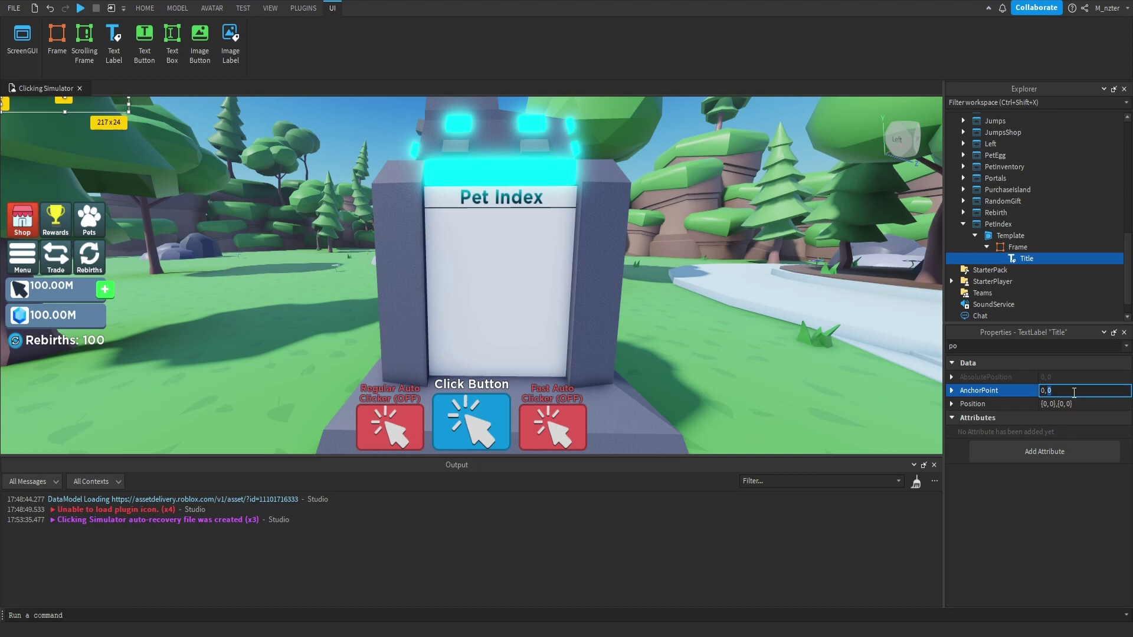
# - Set the Title label's AnchorPoint to 0, 0.1 and its Position to {0, 0},{0.1, 0}
pyautogui.write('1')
pyautogui.click(1065, 410)
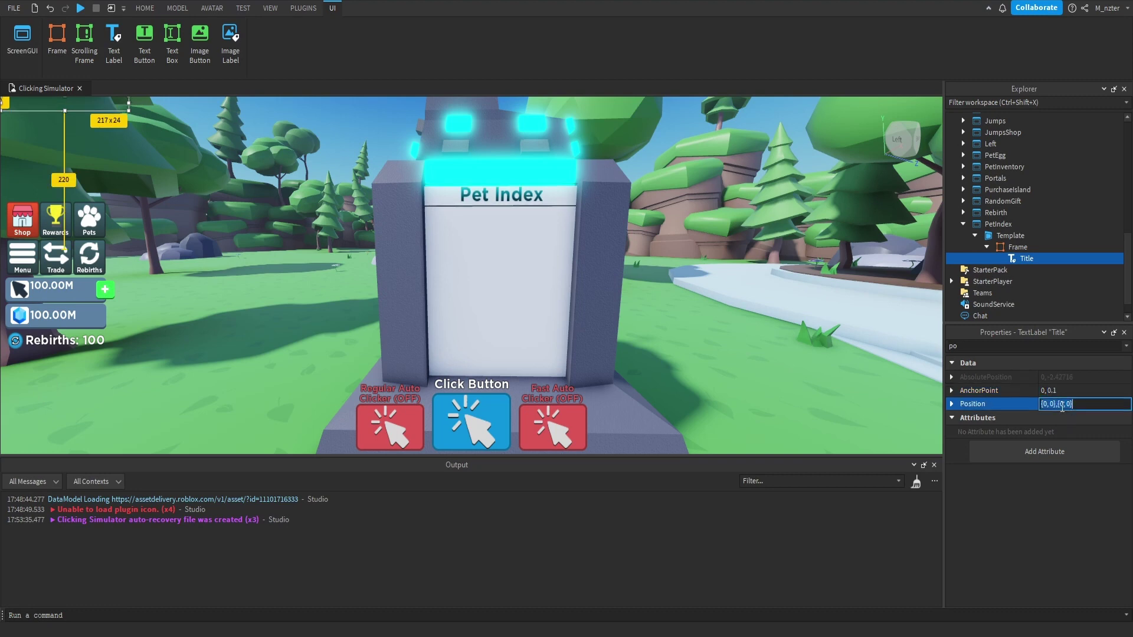
pyautogui.write('0.1')
pyautogui.press('Return')
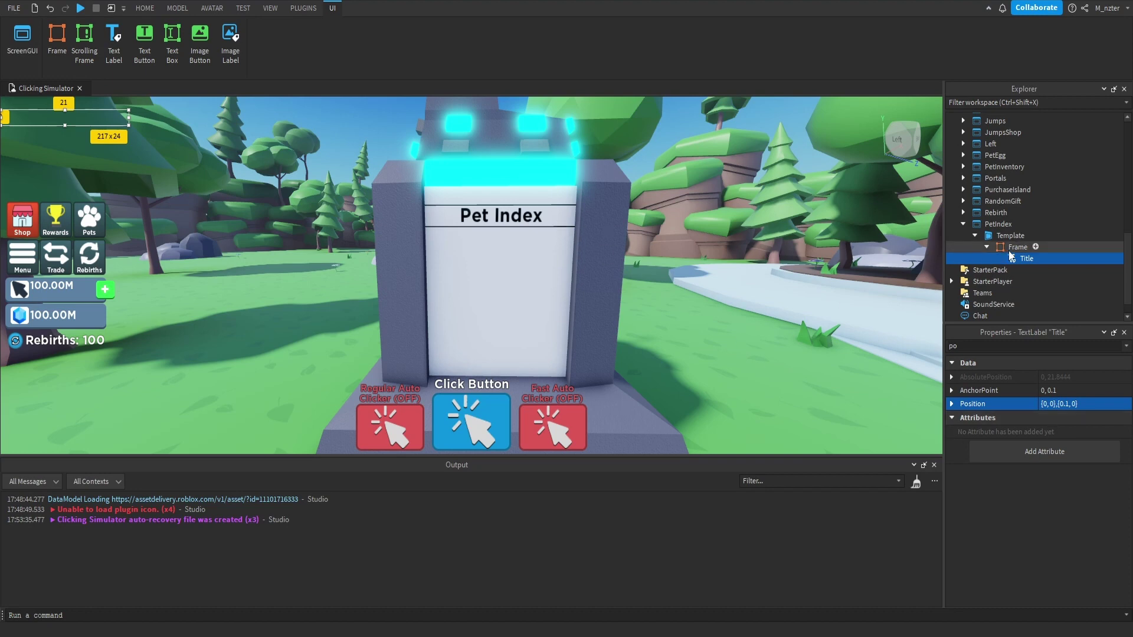
pyautogui.moveTo(1023, 305)
pyautogui.moveTo(1021, 260)
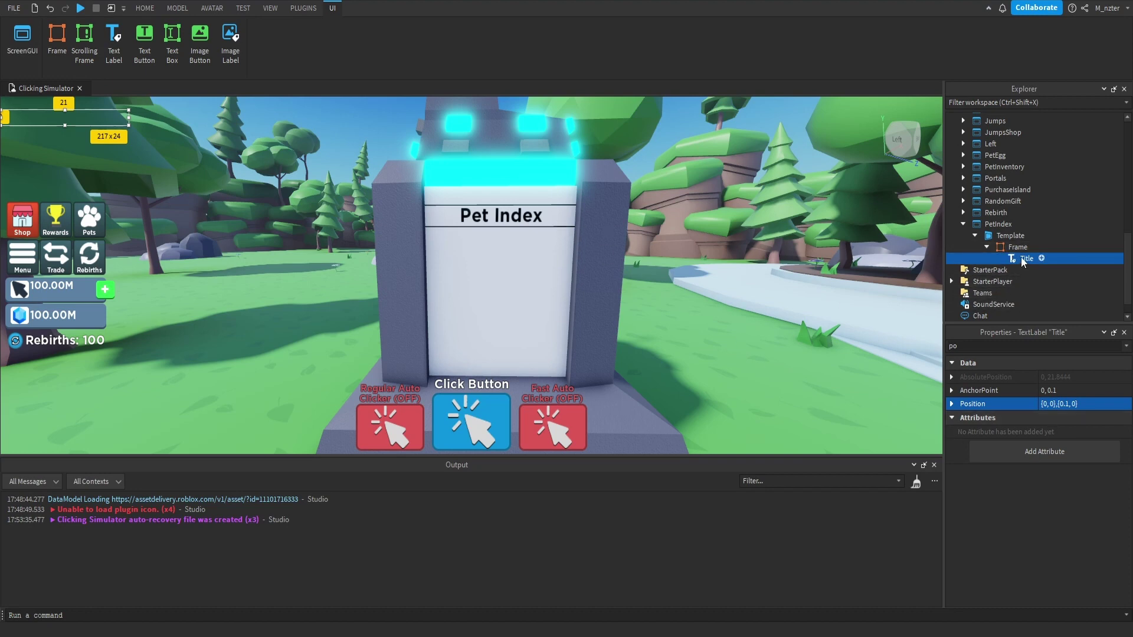
pyautogui.click(1014, 251)
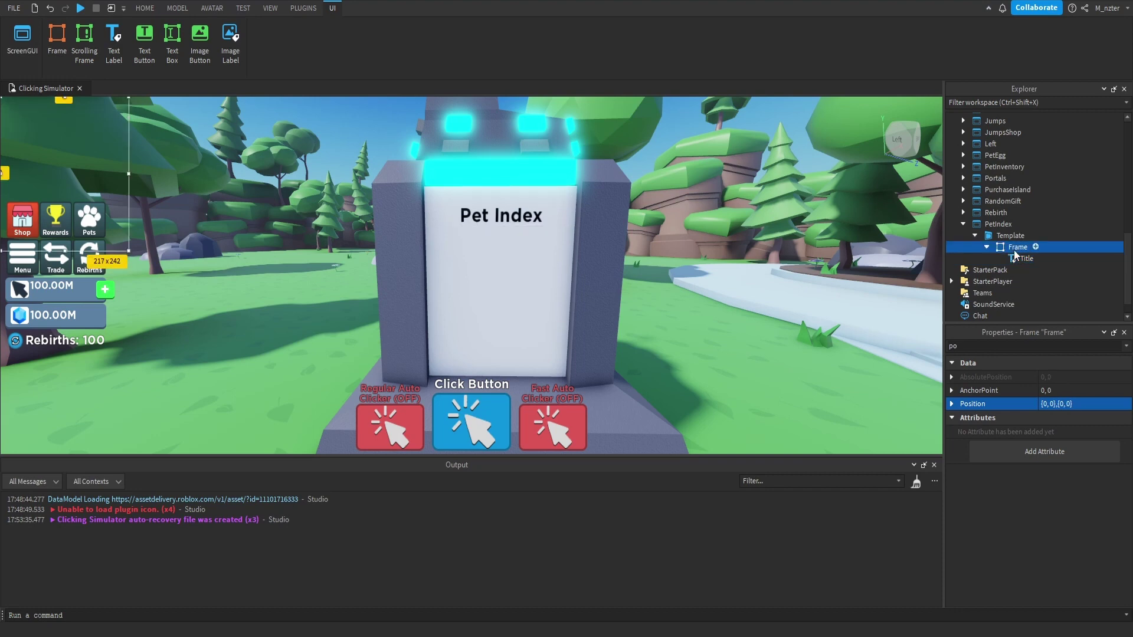
pyautogui.moveTo(1021, 260)
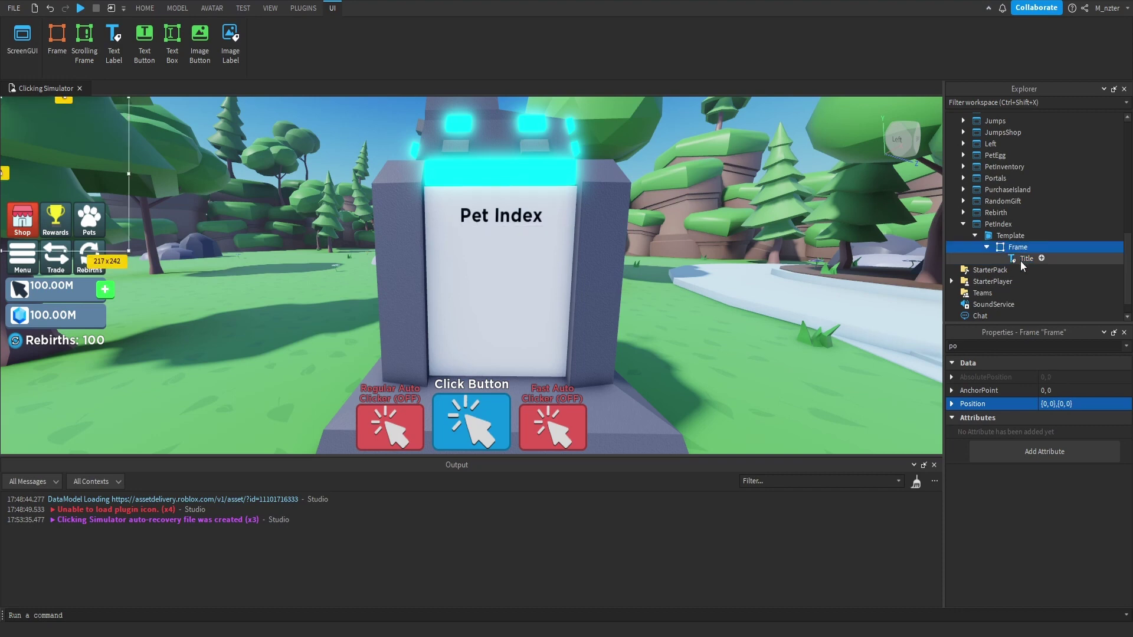
pyautogui.click(1021, 260)
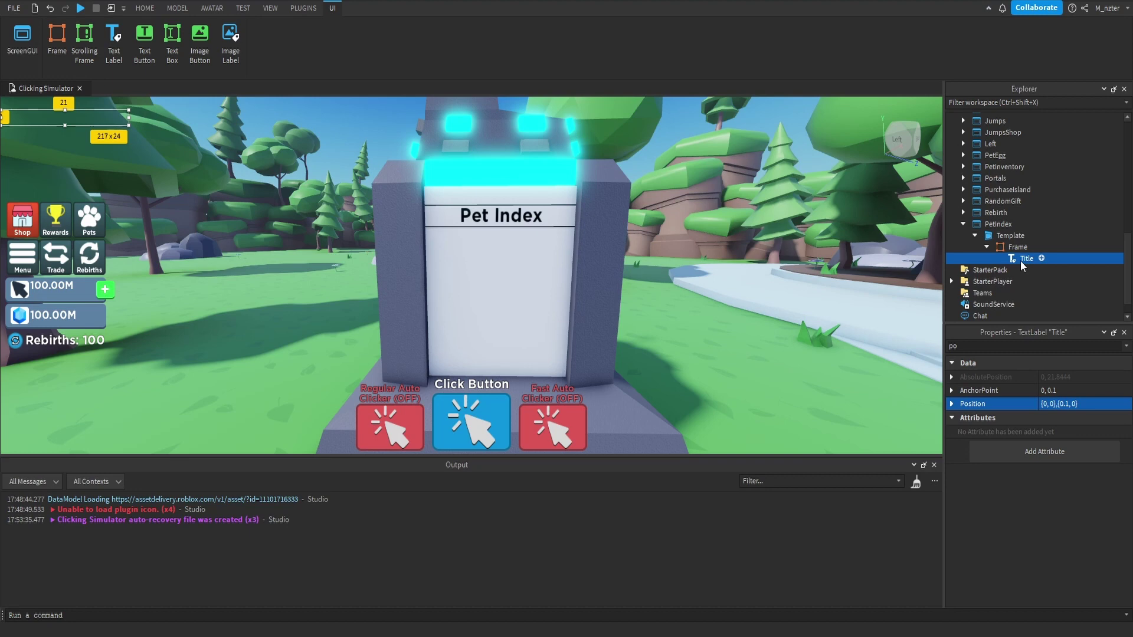
pyautogui.click(1035, 345)
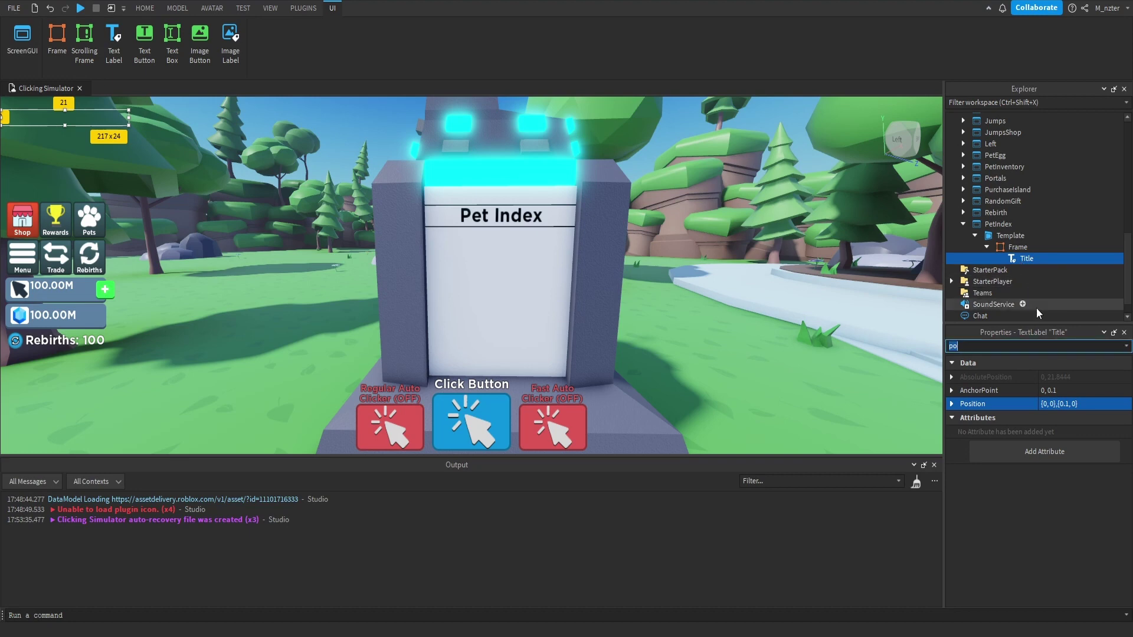
# - Insert a ViewportFrame into the Frame inside Template
pyautogui.click(1013, 248)
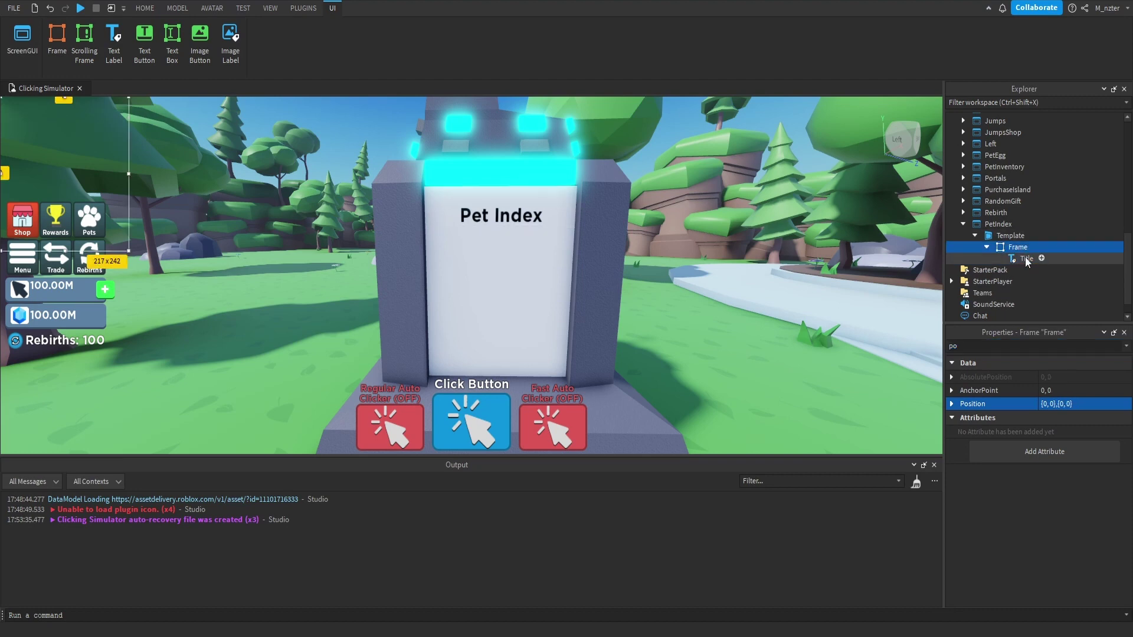
pyautogui.click(1034, 246)
pyautogui.write('view')
pyautogui.press('Return')
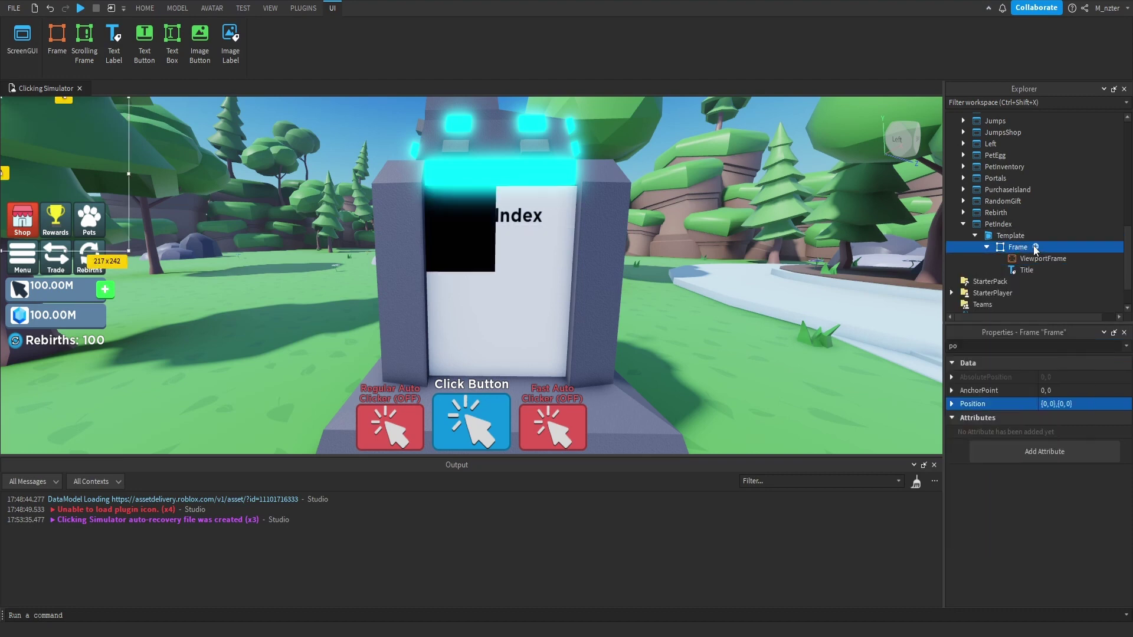
# - Set the ViewportFrame's Size to {0.5, 0},{0.5, 0}
pyautogui.click(1032, 259)
pyautogui.click(1043, 345)
pyautogui.write('size')
pyautogui.click(1054, 418)
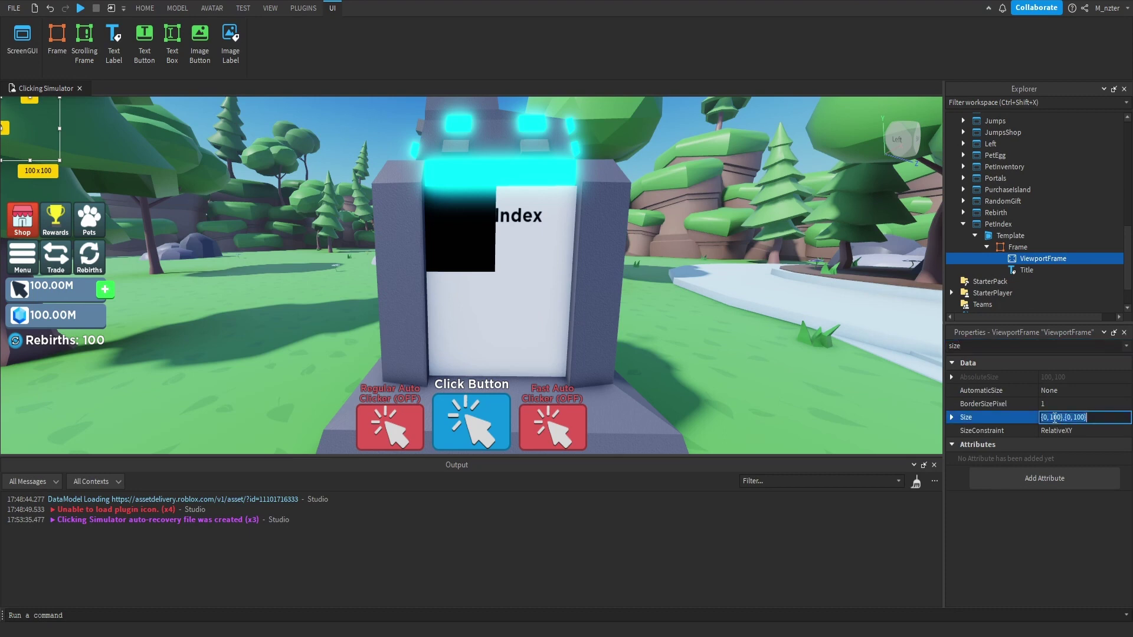
pyautogui.write('0.5,0,0.5,0')
pyautogui.press('Return')
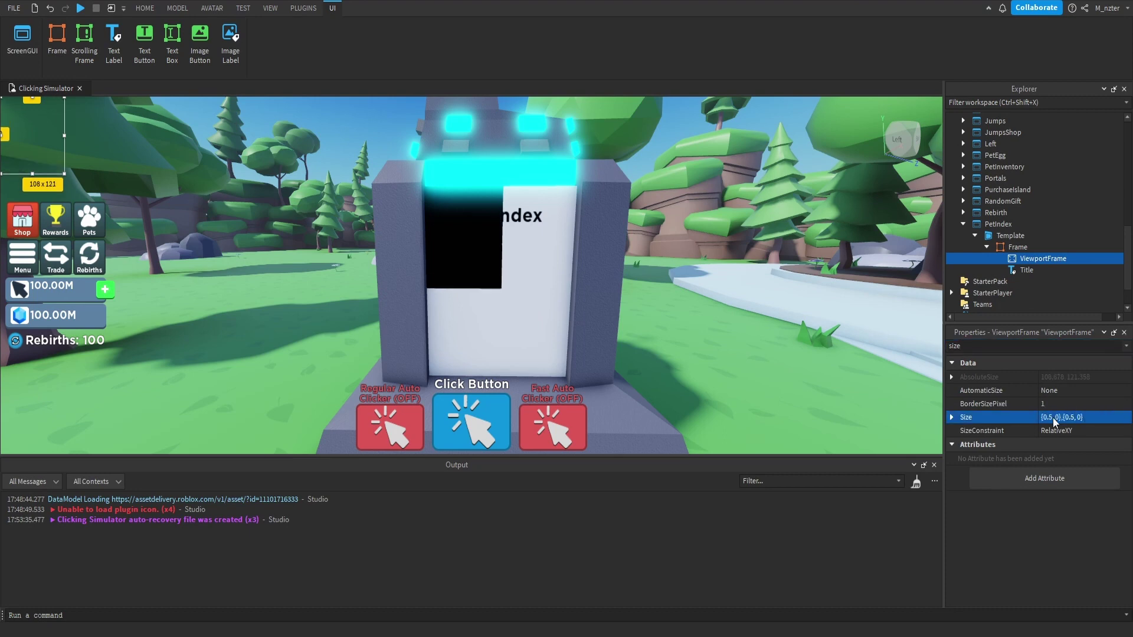
# - Set the ViewportFrame's AnchorPoint to 0.5, 0.4 and its Position to {0.5, 0},{0.4, 0}
pyautogui.doubleClick(973, 346)
pyautogui.write('po')
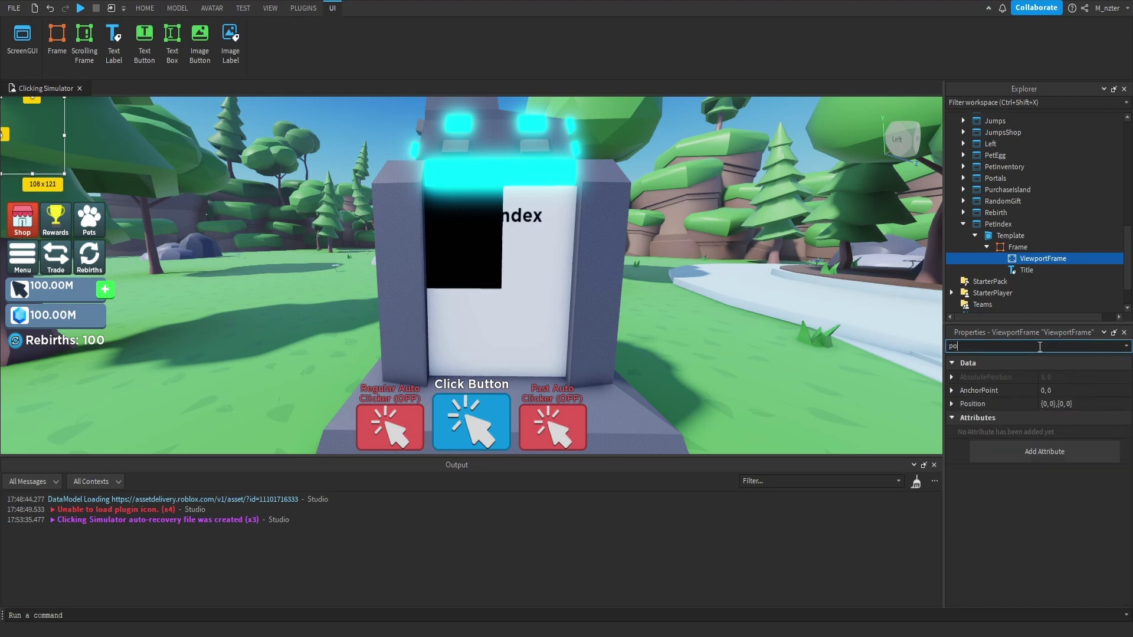
pyautogui.click(1057, 390)
pyautogui.write('.5,')
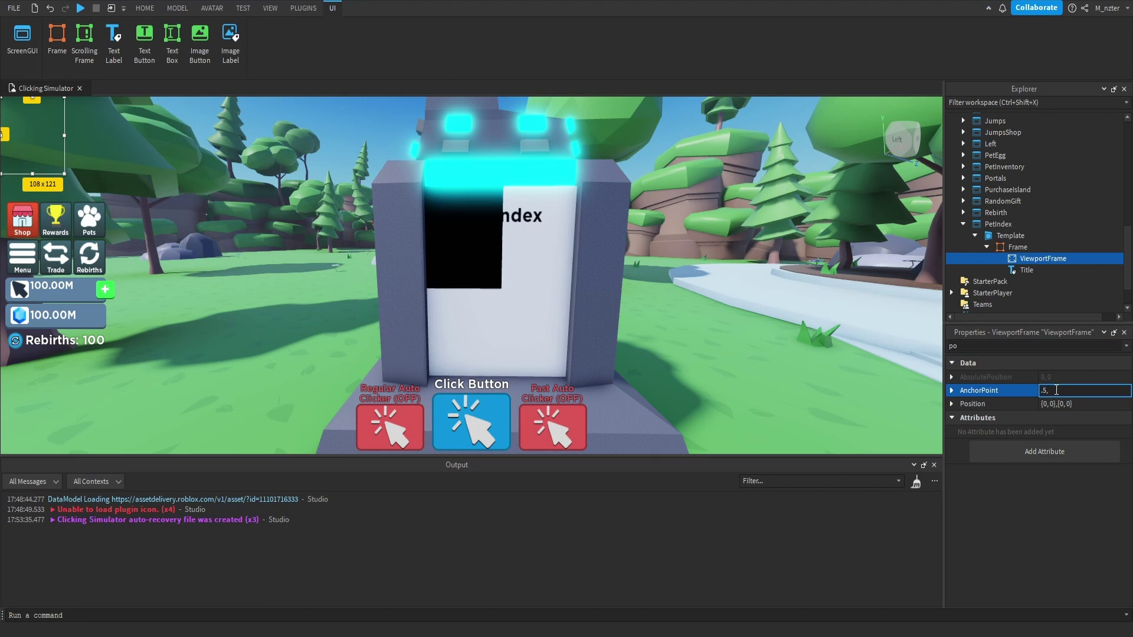
pyautogui.write('.5')
pyautogui.press('Return')
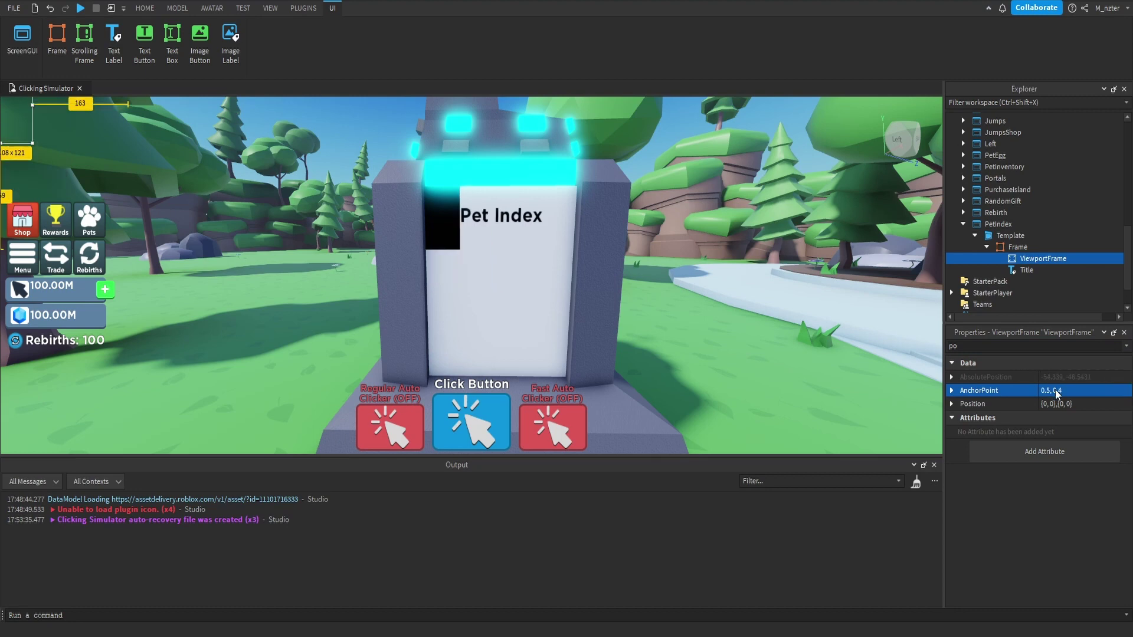
pyautogui.click(1062, 404)
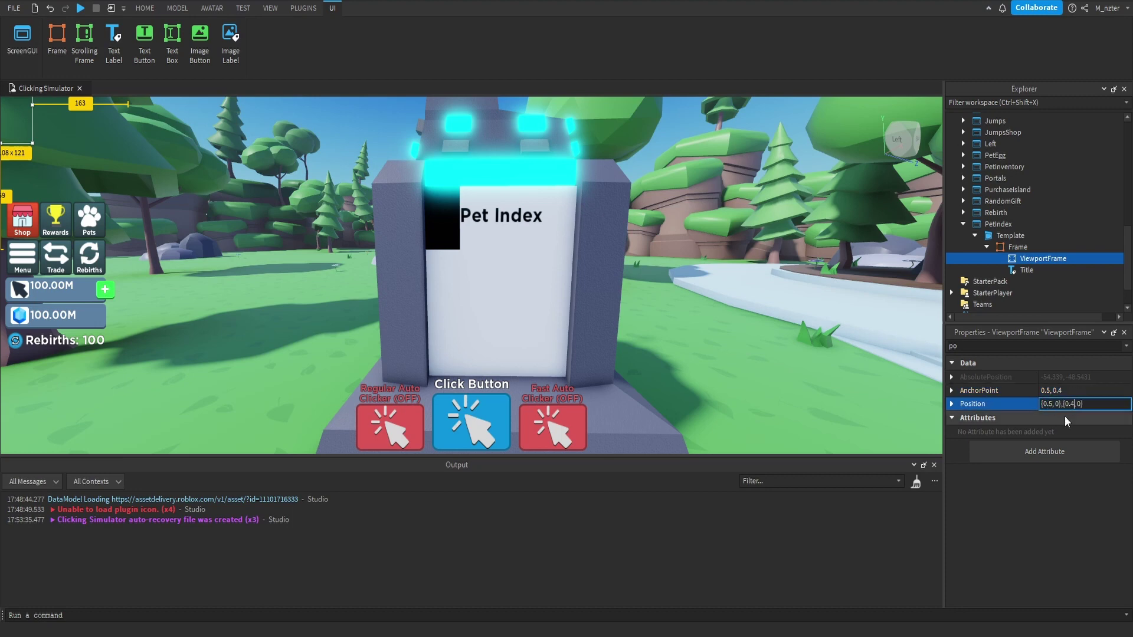
pyautogui.press('Return')
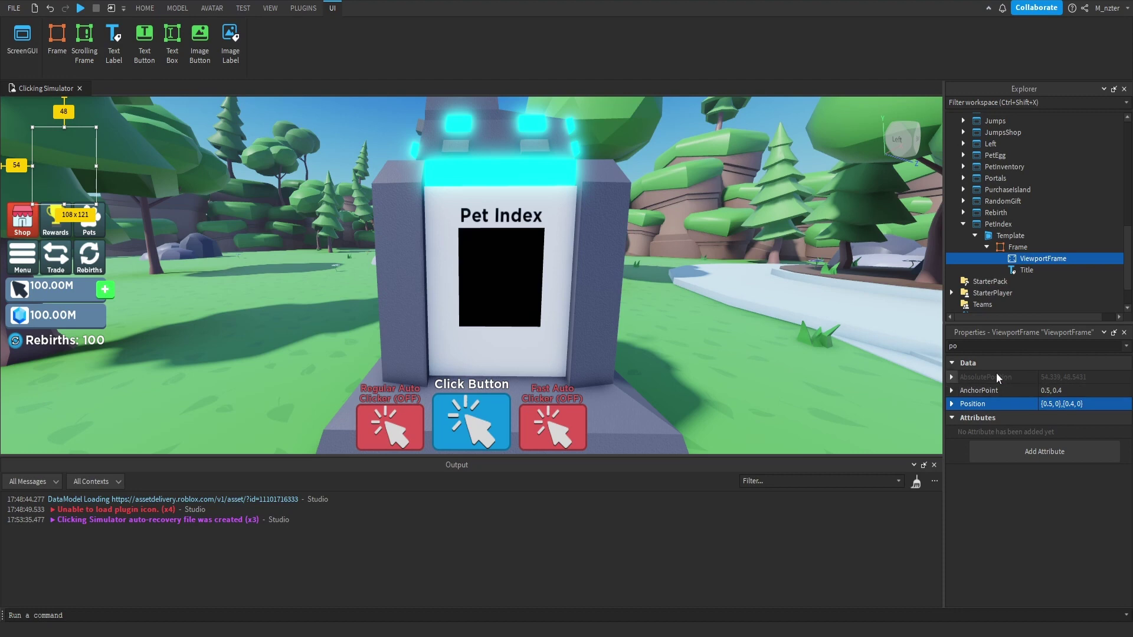
# - Make the ViewportFrame half see-through by setting its BackgroundTransparency to 0.5
pyautogui.click(1026, 345)
pyautogui.hotkey('ctrl', 'a')
pyautogui.write('ba')
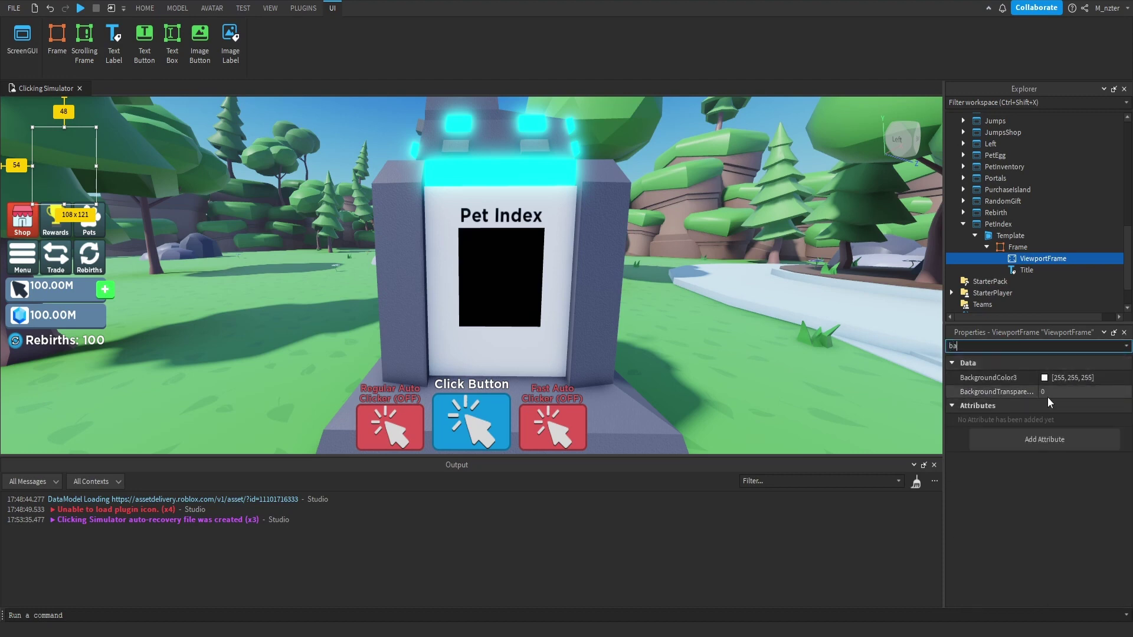
pyautogui.click(1052, 392)
pyautogui.write('1')
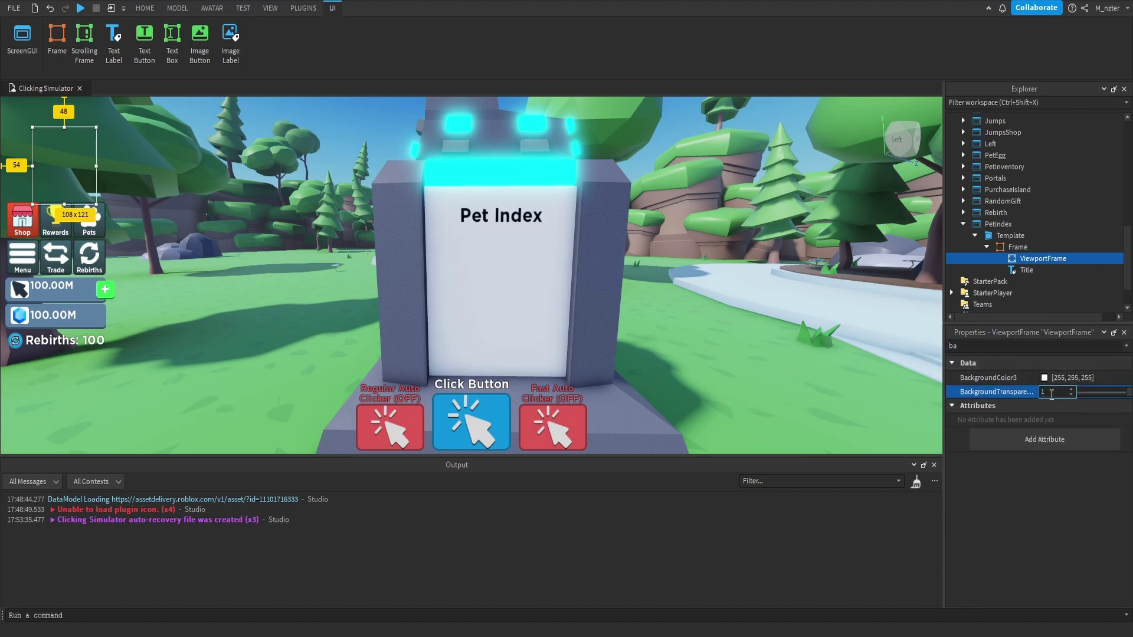
pyautogui.press('BackSpace')
pyautogui.write('0.5')
pyautogui.press('Return')
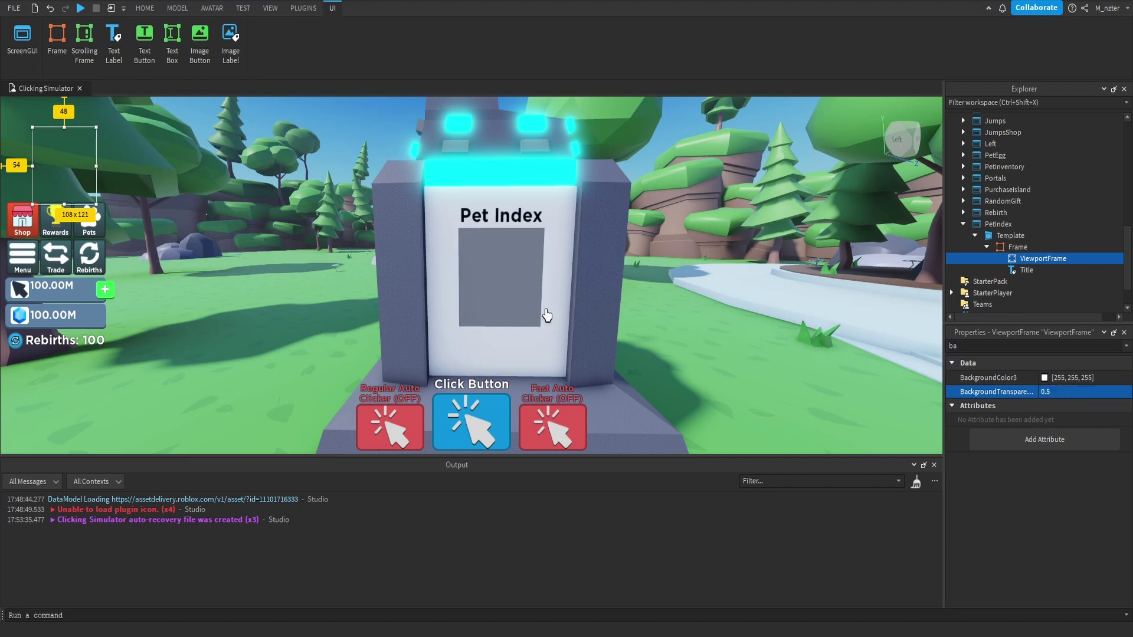
# - Duplicate the Title label and name the copy Progress
pyautogui.click(1027, 271)
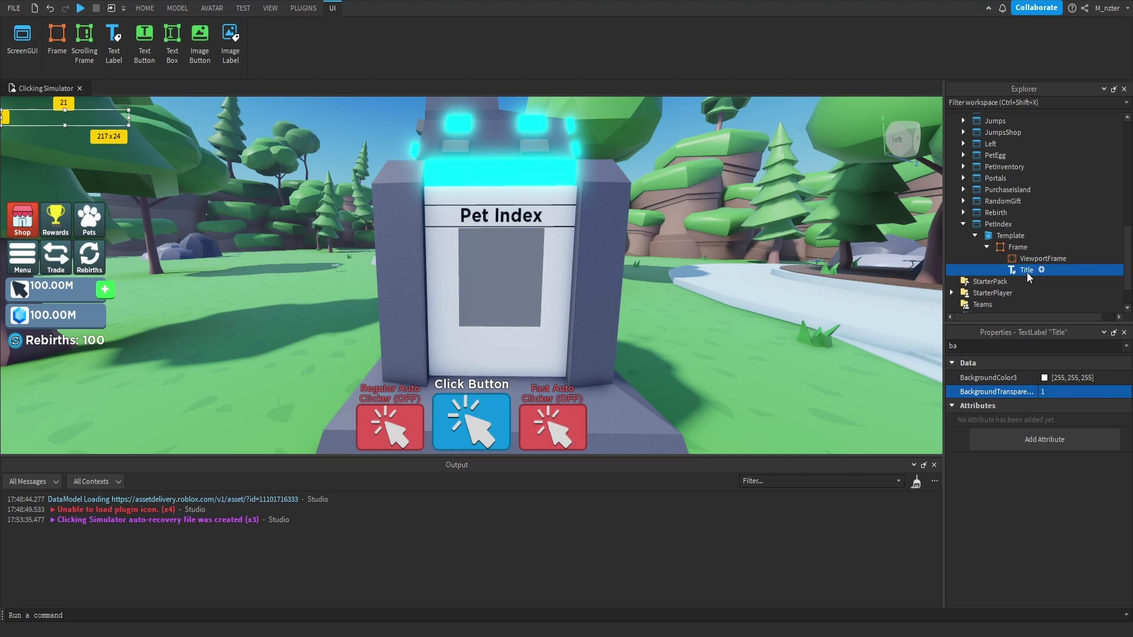
pyautogui.hotkey('ctrl', 'd')
pyautogui.doubleClick(1026, 282)
pyautogui.write('Pr')
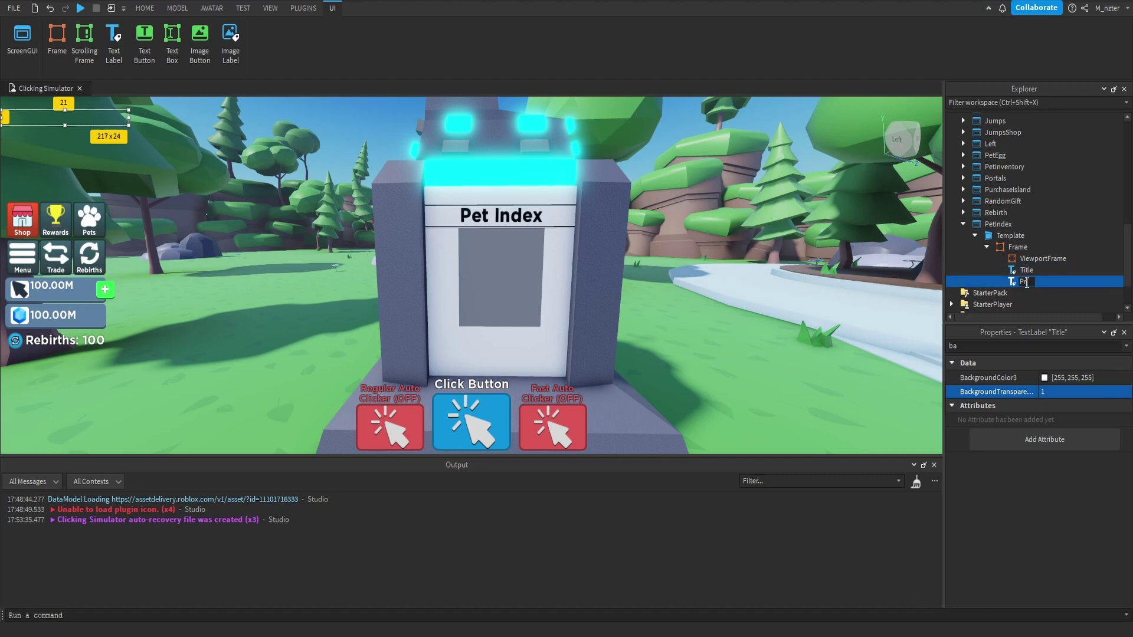
pyautogui.write('ogress')
# - Set the Progress label's text to "999/999"
pyautogui.click(1051, 345)
pyautogui.write('text')
pyautogui.click(1086, 406)
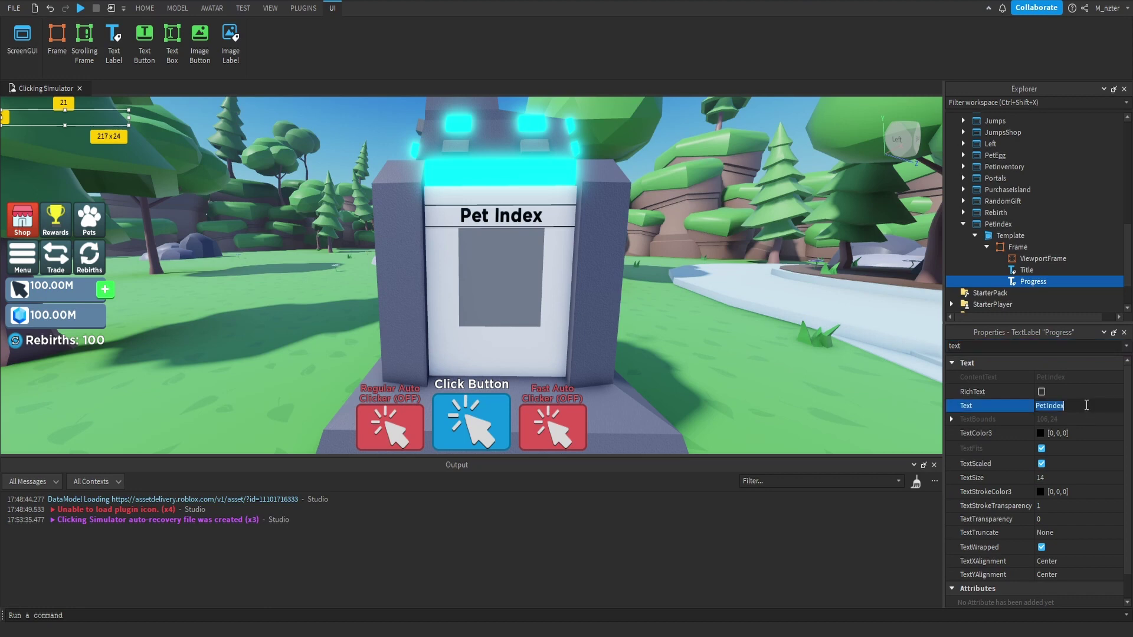
pyautogui.write('999/999')
pyautogui.press('Return')
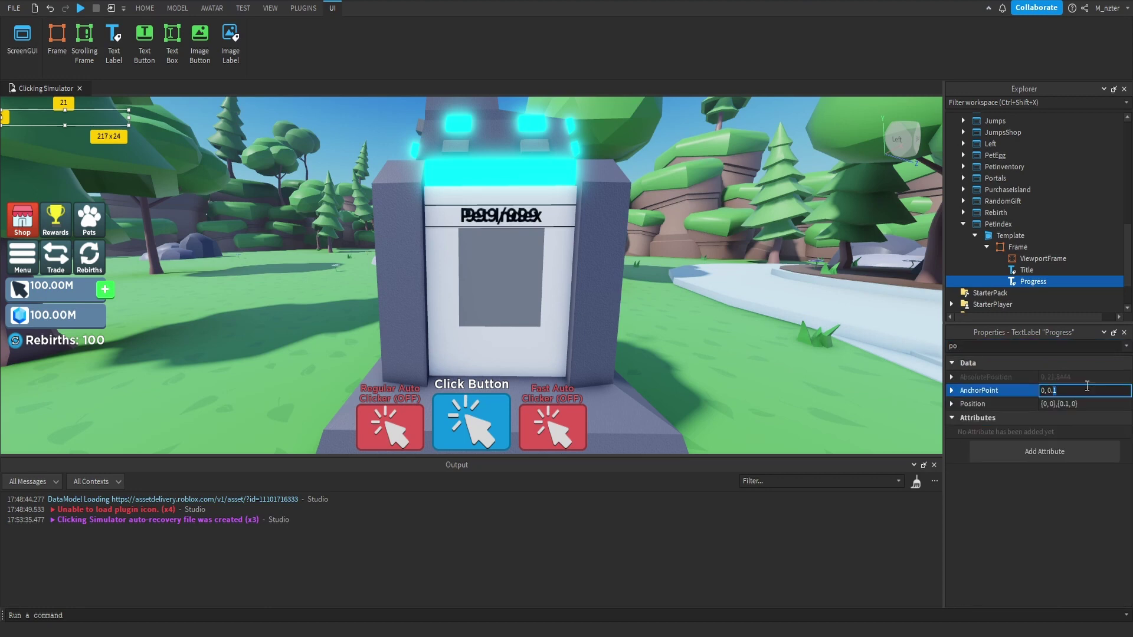
# - Set the Progress label's AnchorPoint to 0, 0.8 and its Position to {0, 0},{0.8, 0}
pyautogui.press('Return')
pyautogui.click(1066, 405)
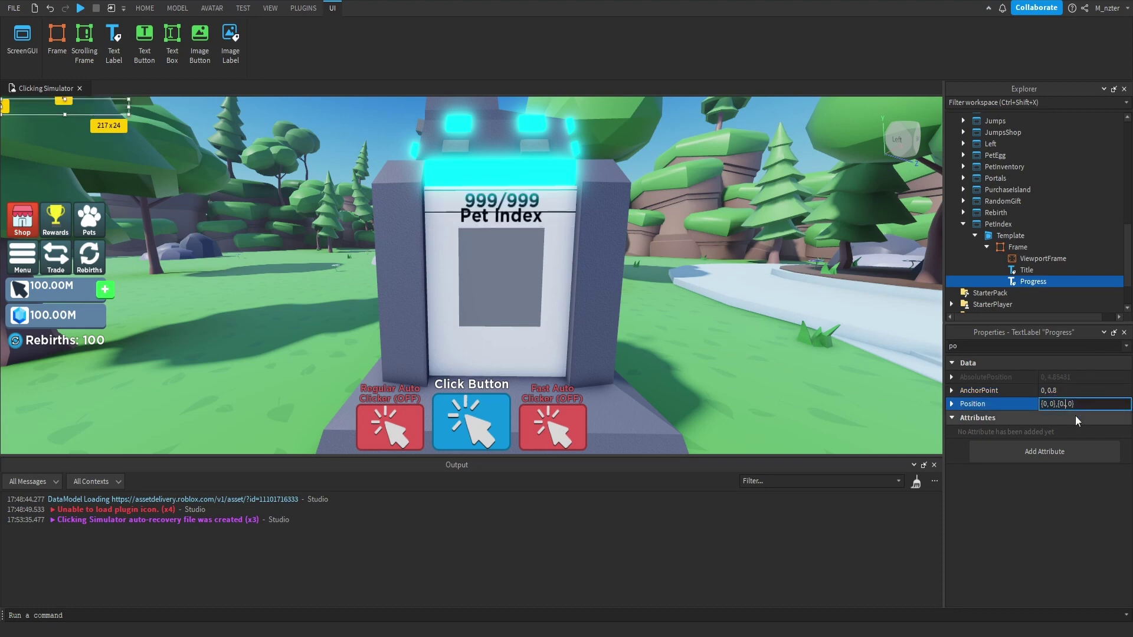
pyautogui.press('BackSpace')
pyautogui.write('8')
pyautogui.press('Return')
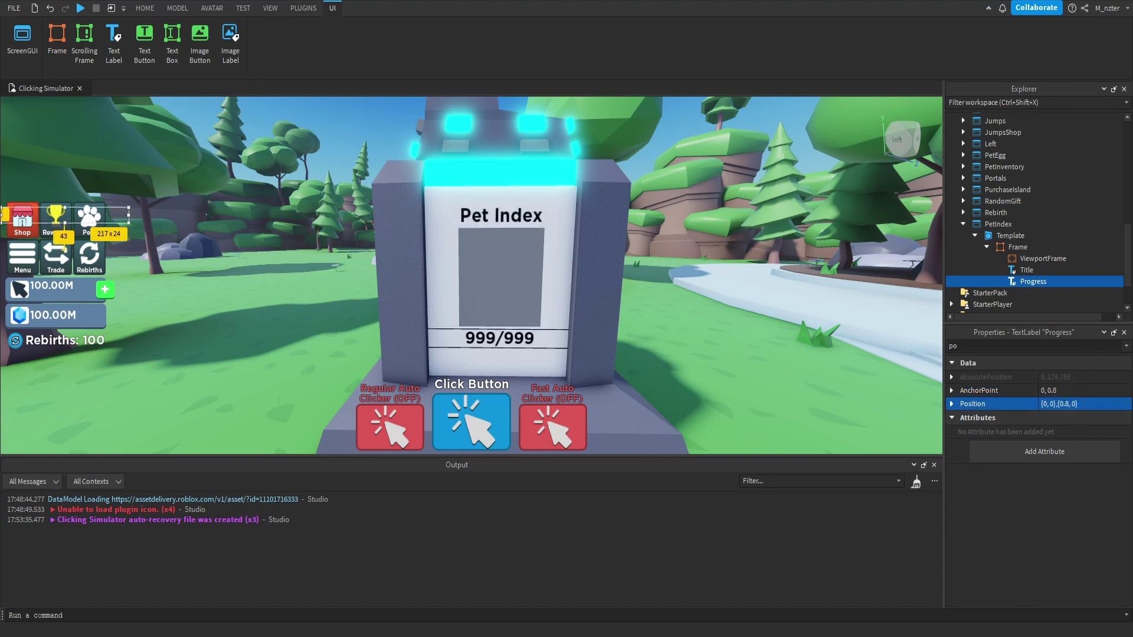
# - Duplicate the Progress label, name the copy Percent and set its text to "100%"
pyautogui.hotkey('ctrl', 'd')
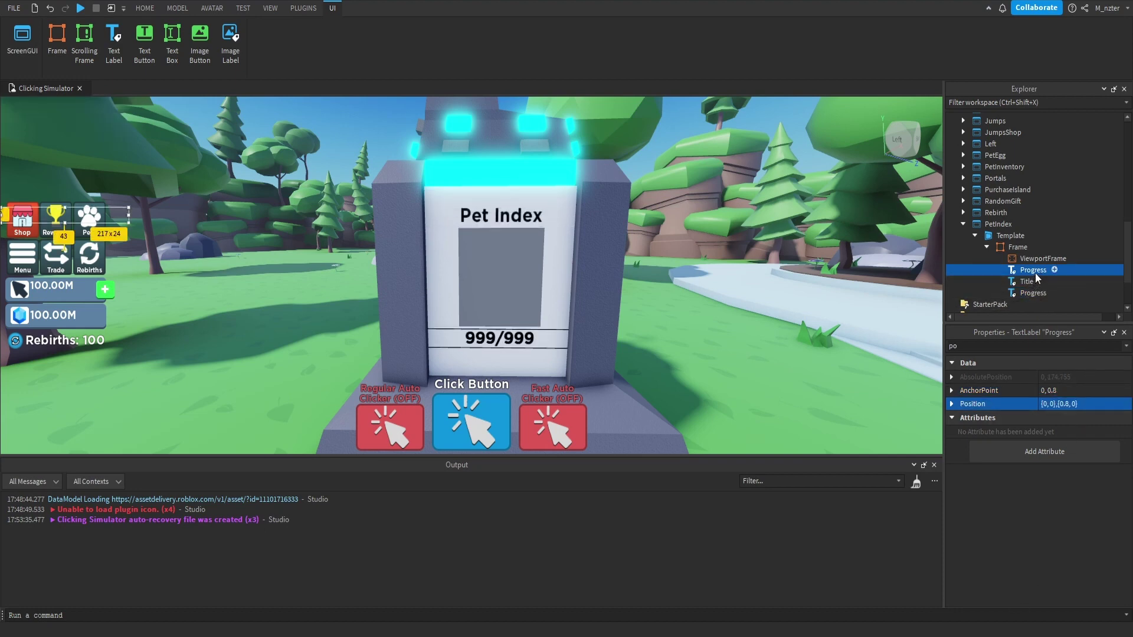
pyautogui.write('Percent')
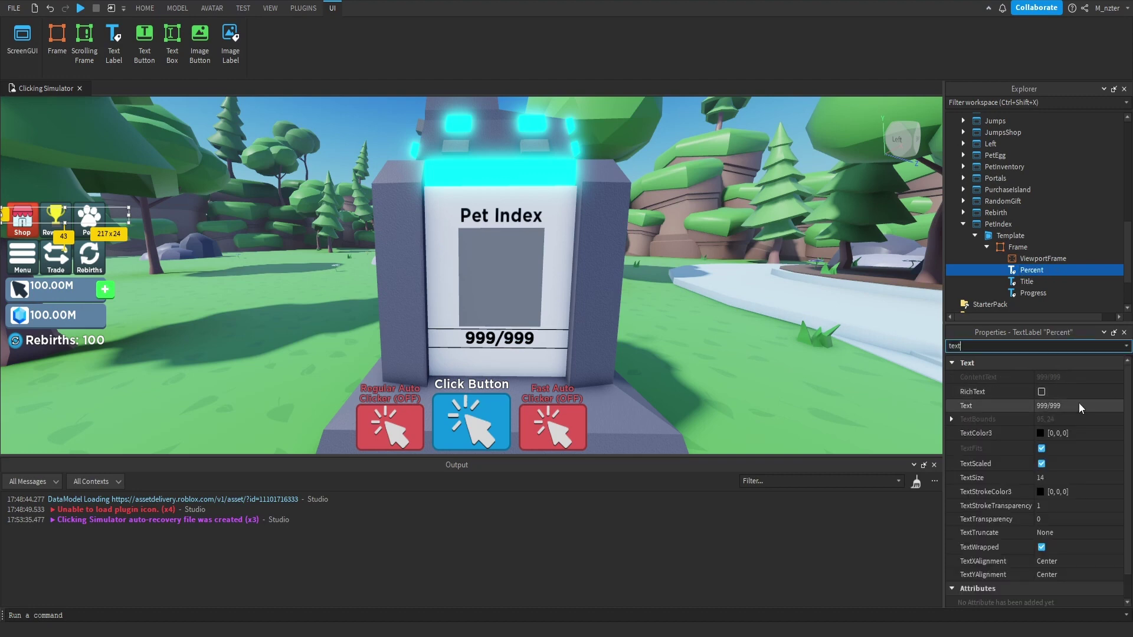
pyautogui.click(1080, 406)
pyautogui.write('0%')
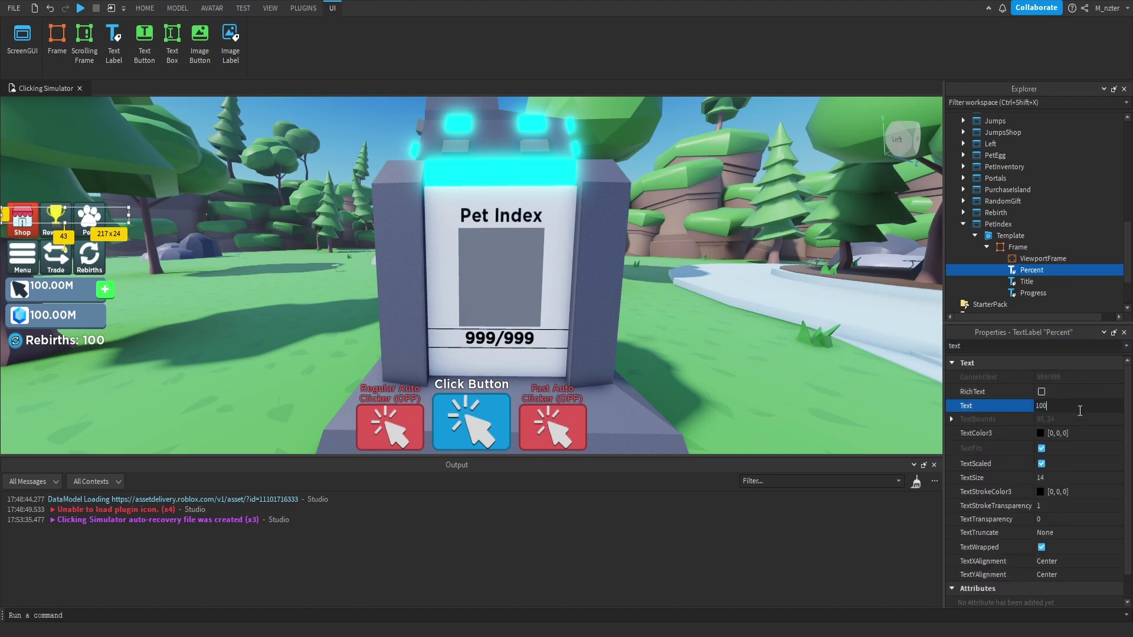
pyautogui.press('Return')
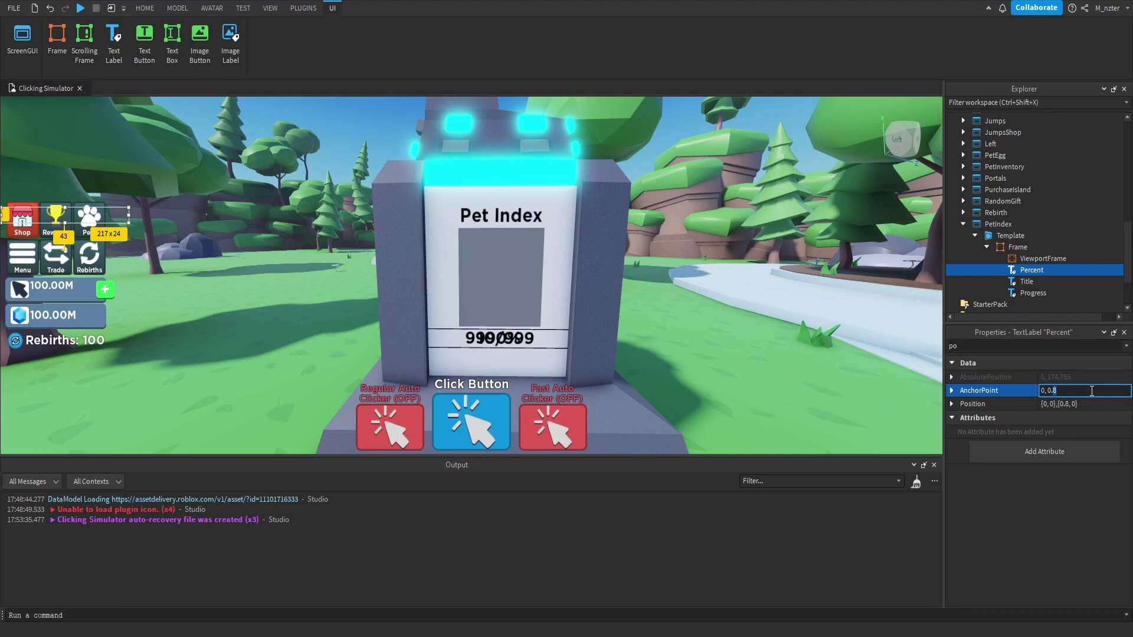
# - Set the Percent label's AnchorPoint to 0, 0.9 and its Position to {0, 0},{0.9, 0}
pyautogui.write('9')
pyautogui.click(1070, 404)
pyautogui.press('BackSpace')
pyautogui.write('9')
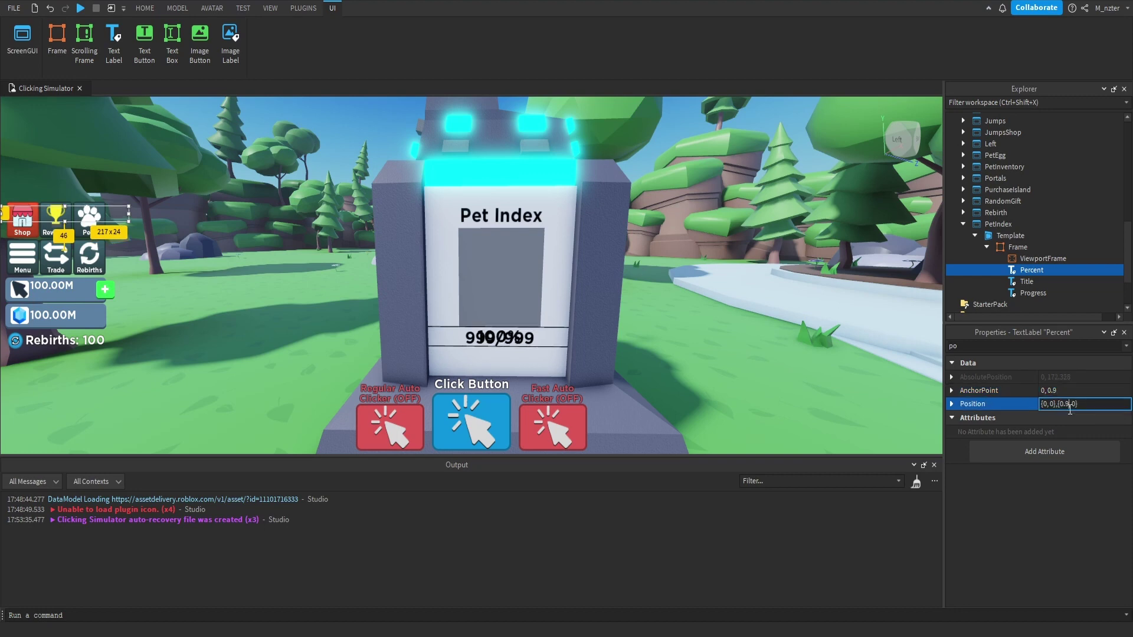
pyautogui.press('Return')
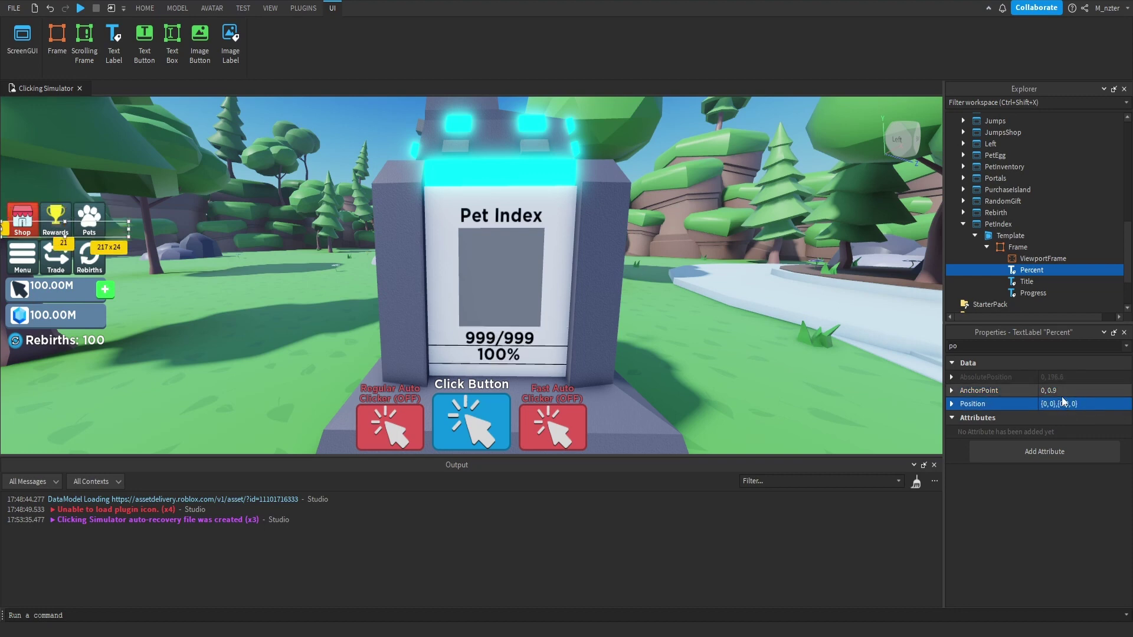
# - Make the ViewportFrame's background fully transparent by setting its BackgroundTransparency to 1
pyautogui.scroll(-3, 726, 339)
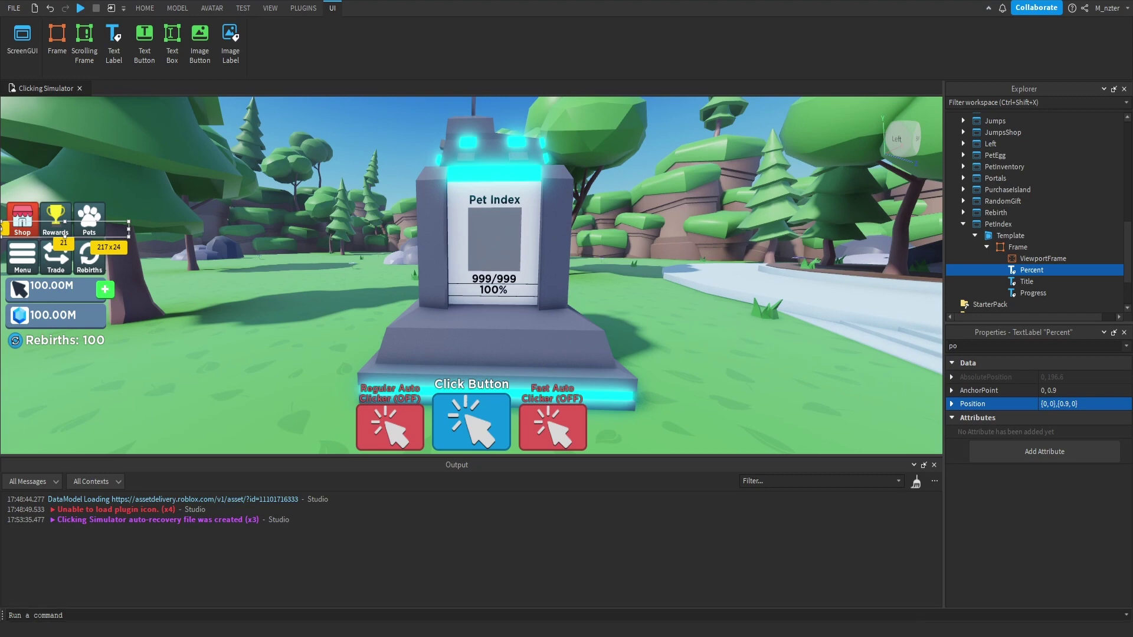
pyautogui.click(1043, 259)
pyautogui.click(1048, 346)
pyautogui.write('ba')
pyautogui.click(1071, 395)
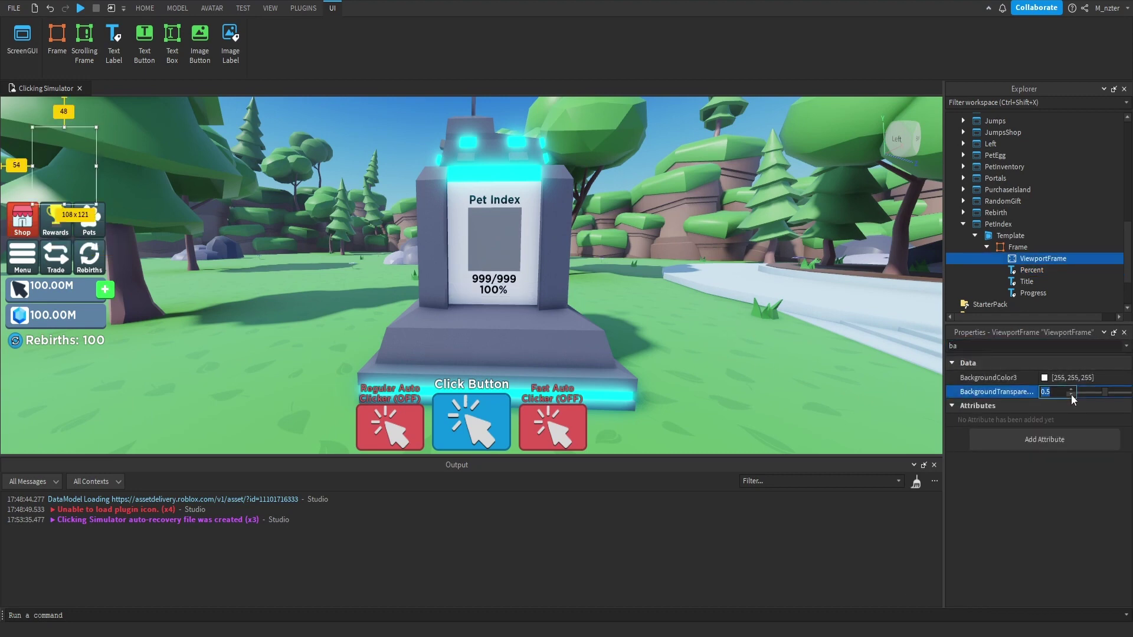
pyautogui.write('1')
pyautogui.press('Return')
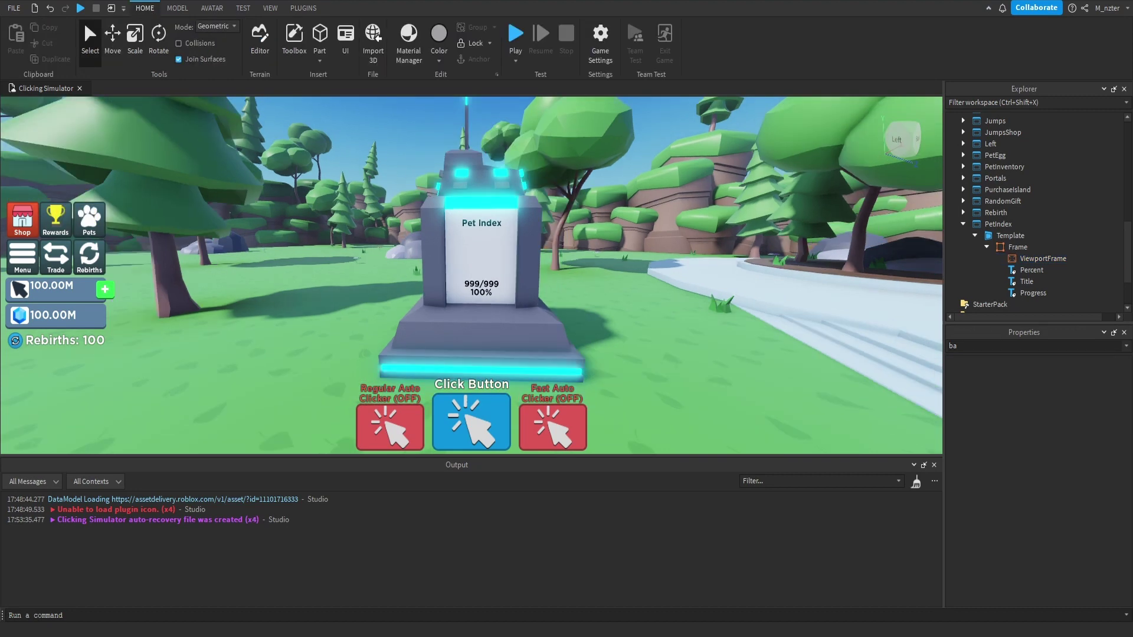
# - Duplicate the Pet Index machine model and move the copy to a free spot on the grass beside the original
pyautogui.click(975, 236)
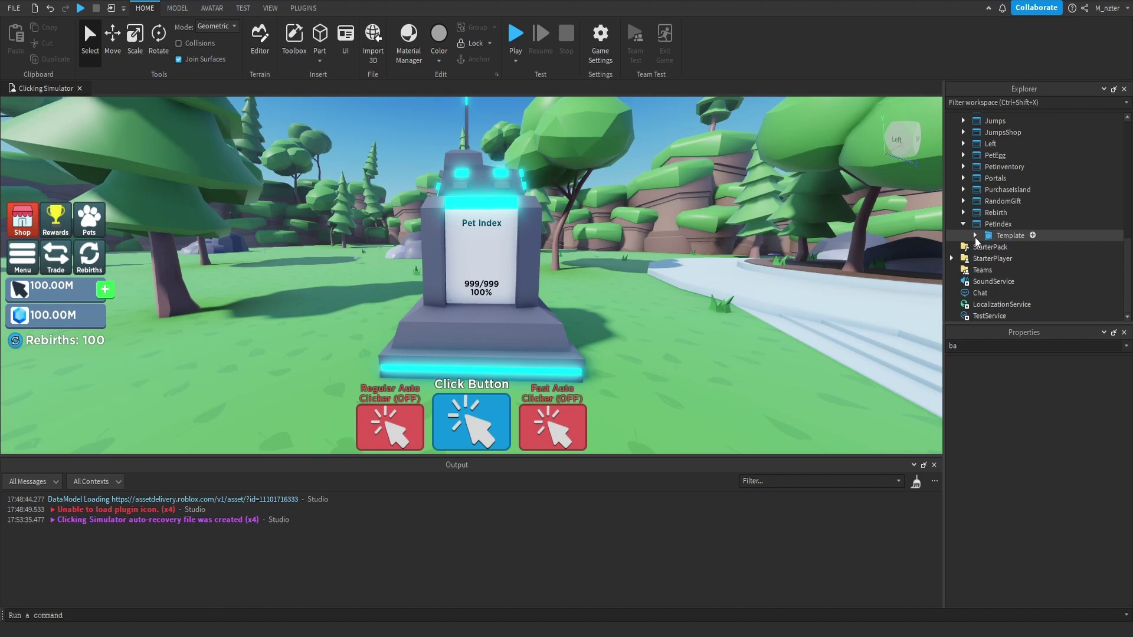
pyautogui.click(1005, 236)
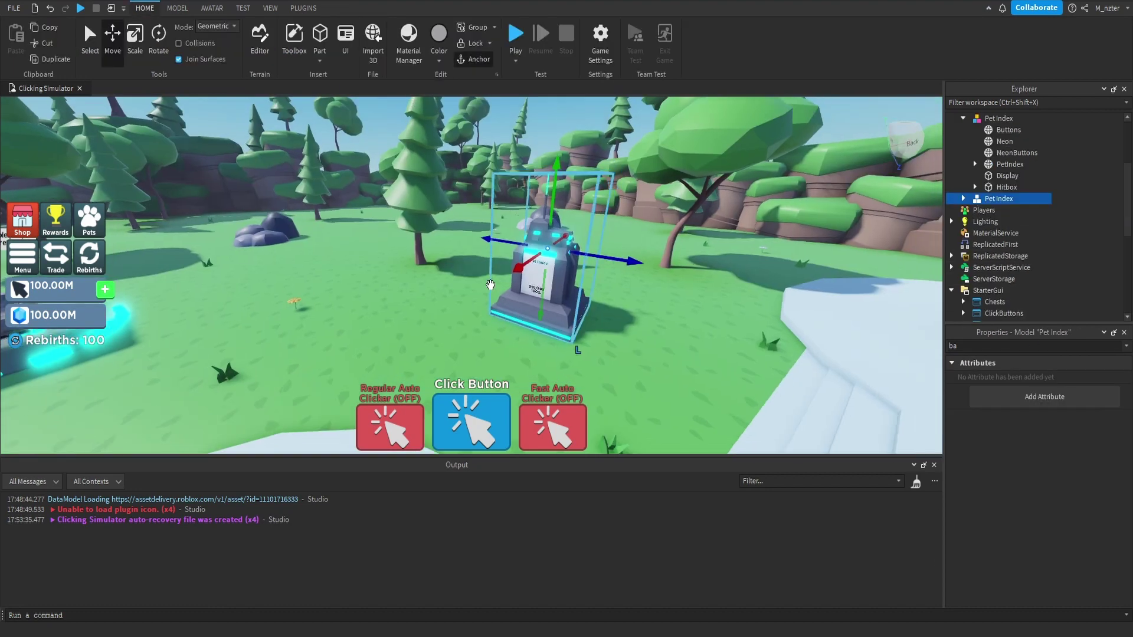
pyautogui.hotkey('ctrl', 'd')
pyautogui.moveTo(484, 252); pyautogui.dragTo(330, 247)
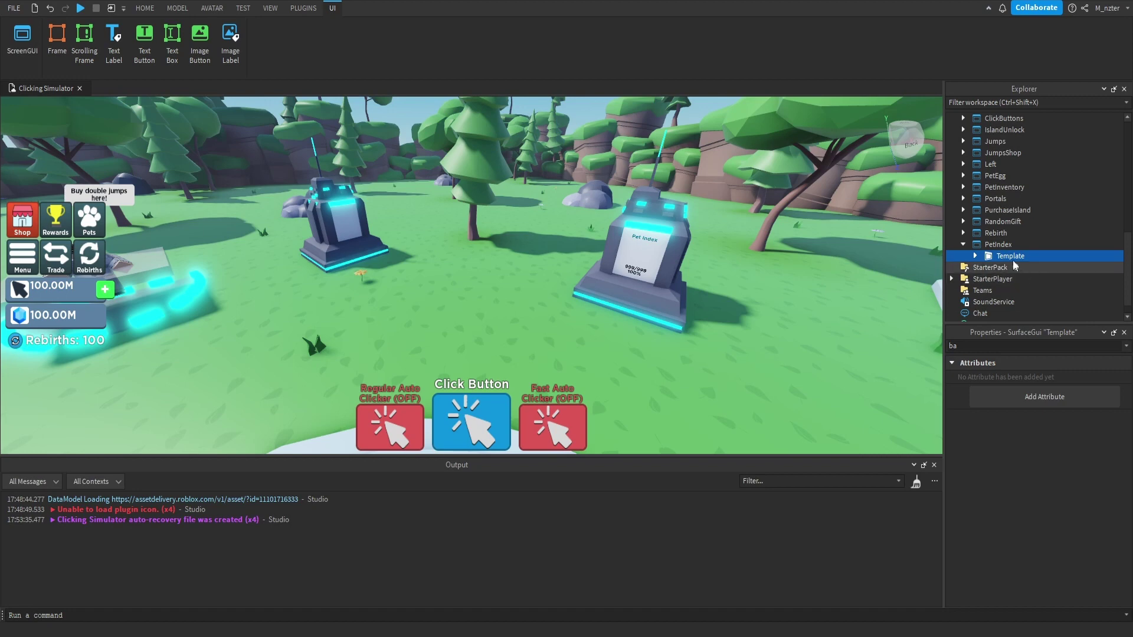
# - Add a Frame to the PetIndex ScreenGui and set its Size to {0.4, 0},{0.4, 0}
pyautogui.click(998, 245)
pyautogui.click(1026, 244)
pyautogui.click(1002, 328)
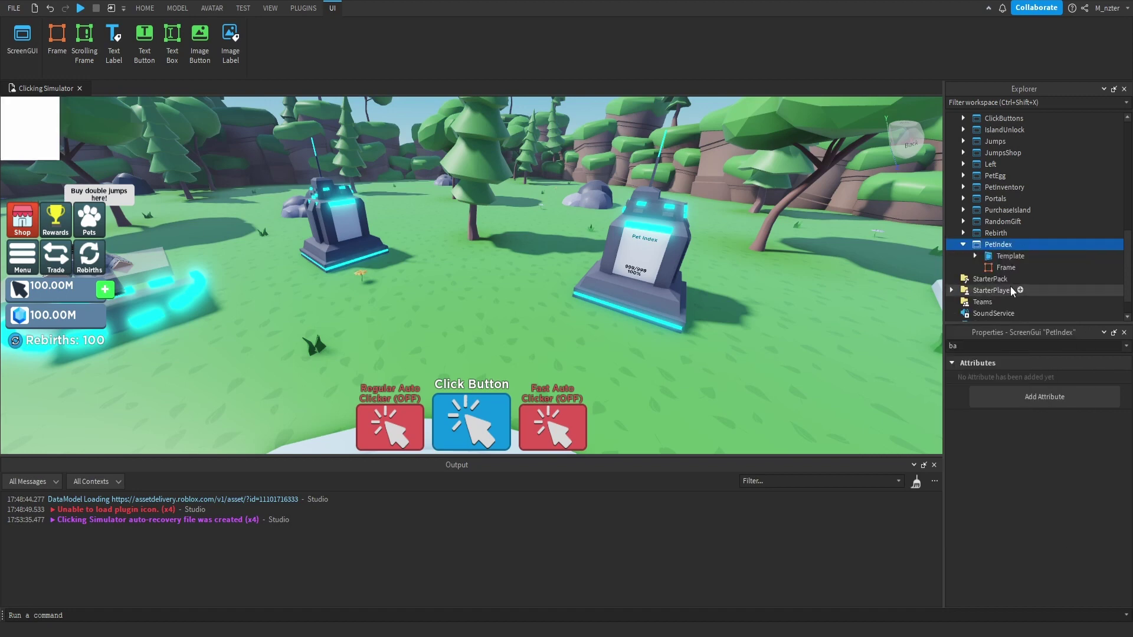
pyautogui.click(1054, 417)
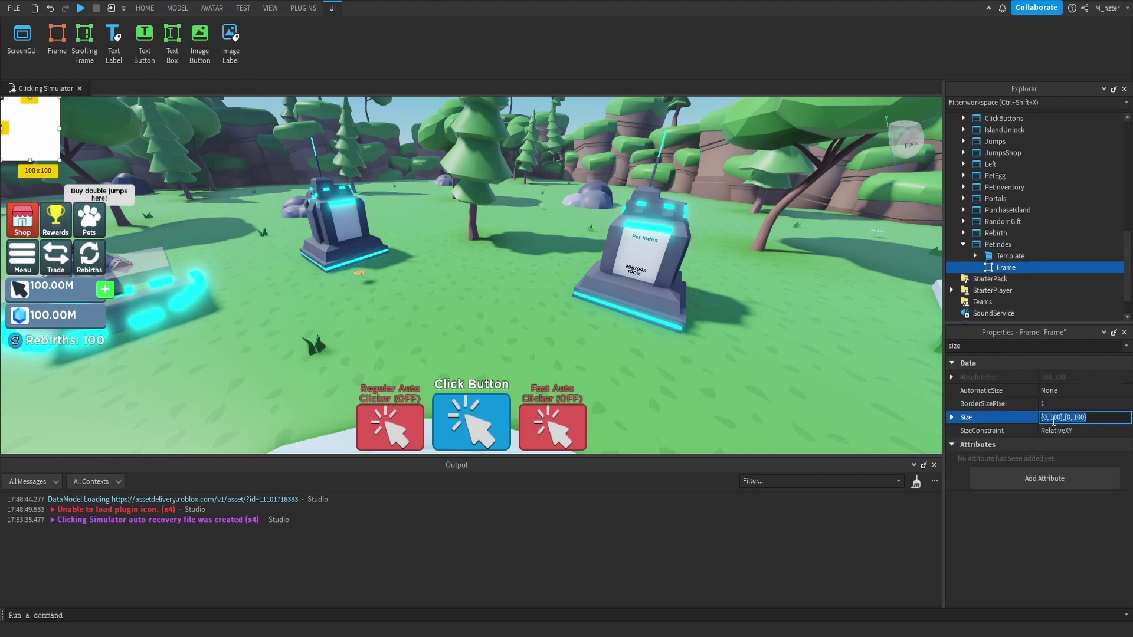
pyautogui.write('.4,0,.4,0')
pyautogui.press('Return')
# - Center the new Frame on screen with AnchorPoint 0.5, 0.5 and Position {0.5, 0},{0.5, 0}
pyautogui.click(1037, 345)
pyautogui.write('p')
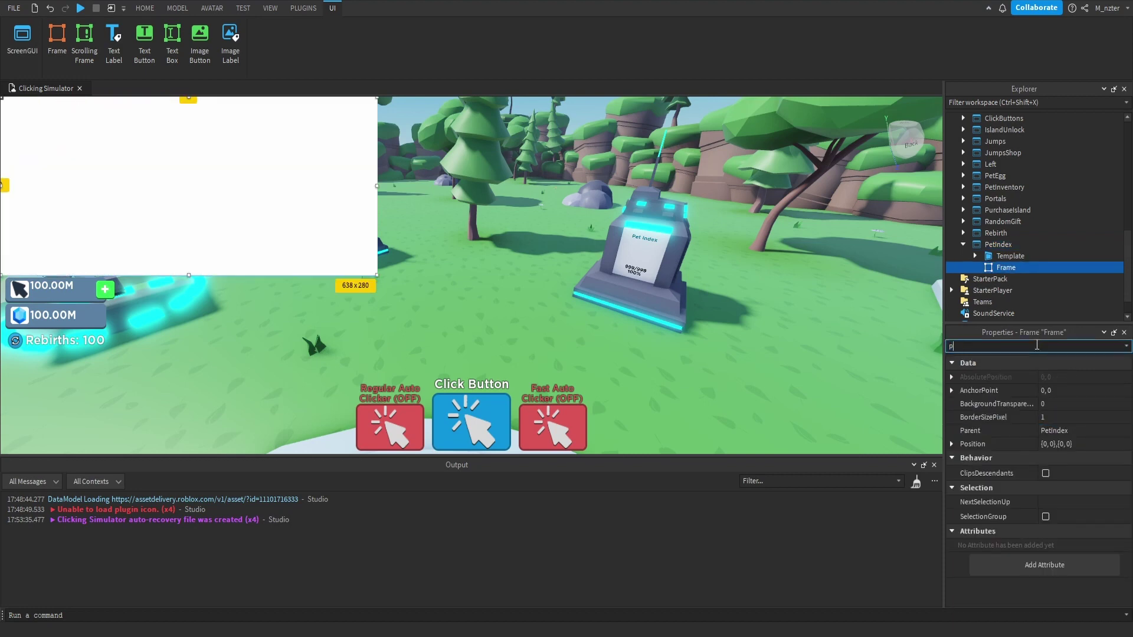
pyautogui.write('o')
pyautogui.click(1074, 390)
pyautogui.write('.5,.5')
pyautogui.press('Tab')
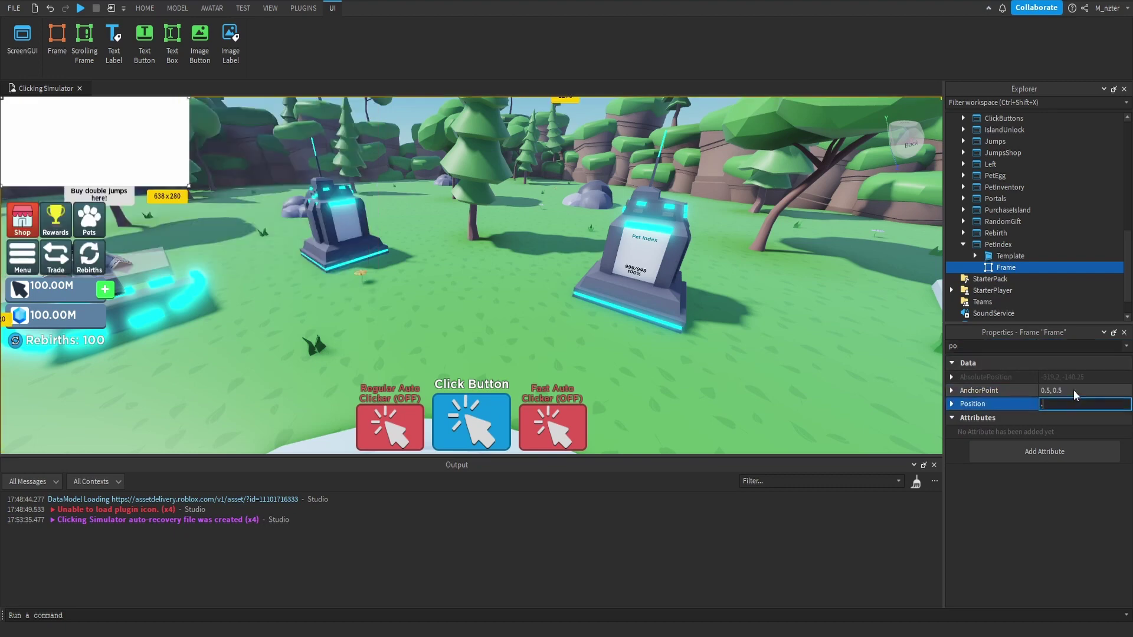
pyautogui.write('.5,0,.5,0')
pyautogui.press('Return')
# - Set the Frame's BackgroundColor3 to the dark slate colour 44, 63, 68
pyautogui.click(1037, 345)
pyautogui.write('bac')
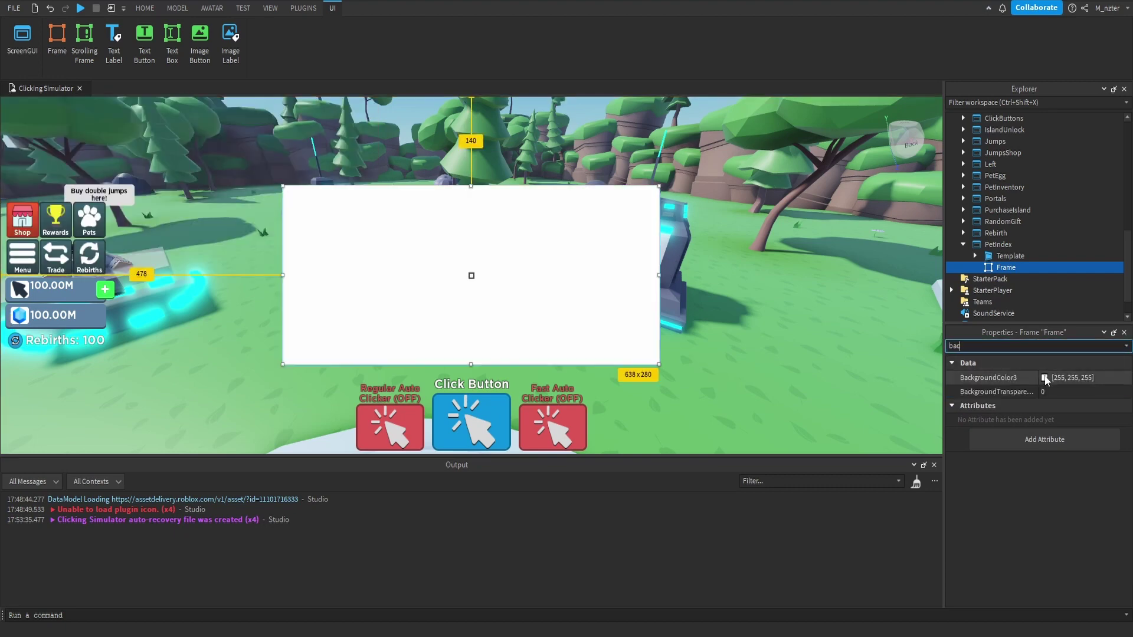
pyautogui.click(1044, 378)
pyautogui.press('Escape')
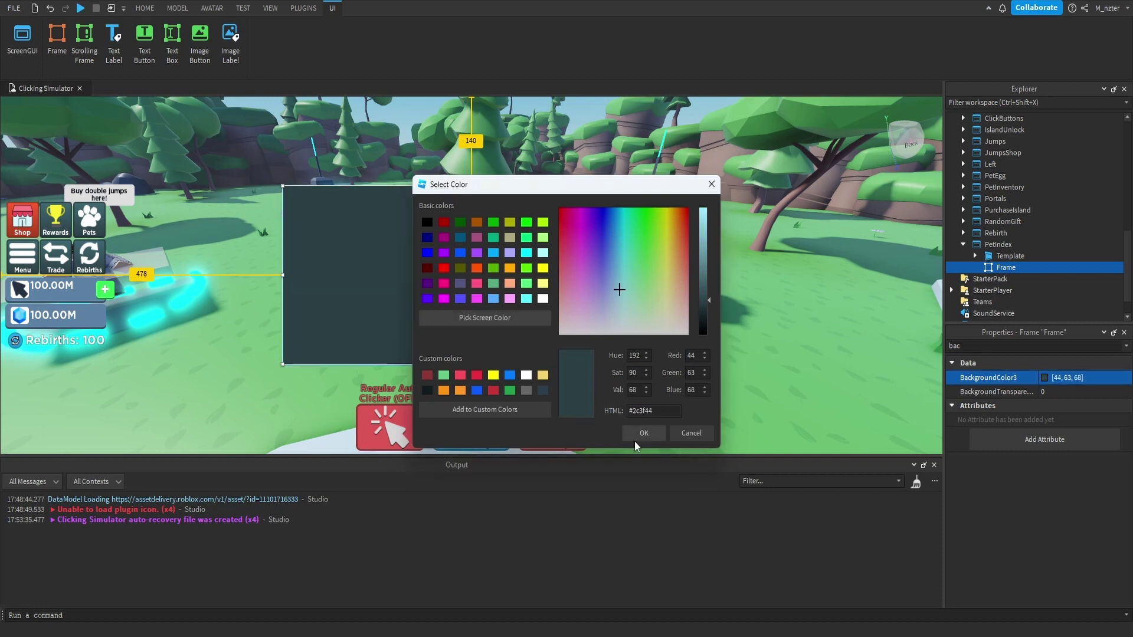
pyautogui.click(644, 433)
# - Copy the Title label from the Template's frame and paste it into the new dark Frame
pyautogui.click(975, 255)
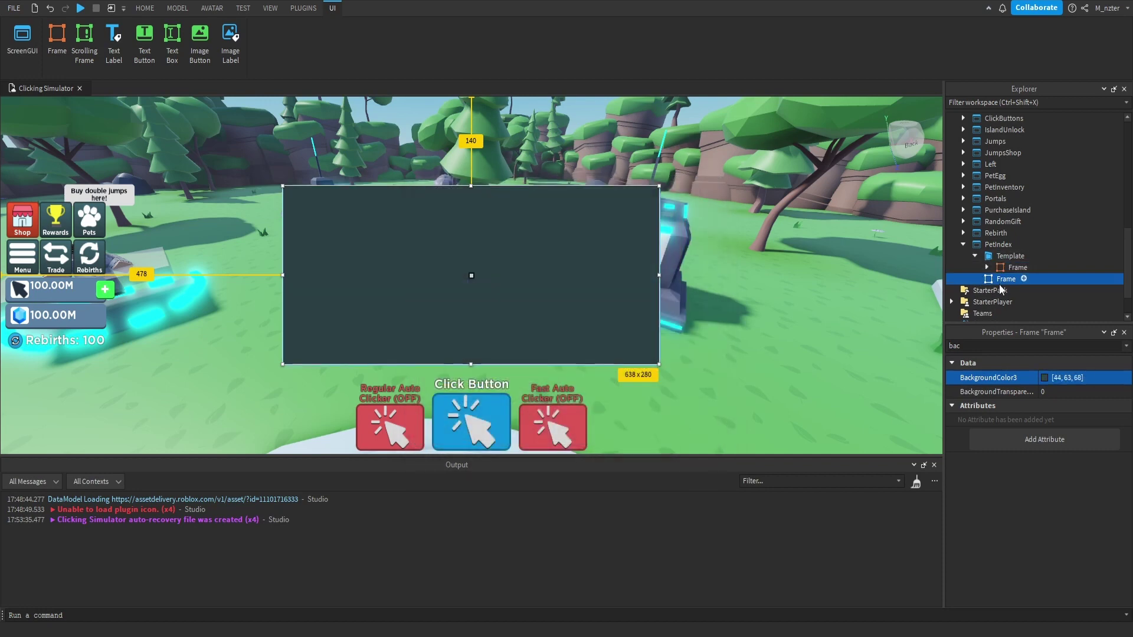
pyautogui.click(985, 267)
pyautogui.scroll(-1, 1013, 289)
pyautogui.click(1017, 270)
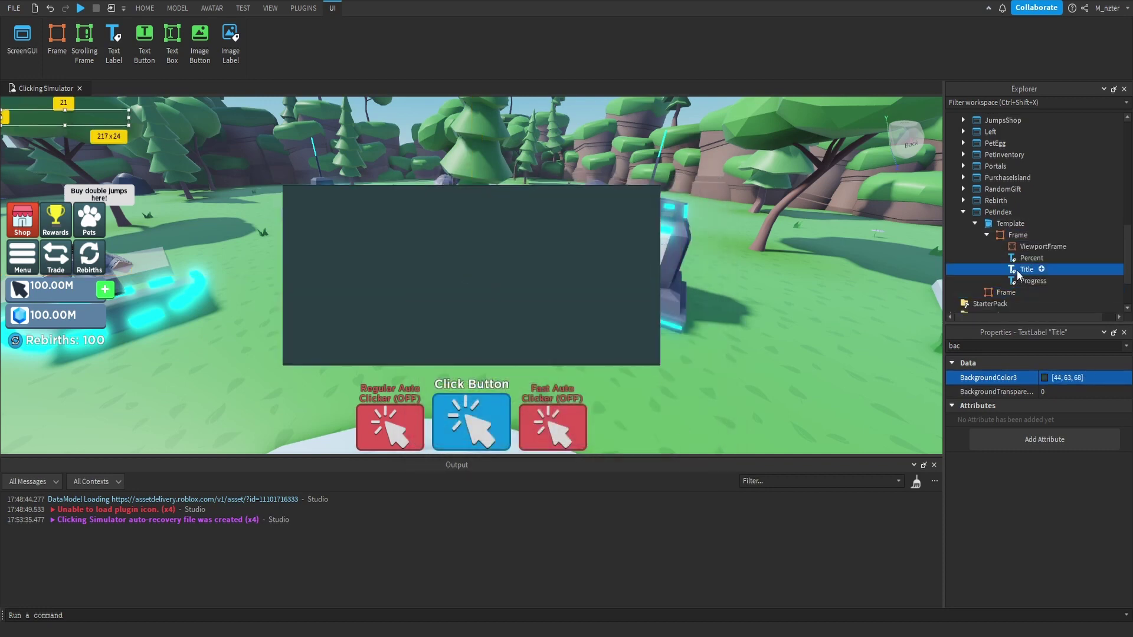
pyautogui.click(986, 235)
pyautogui.click(975, 223)
pyautogui.click(999, 235)
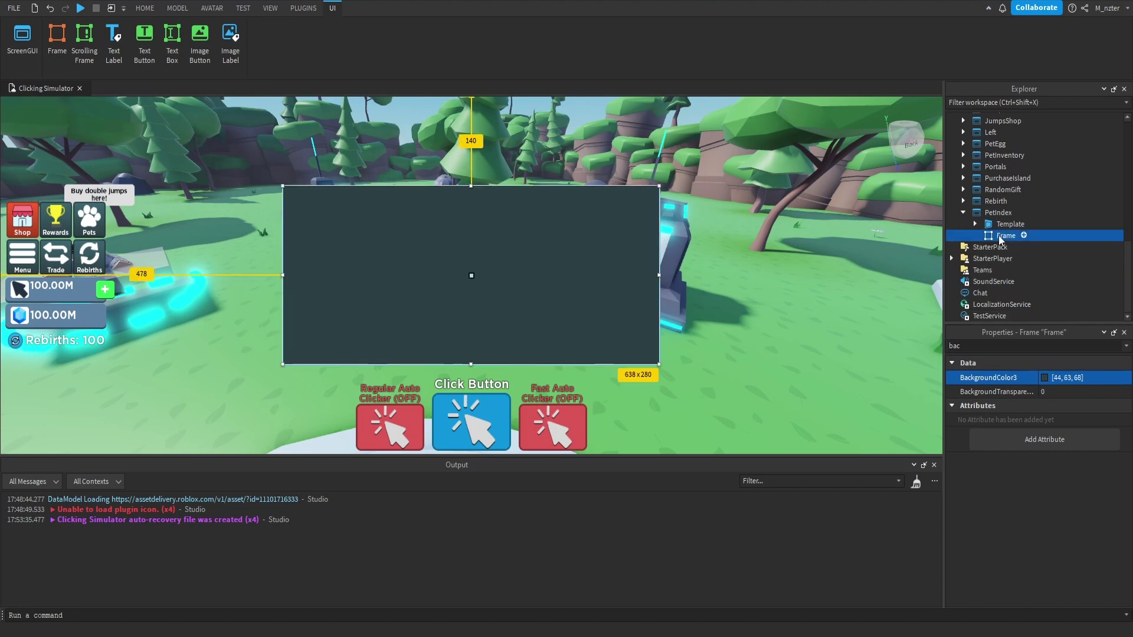
pyautogui.hotkey('ctrl', 'shift', 'v')
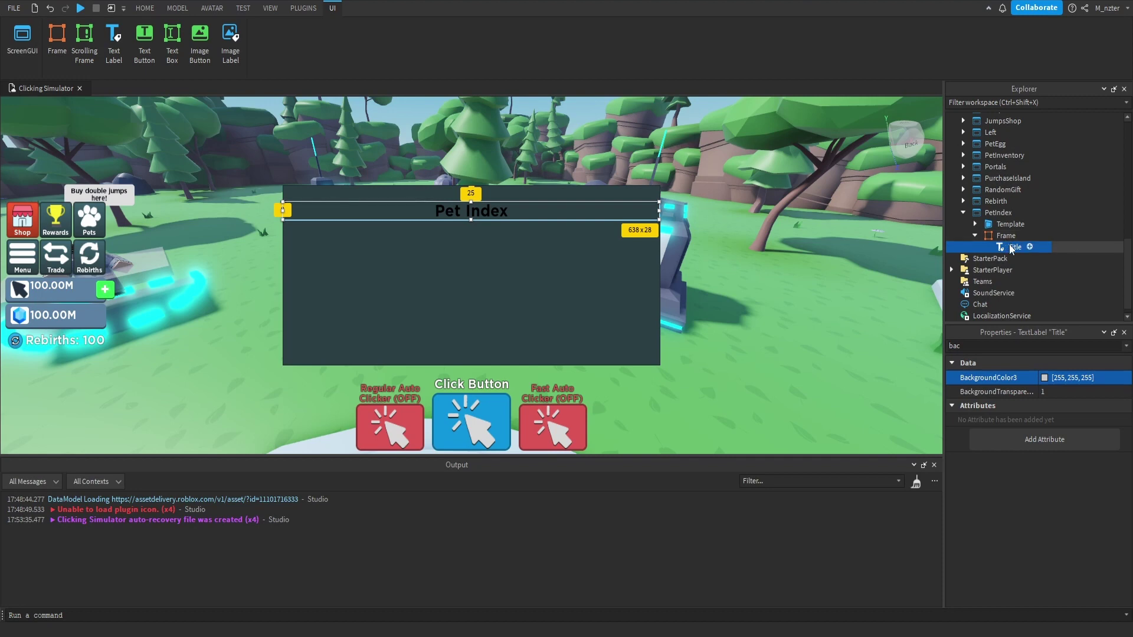
# - Change the pasted Title label's text to "Index"
pyautogui.click(1009, 347)
pyautogui.write('te')
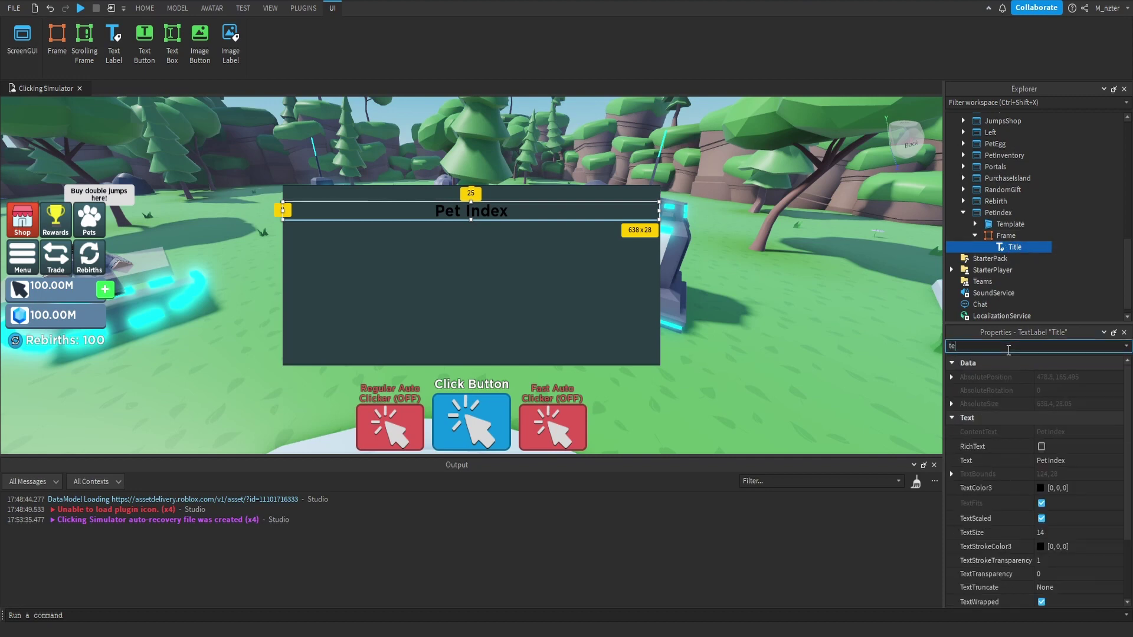
pyautogui.write('xt')
pyautogui.click(1050, 404)
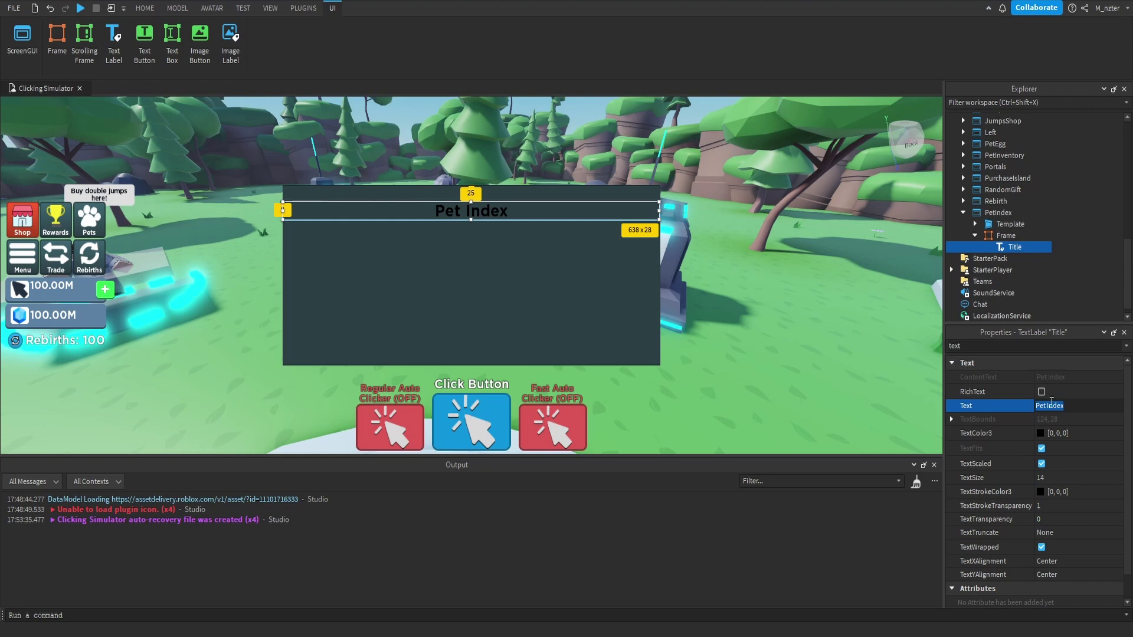
pyautogui.click(1051, 406)
pyautogui.press('BackSpace')
pyautogui.press('BackSpace')
pyautogui.press('BackSpace')
pyautogui.press('BackSpace')
pyautogui.press('Return')
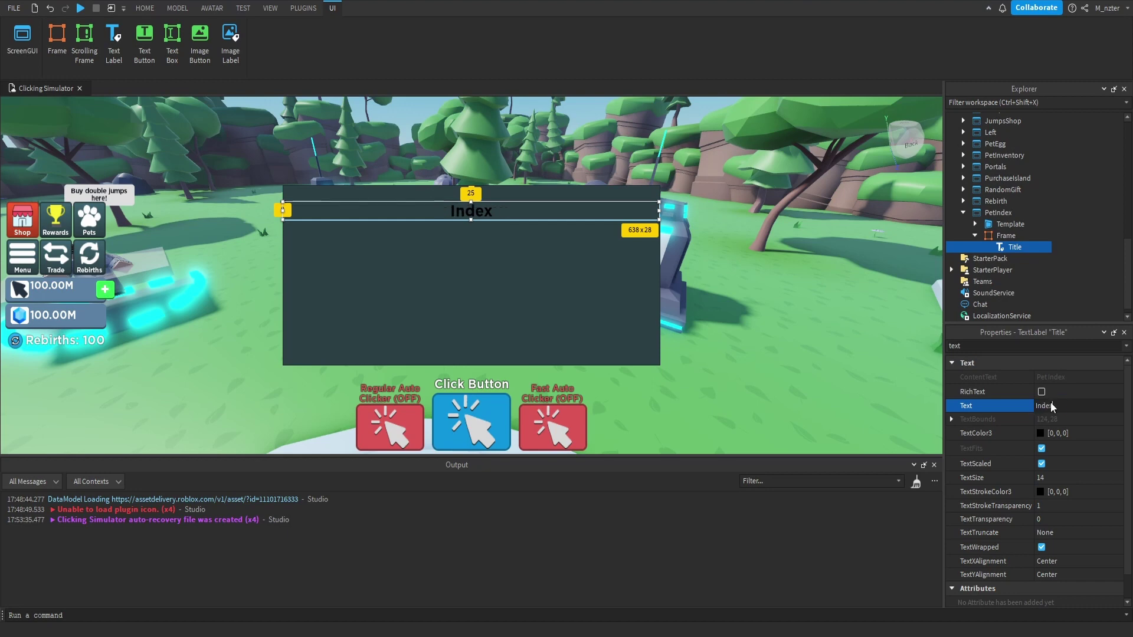
# - Set the Title label's TextColor3 to white (255, 255, 255)
pyautogui.click(1040, 434)
pyautogui.moveTo(704, 302); pyautogui.dragTo(709, 204)
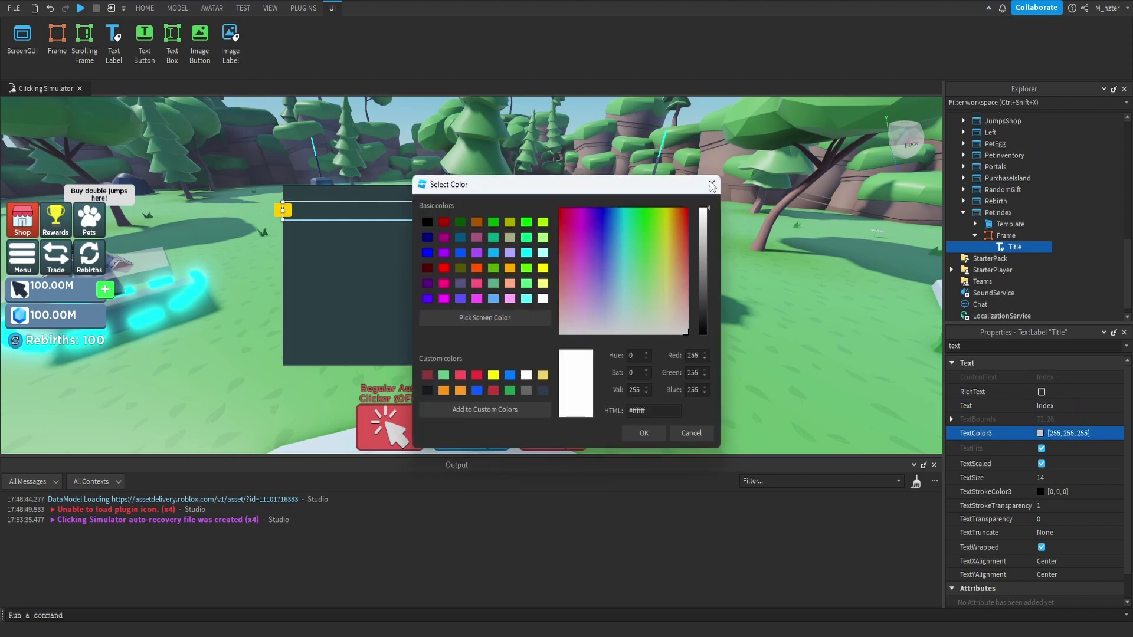
pyautogui.click(711, 188)
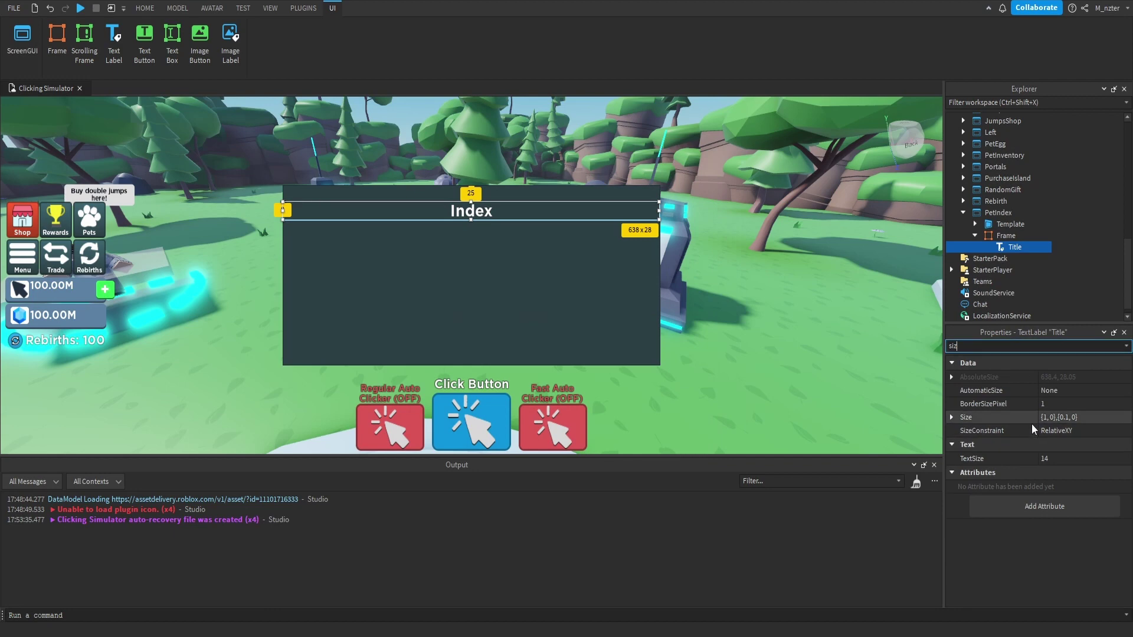
# - Set the Title label's Size to {0.5, 0},{0.1, 0}
pyautogui.click(1056, 418)
pyautogui.doubleClick(1045, 417)
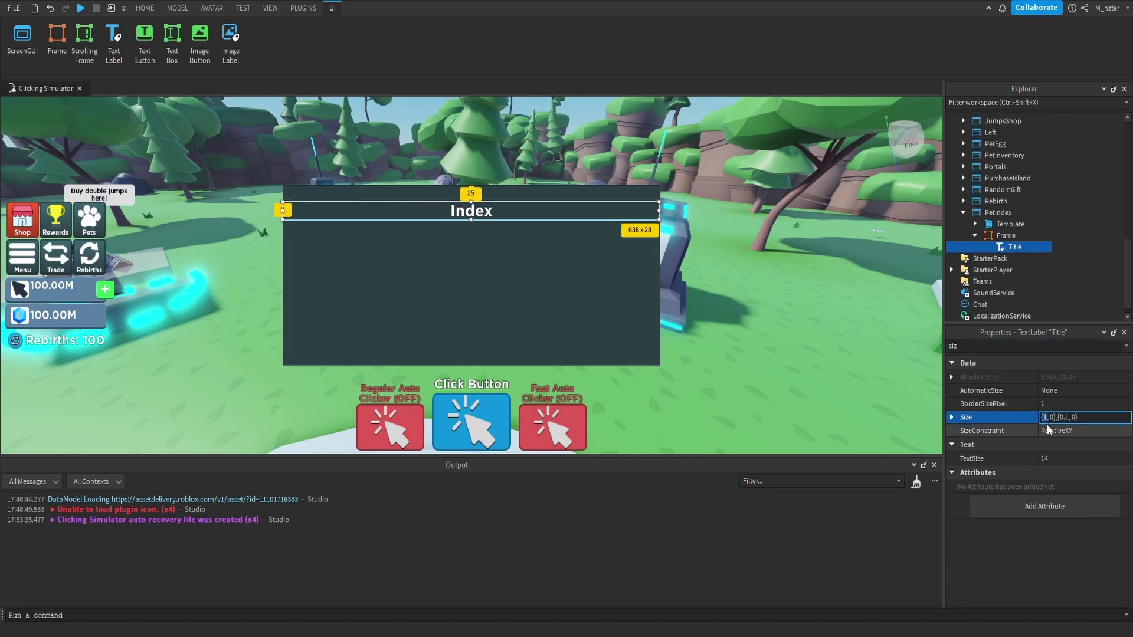
pyautogui.write('0.5')
pyautogui.press('Return')
# - Center the Title label near the frame's upper edge with AnchorPoint 0.5, 0 and Position {0.5, 0},{0.025, 0}
pyautogui.click(992, 341)
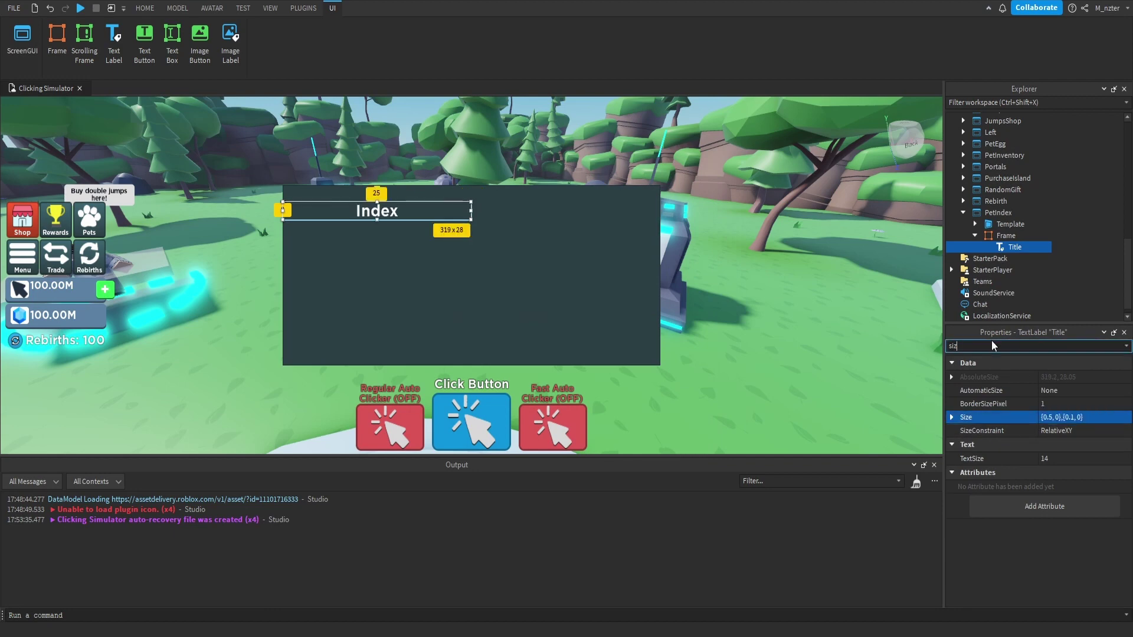
pyautogui.doubleClick(993, 343)
pyautogui.write('po')
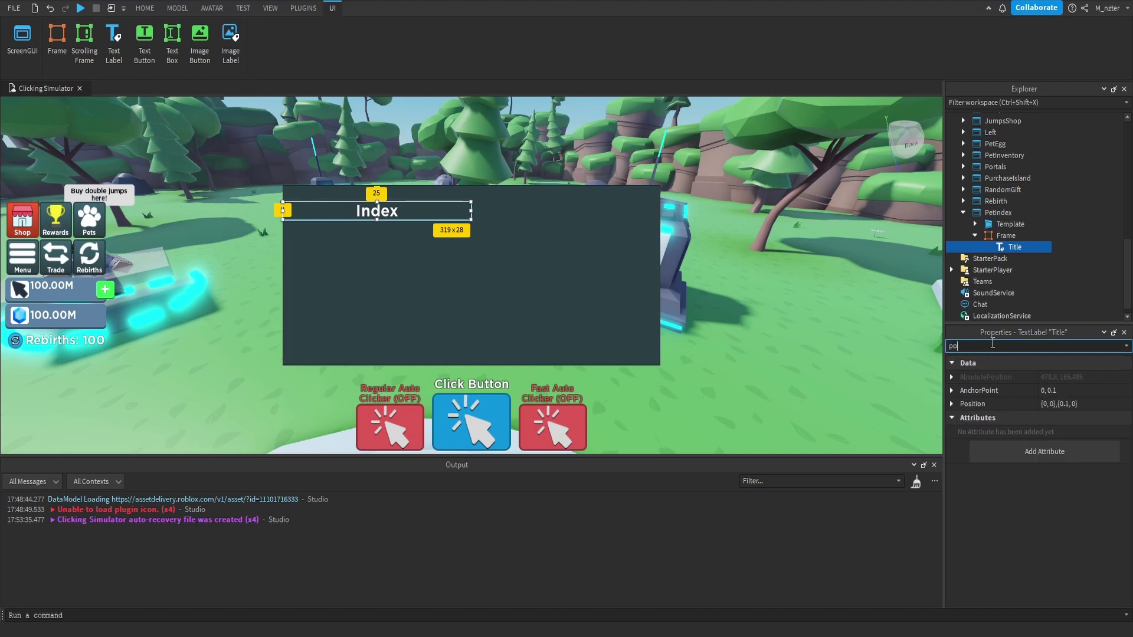
pyautogui.click(1057, 392)
pyautogui.write('.5')
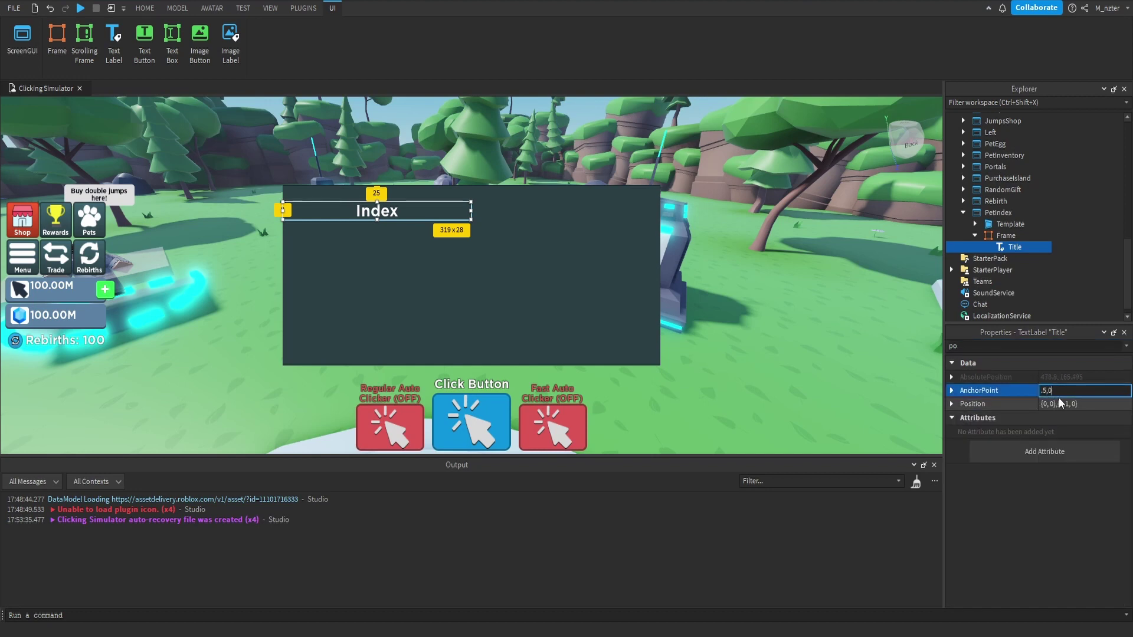
pyautogui.press('Return')
pyautogui.click(1044, 403)
pyautogui.write('.5')
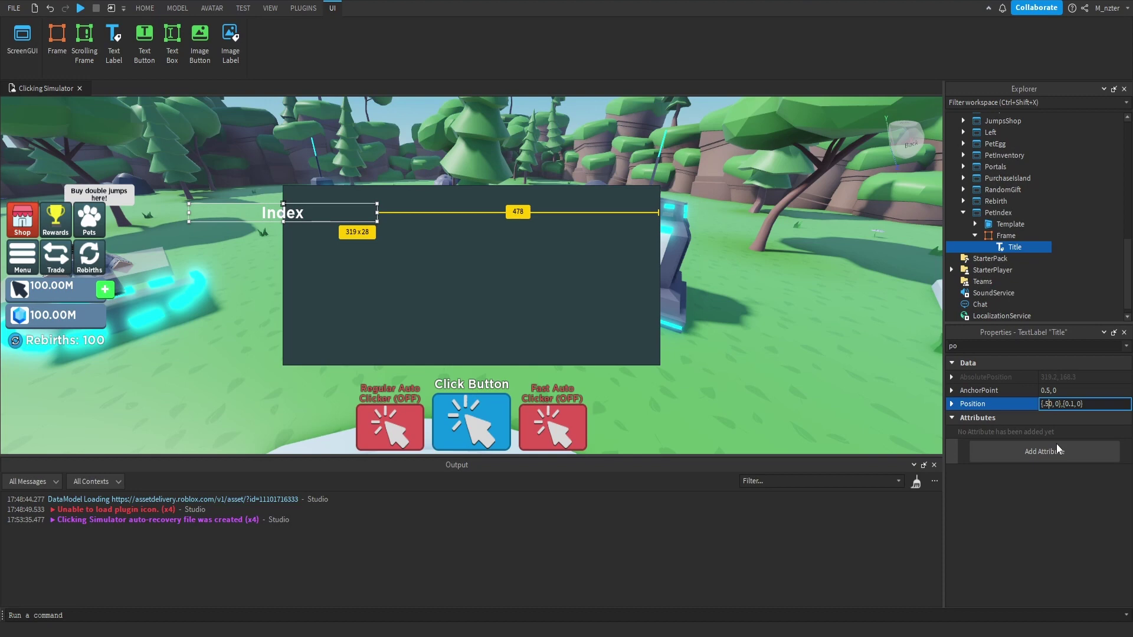
pyautogui.press('Return')
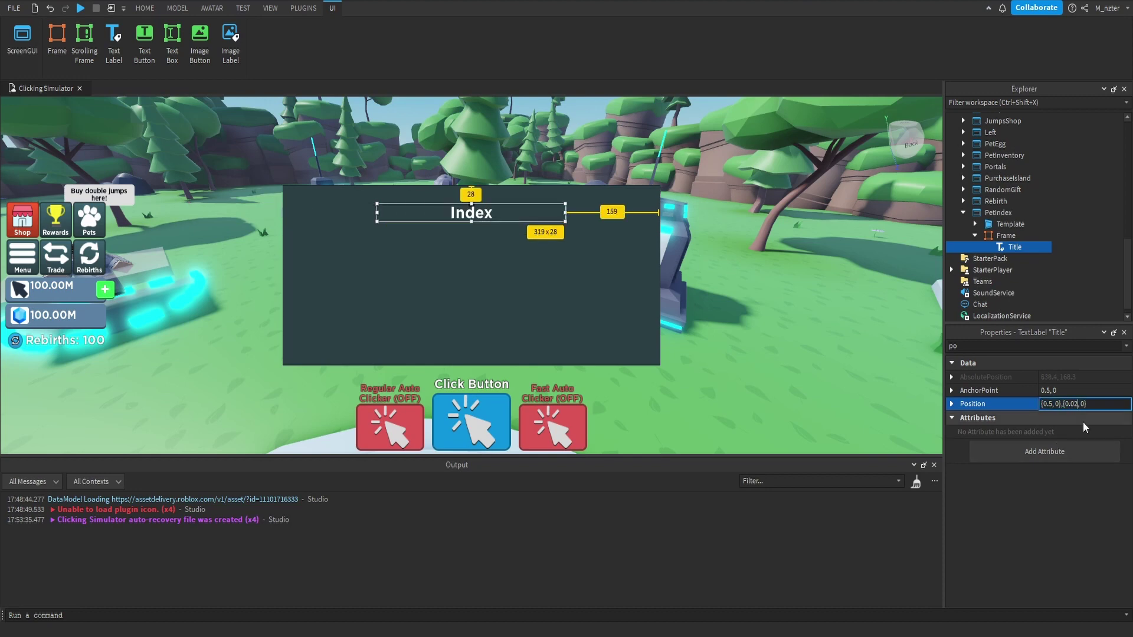
pyautogui.write('5')
pyautogui.press('Return')
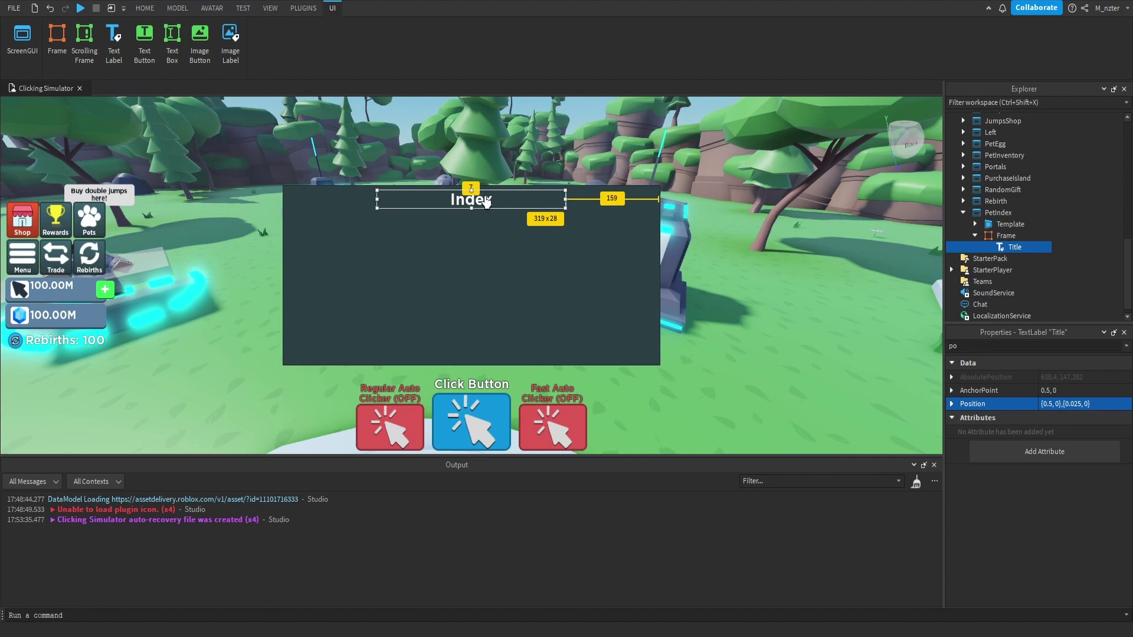
# - Insert a child Frame inside the dark PetIndex Frame and select it
pyautogui.click(1024, 236)
pyautogui.write('fra')
pyautogui.press('Return')
pyautogui.click(1015, 246)
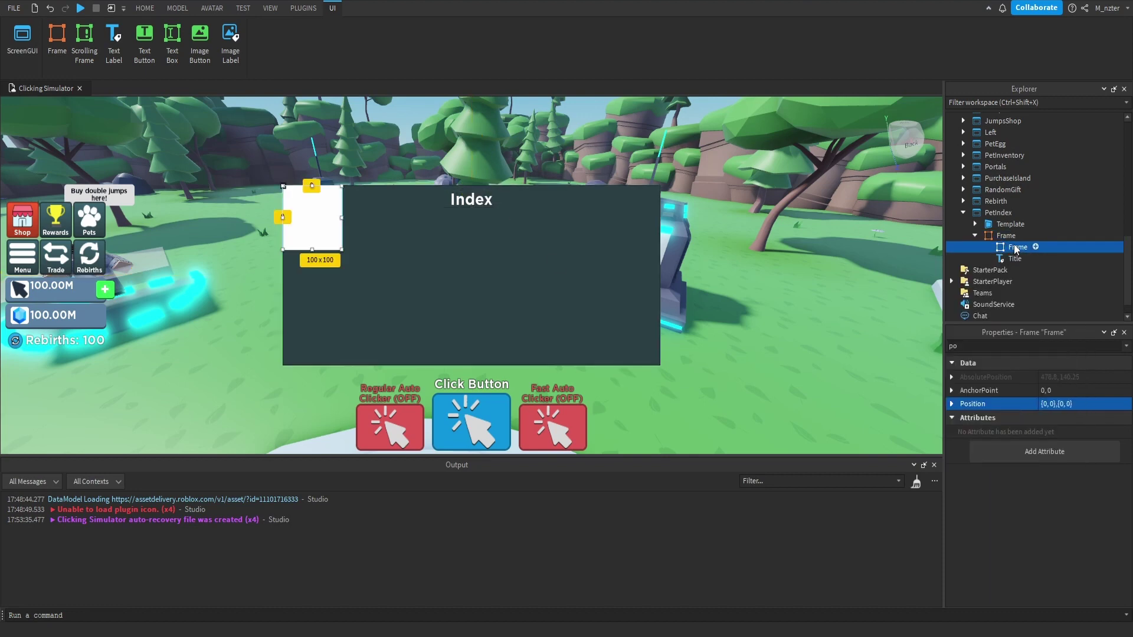
# - Rename the new child Frame inside the dark PetIndex Frame as ContainerBg
pyautogui.doubleClick(1015, 248)
pyautogui.write('ContainerBg')
pyautogui.press('Return')
# - Set ContainerBg's BackgroundColor3 to a light blue derived from the dark slate custom color
pyautogui.click(1030, 346)
pyautogui.press('BackSpace')
pyautogui.press('BackSpace')
pyautogui.write('ba')
pyautogui.click(1045, 378)
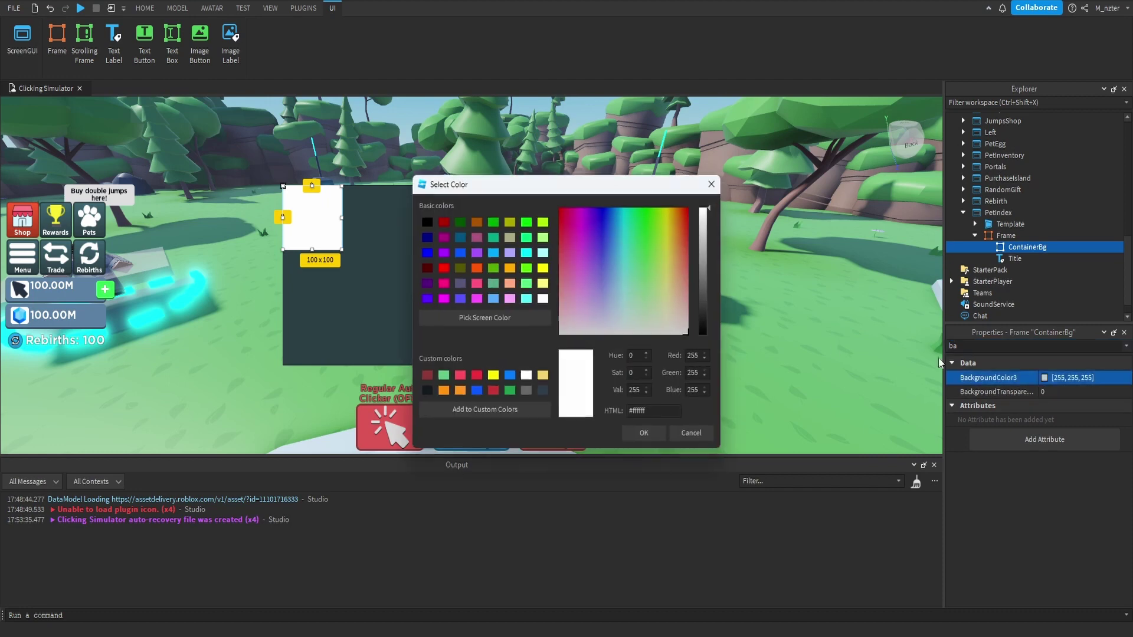
pyautogui.click(543, 390)
pyautogui.click(703, 229)
pyautogui.click(644, 434)
# - Set ContainerBg's Size to {0.983, 0},{0.828, 0}
pyautogui.click(1006, 348)
pyautogui.write('s')
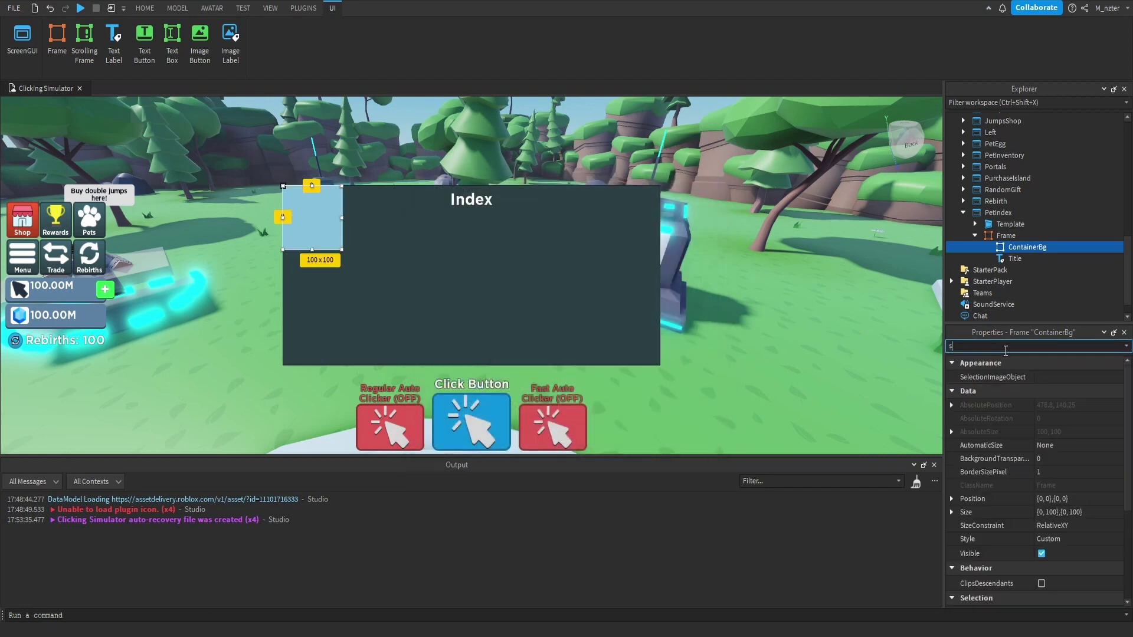
pyautogui.write('ize')
pyautogui.click(1047, 417)
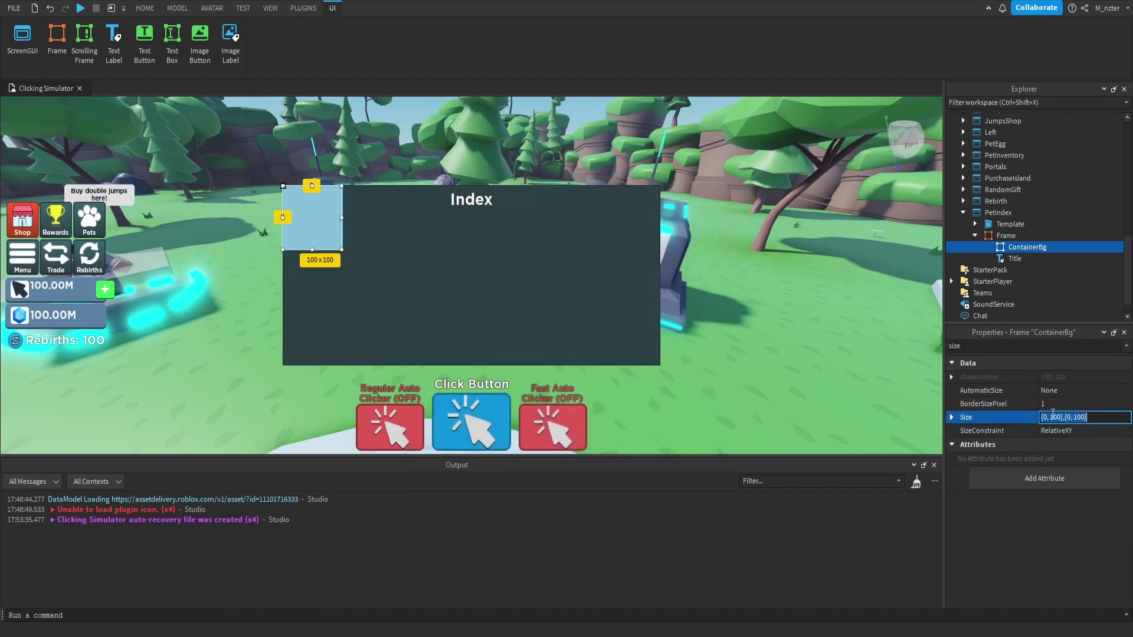
pyautogui.write('.983, 0},{0')
pyautogui.write('.828, 0')
pyautogui.press('Return')
# - Center ContainerBg horizontally with AnchorPoint 0.5, 0 and Position {0.5, 0},{0, 0}
pyautogui.doubleClick(992, 347)
pyautogui.write('po')
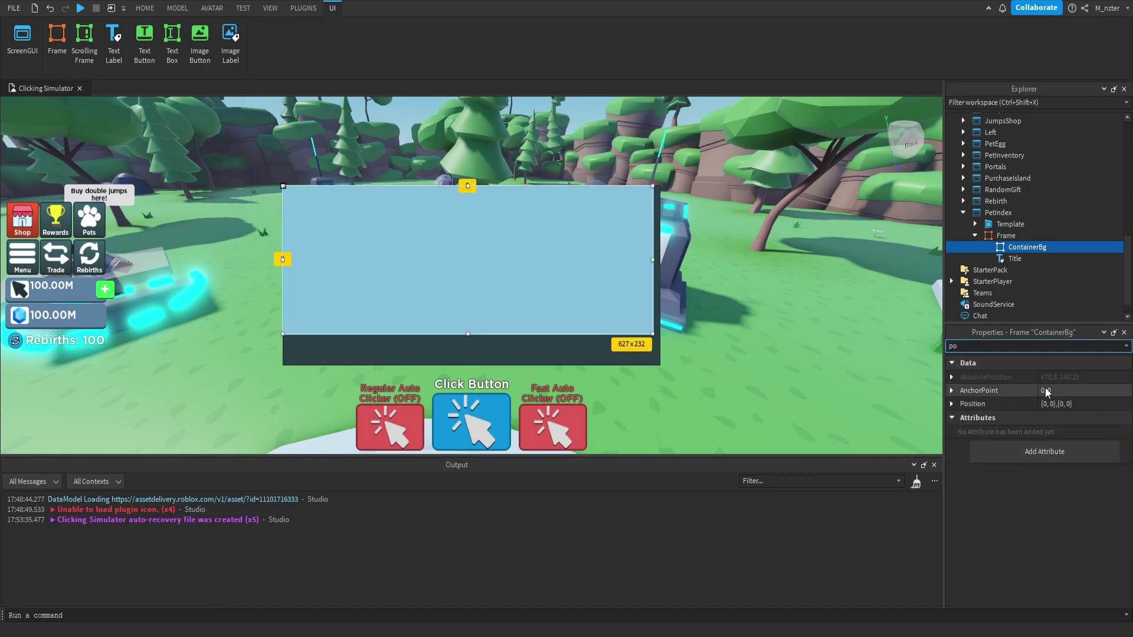
pyautogui.click(1046, 390)
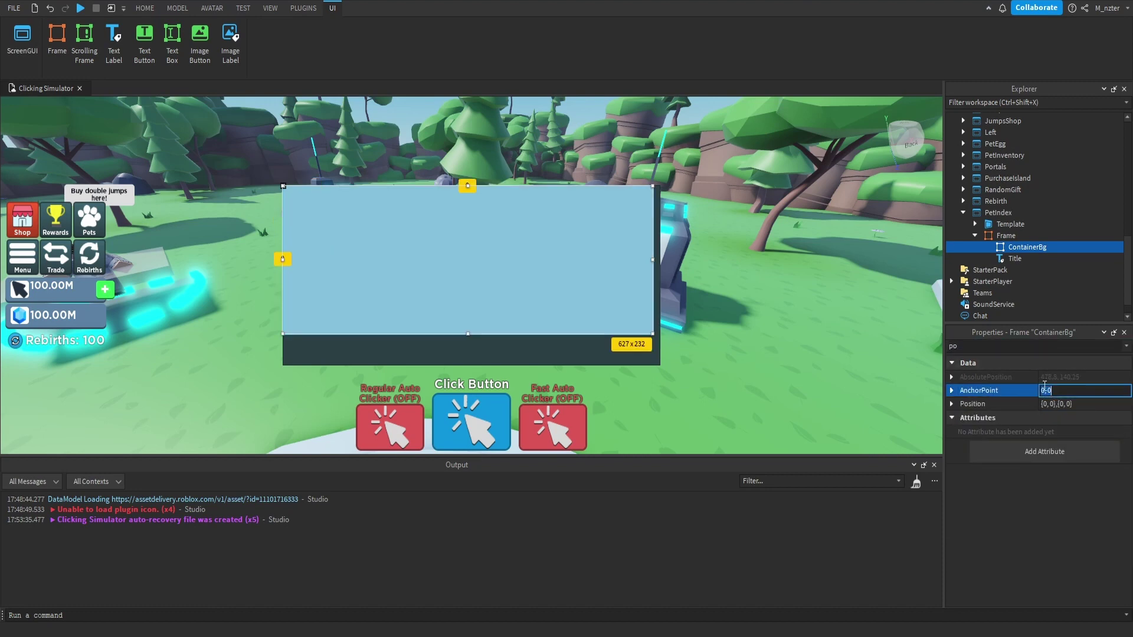
pyautogui.write('.5')
pyautogui.press('Return')
pyautogui.click(1054, 404)
pyautogui.write('.5')
pyautogui.press('Return')
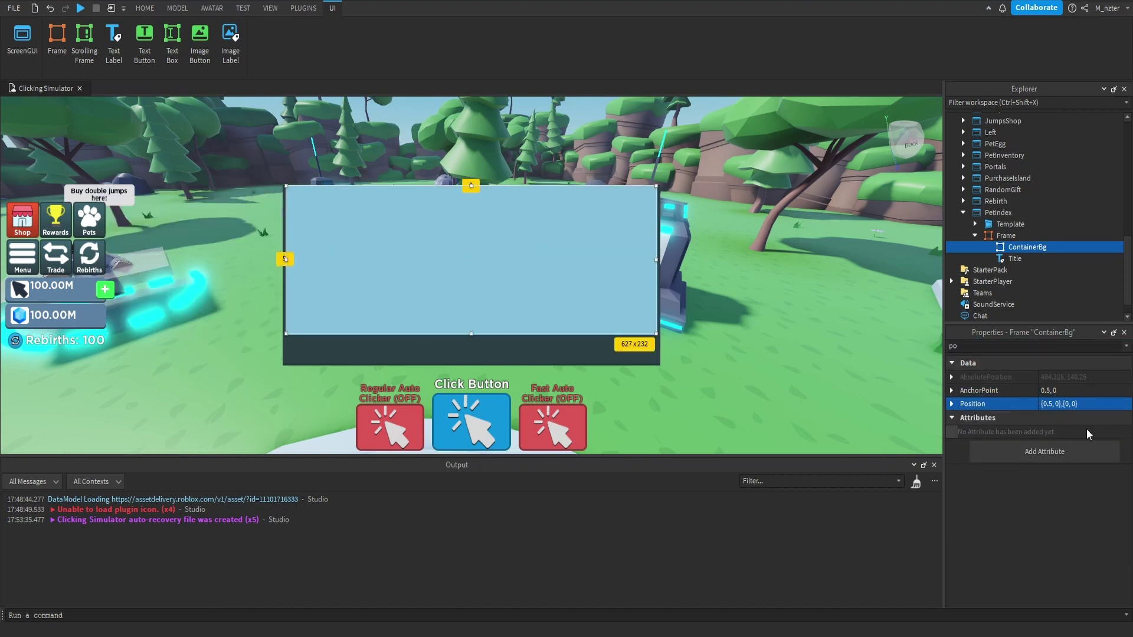
# - Lower ContainerBg beneath the Index title by setting its Position to {0.5, 0},{0.15, 0}
pyautogui.click(1074, 403)
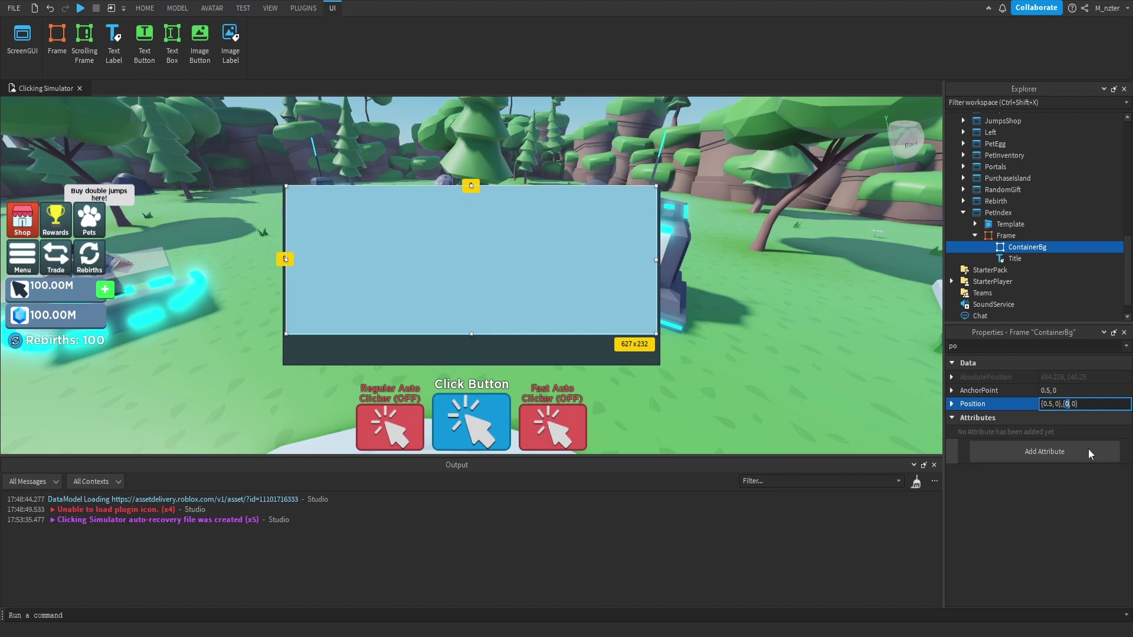
pyautogui.write('.15')
pyautogui.press('Return')
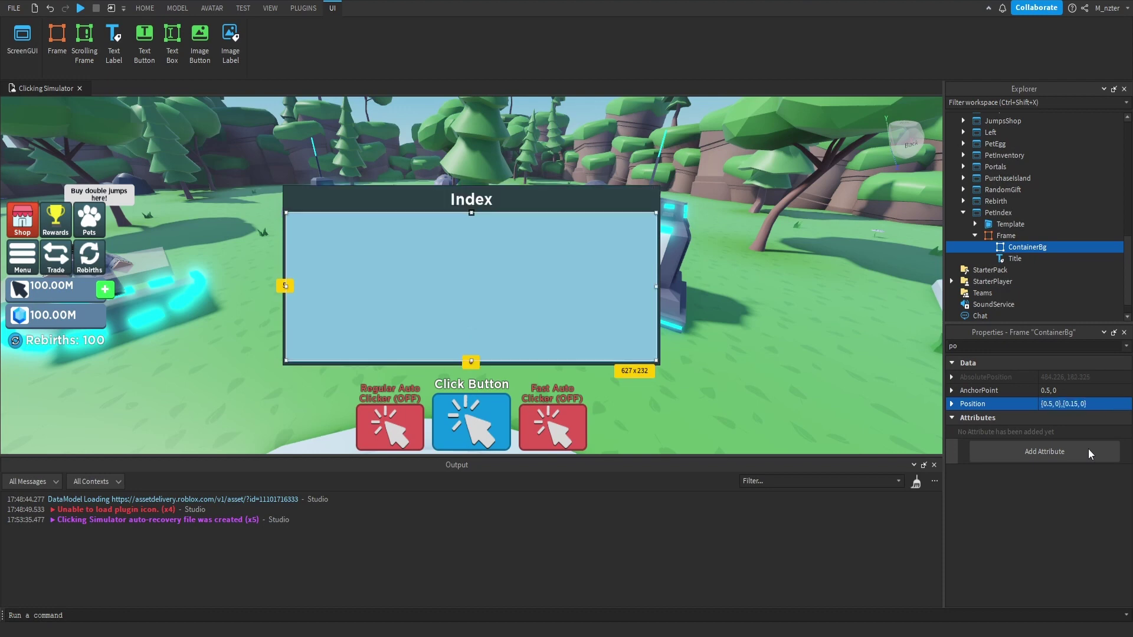
pyautogui.click(752, 332)
pyautogui.click(648, 327)
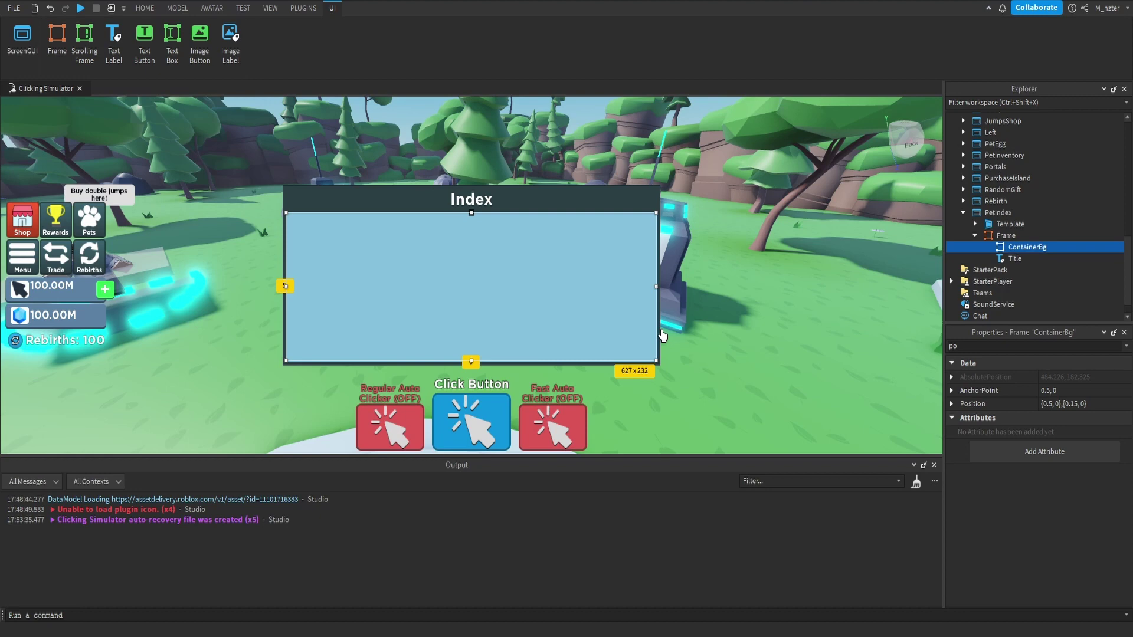
# - Duplicate the Title label and rename the copy as Total
pyautogui.click(1015, 260)
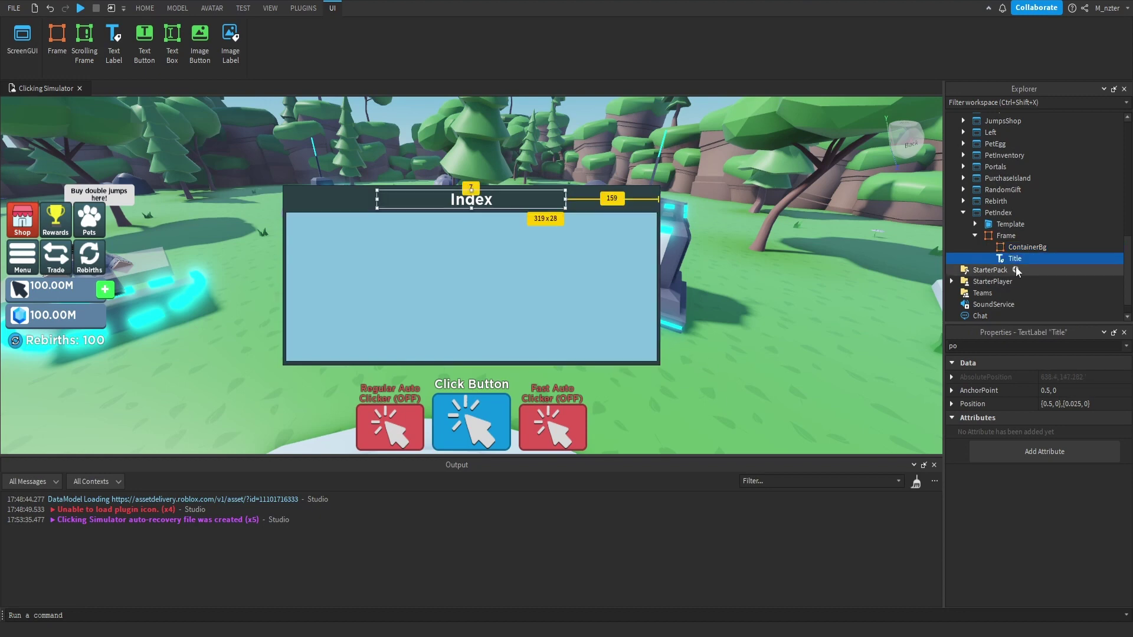
pyautogui.hotkey('ctrl', 'd')
pyautogui.doubleClick(1012, 272)
pyautogui.write('Total')
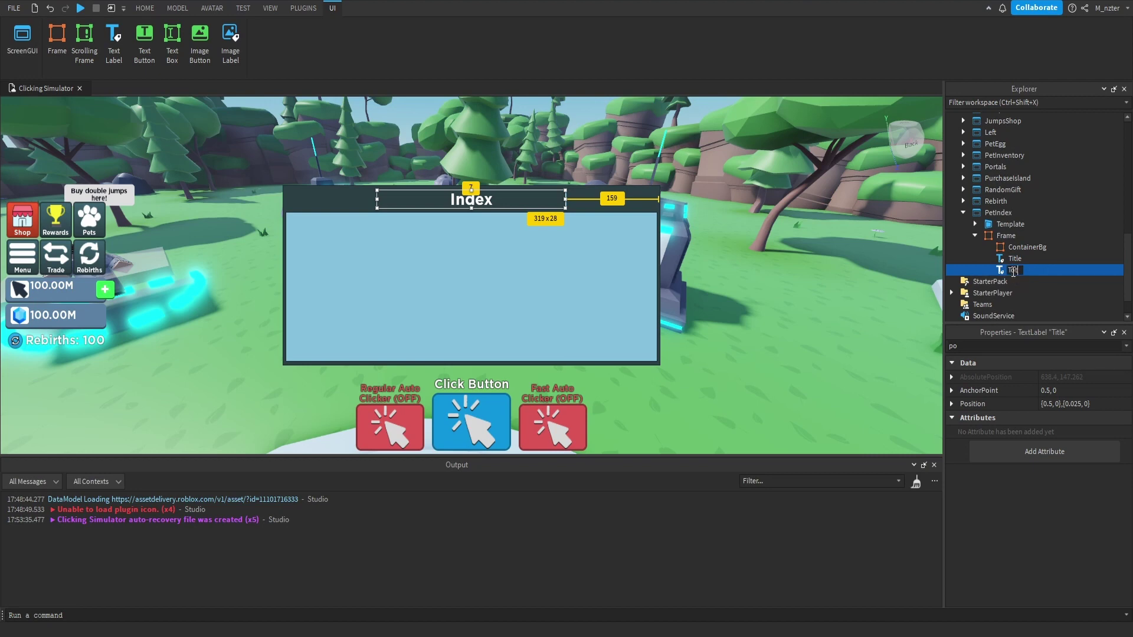
pyautogui.press('Return')
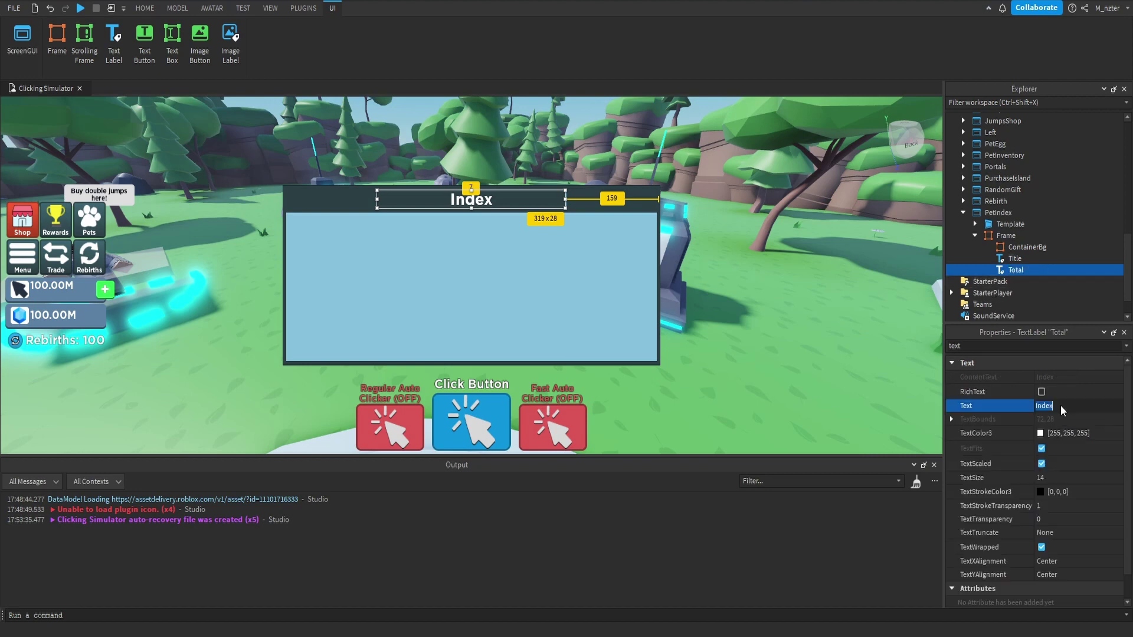
# - Set the Total label's Text to "Total Pets: 999/999" and shrink it to about 136 x 17 at the left of the Index header
pyautogui.write('Total Pets: 999/999')
pyautogui.press('Return')
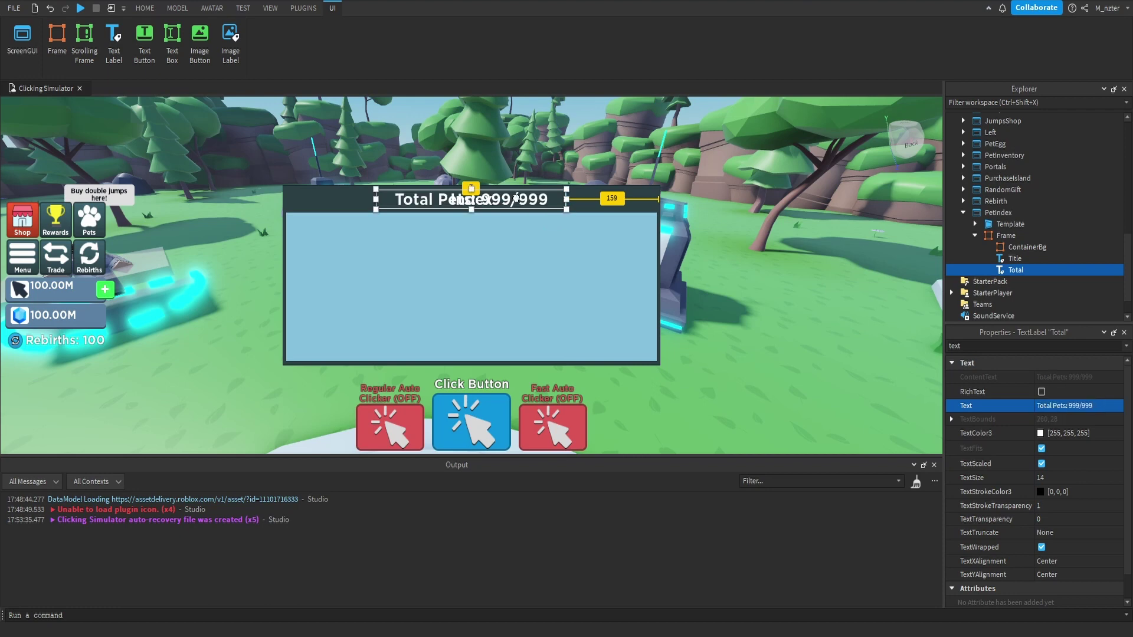
pyautogui.moveTo(516, 200); pyautogui.dragTo(361, 214)
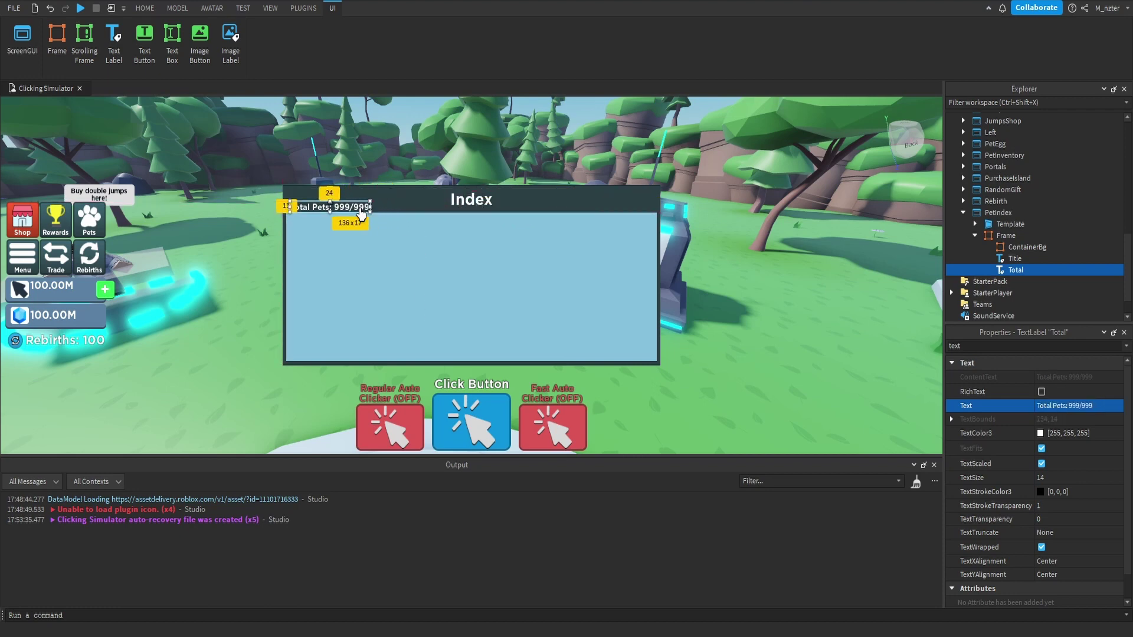
# - Set the Total label's Size to {0.213, 0},{0.05, 0} and its Position to {0.125, 0},{0.075, 0}
pyautogui.moveTo(1078, 419); pyautogui.dragTo(1092, 420)
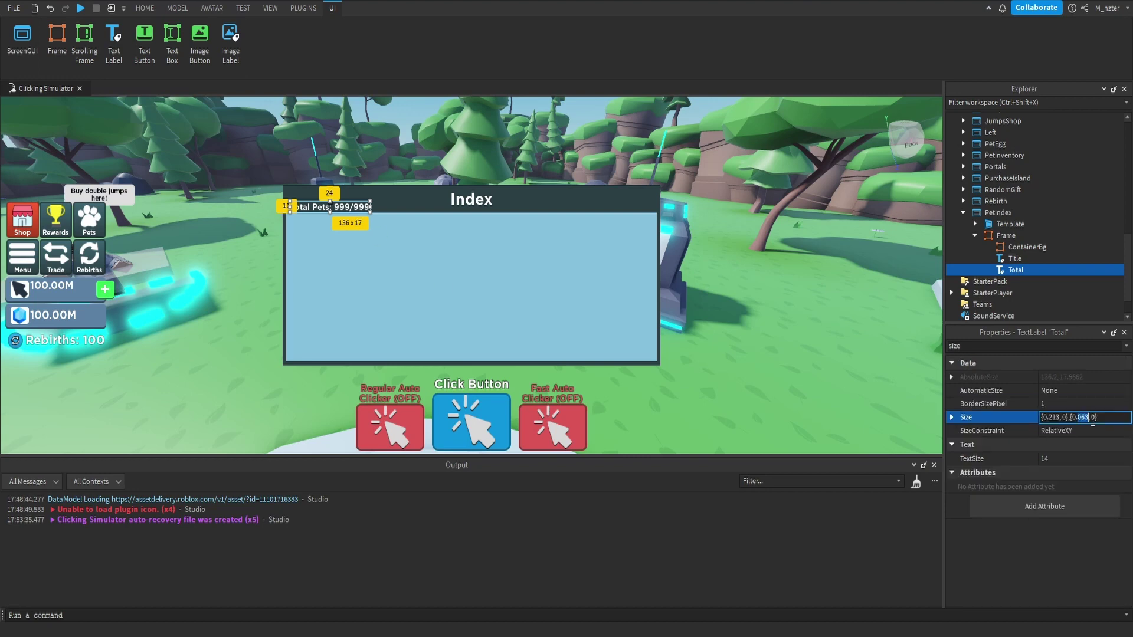
pyautogui.write('05')
pyautogui.press('Return')
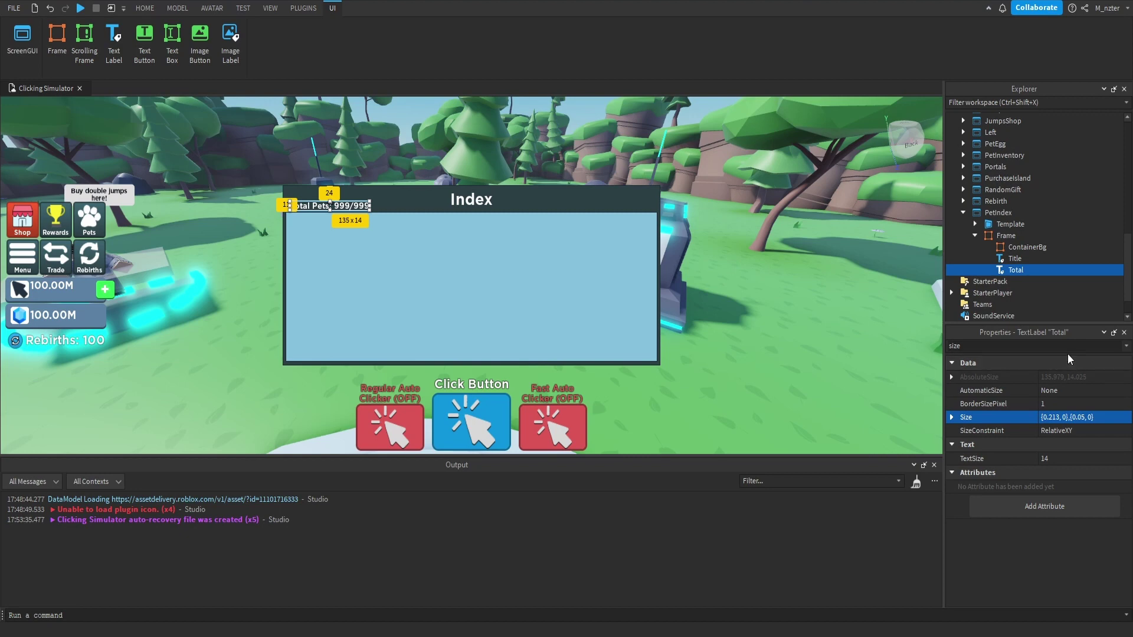
pyautogui.doubleClick(1068, 349)
pyautogui.write('po')
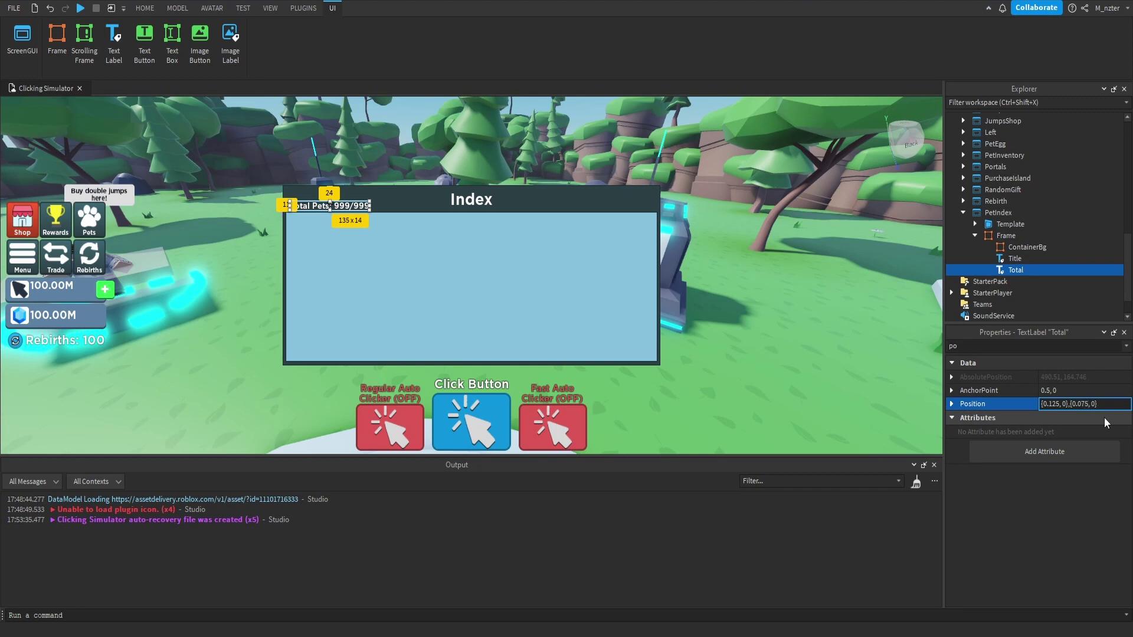
pyautogui.press('Return')
pyautogui.click(767, 322)
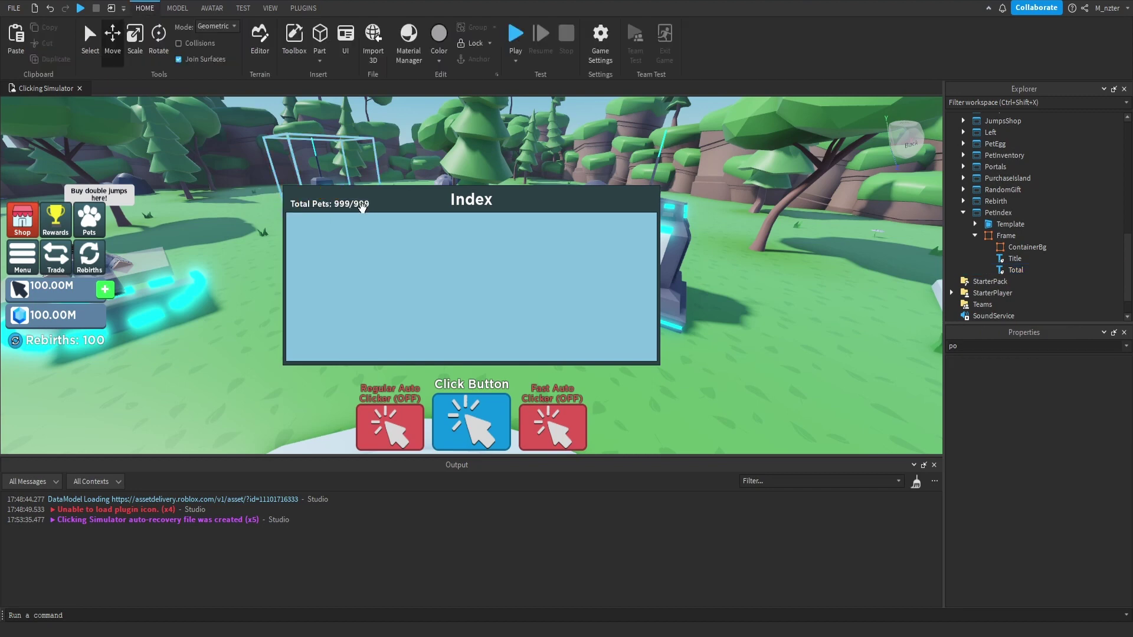
# - Try TextXAlignment Left on the Total label, then undo it
pyautogui.click(362, 203)
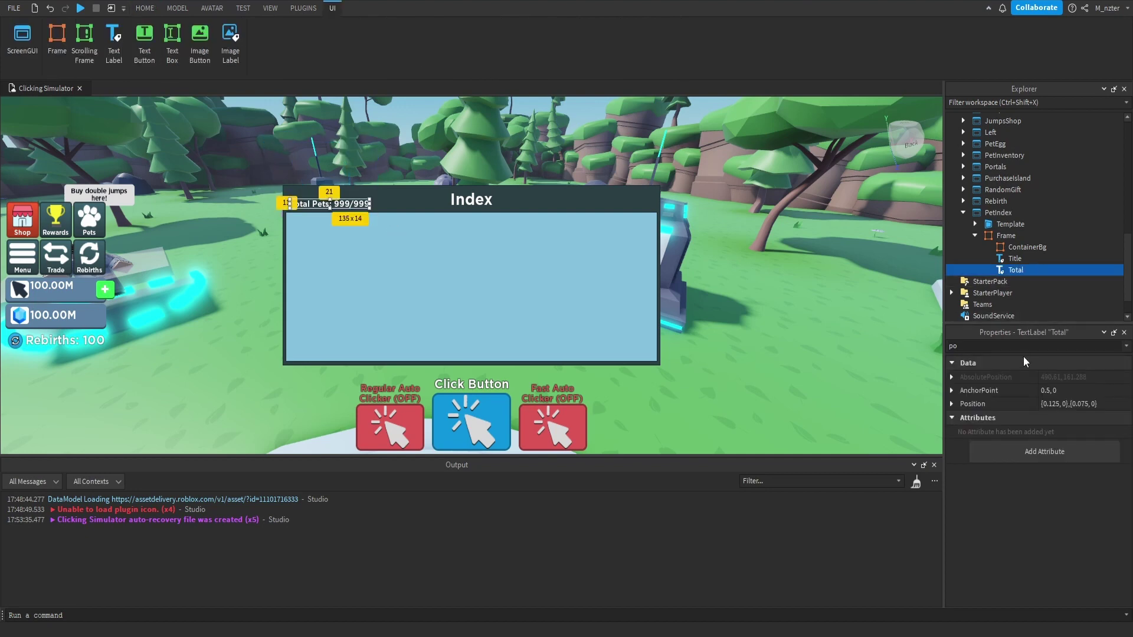
pyautogui.press('BackSpace')
pyautogui.press('BackSpace')
pyautogui.write('ali')
pyautogui.click(1067, 419)
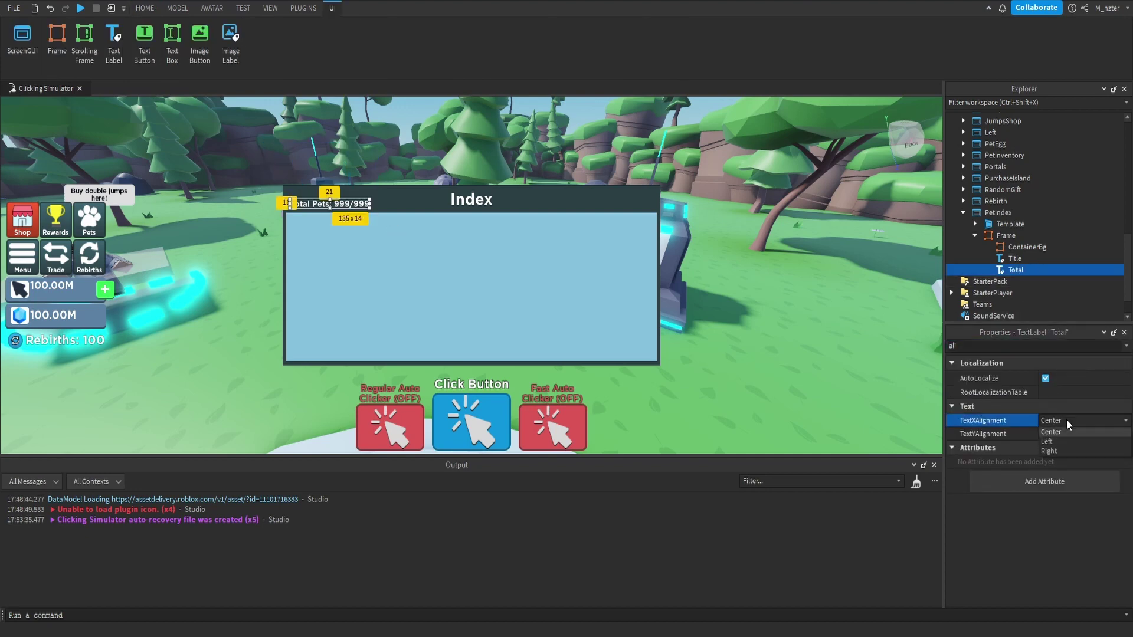
pyautogui.click(1068, 441)
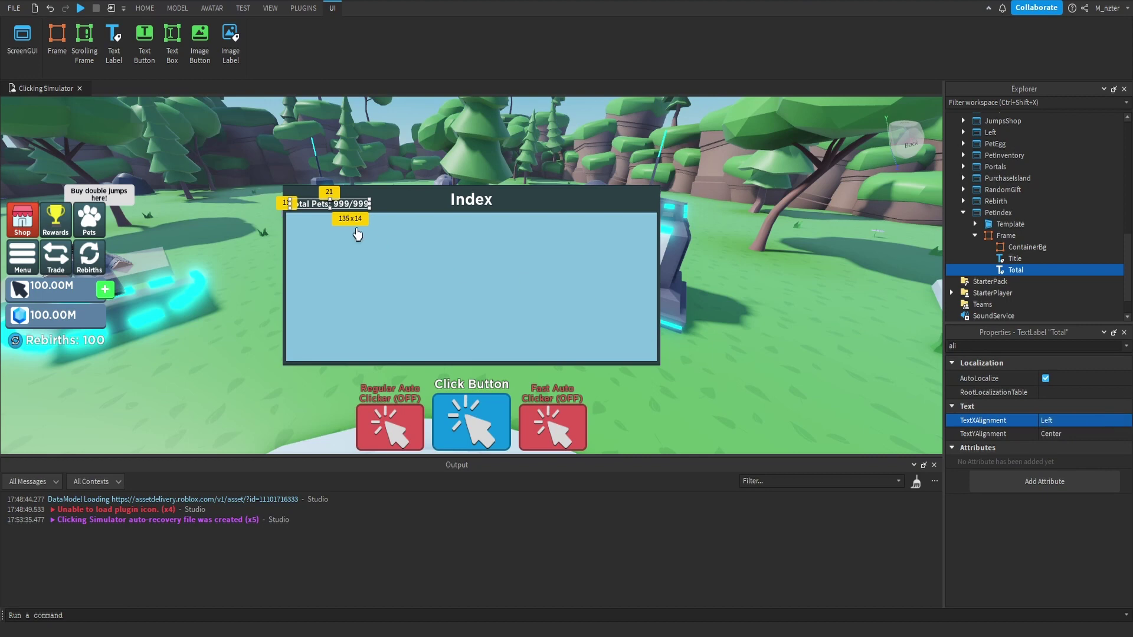
pyautogui.hotkey('ctrl', 'z')
# - Insert a TextButton named Exit into the PetIndex Frame and set its BackgroundColor3 to red (255, 51, 51)
pyautogui.click(1023, 235)
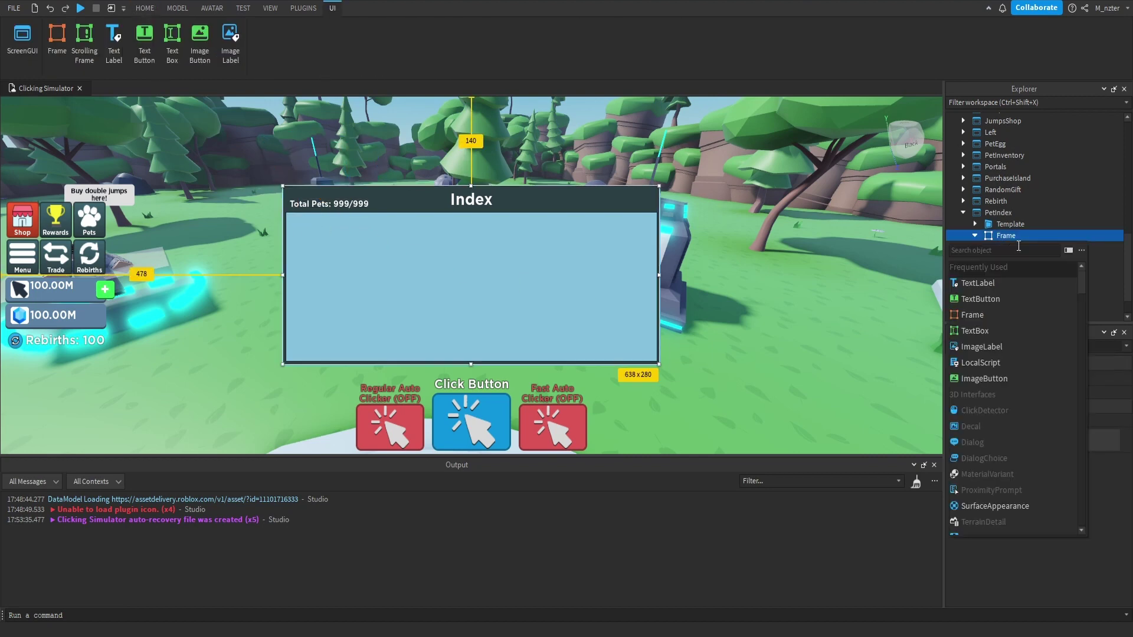
pyautogui.press('Down')
pyautogui.press('Down')
pyautogui.press('Return')
pyautogui.doubleClick(1020, 255)
pyautogui.write('Exit')
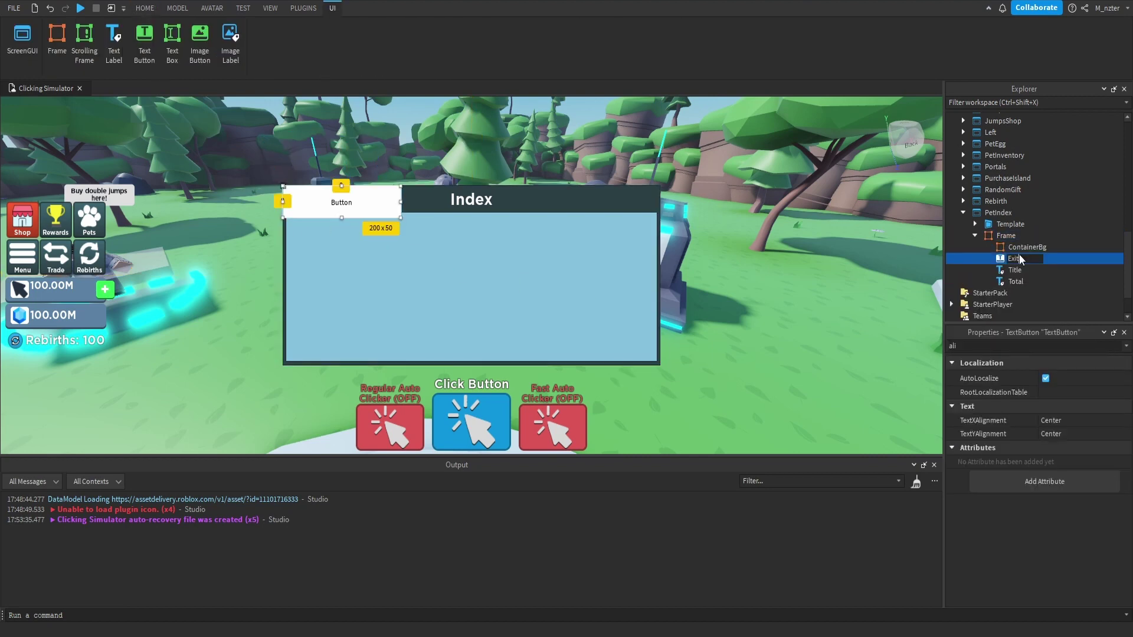
pyautogui.press('Return')
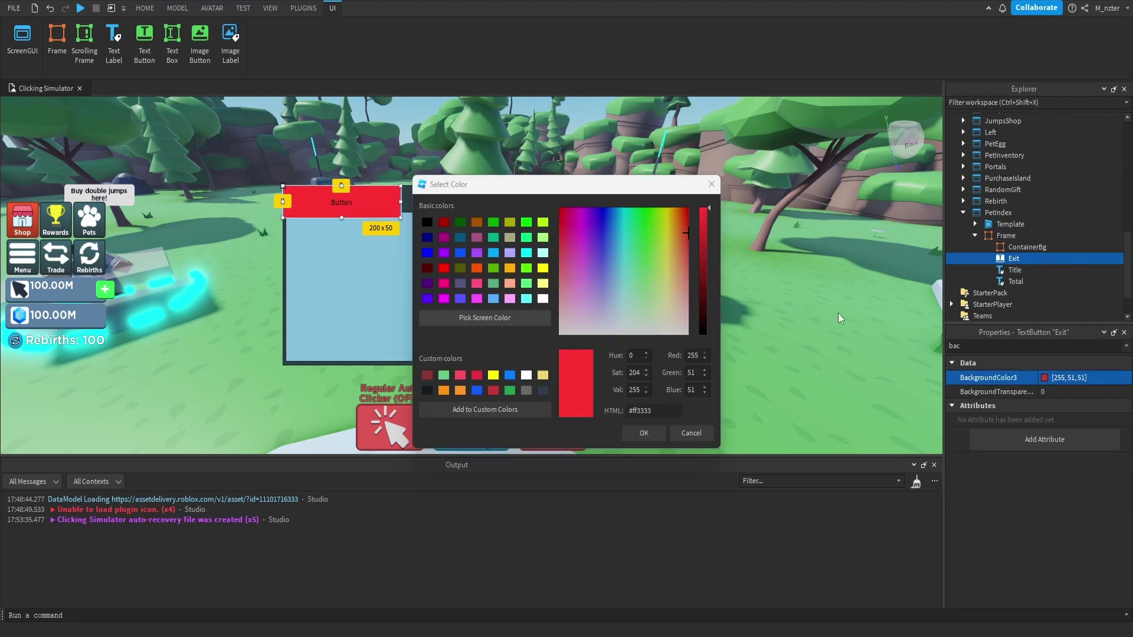
pyautogui.press('Return')
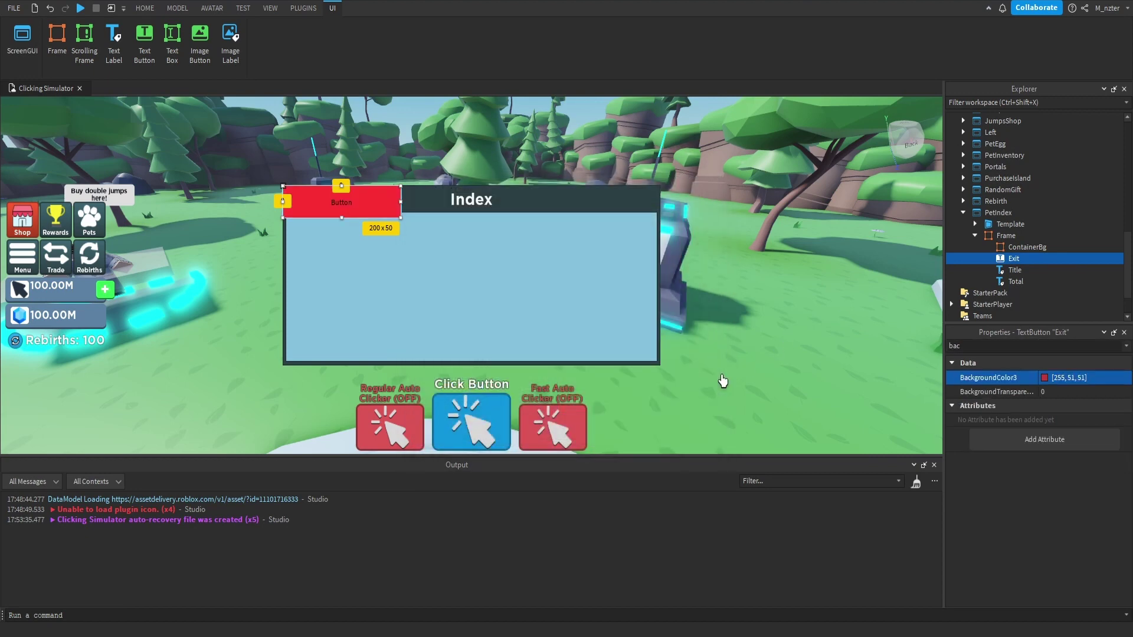
# - Set the Exit button's Text to "X"
pyautogui.doubleClick(1033, 346)
pyautogui.write('text')
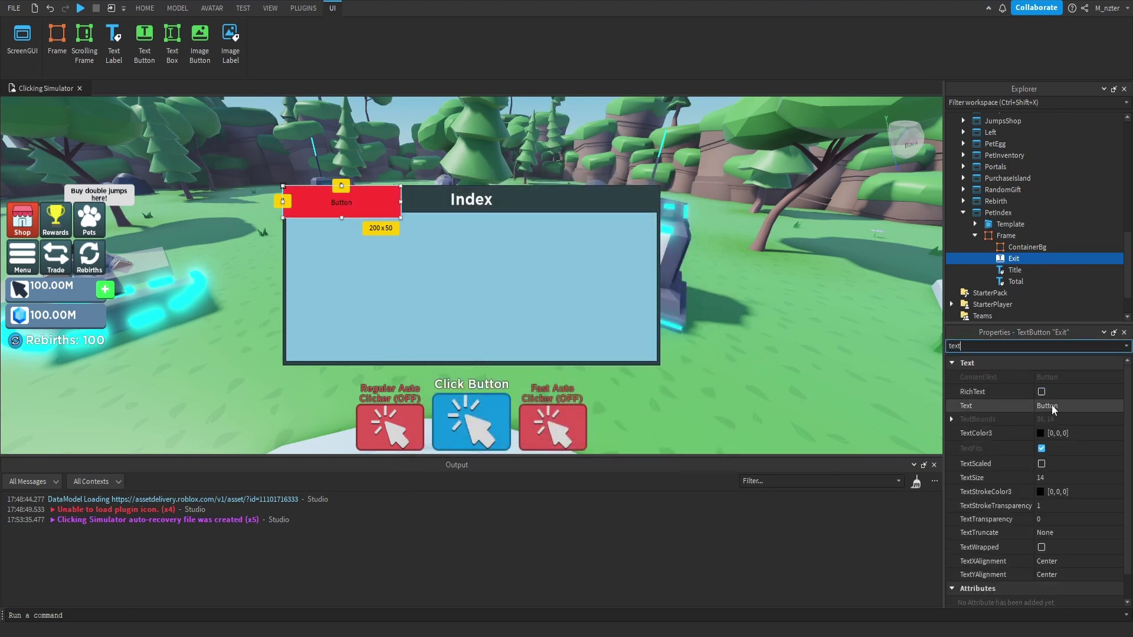
pyautogui.click(1053, 406)
pyautogui.write('X')
pyautogui.press('Return')
# - Set the Exit button's TextColor3 to white (255, 255, 255) and enable TextScaled
pyautogui.click(1041, 433)
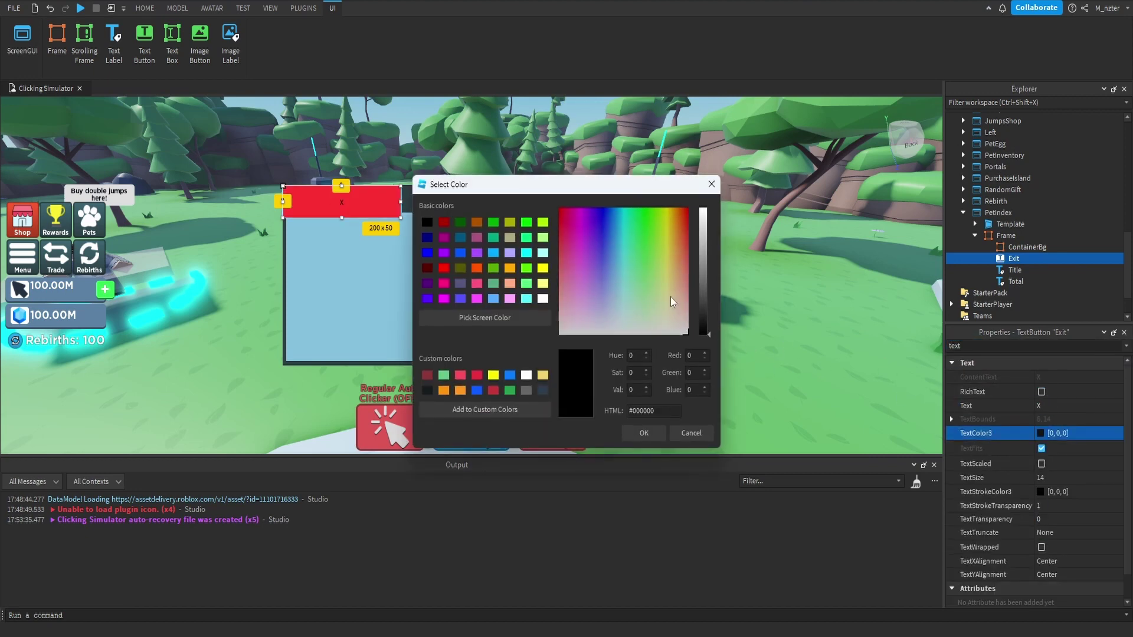
pyautogui.click(674, 297)
pyautogui.moveTo(702, 311); pyautogui.dragTo(705, 192)
pyautogui.moveTo(675, 282); pyautogui.dragTo(703, 423)
pyautogui.press('Return')
pyautogui.click(1042, 464)
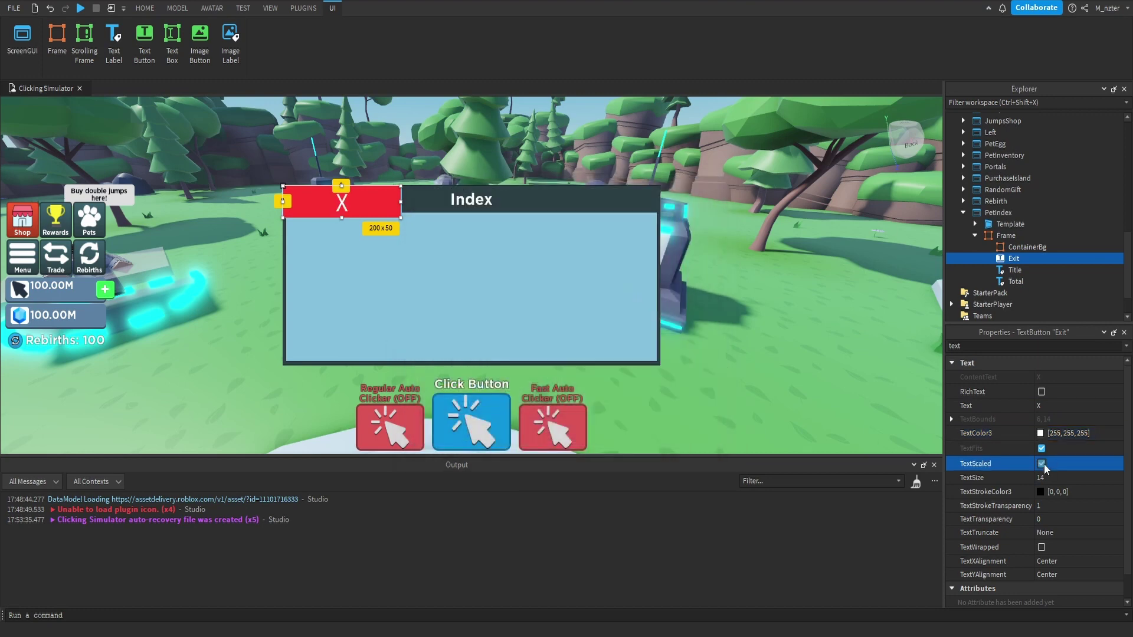
# - Set the Exit button's FontFace to Gotham SSm in bold, without italics
pyautogui.doubleClick(997, 346)
pyautogui.write('f')
pyautogui.click(1058, 409)
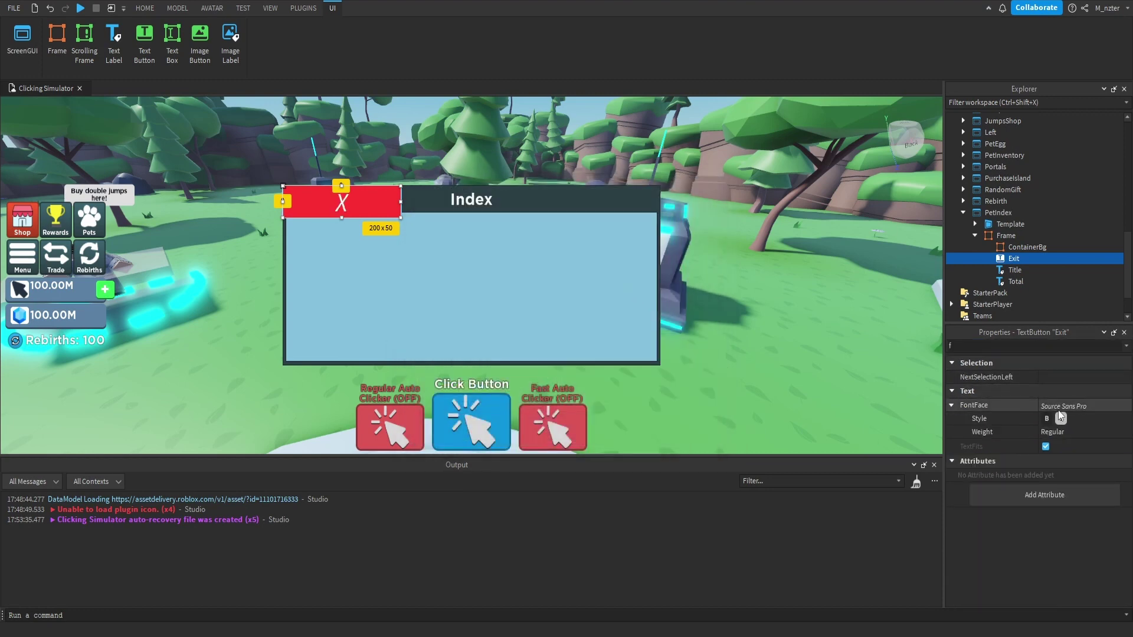
pyautogui.click(1075, 510)
pyautogui.click(1047, 419)
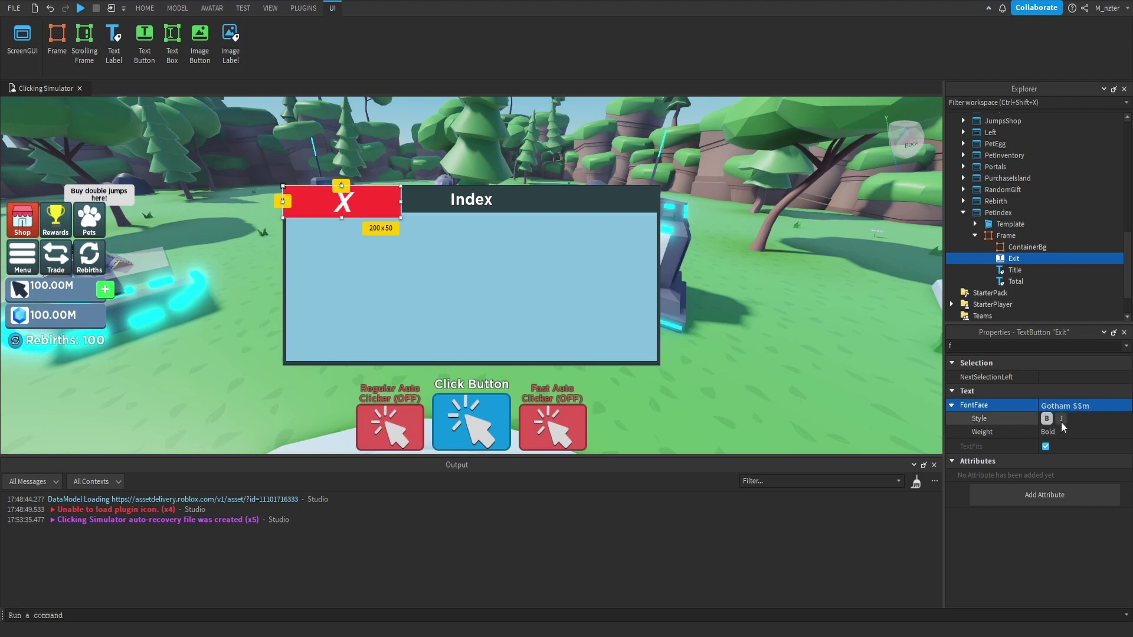
pyautogui.click(1061, 419)
# - Set the Exit button's Size to {0.058, 0},{0.104, 0}
pyautogui.click(1006, 344)
pyautogui.press('BackSpace')
pyautogui.write('size')
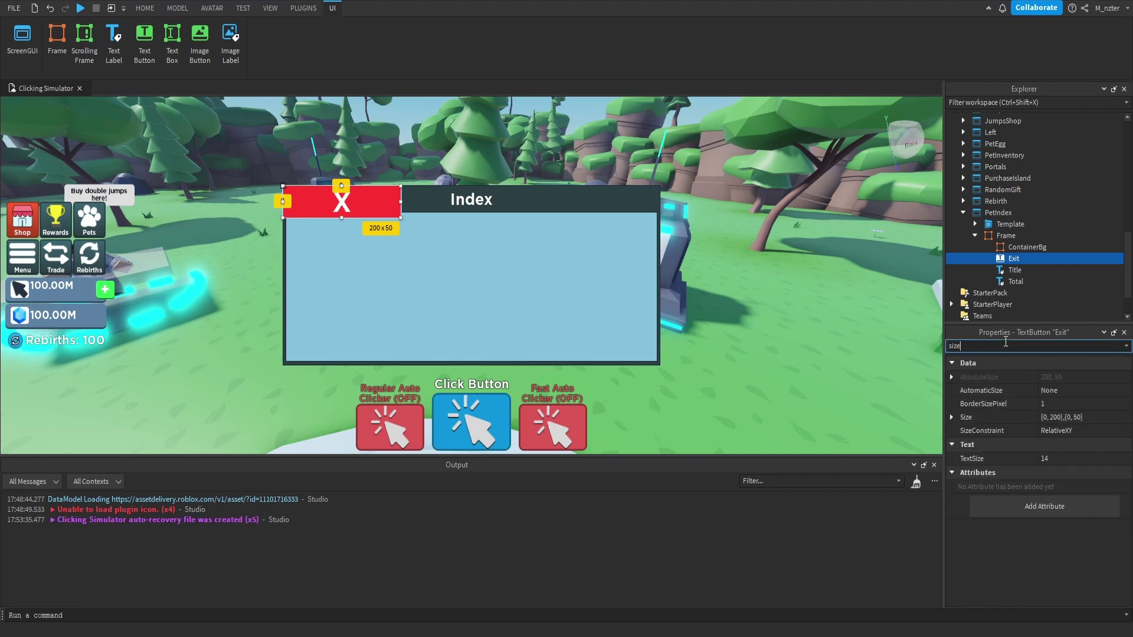
pyautogui.click(1071, 418)
pyautogui.write('.0')
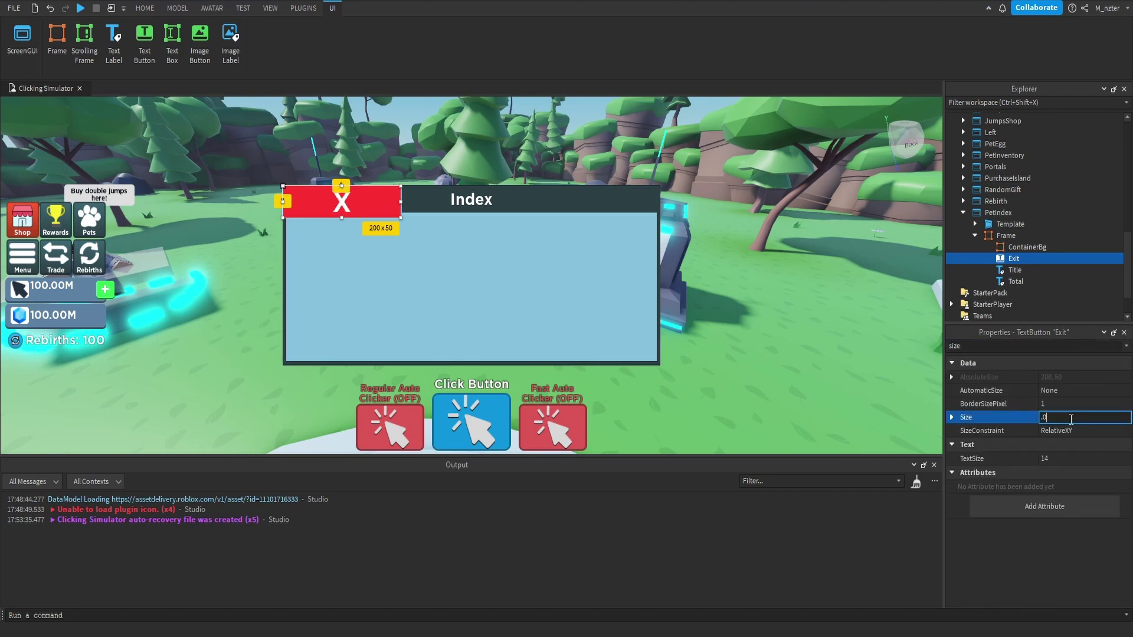
pyautogui.write('58, 0, .104')
pyautogui.press('Return')
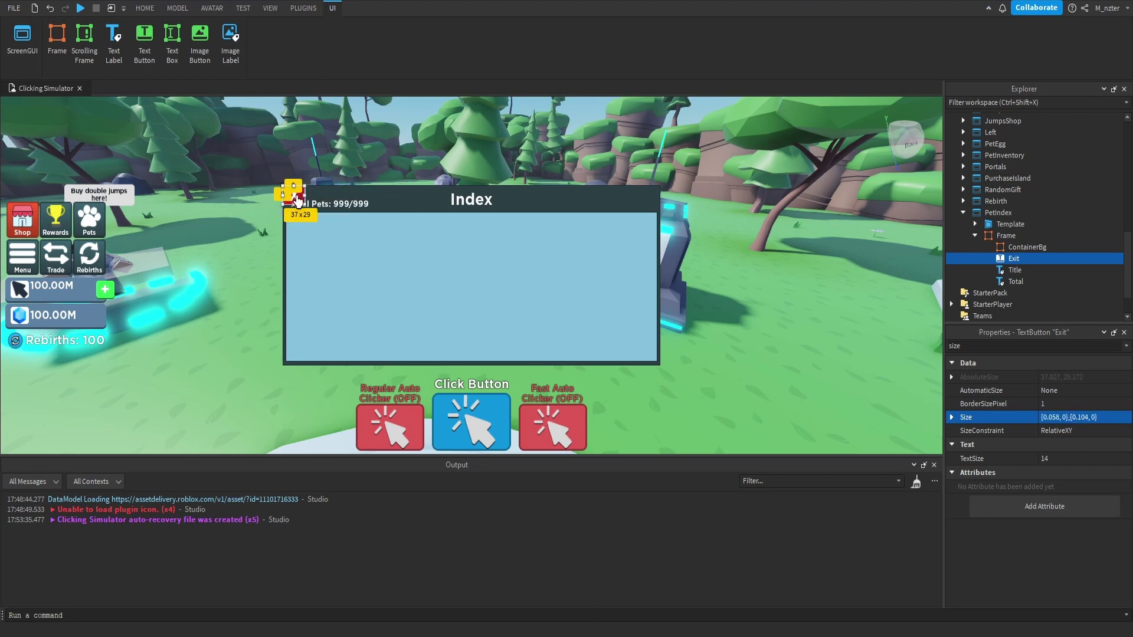
# - Move the Exit button to the upper-right corner of the Index frame, at about {0.932, 0},{0.025, 0}, and look up its position properties
pyautogui.moveTo(287, 199); pyautogui.dragTo(656, 207)
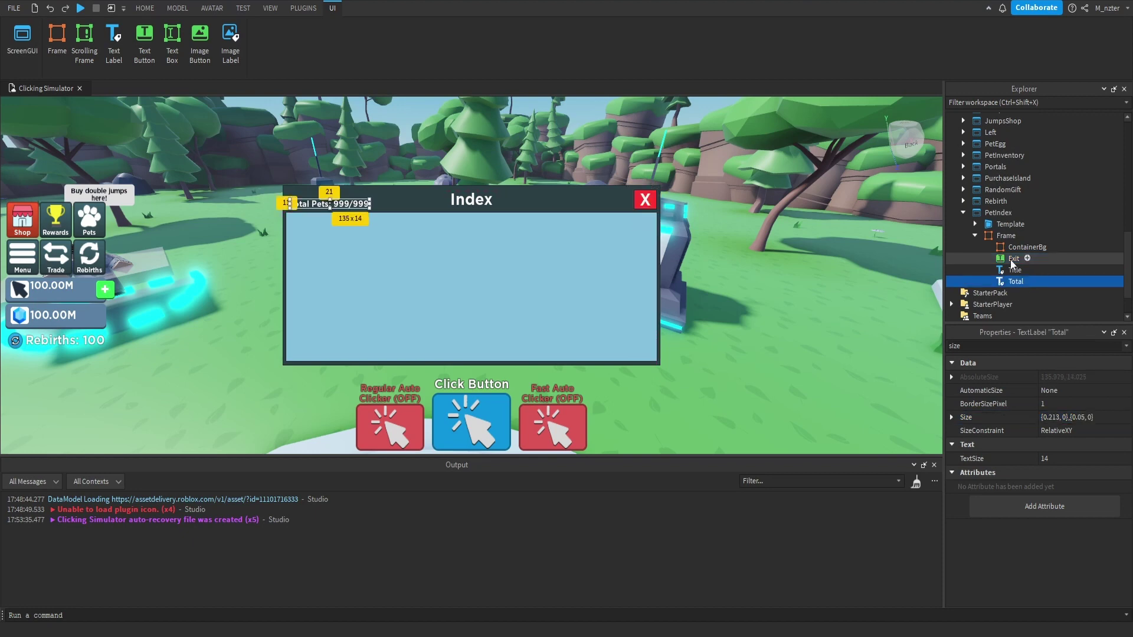
pyautogui.click(1012, 260)
pyautogui.doubleClick(1035, 346)
pyautogui.write('po')
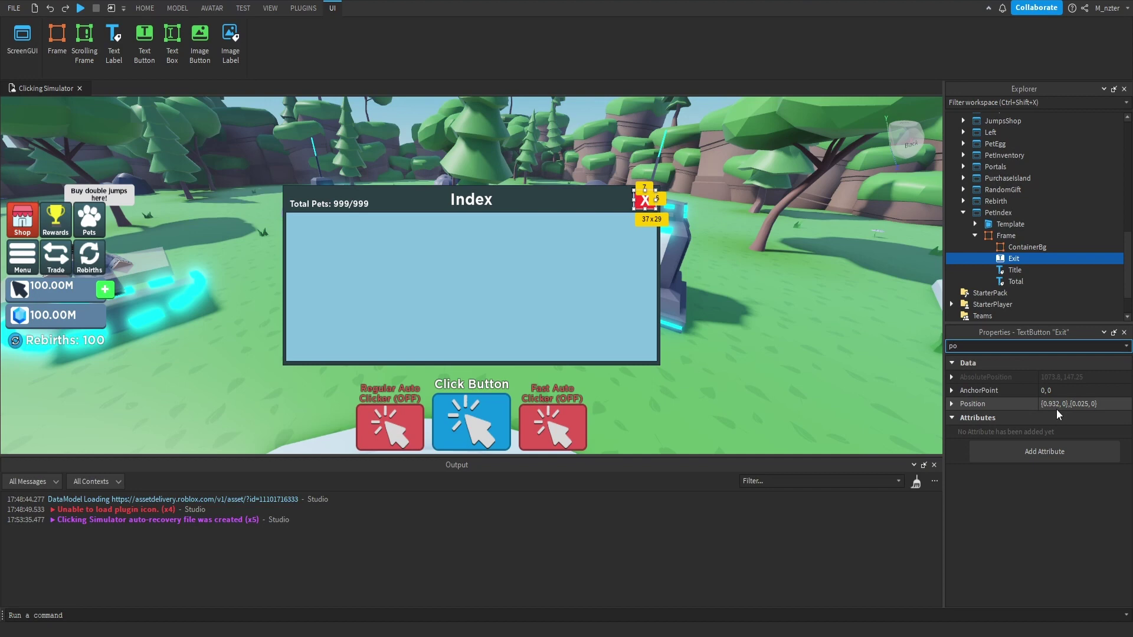
# - Insert a ScrollingFrame into PetIndex's Frame and name it Container
pyautogui.click(1025, 236)
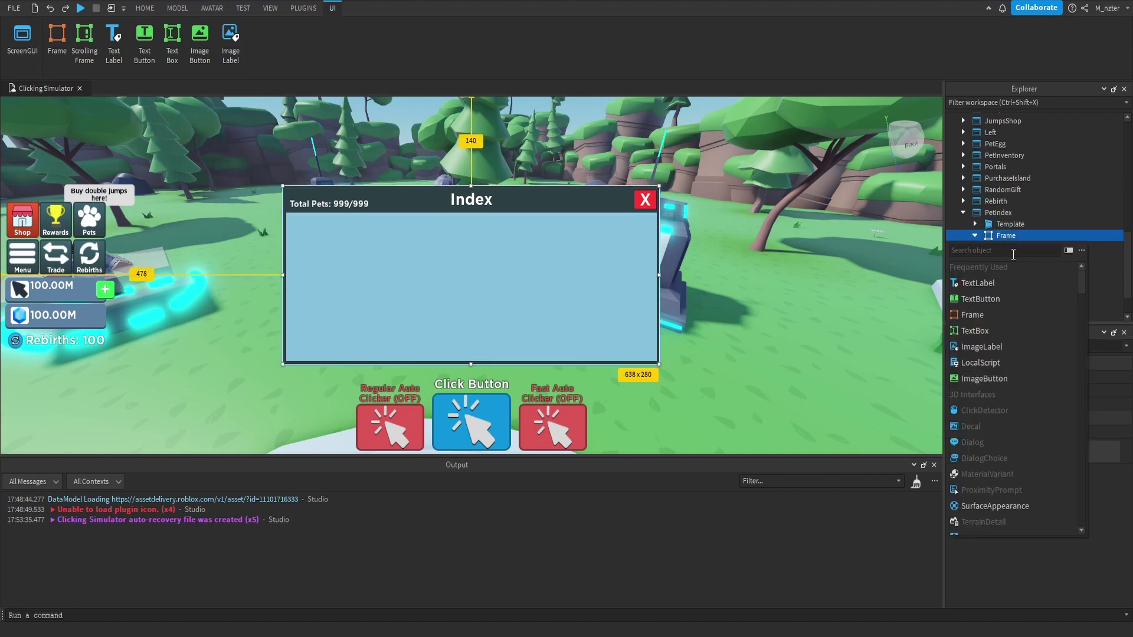
pyautogui.write('sc')
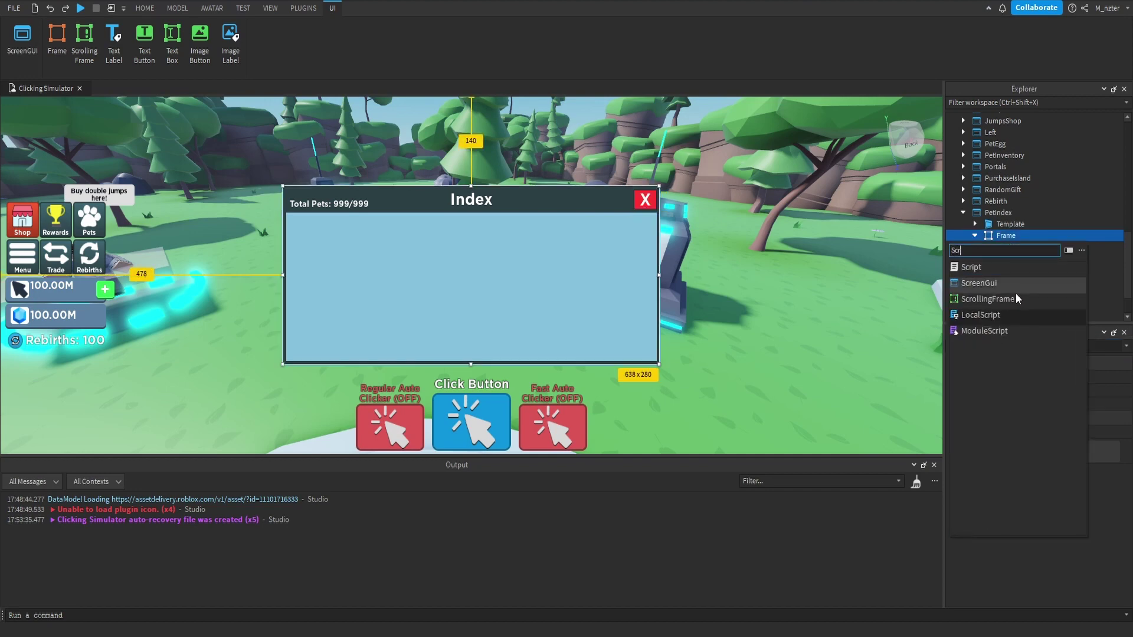
pyautogui.click(1013, 306)
pyautogui.doubleClick(1034, 257)
pyautogui.write('Cont')
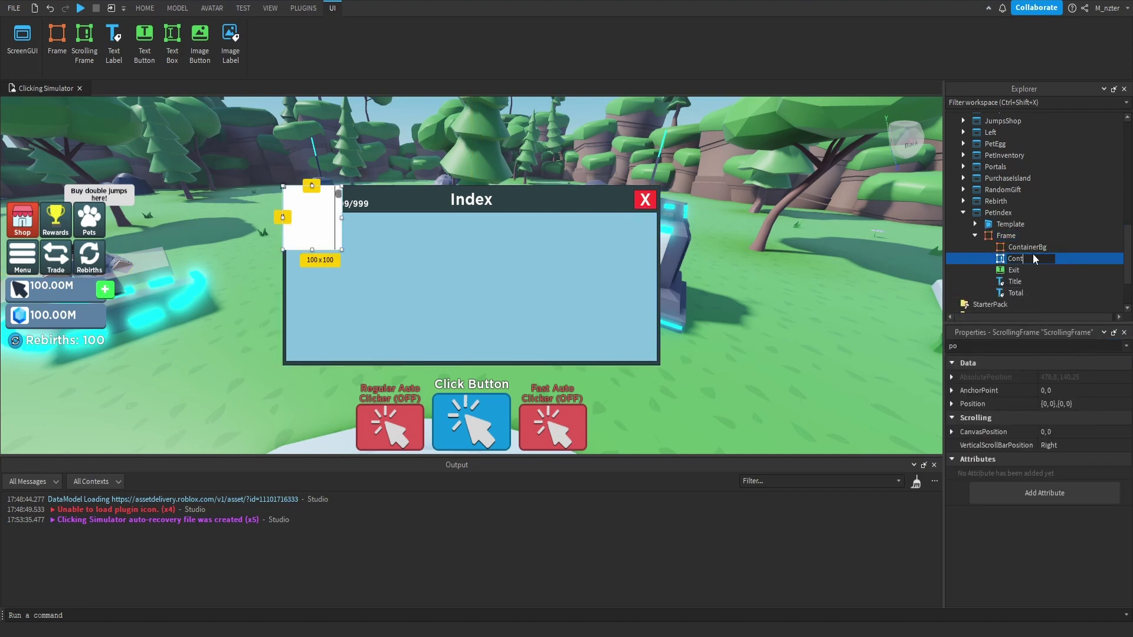
pyautogui.write('ainer')
# - Set the Container scrolling frame's BackgroundTransparency to 1
pyautogui.click(1040, 346)
pyautogui.write('ba')
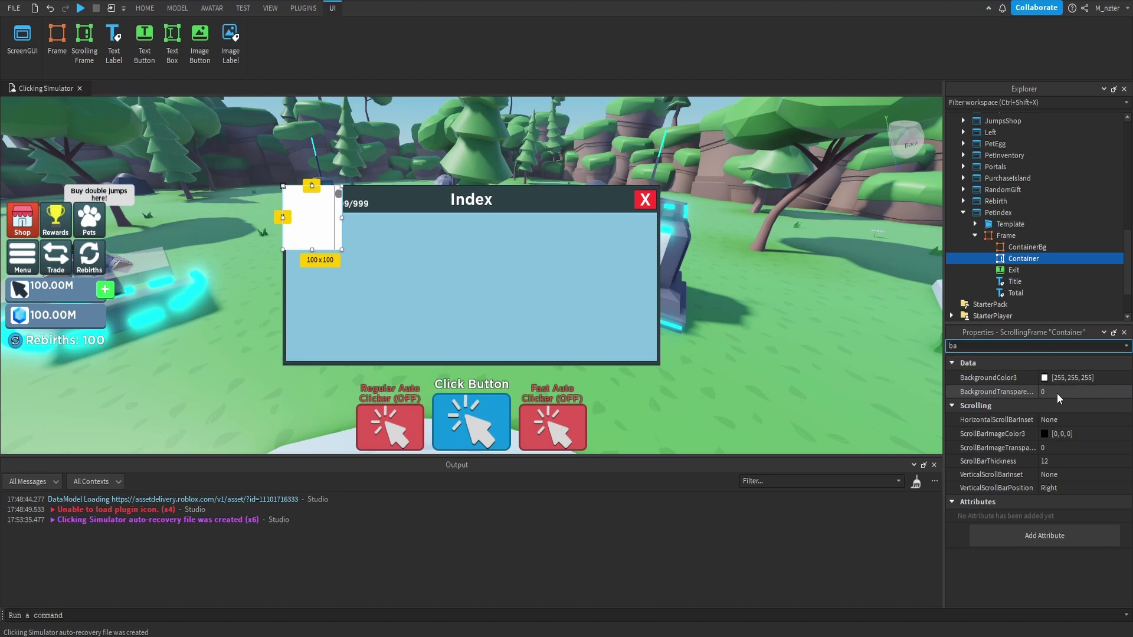
pyautogui.click(1058, 391)
pyautogui.write('1')
pyautogui.press('Return')
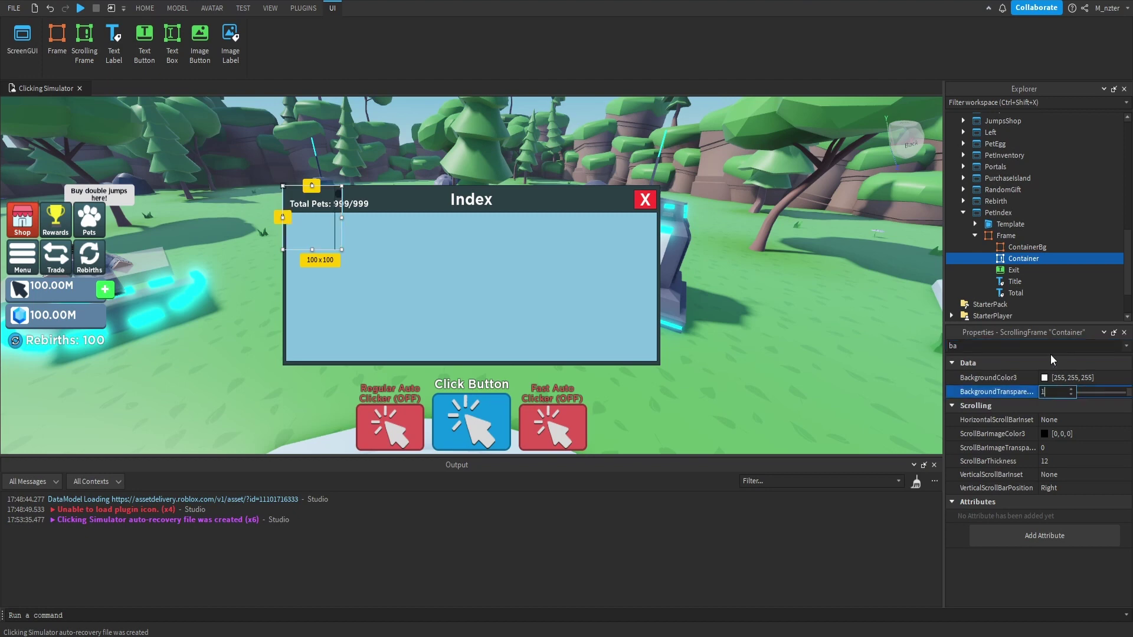
# - Set Container's ScrollBarThickness to 6 and its ScrollBarImageColor3 to white (255, 255, 255)
pyautogui.doubleClick(1051, 347)
pyautogui.write('sc')
pyautogui.click(1066, 449)
pyautogui.write('6')
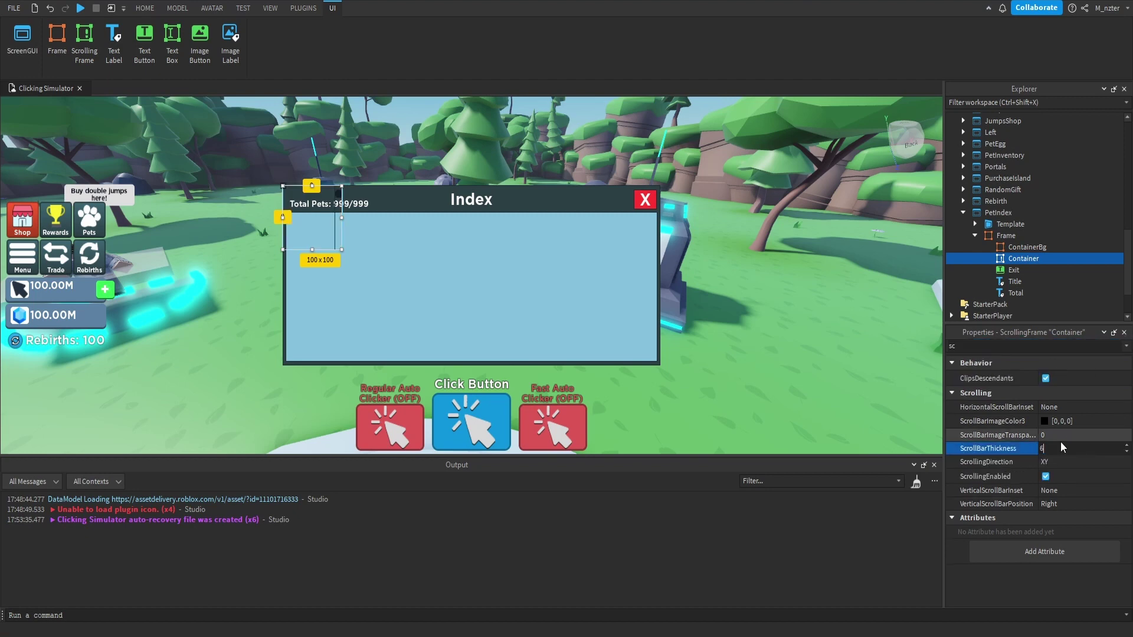
pyautogui.press('Return')
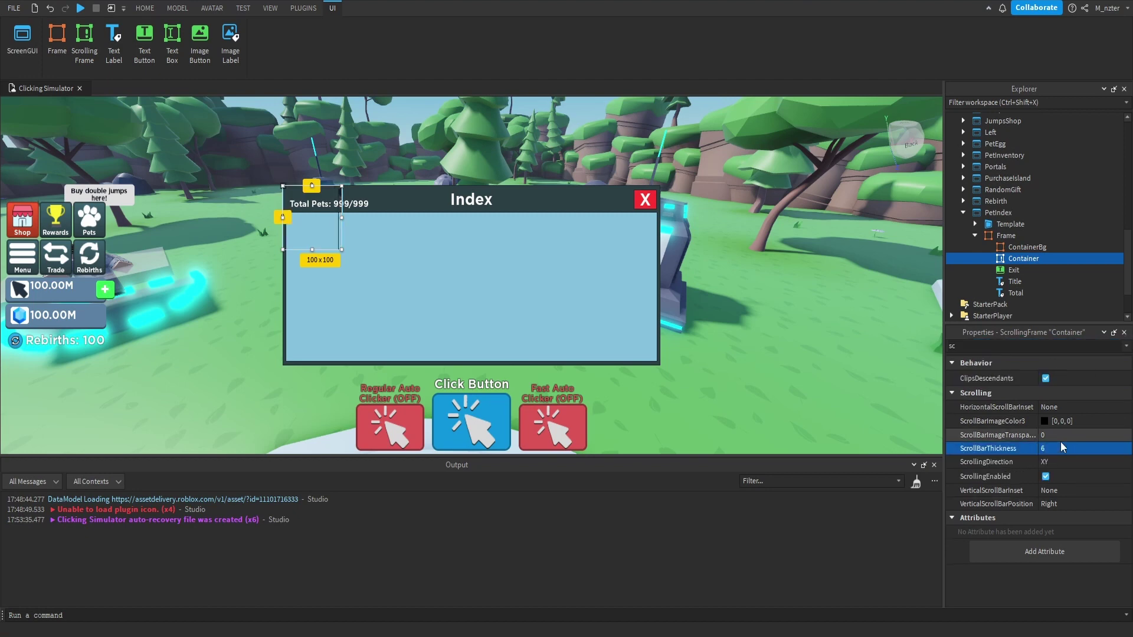
pyautogui.click(1043, 424)
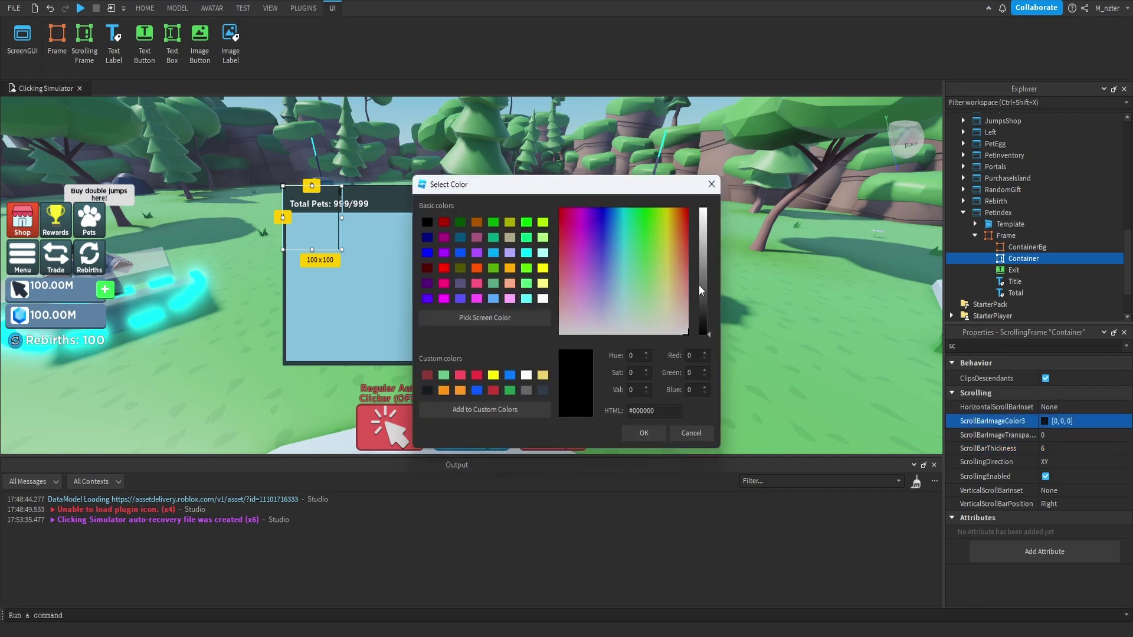
pyautogui.moveTo(703, 271); pyautogui.dragTo(712, 162)
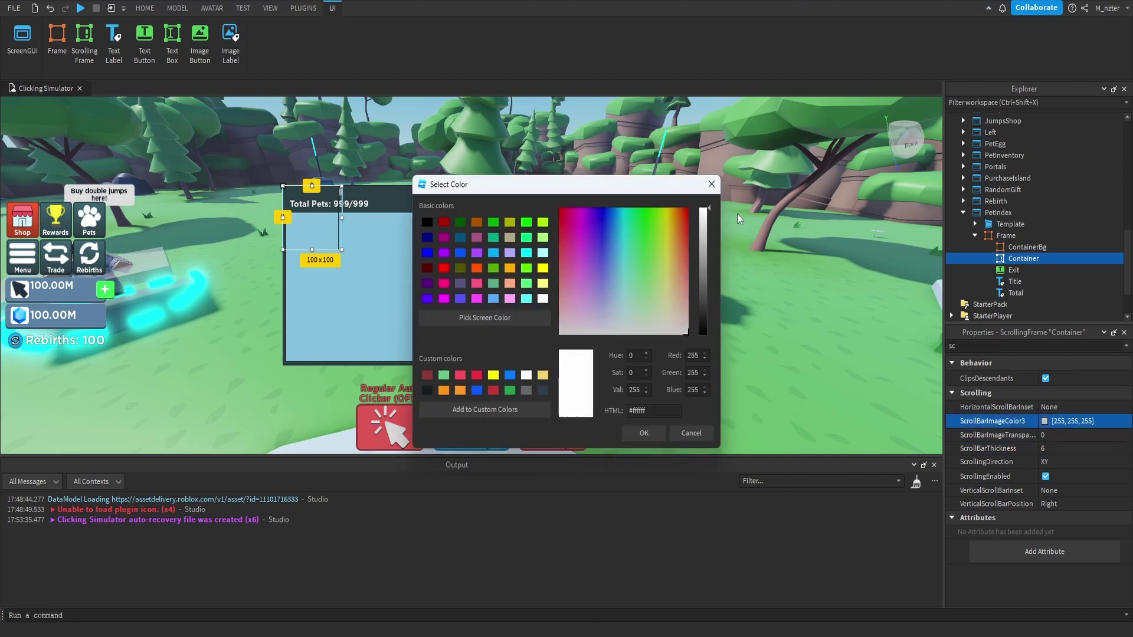
pyautogui.press('Return')
# - Set the Container scrolling frame's BorderSizePixel to 0
pyautogui.doubleClick(1033, 346)
pyautogui.write('bo')
pyautogui.click(1059, 407)
pyautogui.write('0')
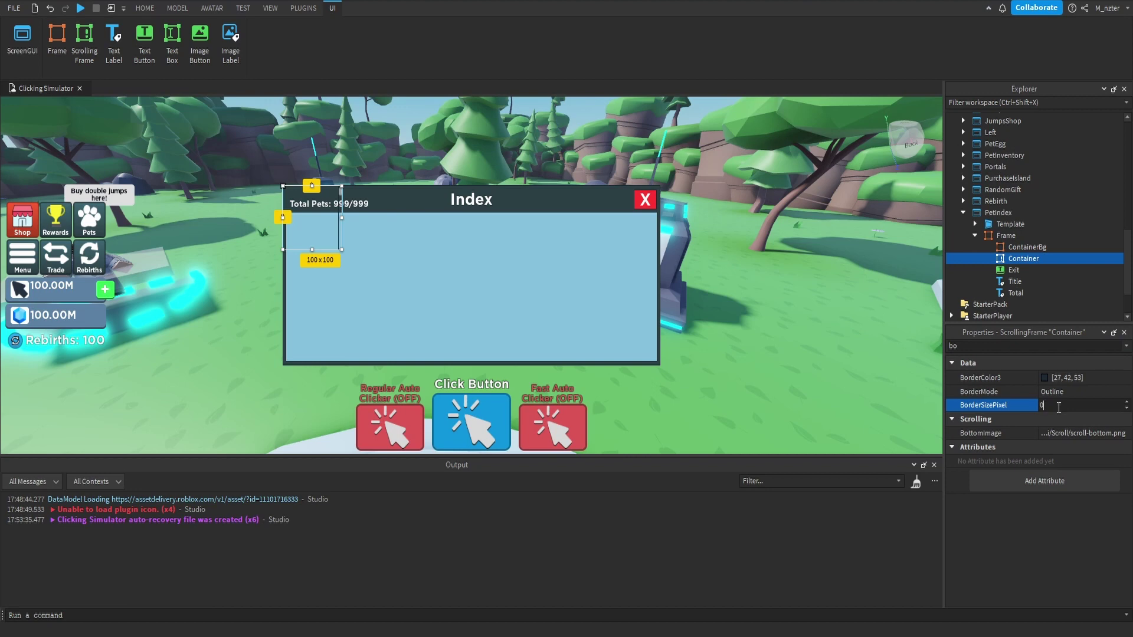
pyautogui.press('Return')
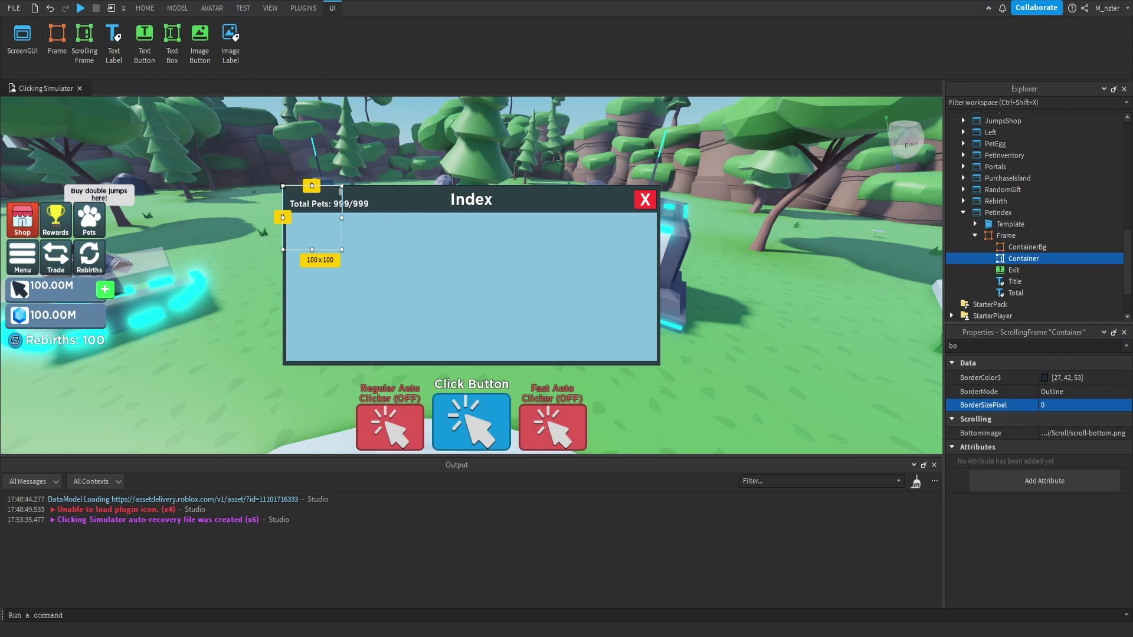
# - Set the Container scrolling frame's Size to {0.969, 0},{0.6, 0}
pyautogui.doubleClick(1032, 347)
pyautogui.write('size')
pyautogui.click(1083, 417)
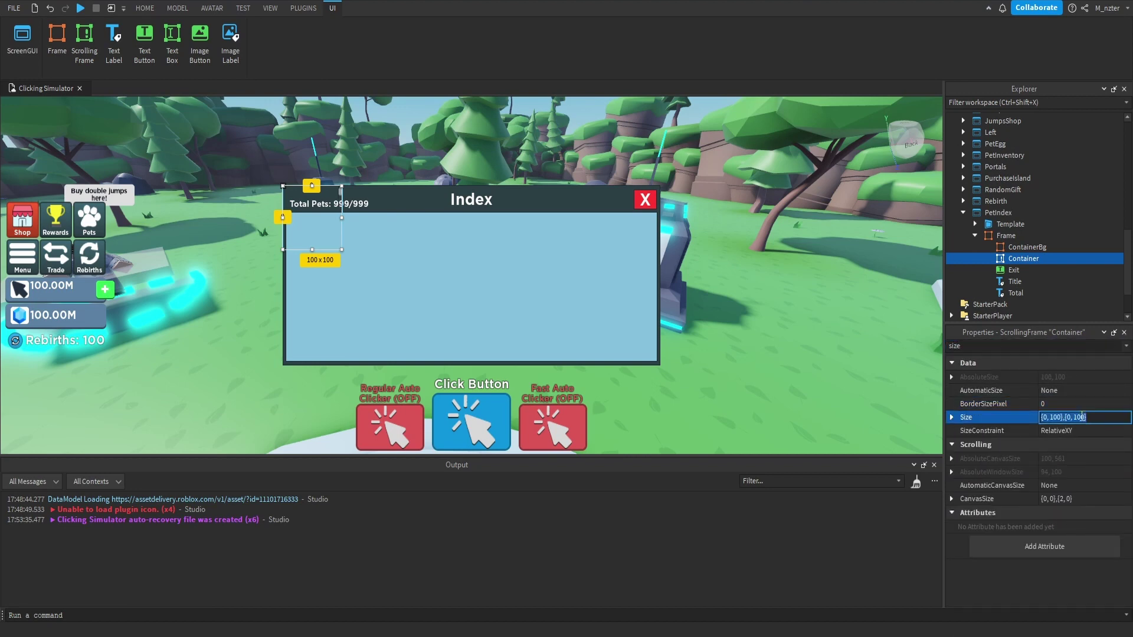
pyautogui.press('BackSpace')
pyautogui.write('.969,0,.6,0')
pyautogui.press('Return')
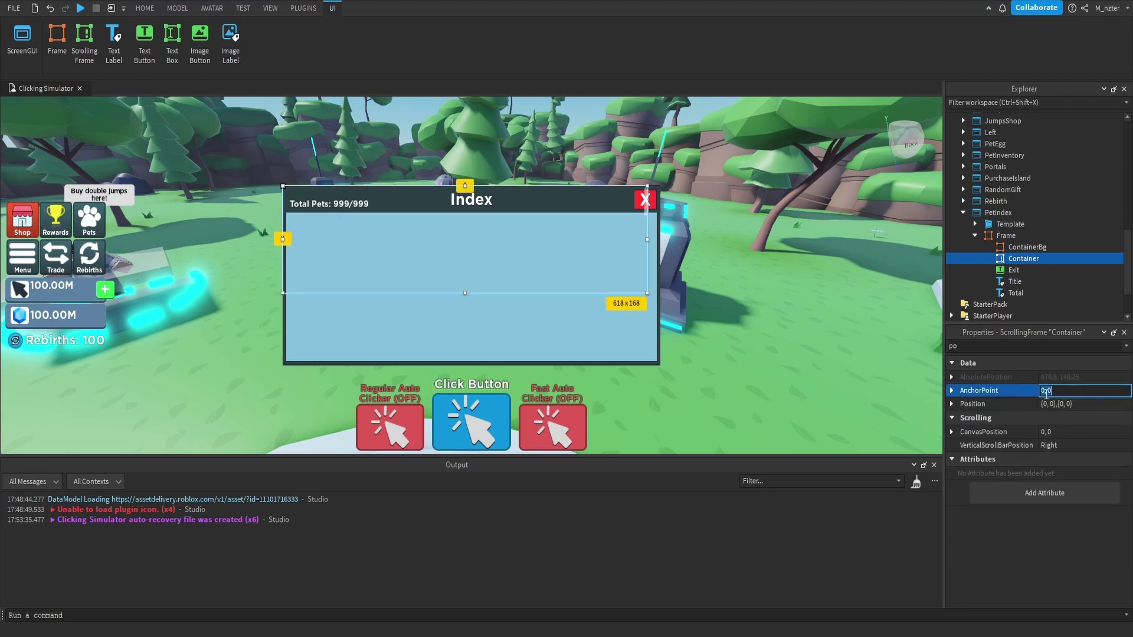
# - Set Container's AnchorPoint to 0.5, 0 and its Position to {0.5, 0},{0.15, 0}
pyautogui.write('.5')
pyautogui.press('Return')
pyautogui.click(1047, 403)
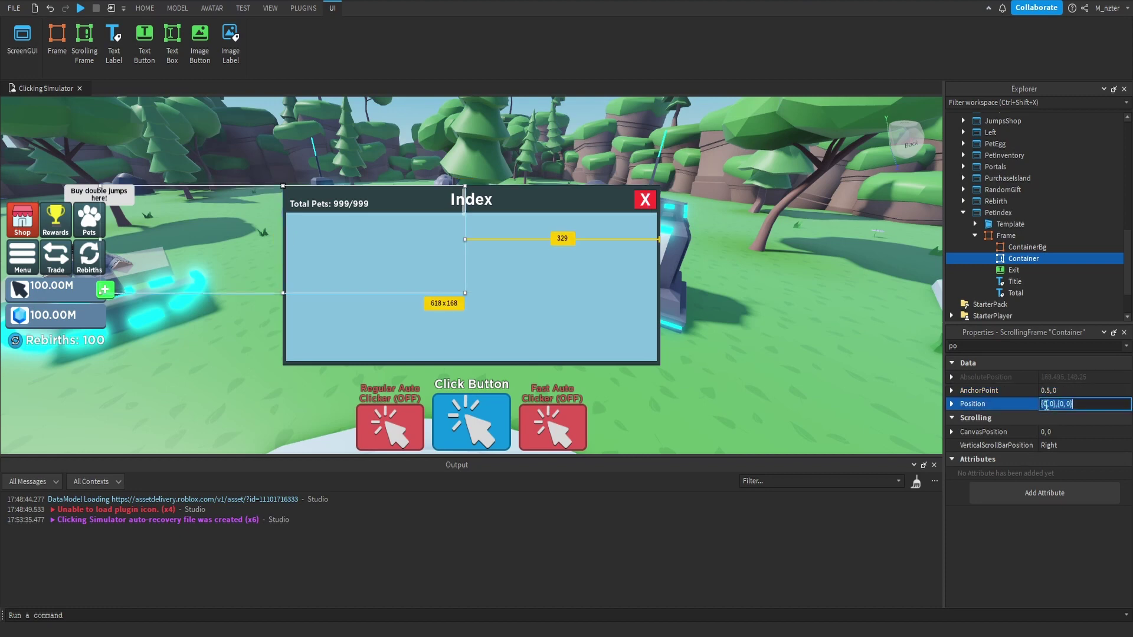
pyautogui.doubleClick(1045, 403)
pyautogui.press('Return')
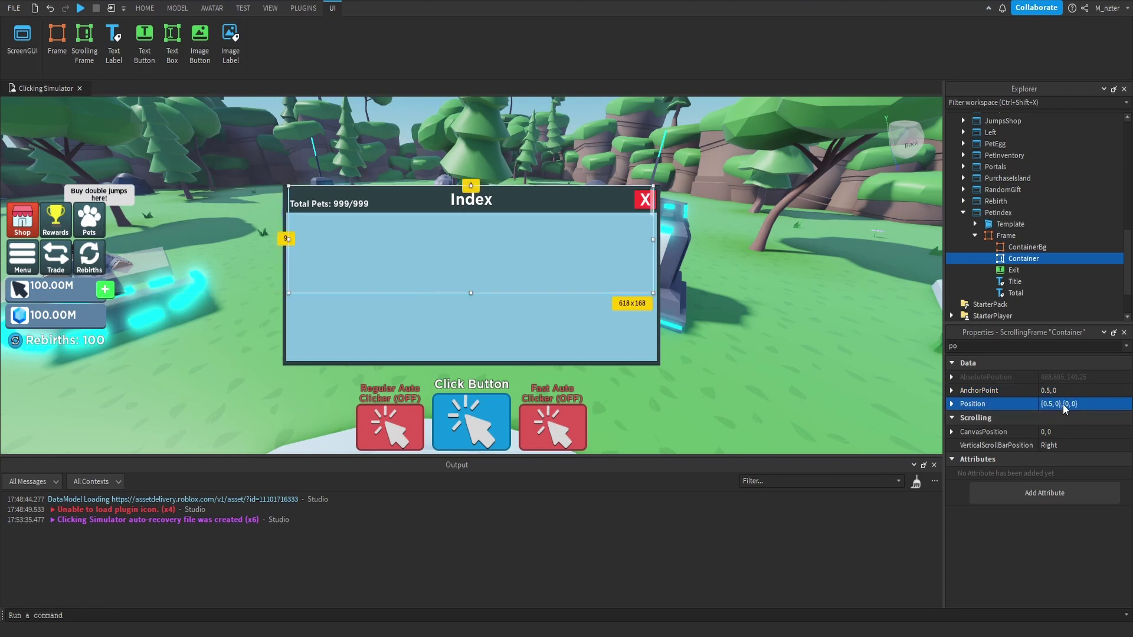
pyautogui.doubleClick(1066, 404)
pyautogui.write('0.15')
pyautogui.press('Return')
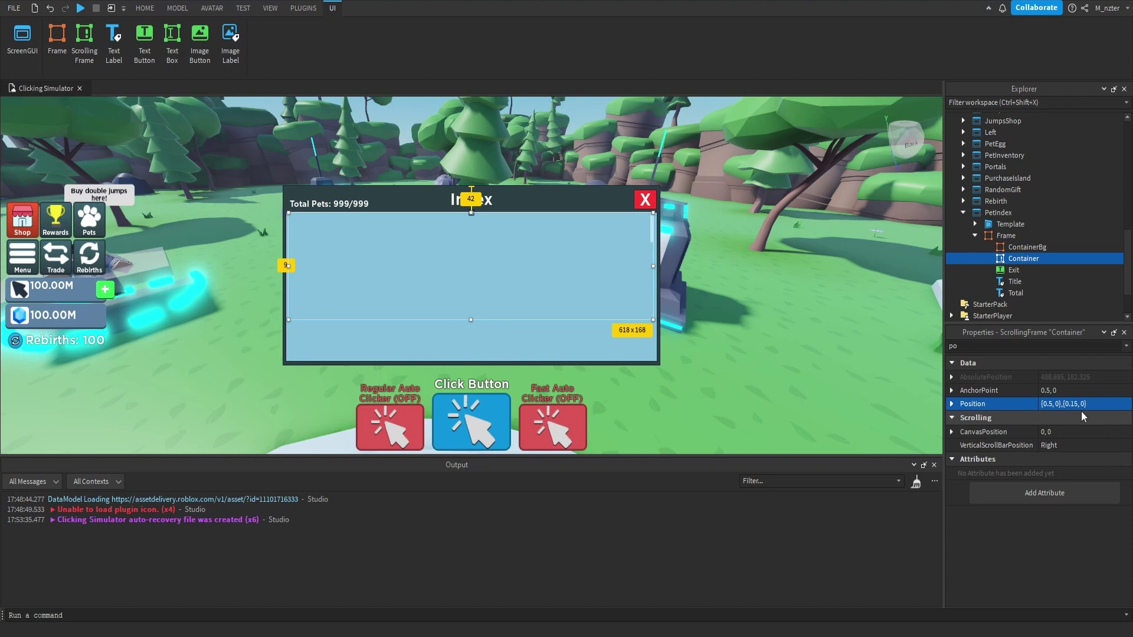
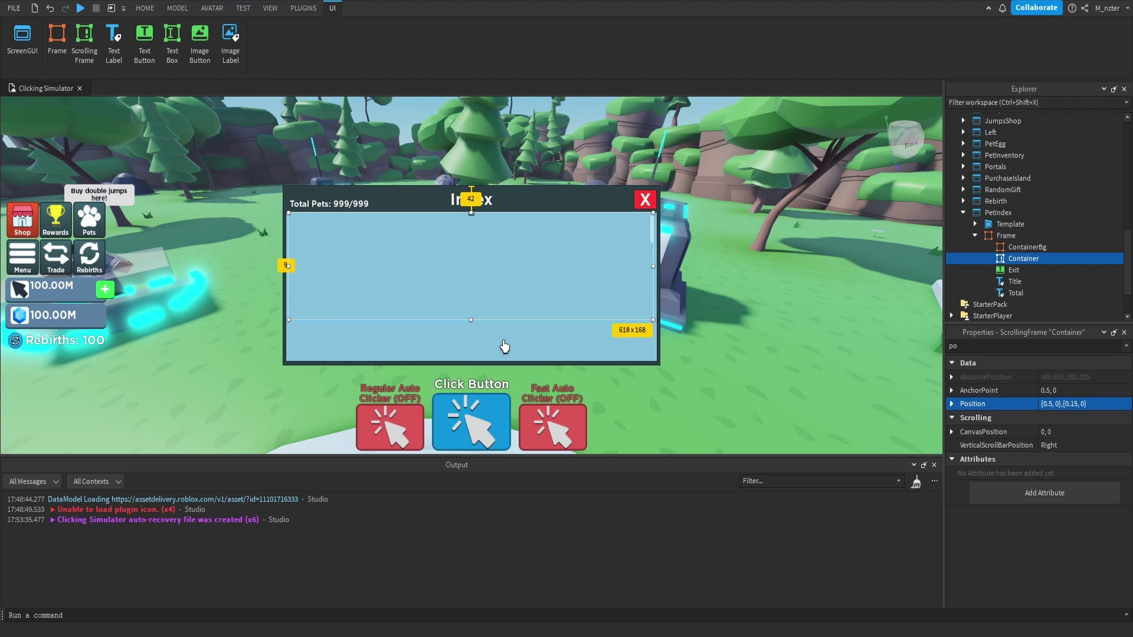
# - Duplicate the ContainerBg frame and name the copy Extra
pyautogui.click(1012, 248)
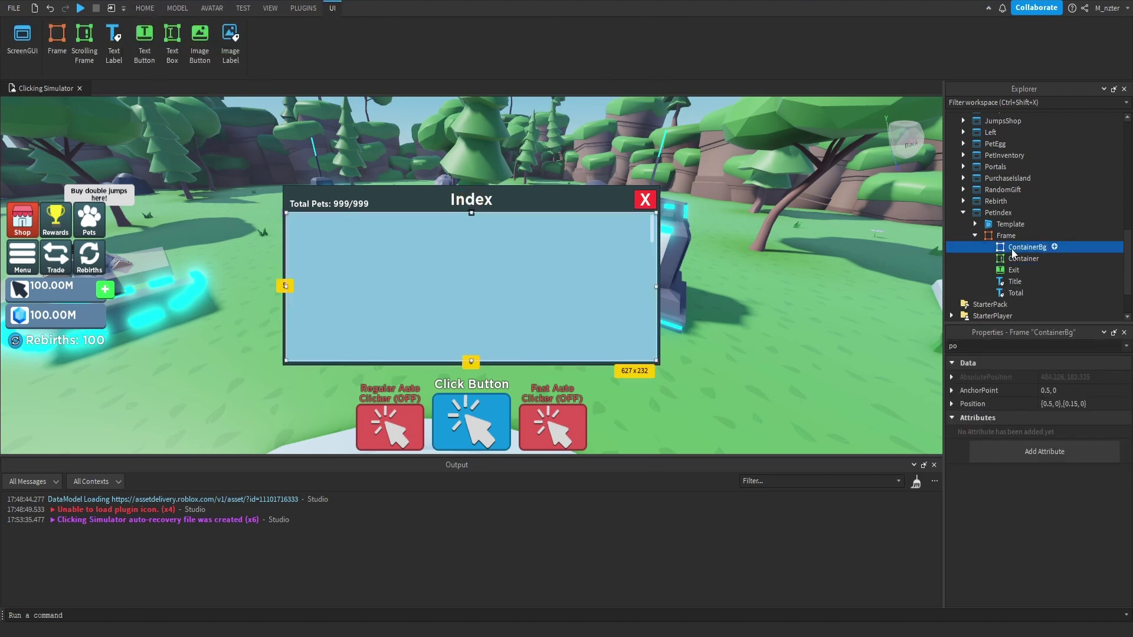
pyautogui.hotkey('ctrl', 'd')
pyautogui.click(1030, 273)
pyautogui.write('Extra')
pyautogui.press('Return')
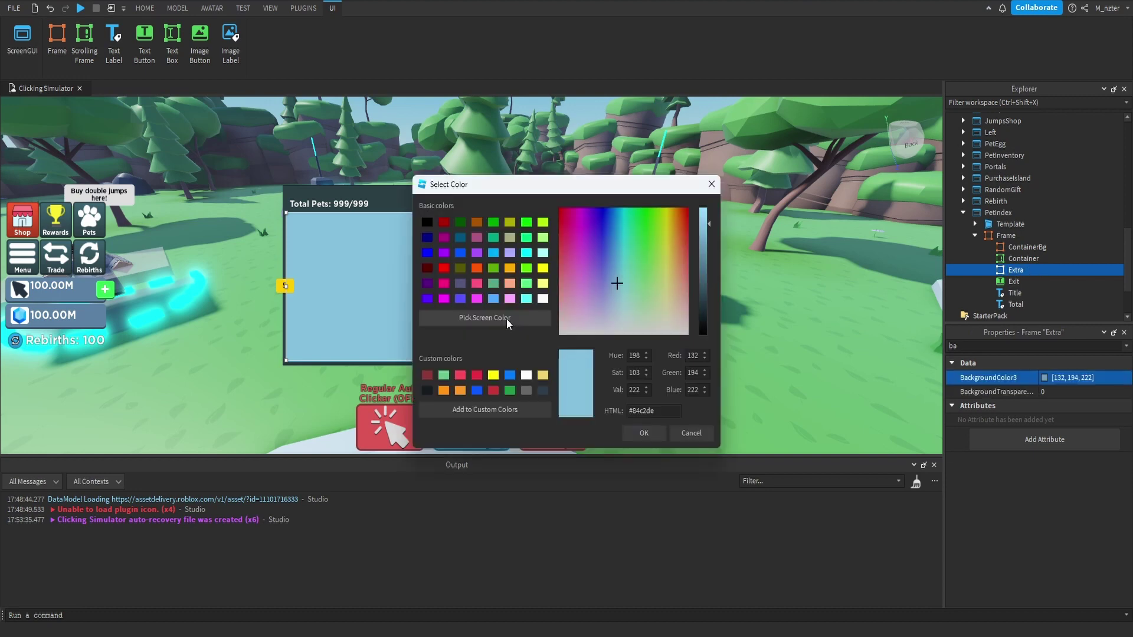
# - Set Extra's BackgroundColor3 to the dark header colour (43, 61, 66) sampled from the Index window
pyautogui.click(506, 319)
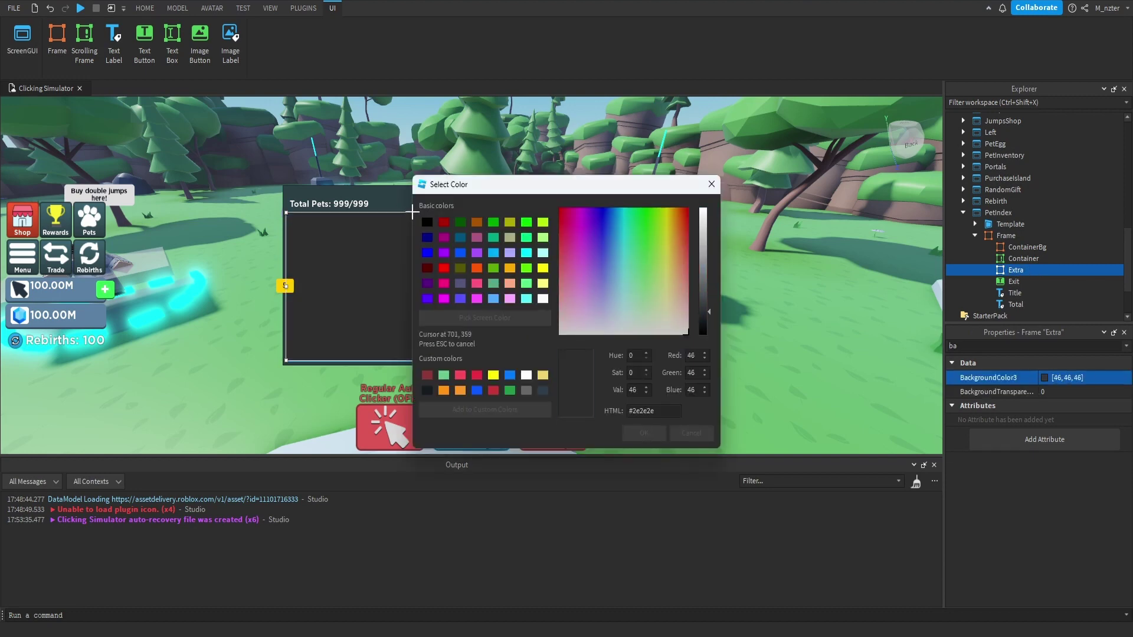
pyautogui.click(400, 202)
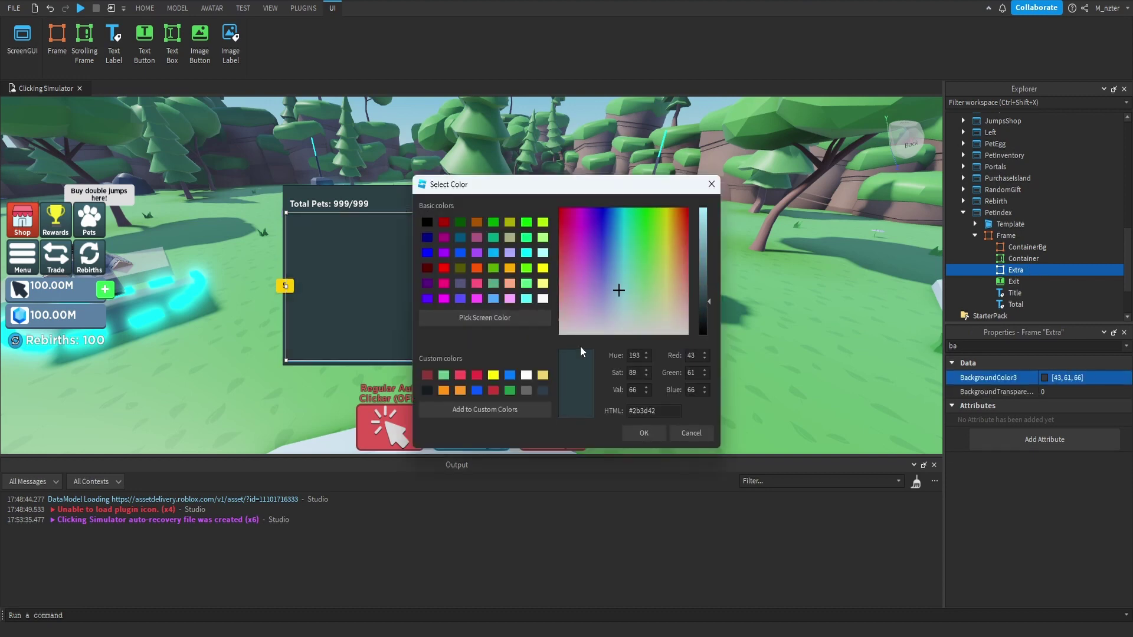
pyautogui.click(645, 433)
# - Set the vertical scale of the Extra frame's Size to 0.207
pyautogui.doubleClick(1003, 345)
pyautogui.write('size')
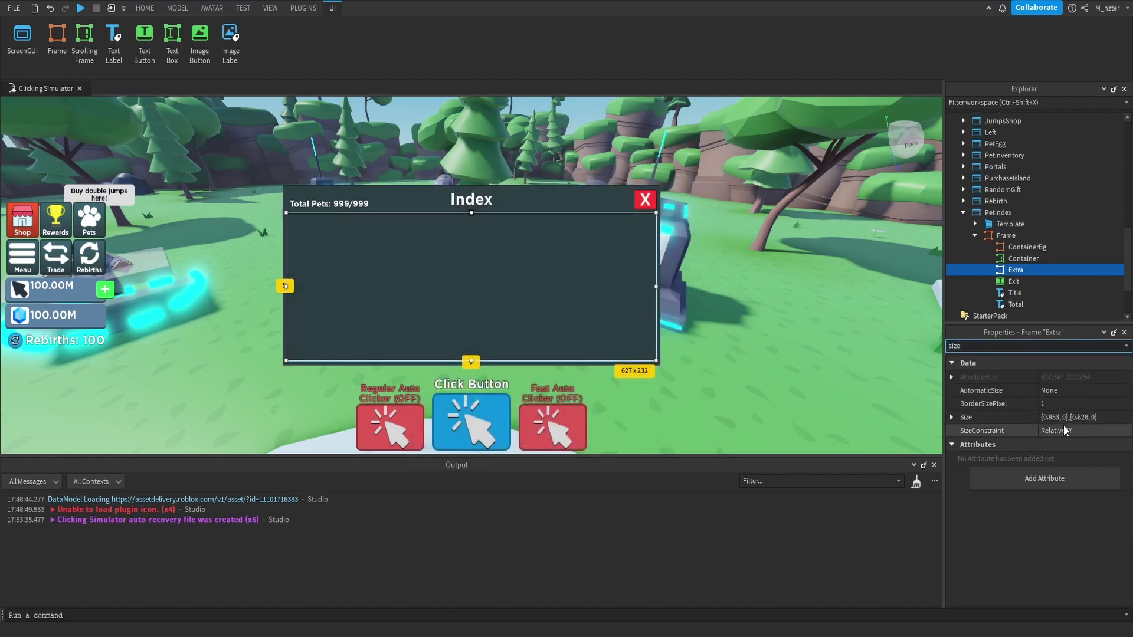
pyautogui.doubleClick(1080, 422)
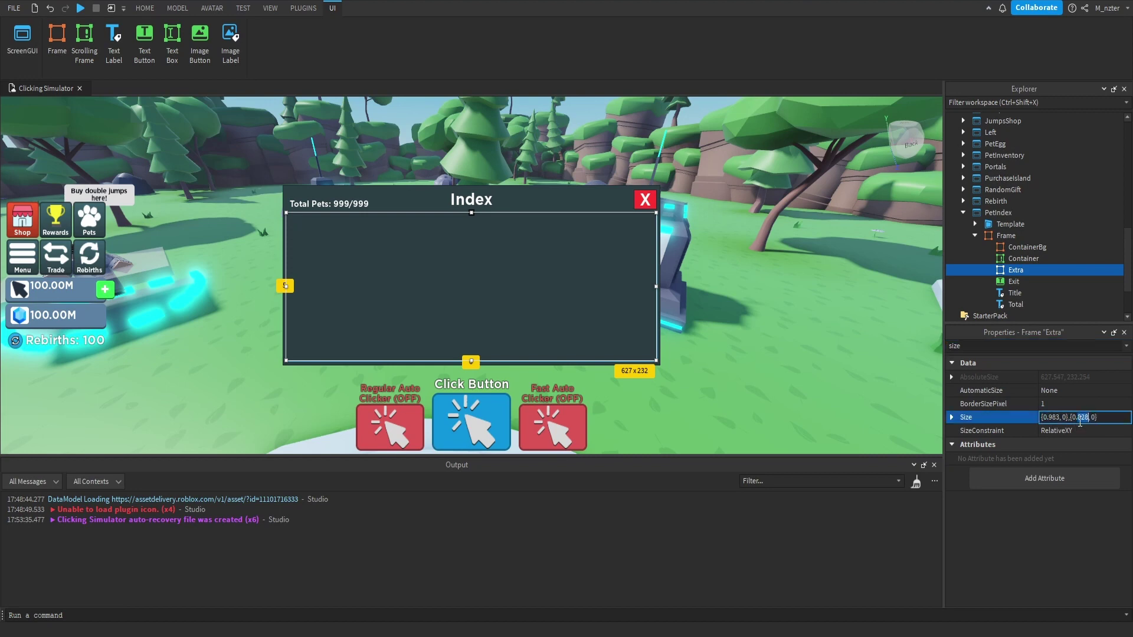
pyautogui.write('207')
pyautogui.press('Return')
# - Set the vertical scale of the Extra frame's Position to 0.765
pyautogui.doubleClick(1031, 347)
pyautogui.write('po')
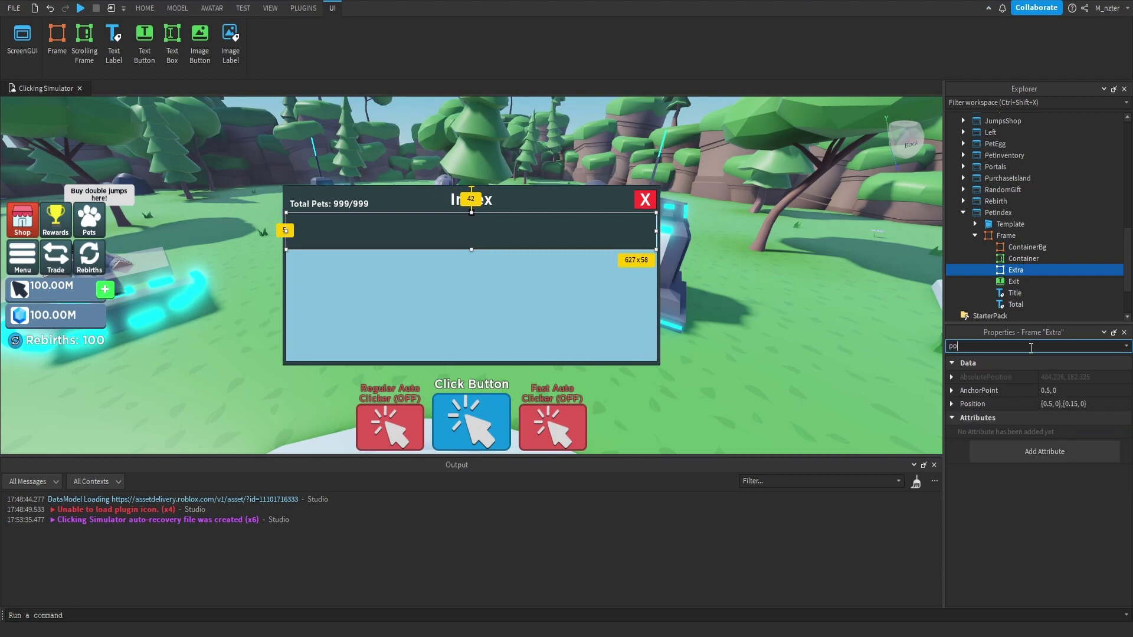
pyautogui.doubleClick(1077, 404)
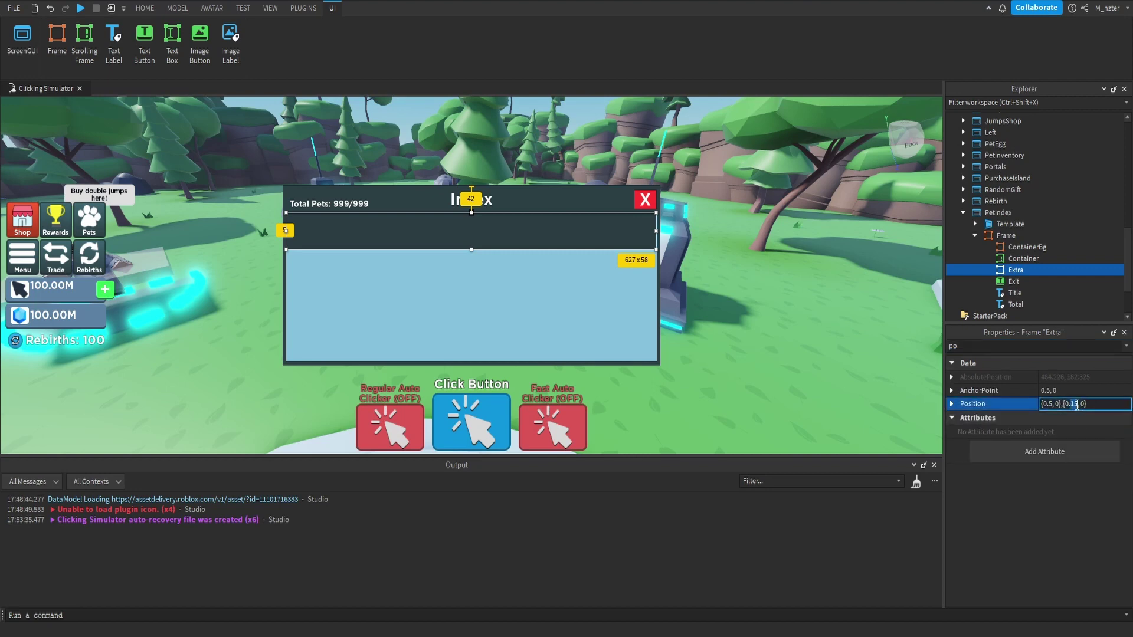
pyautogui.write('765')
pyautogui.press('Return')
# - Set the horizontal scale of the Extra frame's Size to 0.973
pyautogui.click(1019, 244)
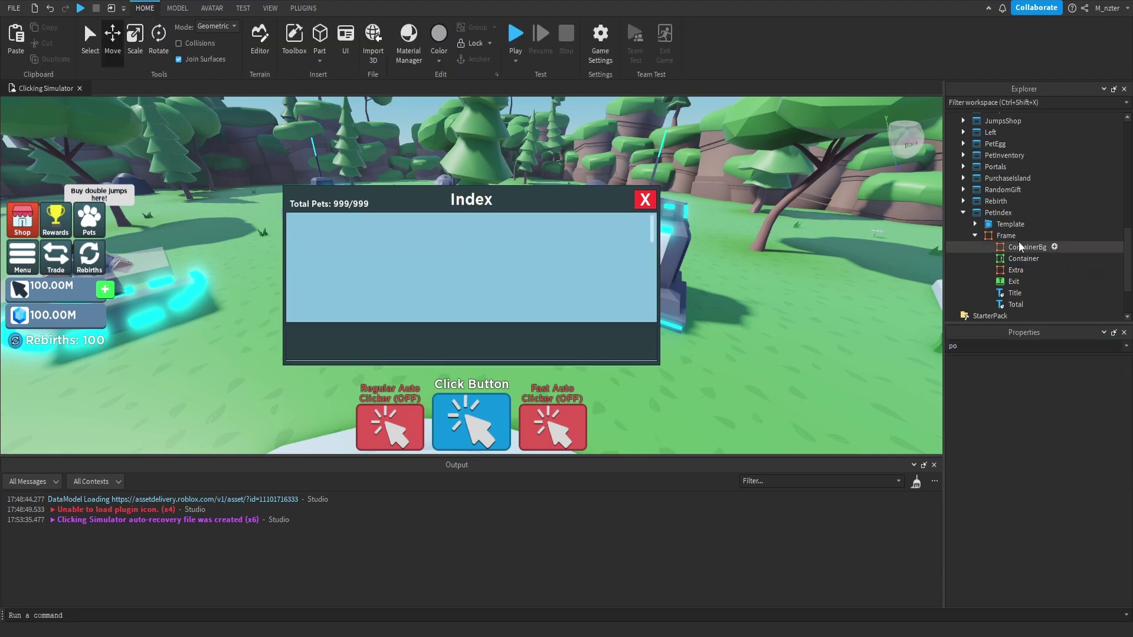
pyautogui.keyDown('ctrl'); pyautogui.click(1016, 252); pyautogui.keyUp('ctrl')
pyautogui.click(1016, 270)
pyautogui.tripleClick(1032, 346)
pyautogui.write('size')
pyautogui.click(1055, 417)
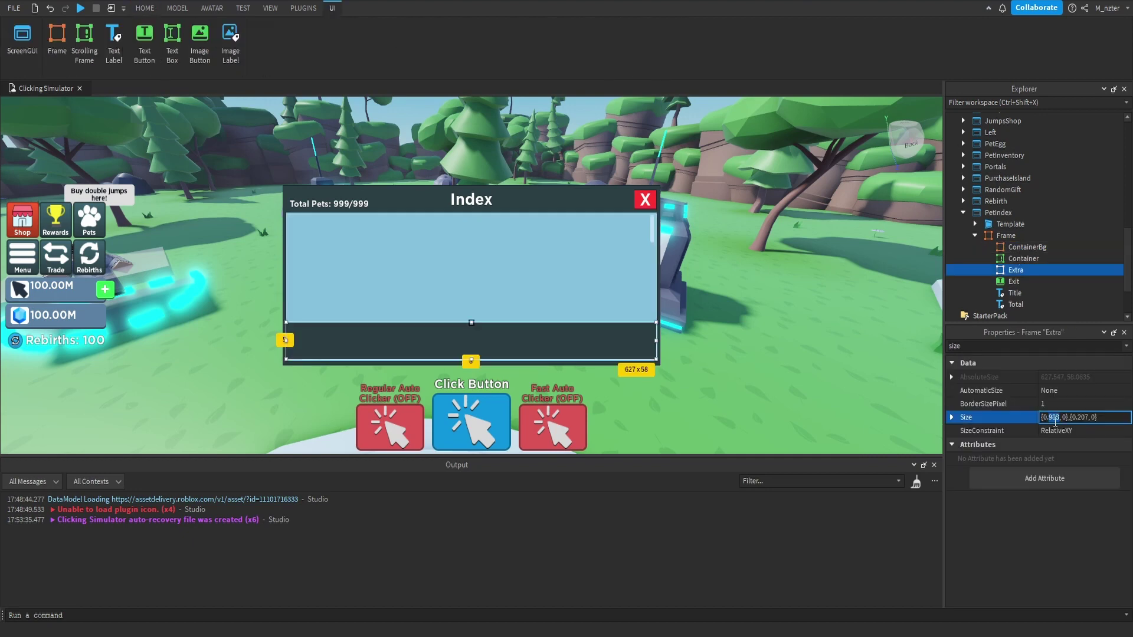
pyautogui.click(1056, 420)
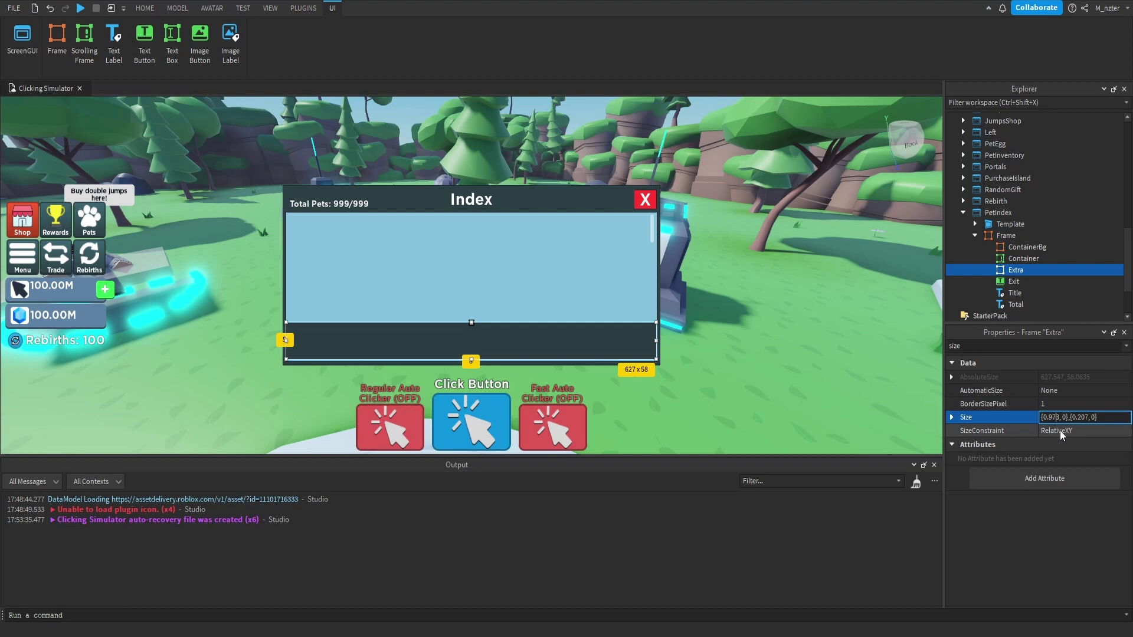
pyautogui.press('Return')
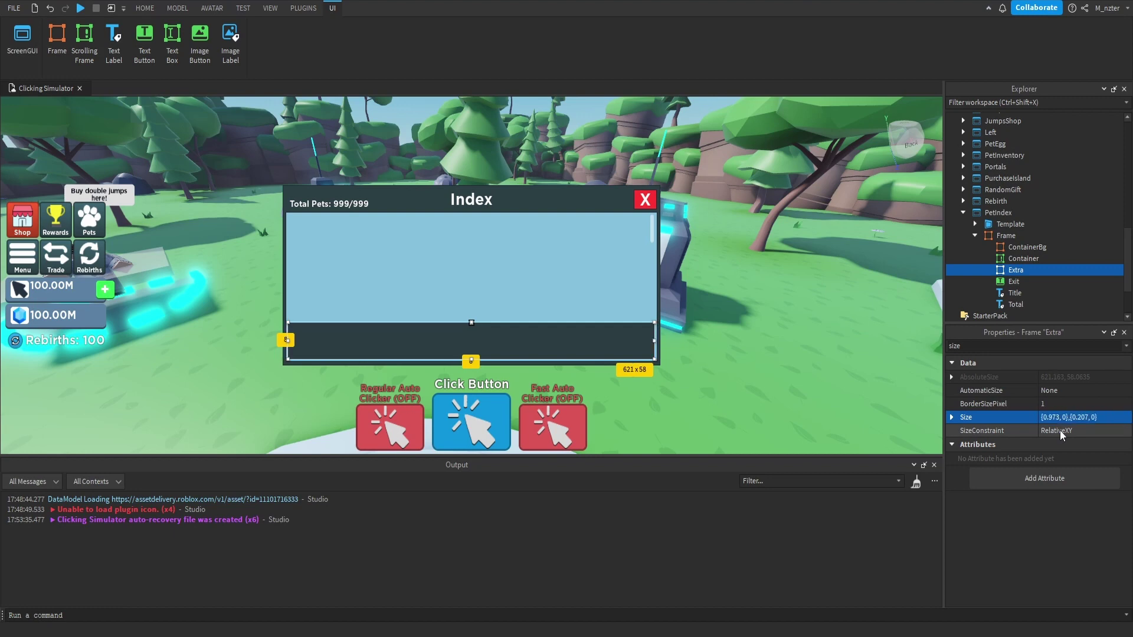
# - Duplicate the ContainerBg frame and parent the copy to the Extra frame
pyautogui.click(1014, 272)
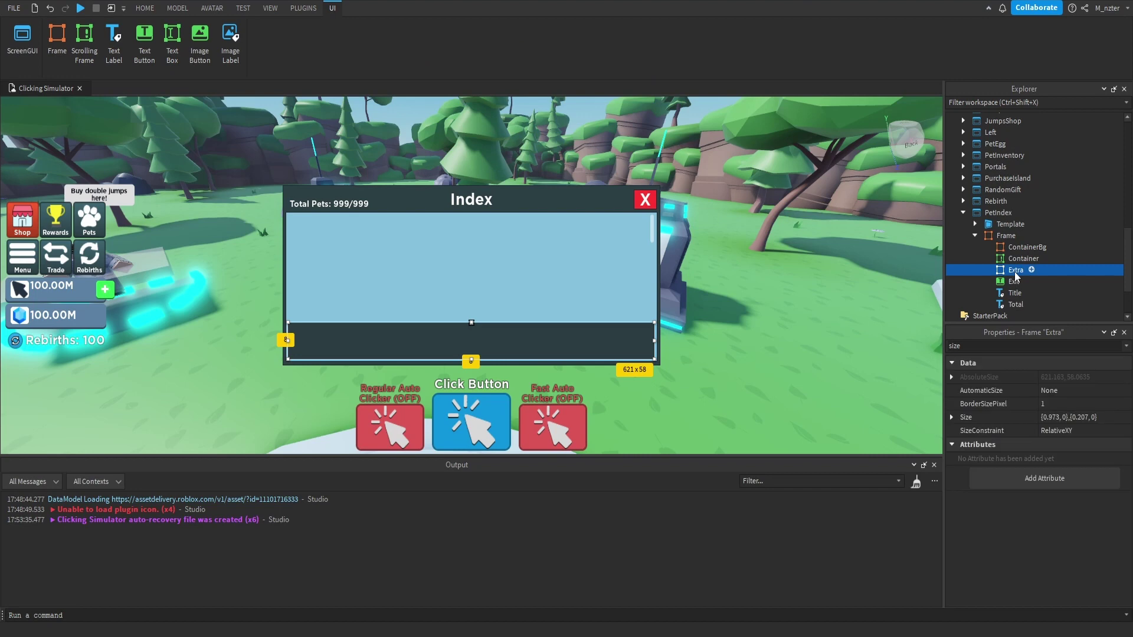
pyautogui.click(1025, 247)
pyautogui.keyDown('ctrl'); pyautogui.click(1023, 249); pyautogui.keyUp('ctrl')
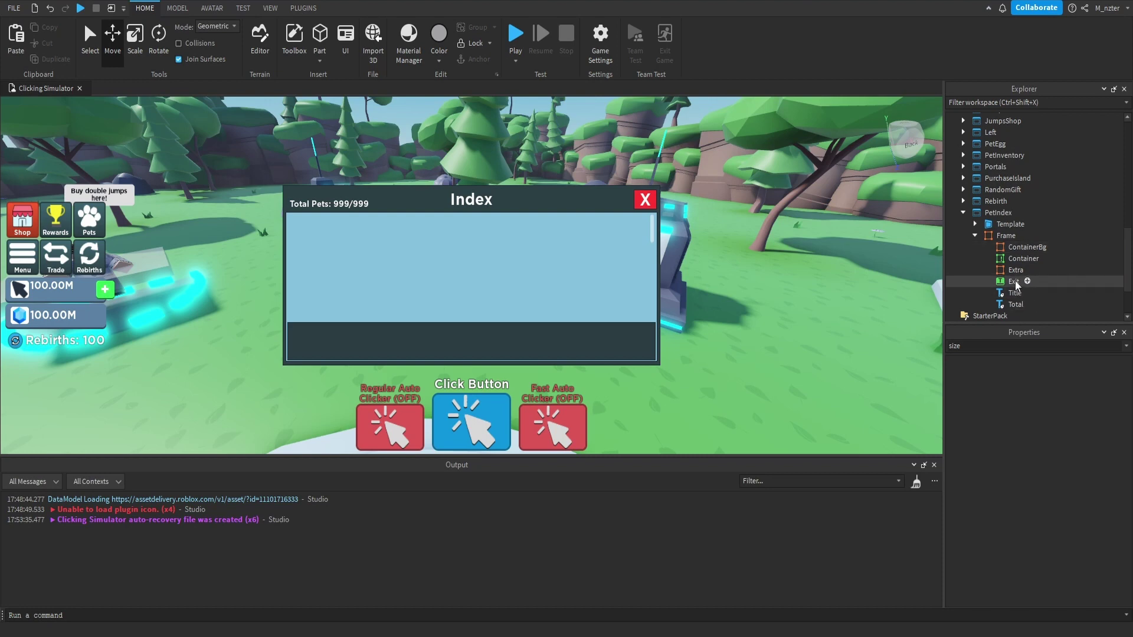
pyautogui.click(1012, 271)
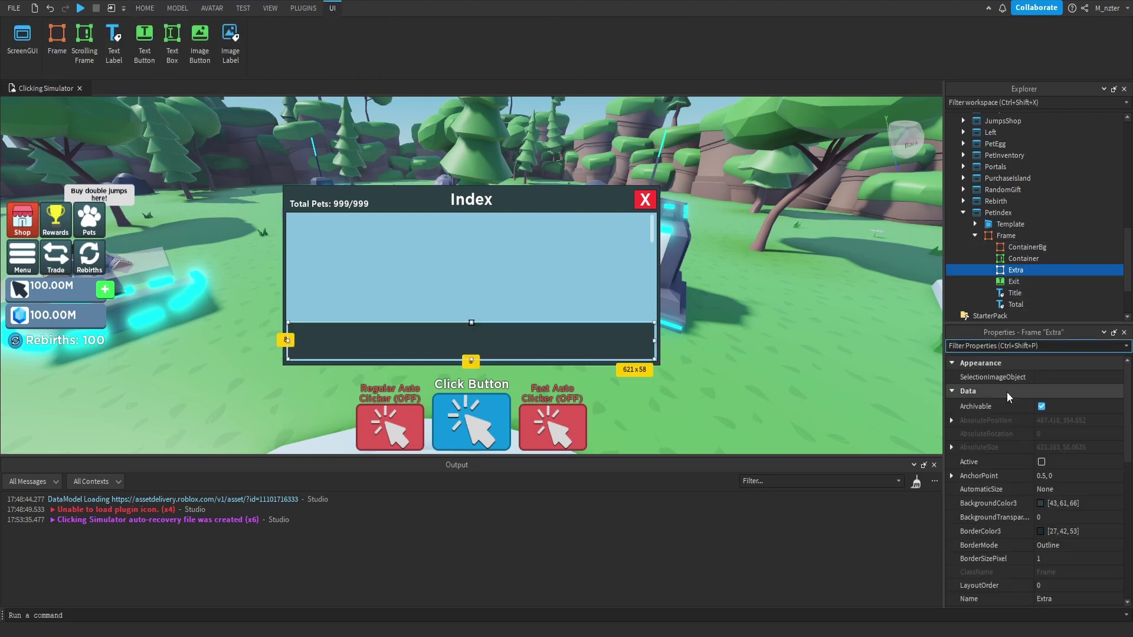
pyautogui.click(1023, 245)
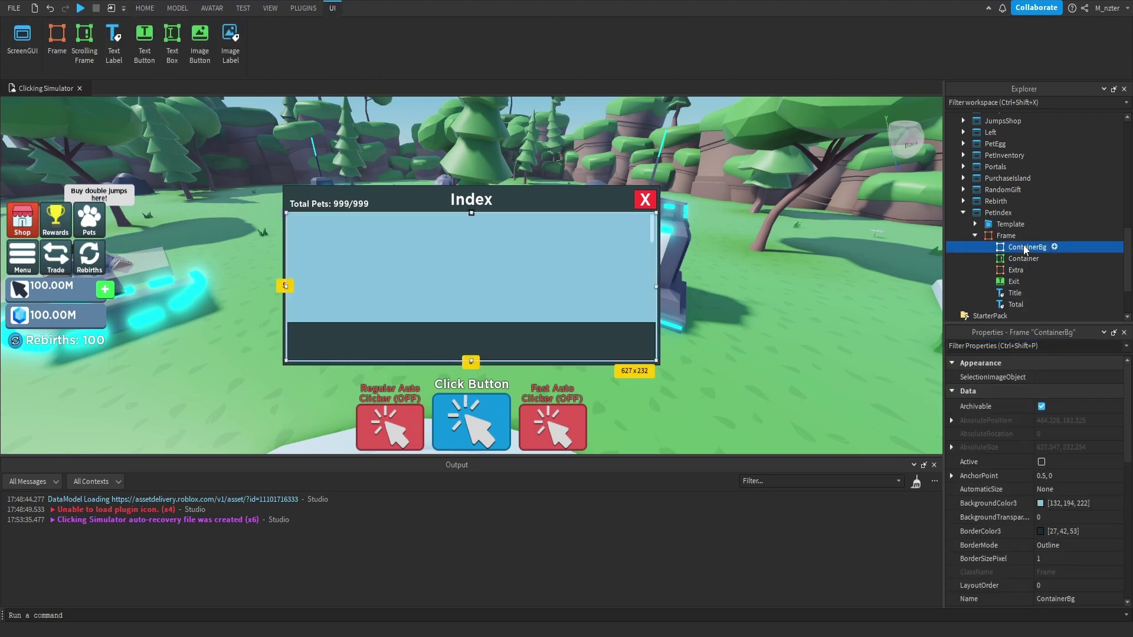
pyautogui.hotkey('ctrl', 'd')
pyautogui.moveTo(1021, 270); pyautogui.dragTo(1031, 282)
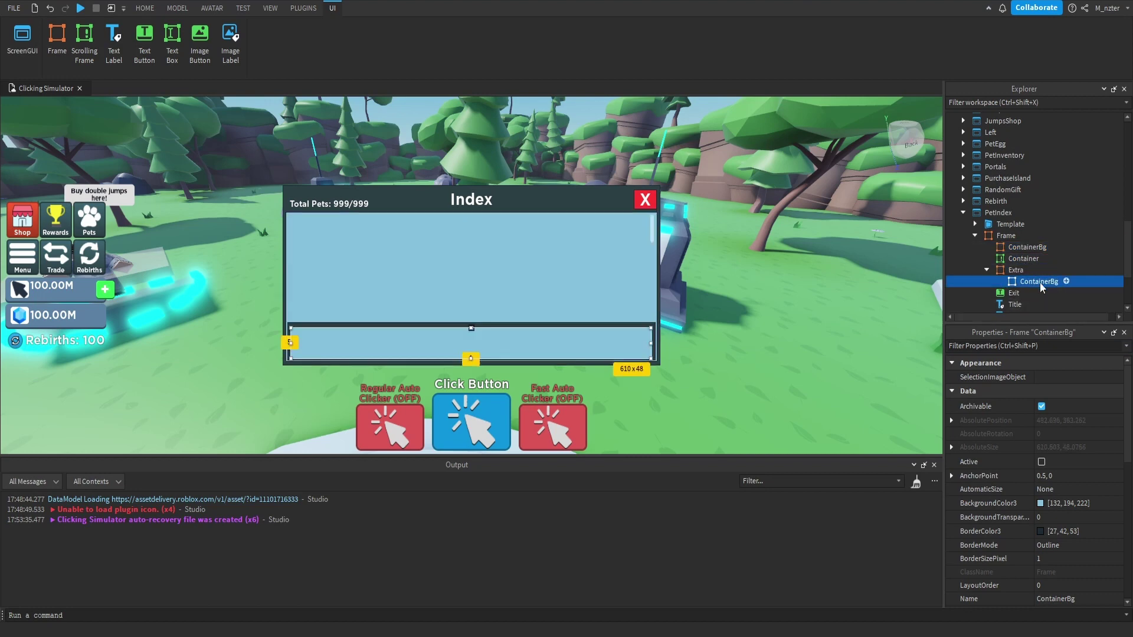
# - Centre the ContainerBg copy in Extra with Position {0.5, 0},{0.5, 0} and AnchorPoint 0.5, 0.5
pyautogui.click(1045, 346)
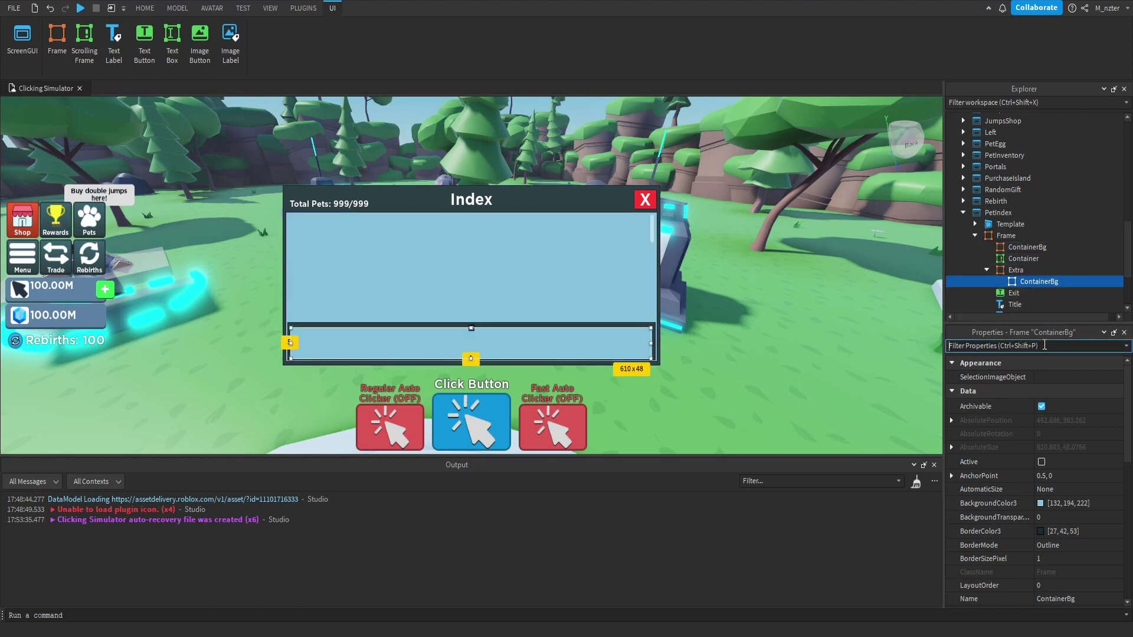
pyautogui.write('po')
pyautogui.click(1075, 404)
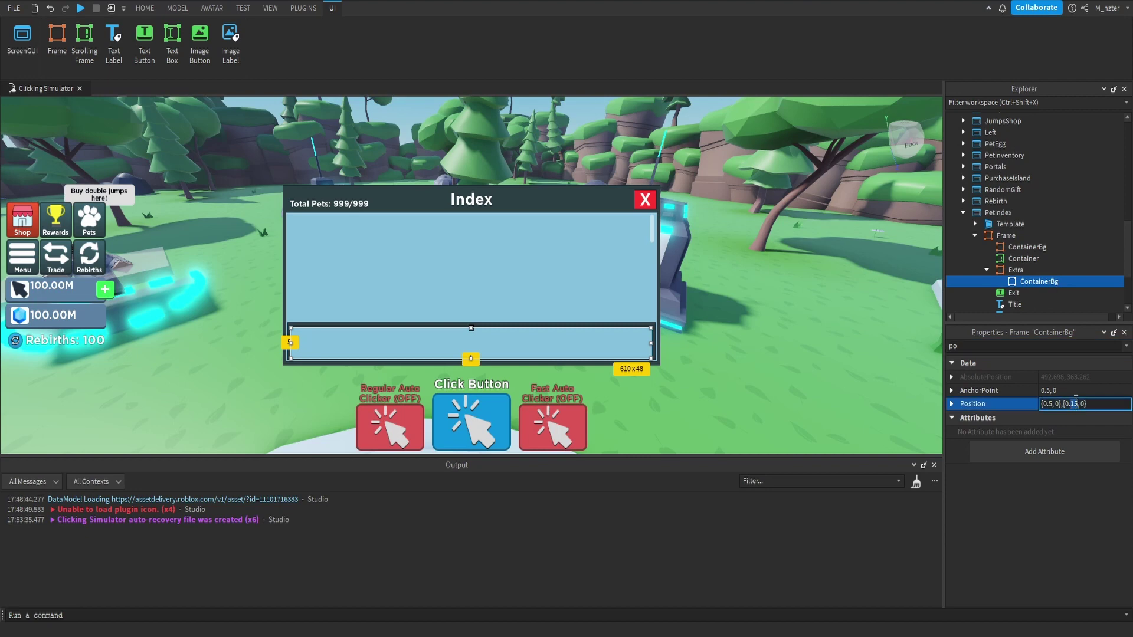
pyautogui.press('BackSpace')
pyautogui.click(1078, 389)
pyautogui.write('.5')
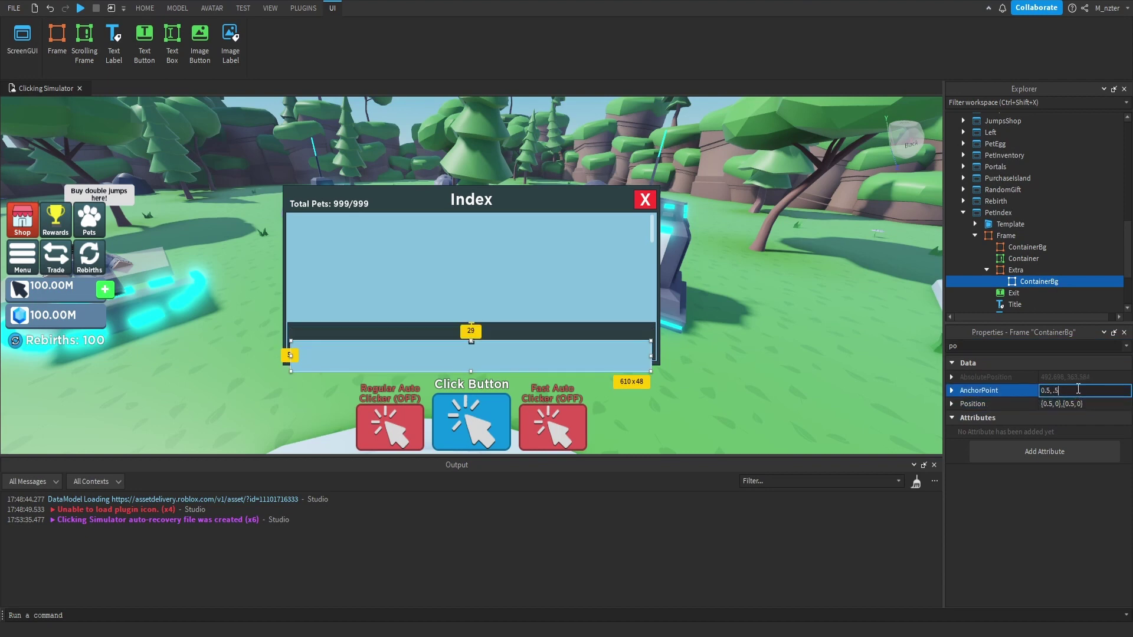
pyautogui.press('Return')
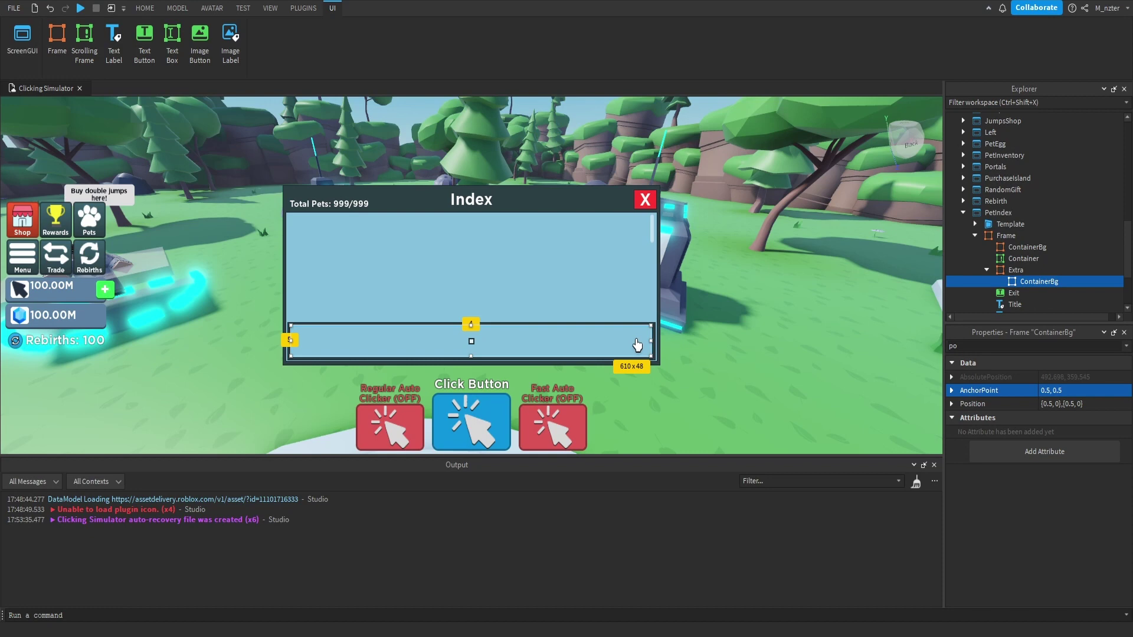
# - Set the Size of the ContainerBg copy in Extra to {0.995, 0},{0.92, 0}
pyautogui.hotkey('ctrl', 'shift', 'p')
pyautogui.write('size')
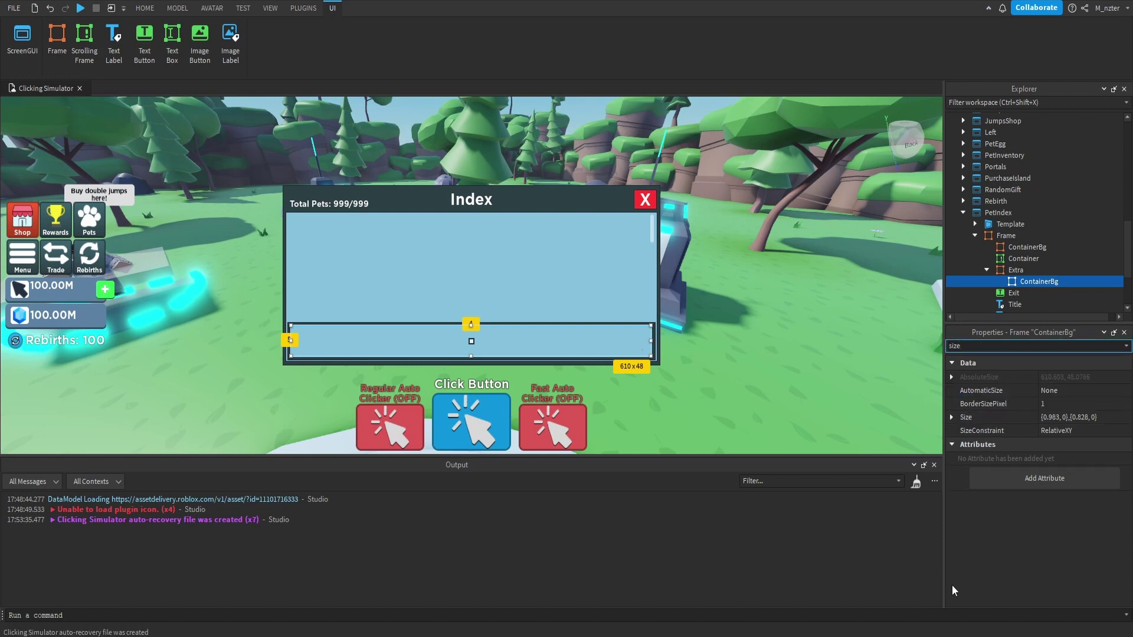
pyautogui.click(1055, 417)
pyautogui.doubleClick(1055, 417)
pyautogui.write('995')
pyautogui.press('Tab')
pyautogui.write('95')
pyautogui.press('Return')
pyautogui.press('Escape')
# - Rename the ContainerBg copy inside Extra as Bg
pyautogui.click(1016, 270)
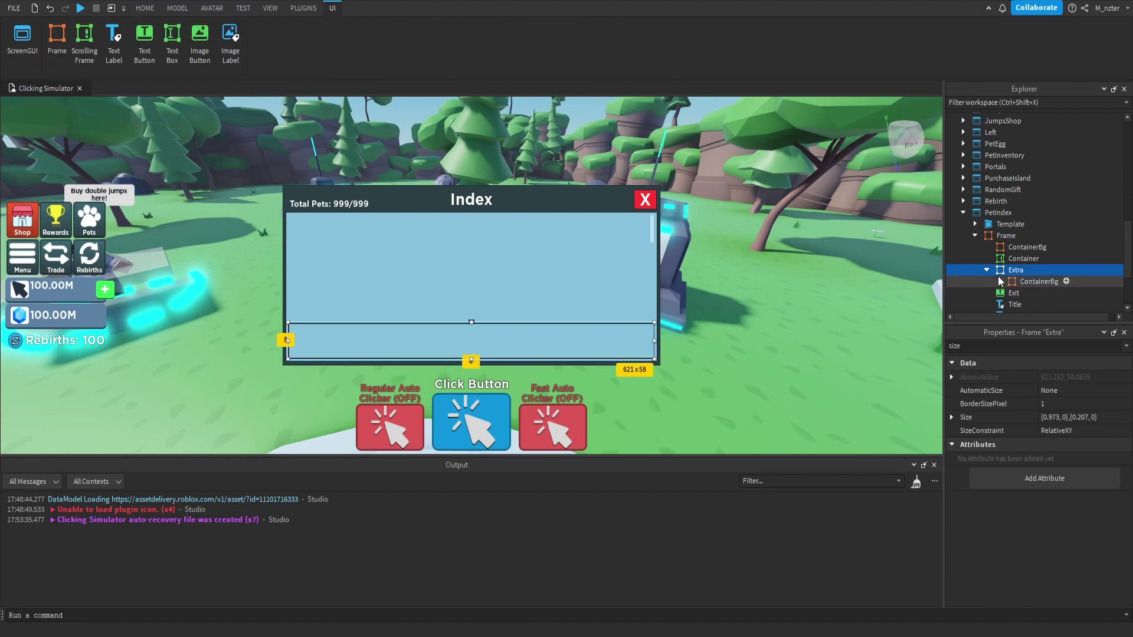
pyautogui.click(1022, 282)
pyautogui.click(1025, 283)
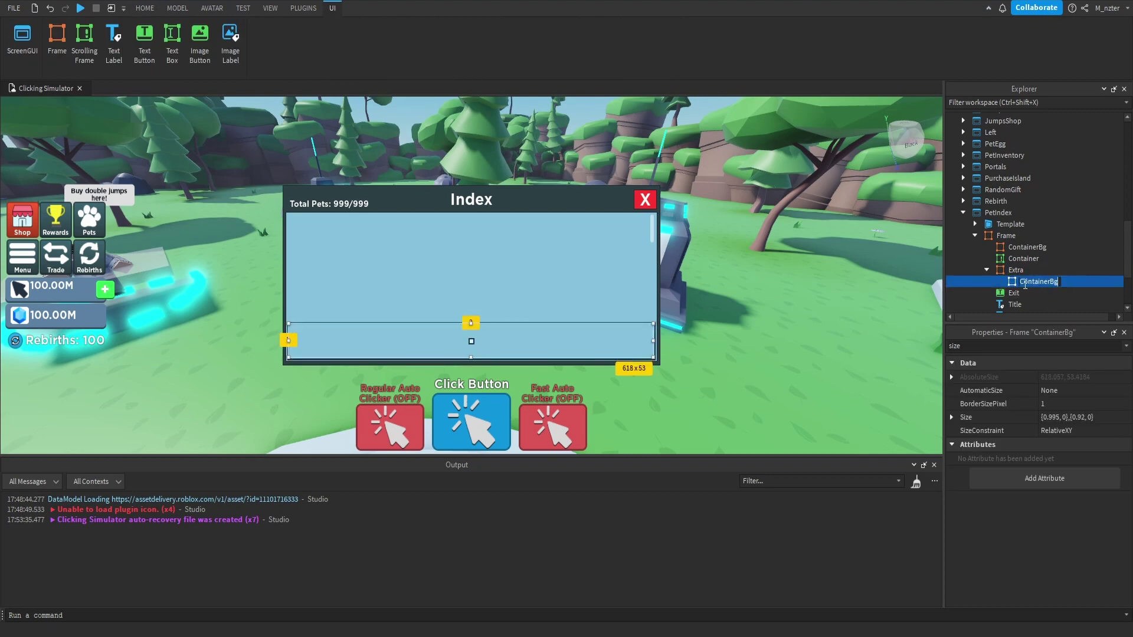
pyautogui.write('Bg')
pyautogui.press('Return')
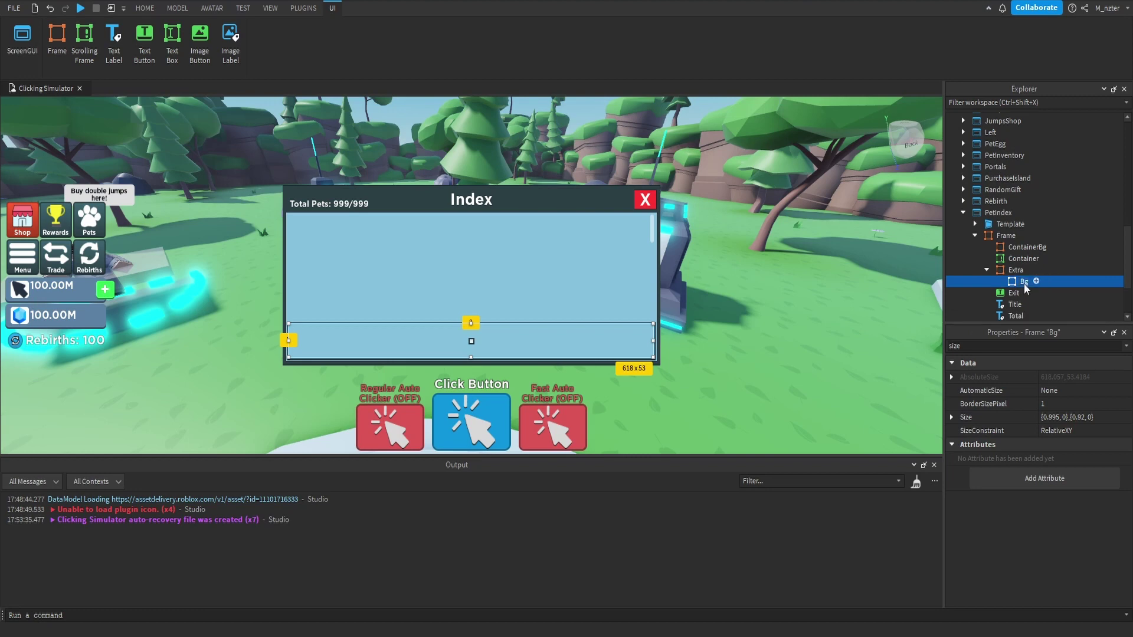
pyautogui.click(933, 391)
# - Duplicate the Title label into the Extra frame and set the vertical scale of the copy's Size to 0.3
pyautogui.scroll(-1, 1030, 273)
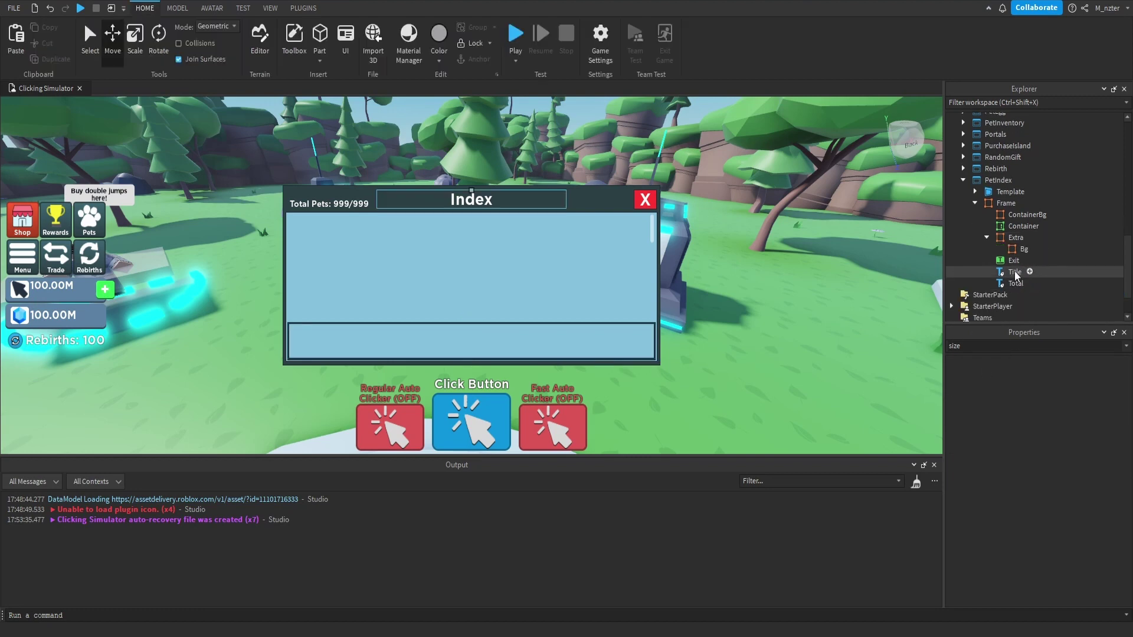
pyautogui.click(1015, 273)
pyautogui.hotkey('ctrl', 'd')
pyautogui.moveTo(1013, 284); pyautogui.dragTo(1018, 239)
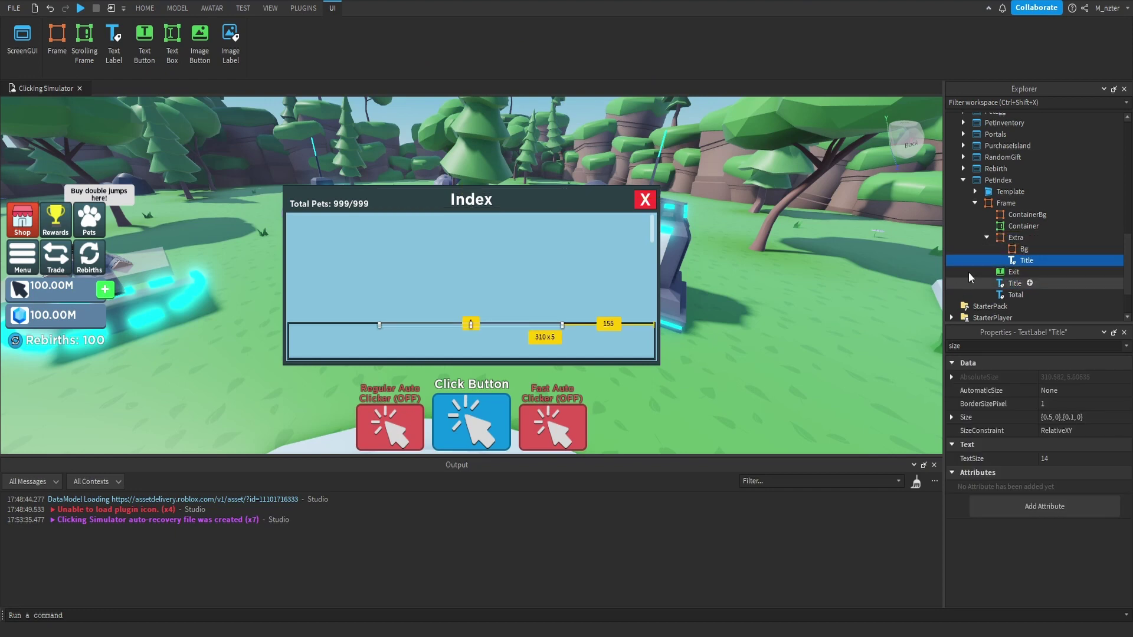
pyautogui.click(1071, 418)
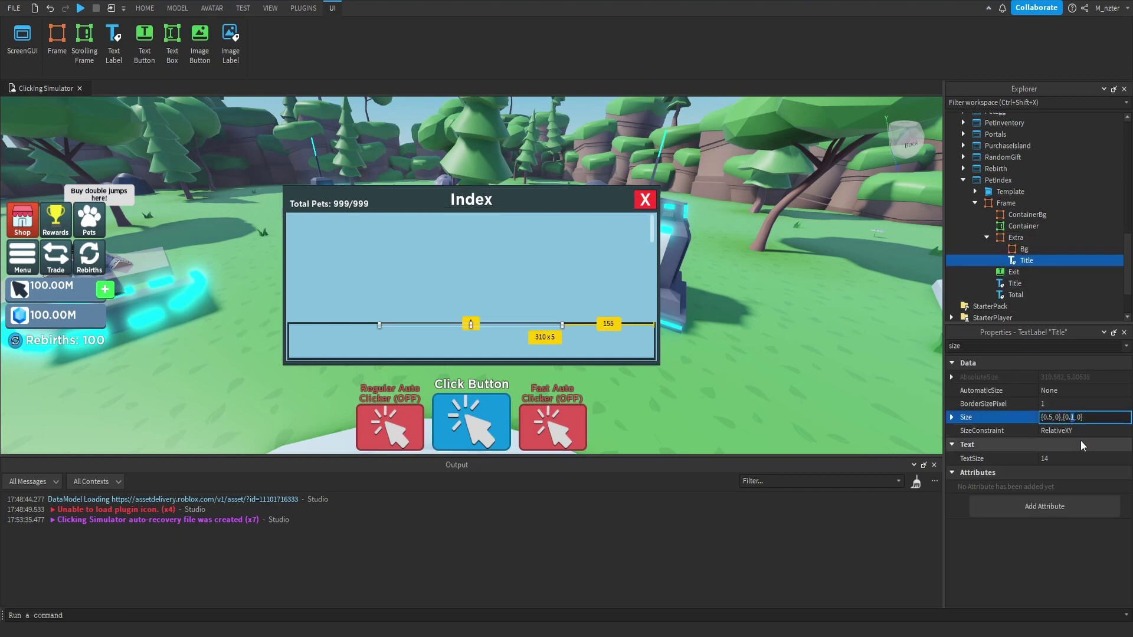
pyautogui.press('Return')
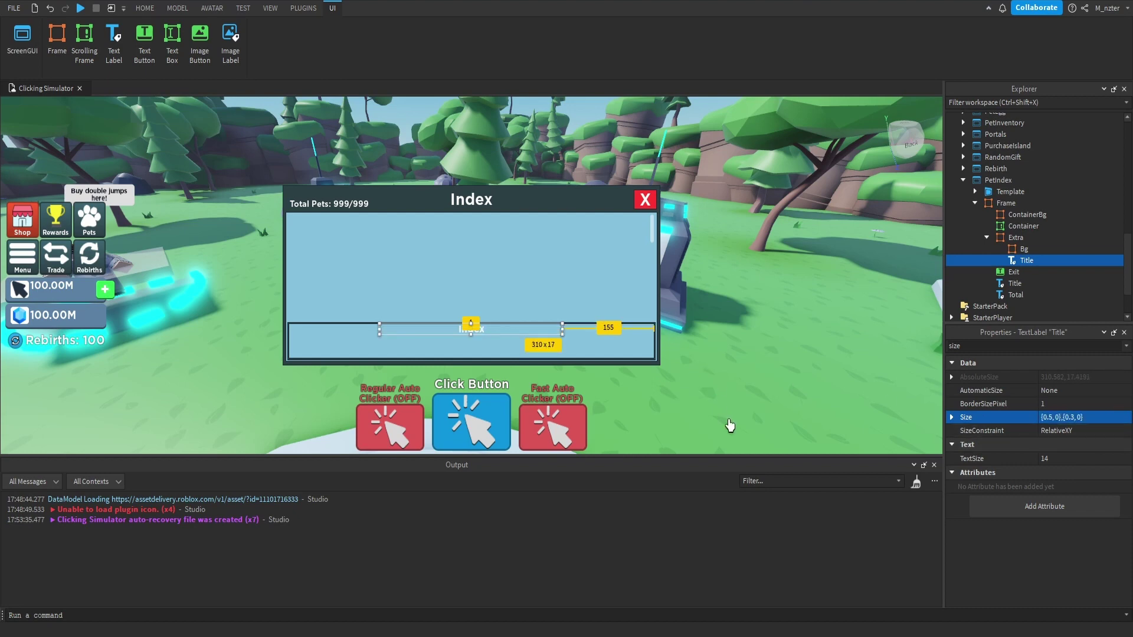
# - Set the Text of Extra's Title label to "Get extra pets equipped!"
pyautogui.doubleClick(956, 346)
pyautogui.write('text')
pyautogui.click(1066, 406)
pyautogui.write('Ge')
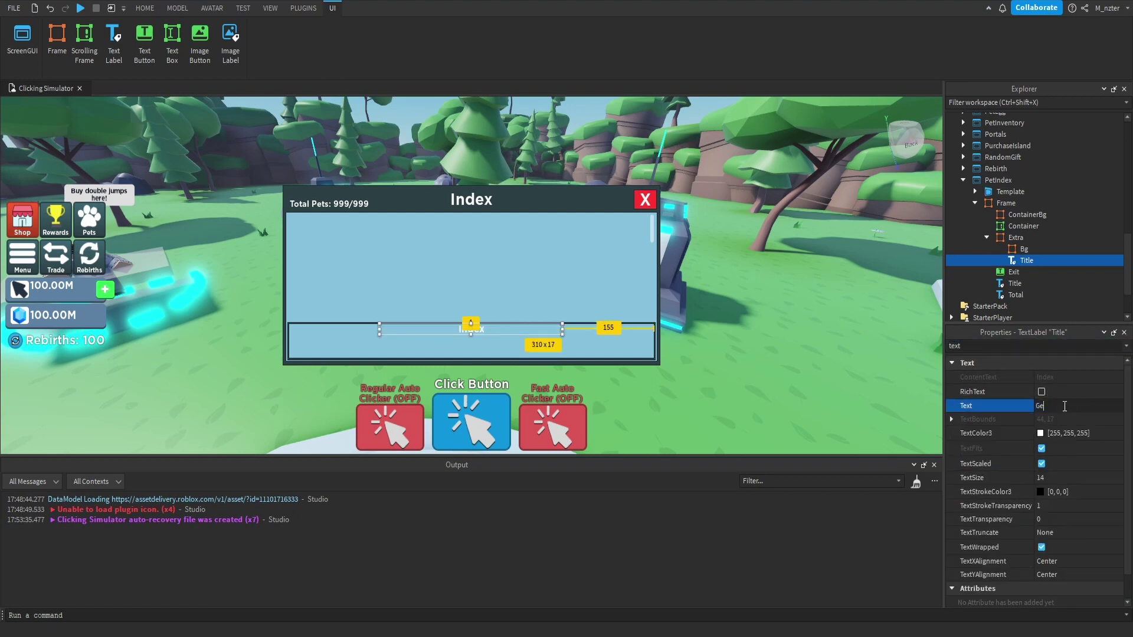
pyautogui.write('t extra pets equipped!')
pyautogui.press('Return')
# - Set the vertical scale of the Position of Extra's Title label to 0.105
pyautogui.hotkey('ctrl', 'shift', 'p')
pyautogui.write('po')
pyautogui.click(1075, 408)
pyautogui.doubleClick(1076, 408)
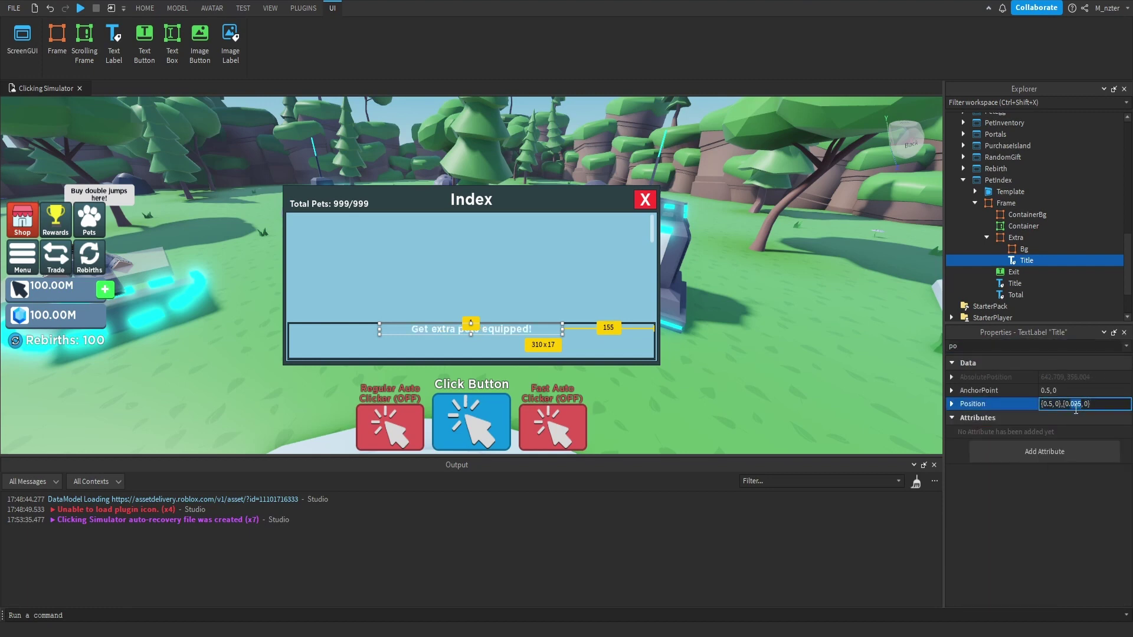
pyautogui.write('105')
pyautogui.press('Return')
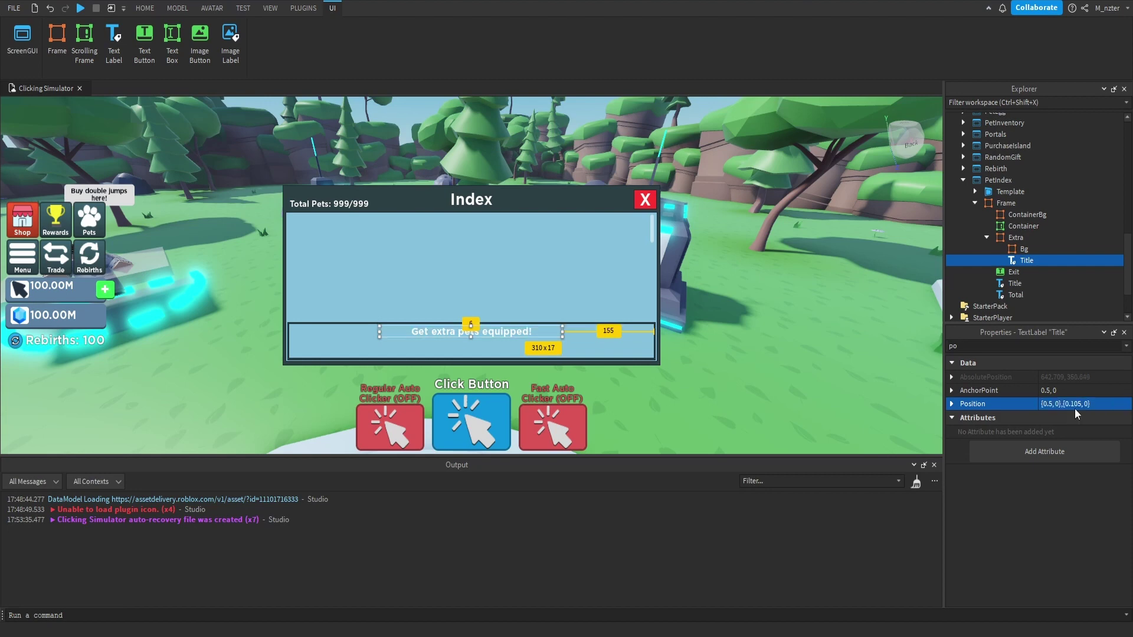
# - Duplicate the Bg frame inside Extra and rename the copy as ProgressBar
pyautogui.click(1021, 251)
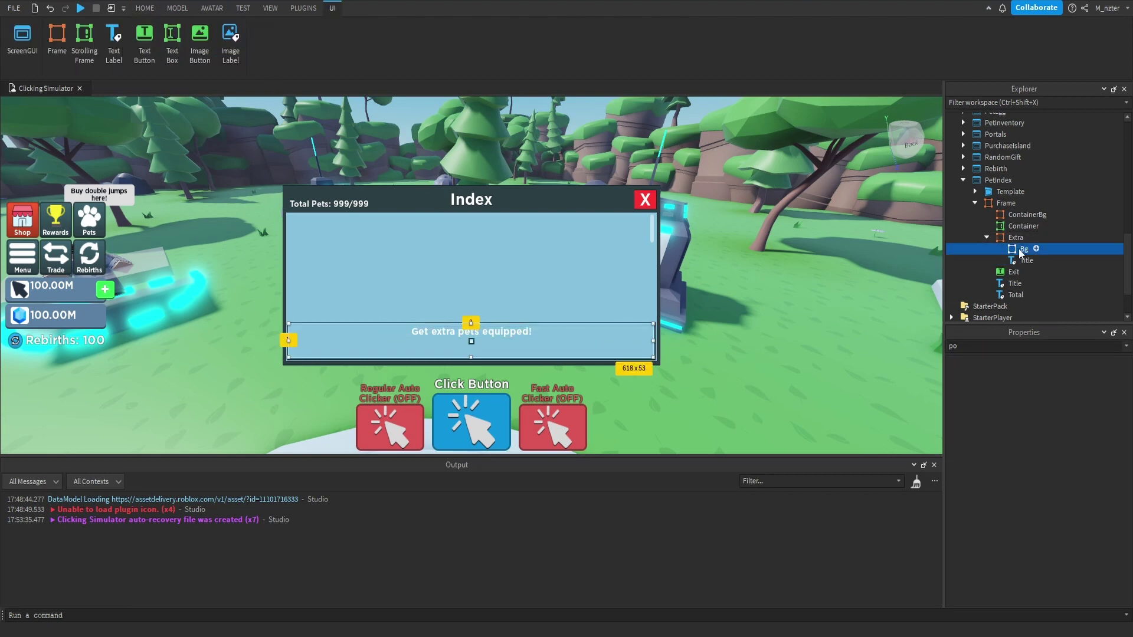
pyautogui.hotkey('ctrl', 'd')
pyautogui.doubleClick(1020, 260)
pyautogui.write('ProgressBar')
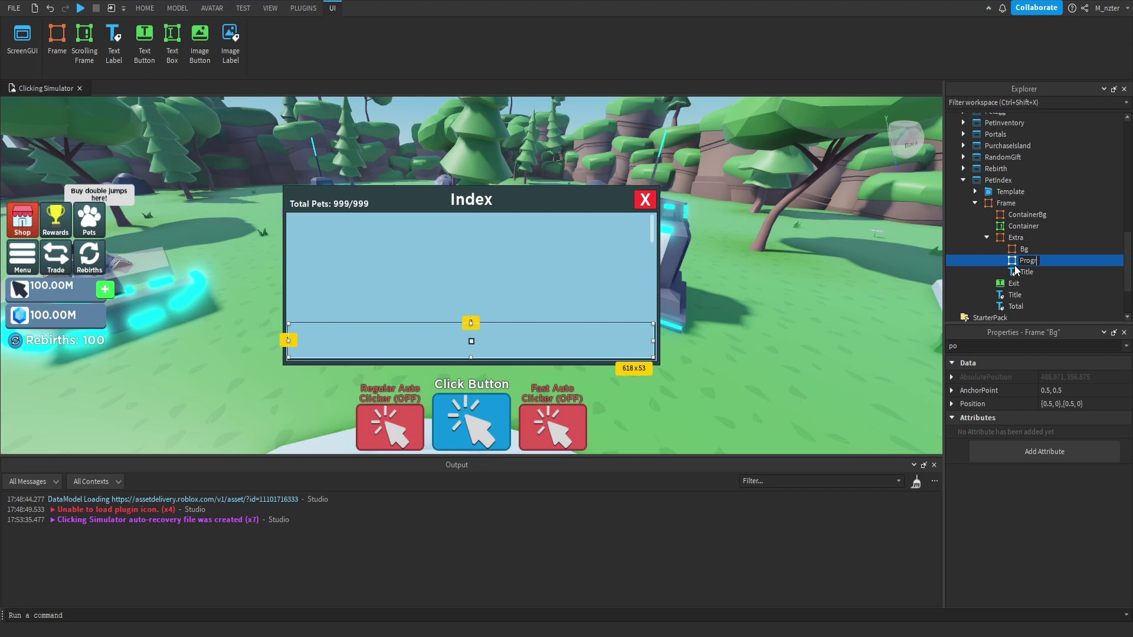
# - Set ProgressBar's BackgroundColor3 to the dark header colour (42, 60, 65) sampled from the Index window
pyautogui.doubleClick(1039, 346)
pyautogui.write('bac')
pyautogui.click(1045, 377)
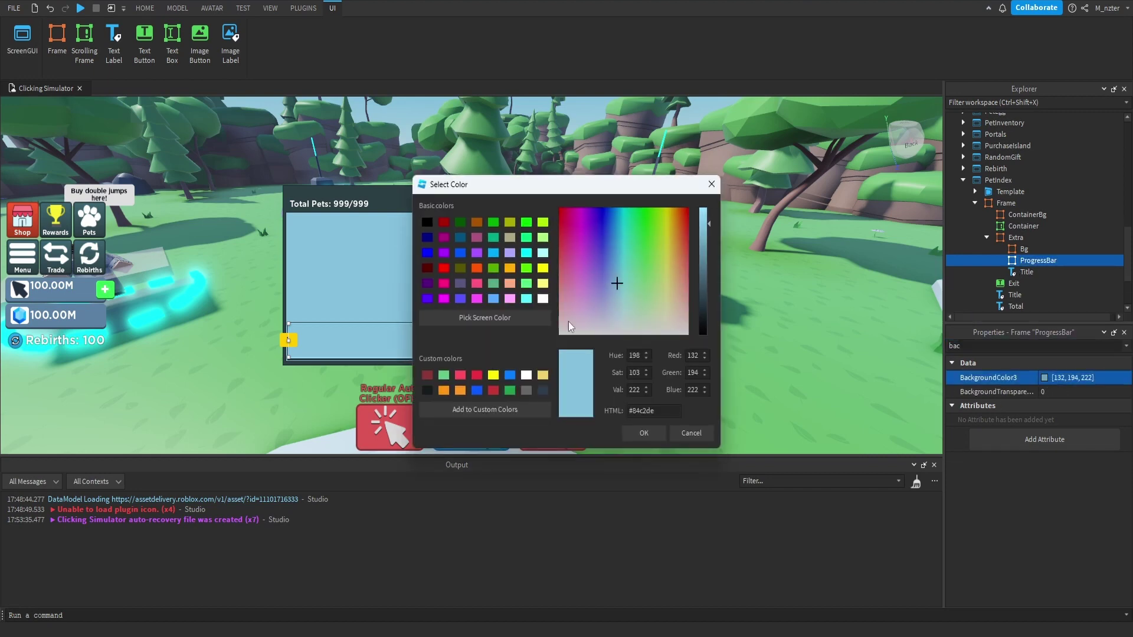
pyautogui.click(485, 317)
pyautogui.click(406, 202)
pyautogui.press('Return')
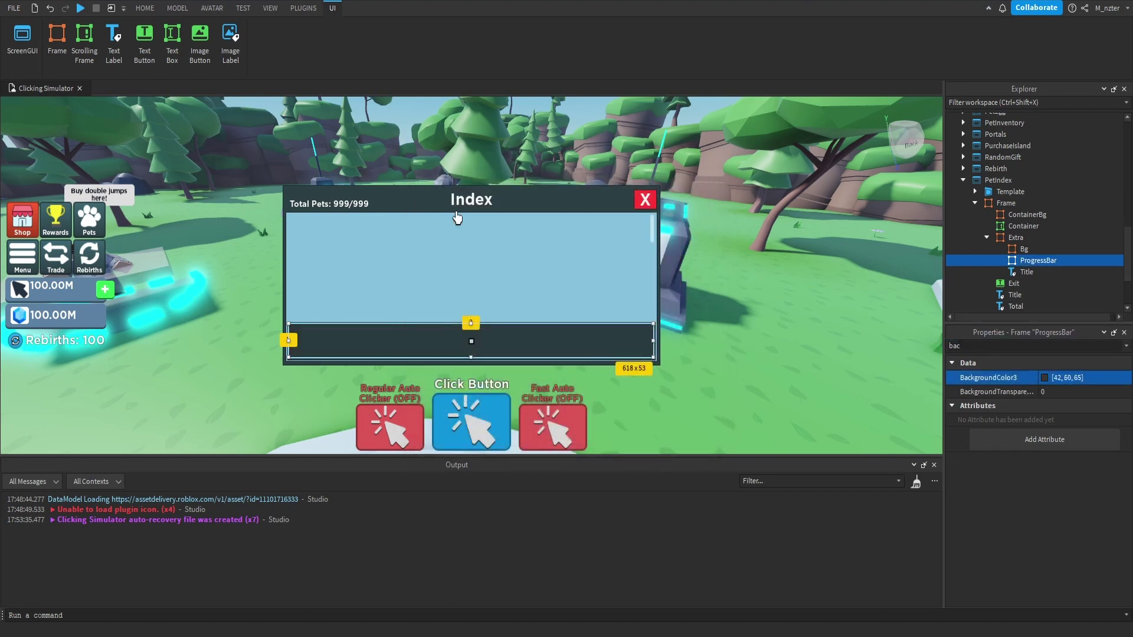
# - Set ProgressBar's Size to {0.7, 0},{0.312, 0} and its AnchorPoint to 0.5, 0
pyautogui.doubleClick(1036, 346)
pyautogui.write('size')
pyautogui.doubleClick(1054, 417)
pyautogui.write('7')
pyautogui.moveTo(1080, 416); pyautogui.dragTo(1070, 418)
pyautogui.write('312')
pyautogui.press('Return')
pyautogui.click(1065, 391)
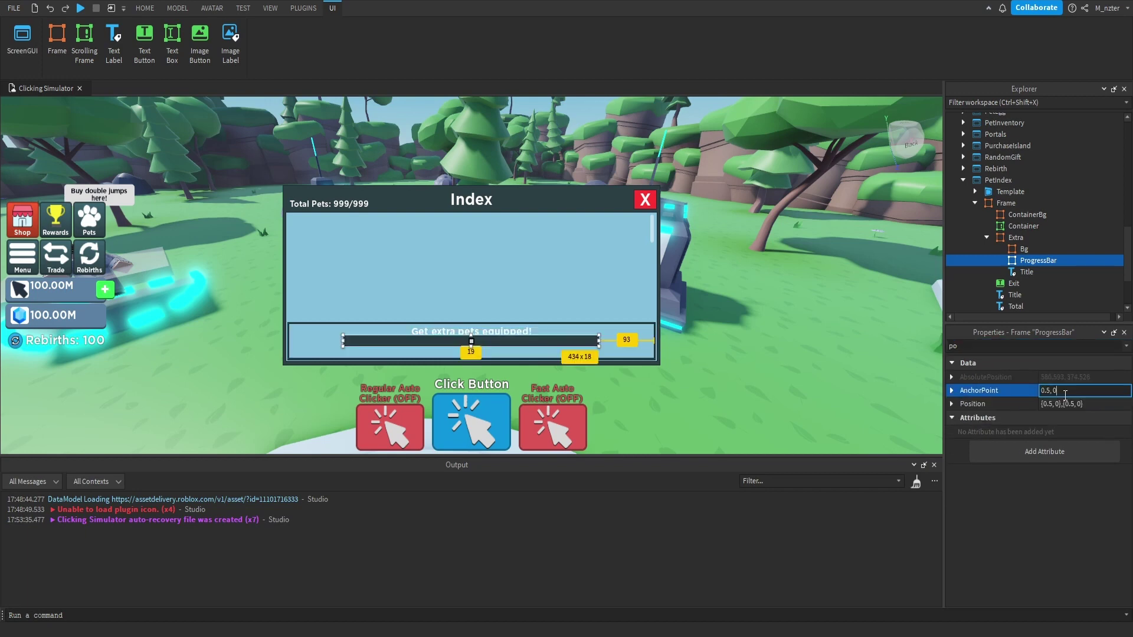
pyautogui.press('Return')
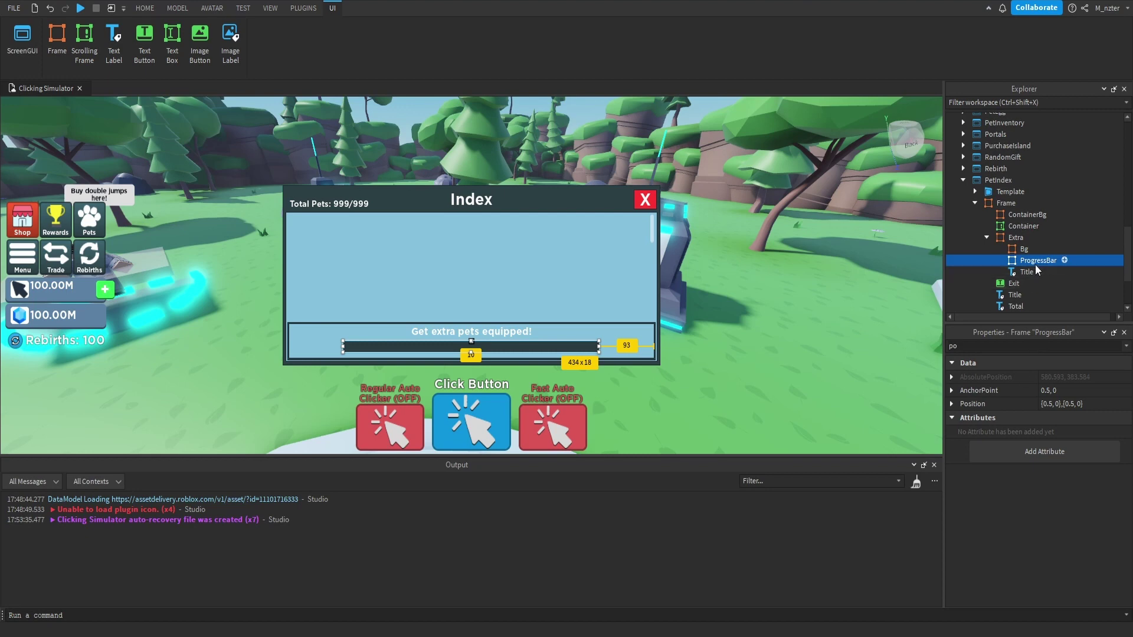
# - Duplicate ProgressBar, parent the copy to the original ProgressBar and rename it as Progress
pyautogui.hotkey('ctrl', 'd')
pyautogui.moveTo(1038, 273); pyautogui.dragTo(1044, 261)
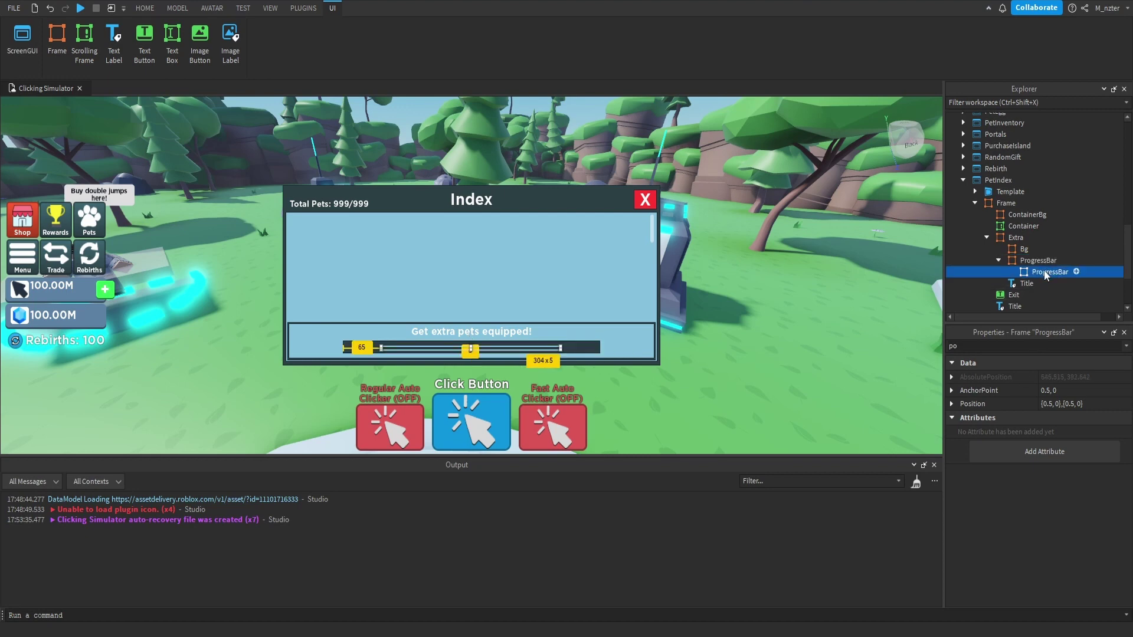
pyautogui.press('BackSpace')
pyautogui.press('BackSpace')
pyautogui.press('BackSpace')
pyautogui.press('Return')
# - Set the Progress frame's BackgroundColor3 to a light yellow
pyautogui.click(1045, 377)
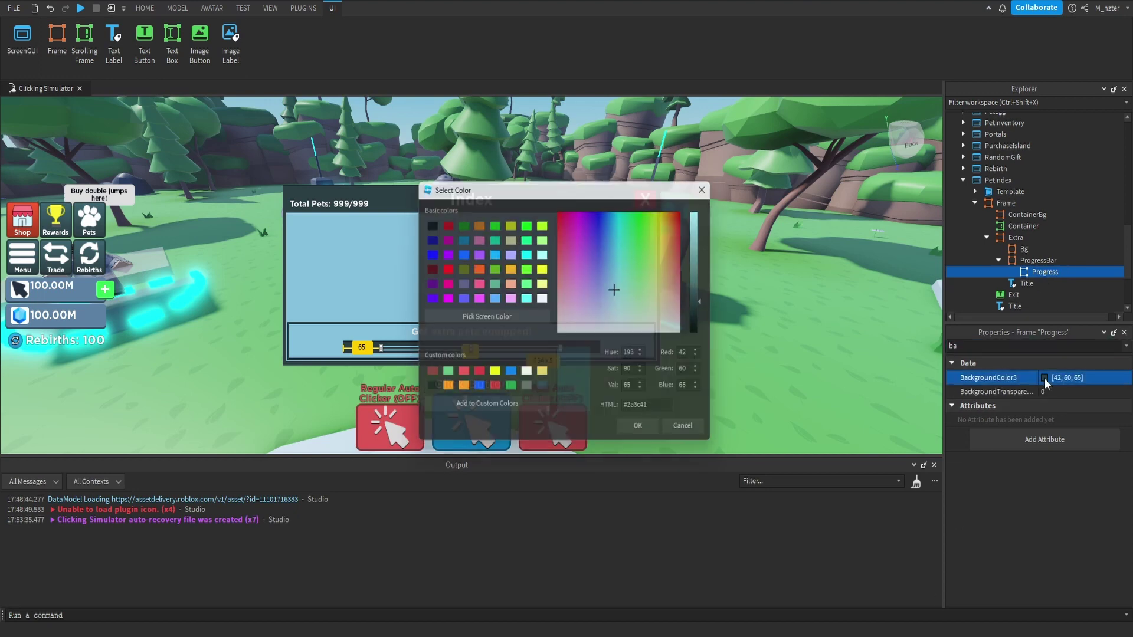
pyautogui.click(667, 257)
pyautogui.moveTo(703, 257); pyautogui.dragTo(703, 242)
pyautogui.moveTo(676, 190); pyautogui.dragTo(777, 169)
pyautogui.click(803, 202)
pyautogui.click(752, 417)
# - Set the Progress frame's Size to {0.5, 0},{1, 0}
pyautogui.write('size')
pyautogui.click(1050, 417)
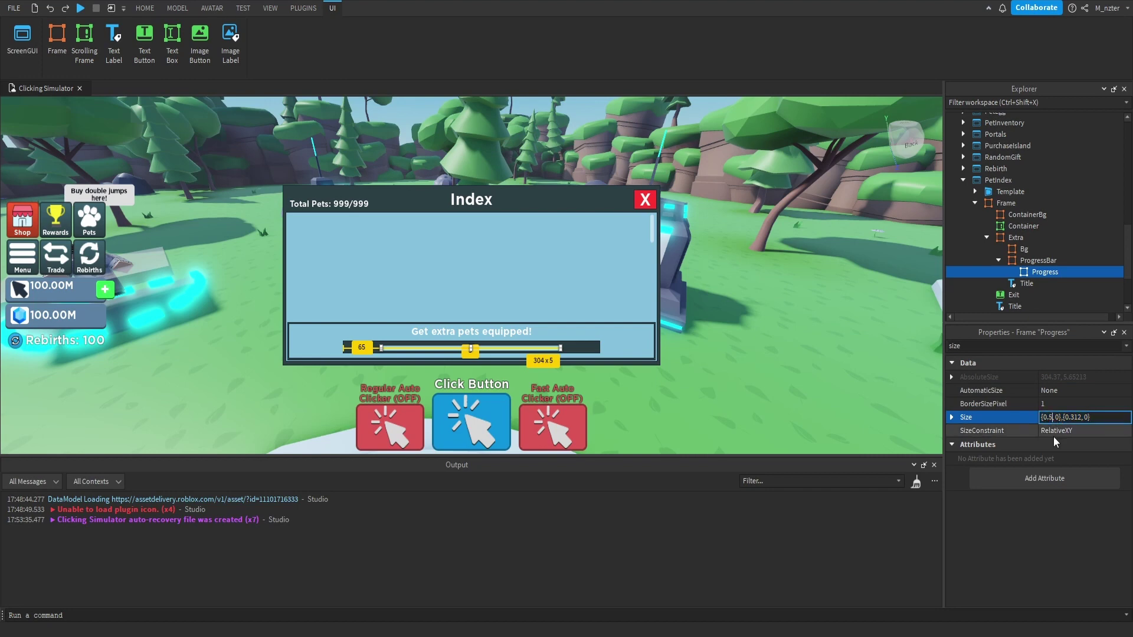
pyautogui.click(1080, 417)
pyautogui.press('BackSpace')
pyautogui.press('BackSpace')
pyautogui.press('BackSpace')
pyautogui.press('BackSpace')
pyautogui.press('BackSpace')
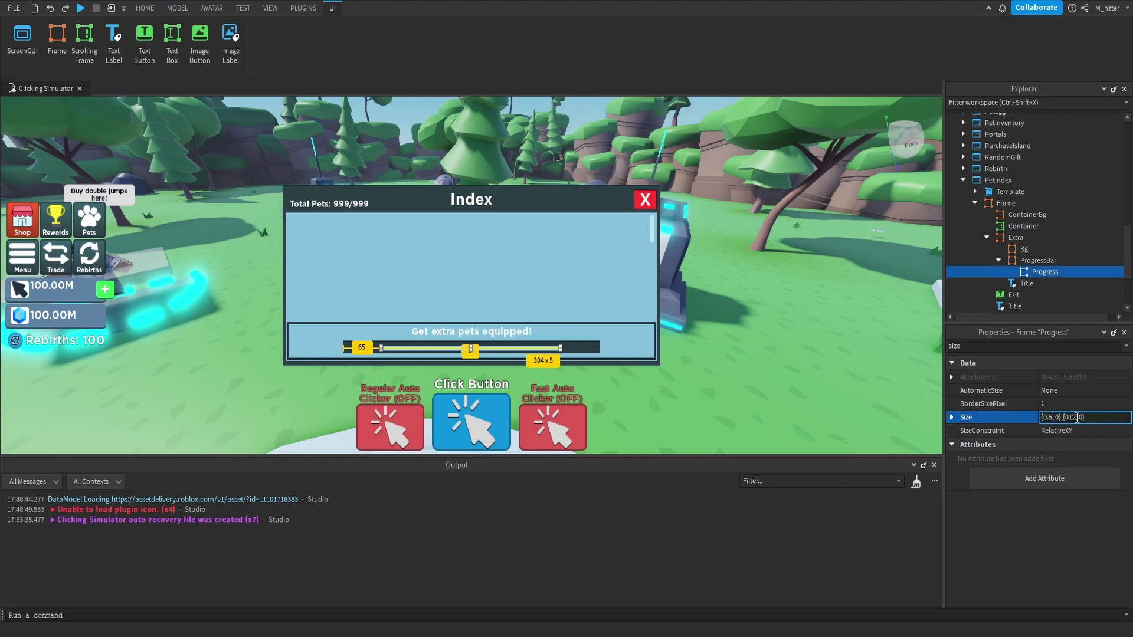
pyautogui.write('1')
# - Align Progress to the start of the bar with AnchorPoint 0,0 and Position 0,0,0,0
pyautogui.click(1068, 346)
pyautogui.write('po')
pyautogui.click(1070, 388)
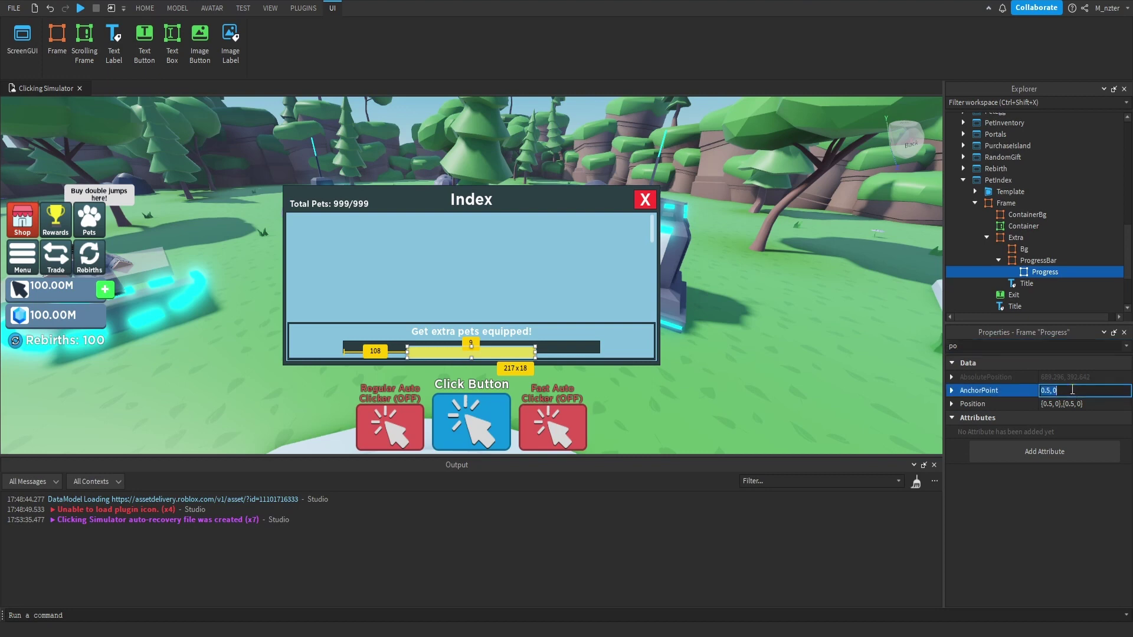
pyautogui.write('0,0')
pyautogui.press('Tab')
pyautogui.write('0,0')
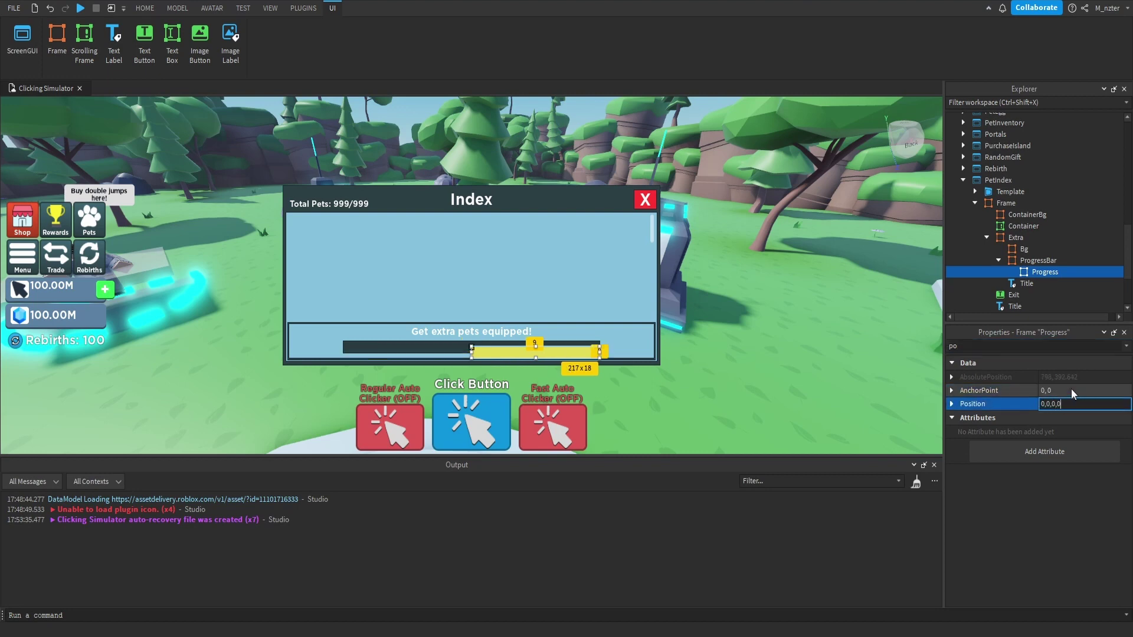
pyautogui.press('Return')
# - Duplicate the Title label inside Extra and rename the copy as +1
pyautogui.click(1026, 283)
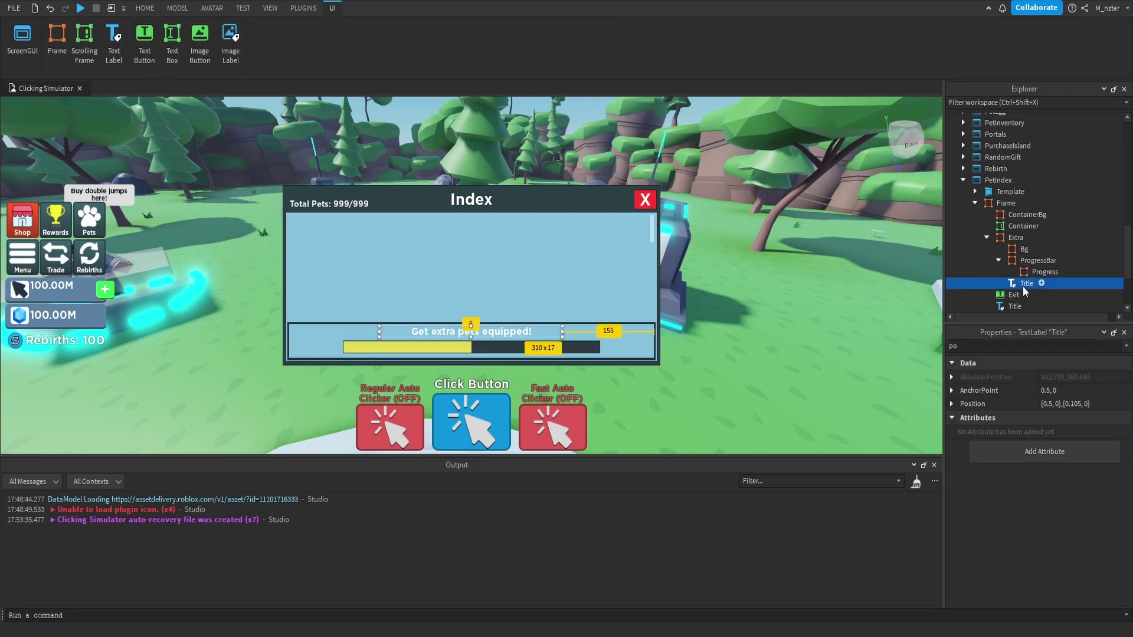
pyautogui.hotkey('ctrl', 'd')
pyautogui.doubleClick(1031, 296)
pyautogui.write('+1')
pyautogui.press('Return')
# - Set the Text of the +1 label to "+1 Pe"
pyautogui.click(1054, 346)
pyautogui.write('text')
pyautogui.click(1079, 406)
pyautogui.write('+1 Pe')
# - Set the +1 label's Size to {0.114, 0},{0.3, 0} and its Position to {0.915, 0},{0.5, 0}
pyautogui.click(1067, 418)
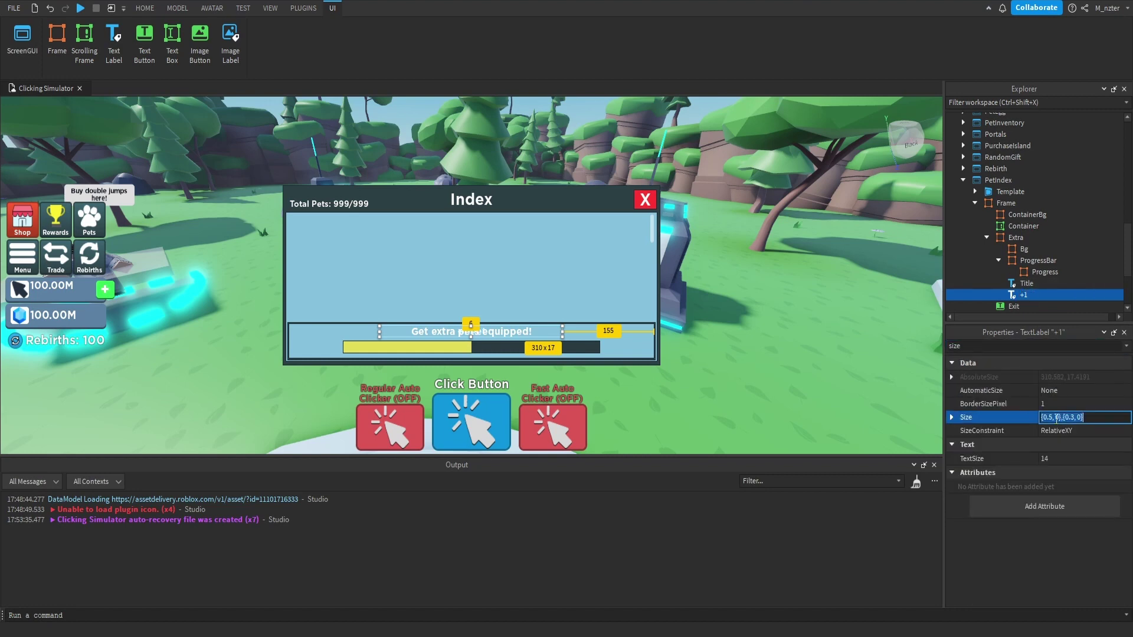
pyautogui.click(1072, 417)
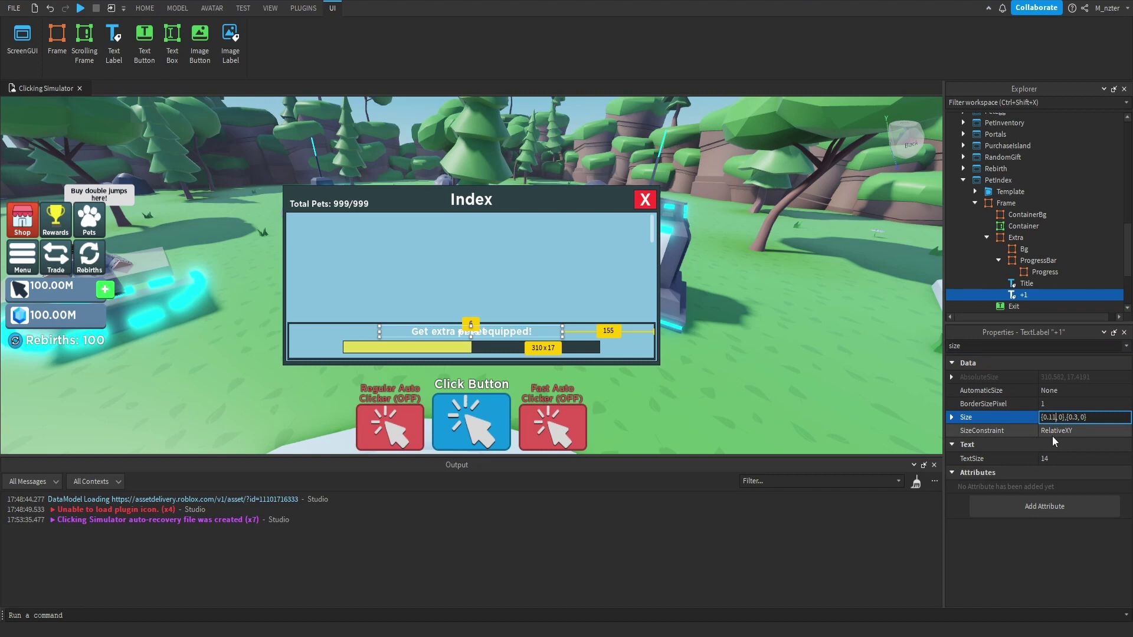
pyautogui.tripleClick(1030, 346)
pyautogui.write('po')
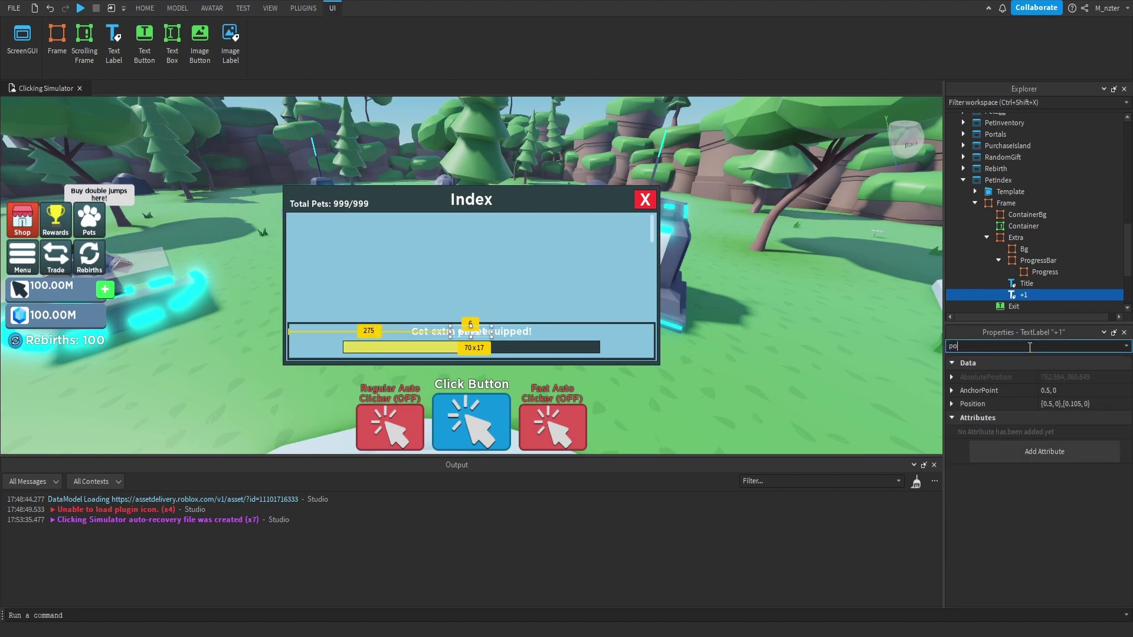
pyautogui.click(1051, 404)
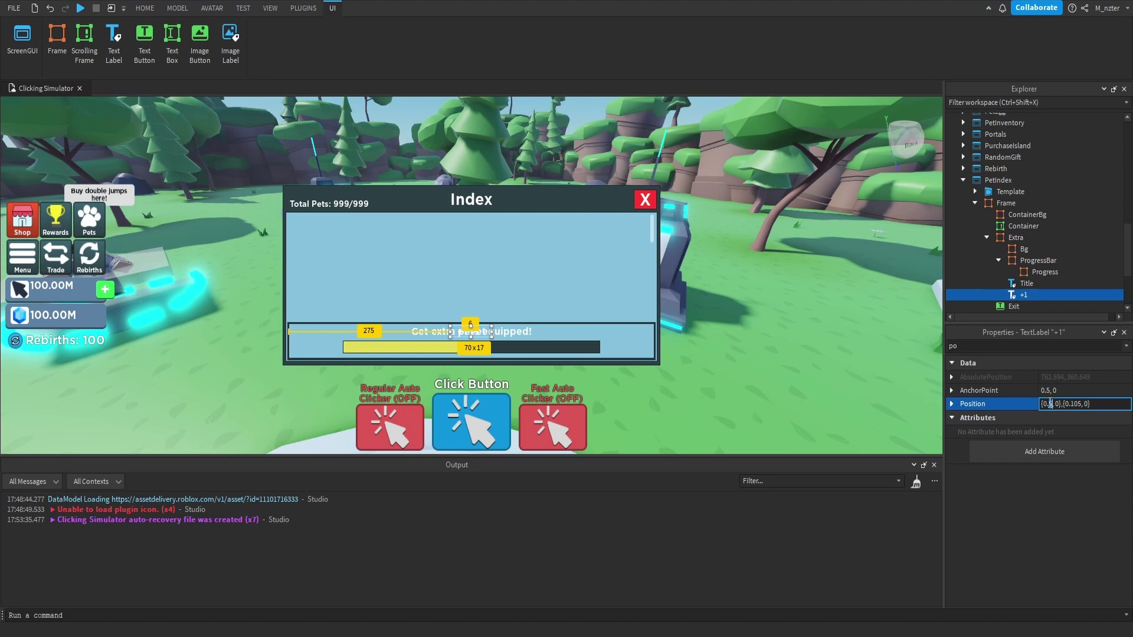
pyautogui.write('15')
pyautogui.doubleClick(1083, 406)
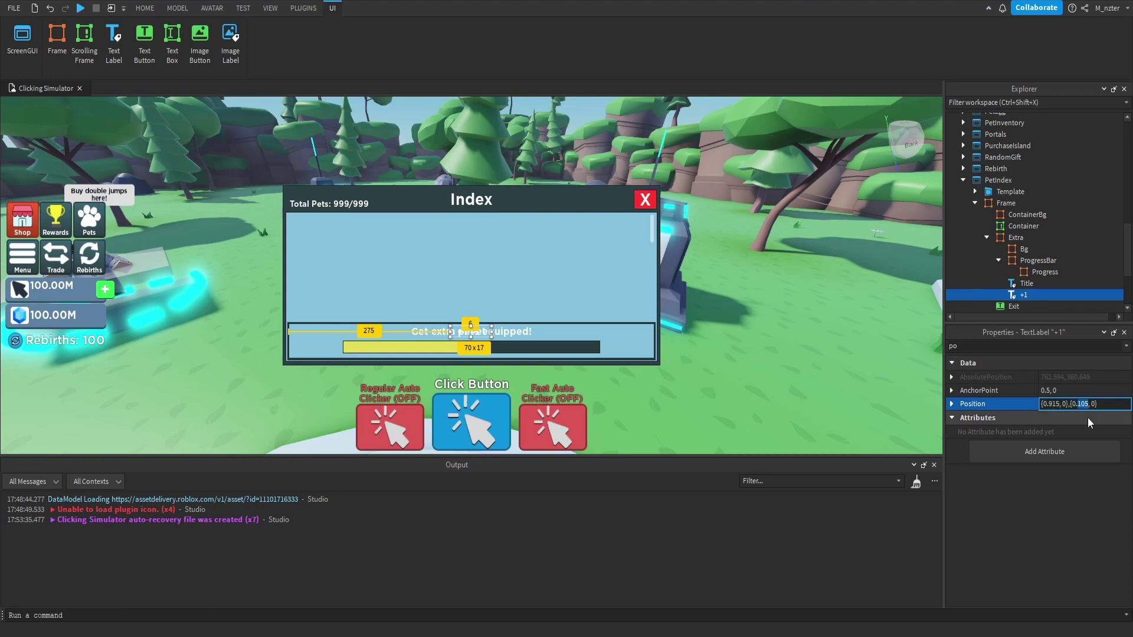
pyautogui.click(727, 371)
# - Set the +1 label's TextXAlignment to Left
pyautogui.click(1024, 294)
pyautogui.click(1029, 346)
pyautogui.press('BackSpace')
pyautogui.press('BackSpace')
pyautogui.write('textxa')
pyautogui.click(1061, 378)
pyautogui.click(1058, 392)
pyautogui.click(741, 352)
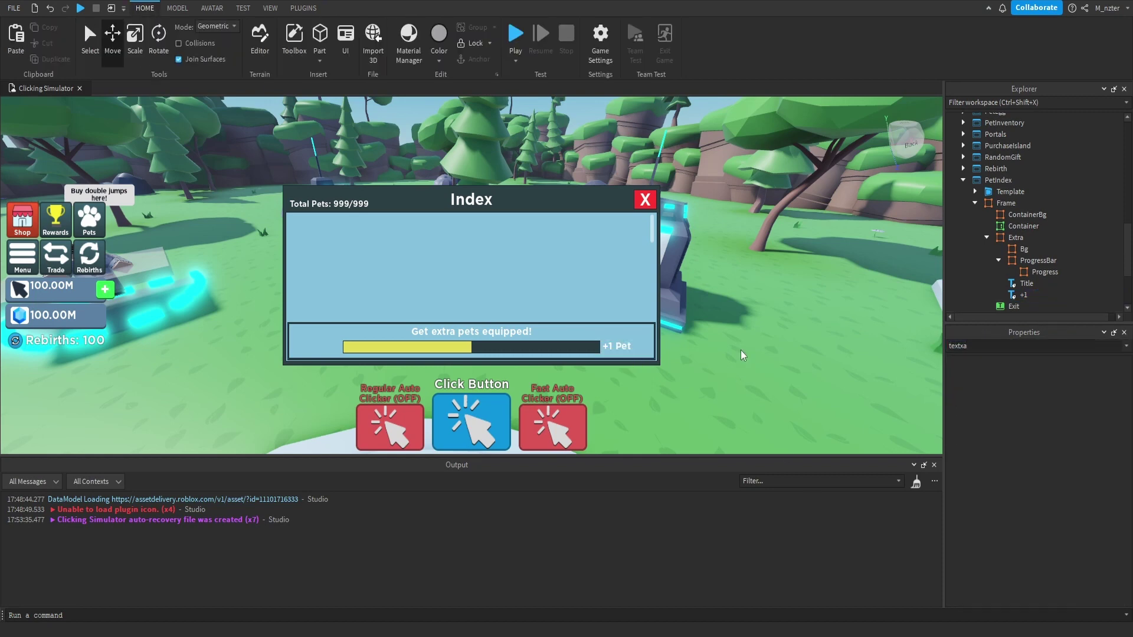
# - Duplicate the +1 label inside Extra and rename the copy as Amount
pyautogui.click(1017, 298)
pyautogui.hotkey('ctrl', 'd')
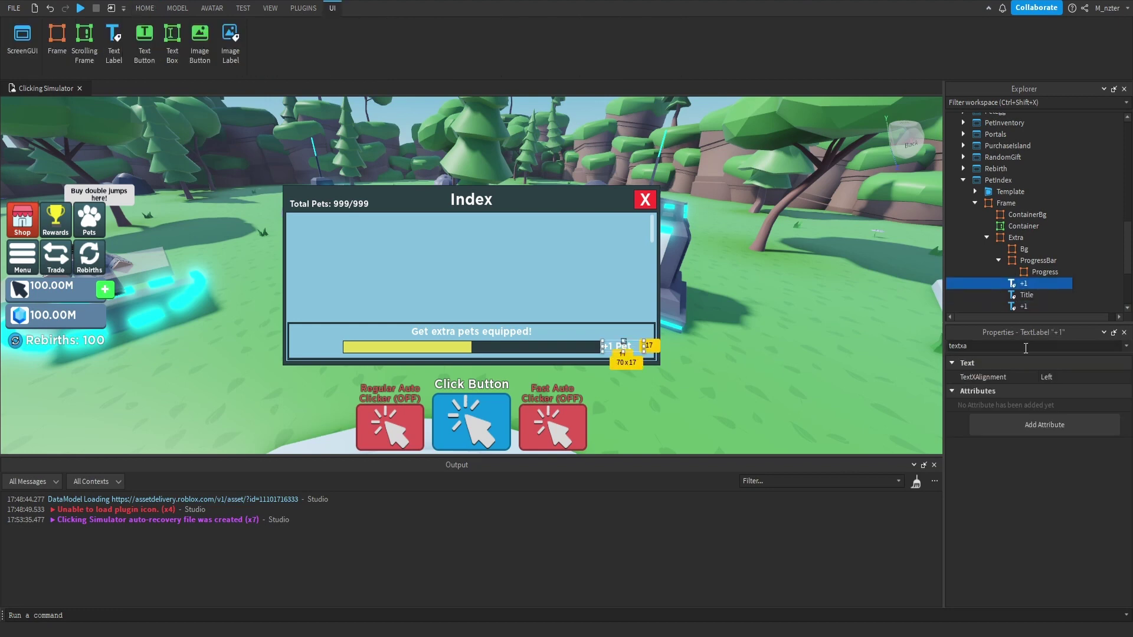
pyautogui.doubleClick(1028, 284)
pyautogui.write('Amount')
pyautogui.press('Return')
# - Set the Text of the Amount label to "999/999 (100%)"
pyautogui.click(979, 346)
pyautogui.press('BackSpace')
pyautogui.press('BackSpace')
pyautogui.click(1069, 406)
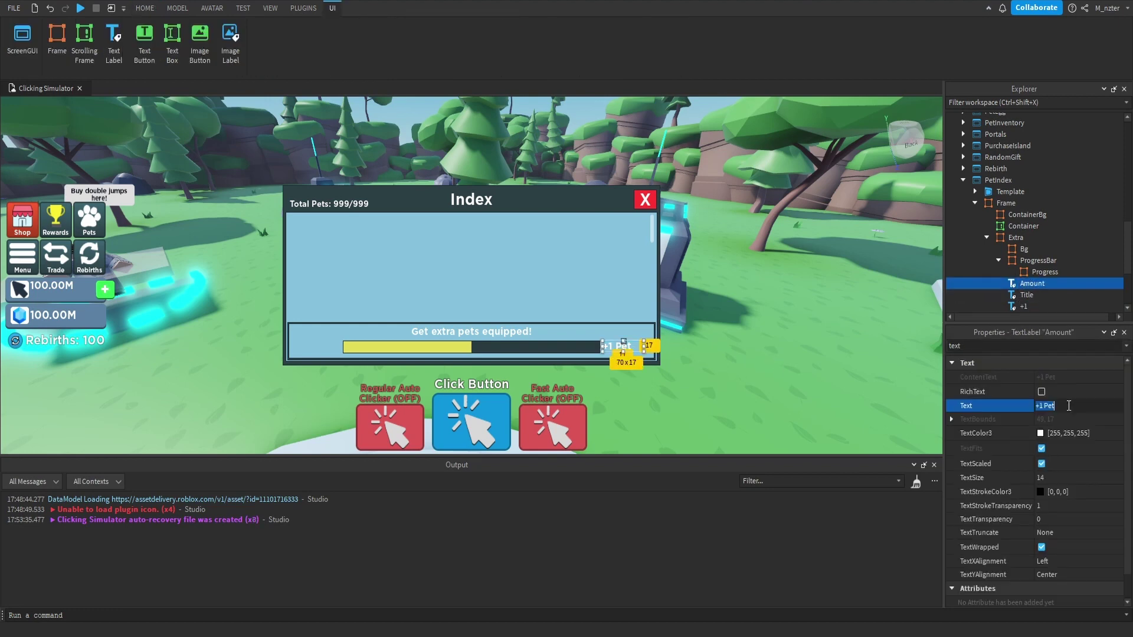
pyautogui.write('999/999 (100%)')
pyautogui.press('Return')
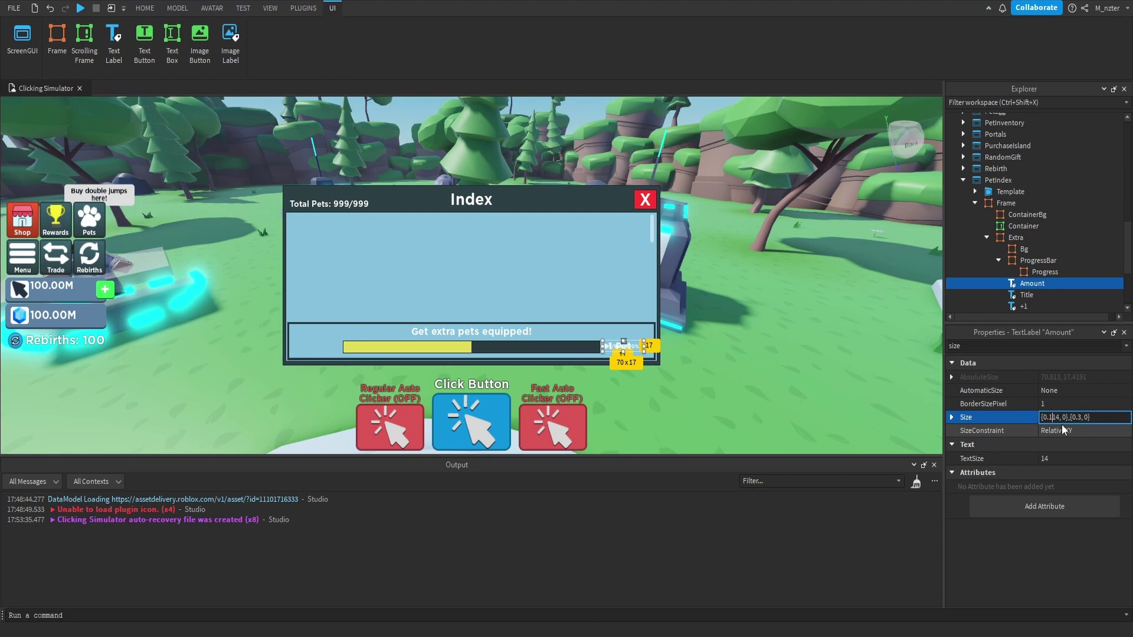
# - Set the Amount label's Size to {0.138, 0},{0.3, 0}
pyautogui.press('Delete')
pyautogui.press('Delete')
pyautogui.write('38')
# - Move the Amount label in front of the progress bar with Position {0.07, 0},{0.5, 0}
pyautogui.doubleClick(1044, 347)
pyautogui.write('po')
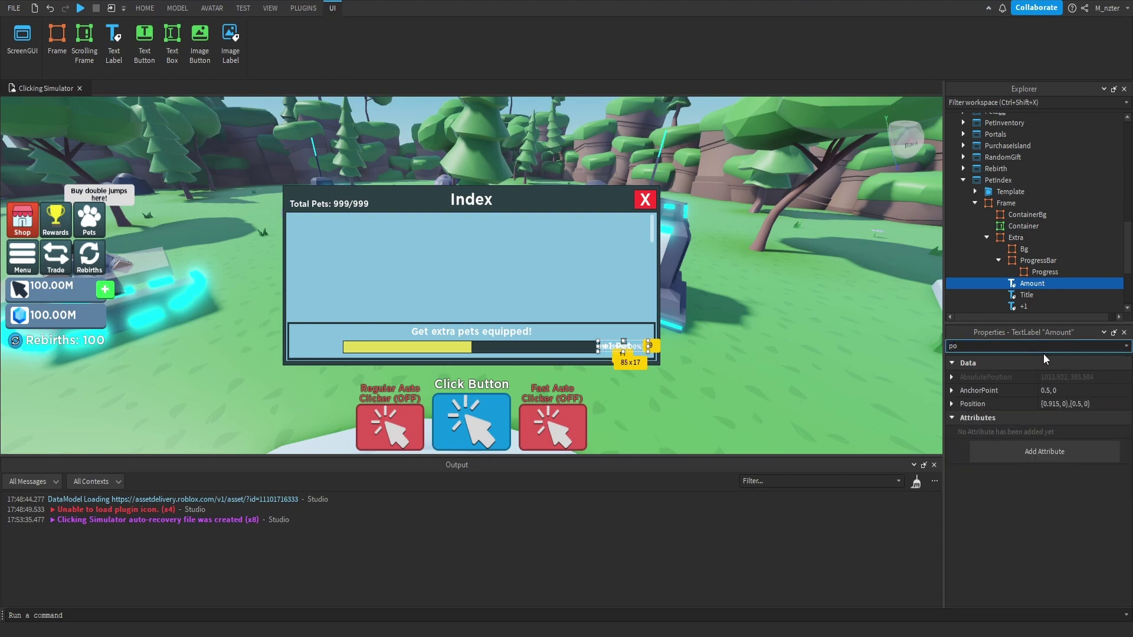
pyautogui.click(1055, 404)
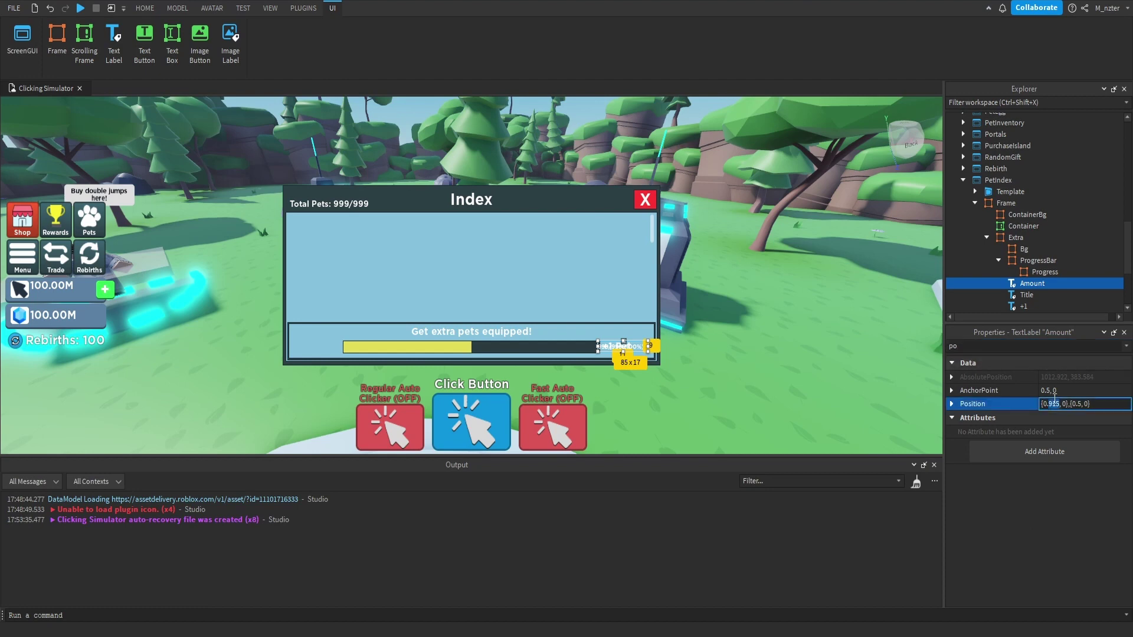
pyautogui.write('07')
pyautogui.press('Return')
# - Set the TextXAlignment of the Amount label to Right
pyautogui.tripleClick(1029, 348)
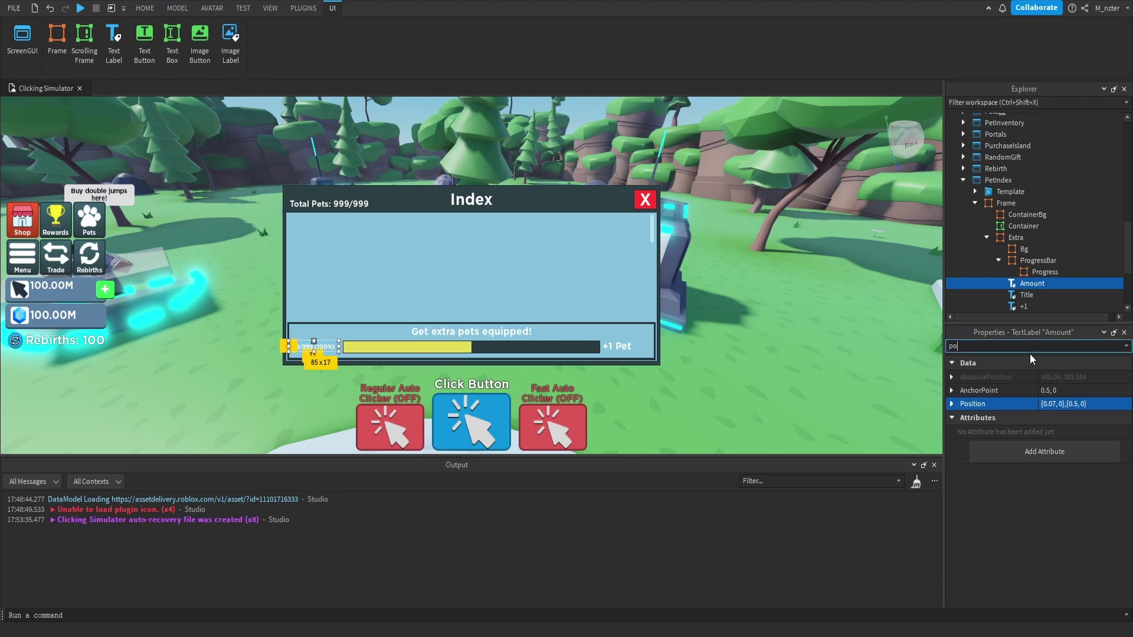
pyautogui.write('ali')
pyautogui.click(1057, 420)
pyautogui.click(1066, 451)
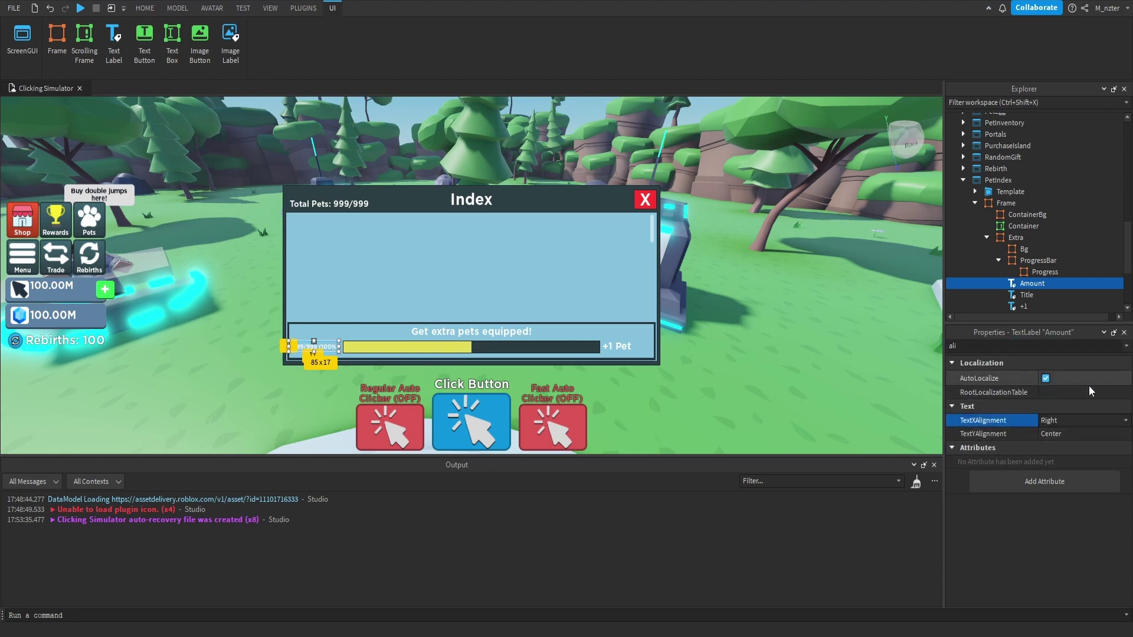
pyautogui.click(908, 372)
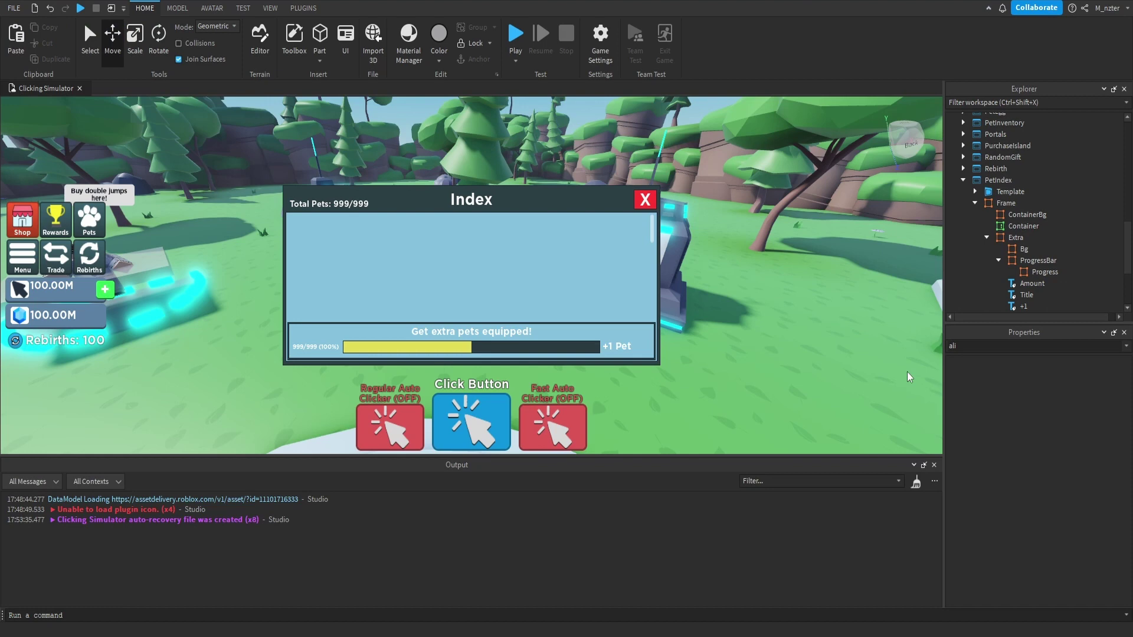
# - Put a copy of Amount inside ProgressBar and center it with AnchorPoint 0.5, 0.5 and Position {0.5, 0},{0.5, 0}
pyautogui.click(1027, 284)
pyautogui.moveTo(1025, 289); pyautogui.dragTo(1042, 272)
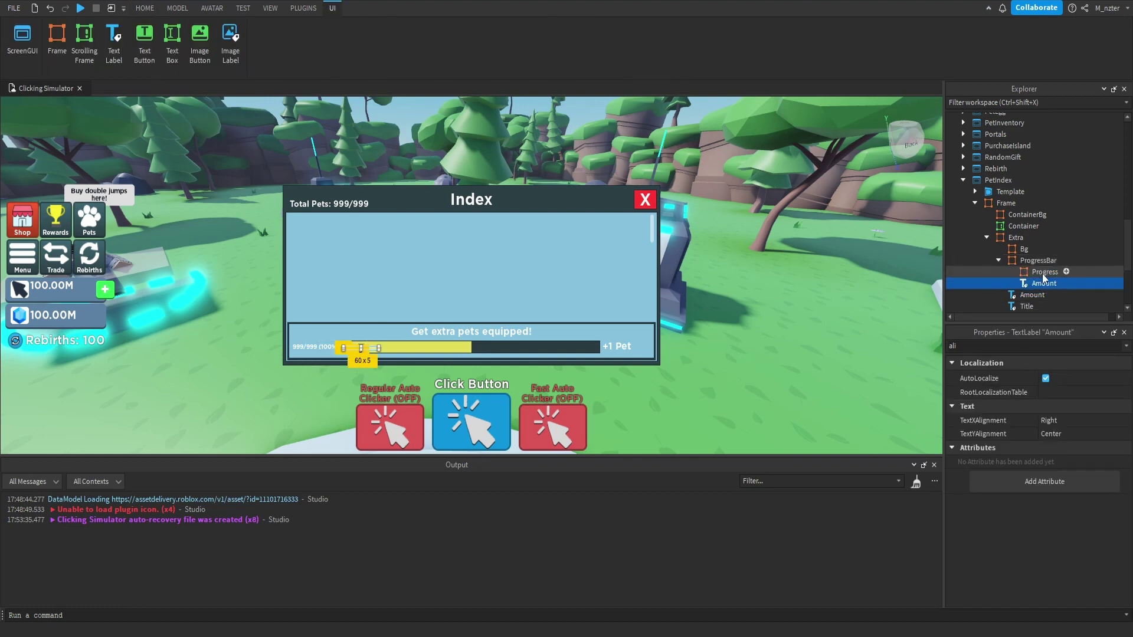
pyautogui.click(1002, 346)
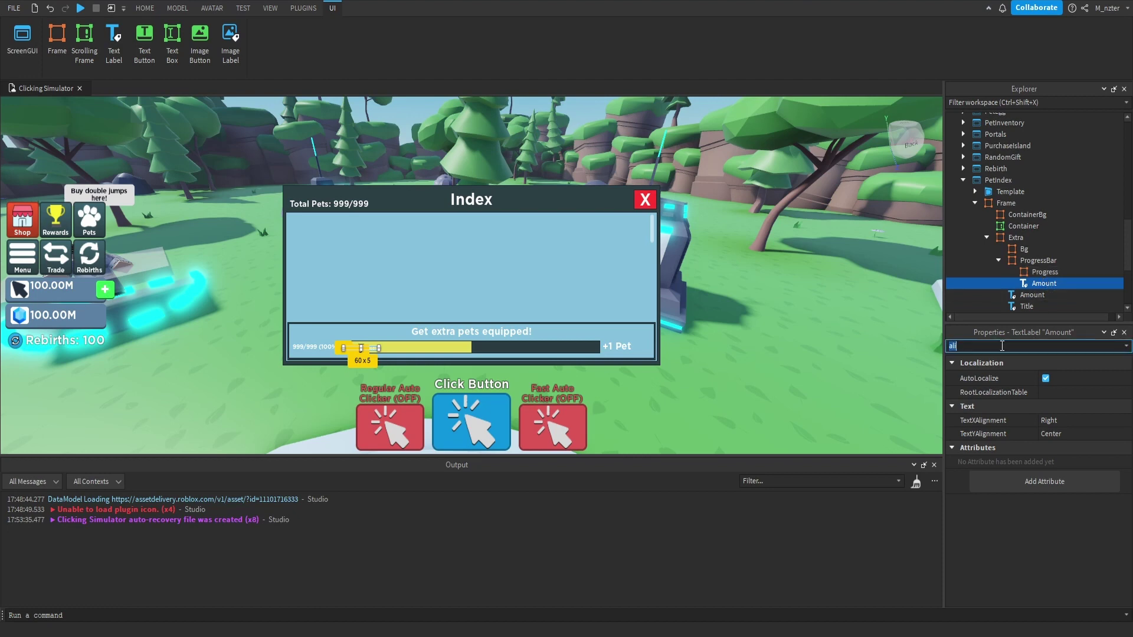
pyautogui.write('po')
pyautogui.click(1077, 389)
pyautogui.write('.5,.5')
pyautogui.press('Tab')
pyautogui.write('.5,0,.5,0')
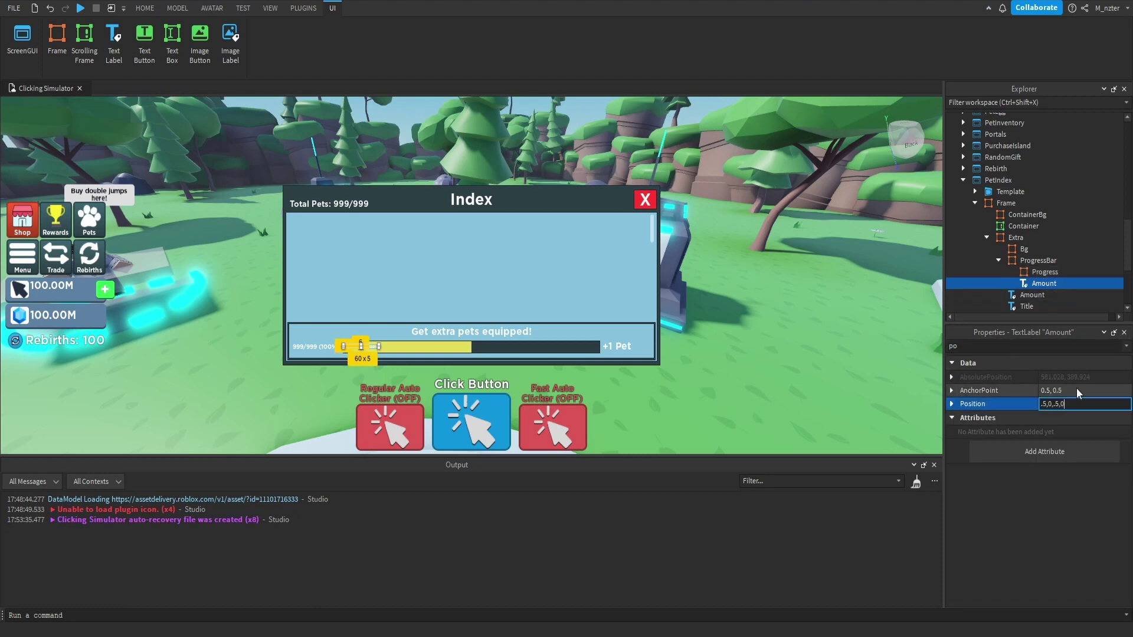
pyautogui.press('Return')
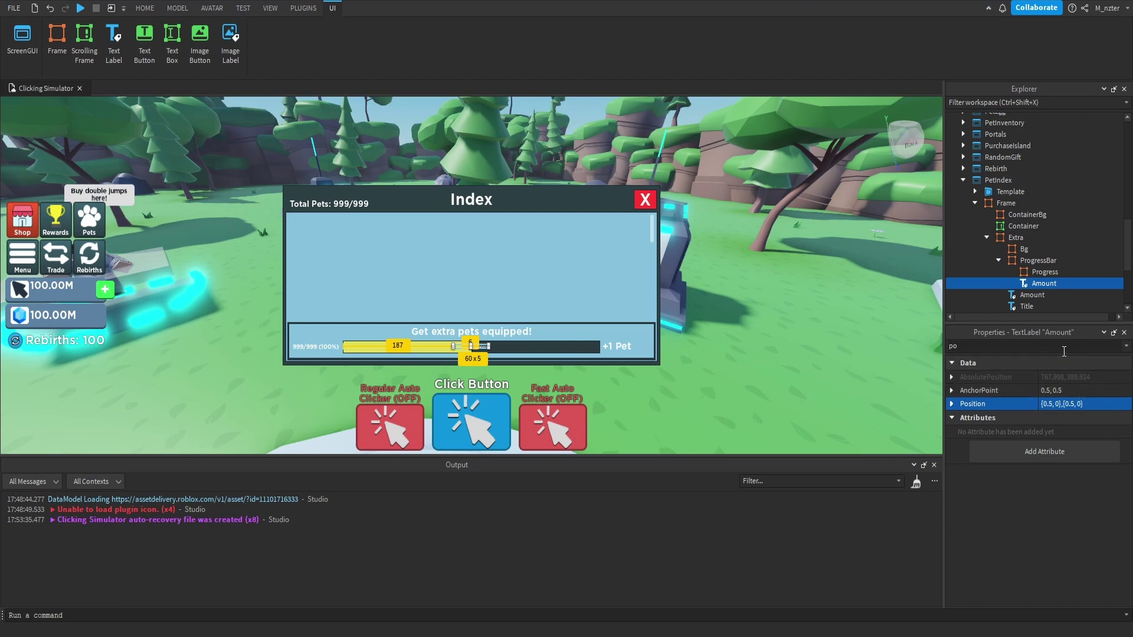
# - Set the TextXAlignment of ProgressBar's Amount label to Center and its Size to {0.5, 0},{0.6, 0}
pyautogui.click(1064, 350)
pyautogui.press('BackSpace')
pyautogui.press('BackSpace')
pyautogui.write('textx')
pyautogui.click(1072, 377)
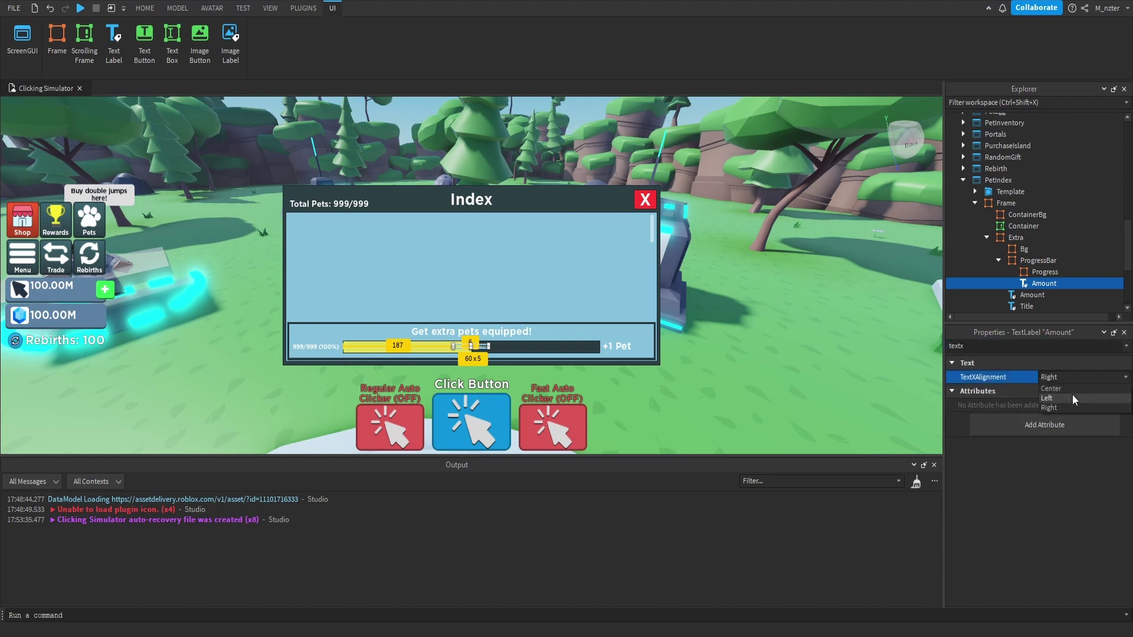
pyautogui.click(1073, 391)
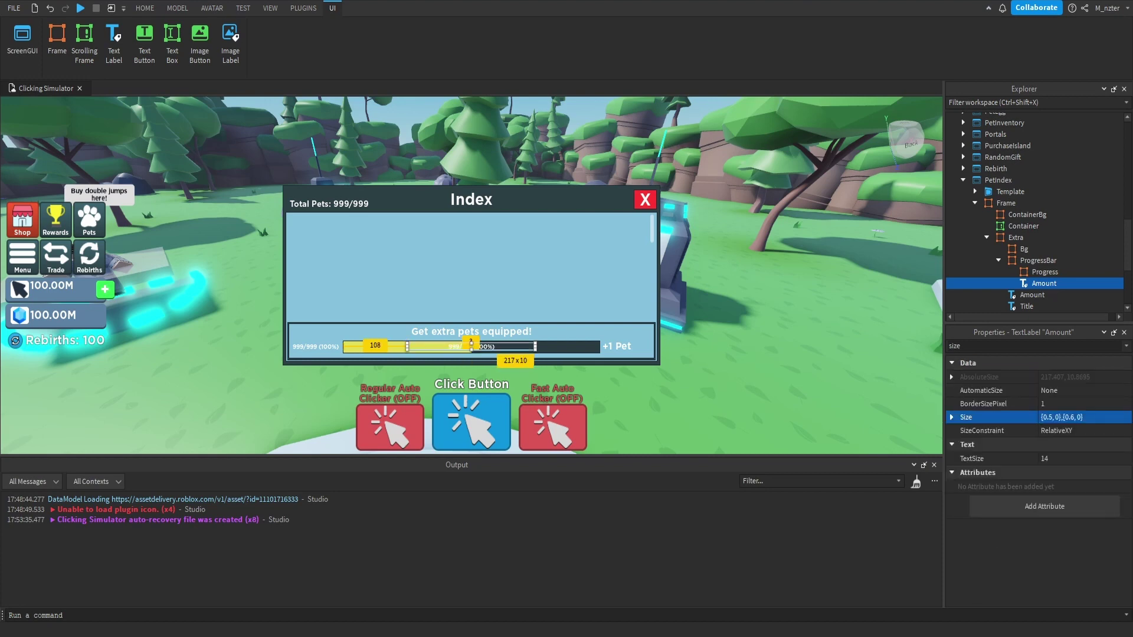
# - Add a UIStroke to the Amount label inside ProgressBar
pyautogui.scroll(-1, 1039, 236)
pyautogui.click(1066, 254)
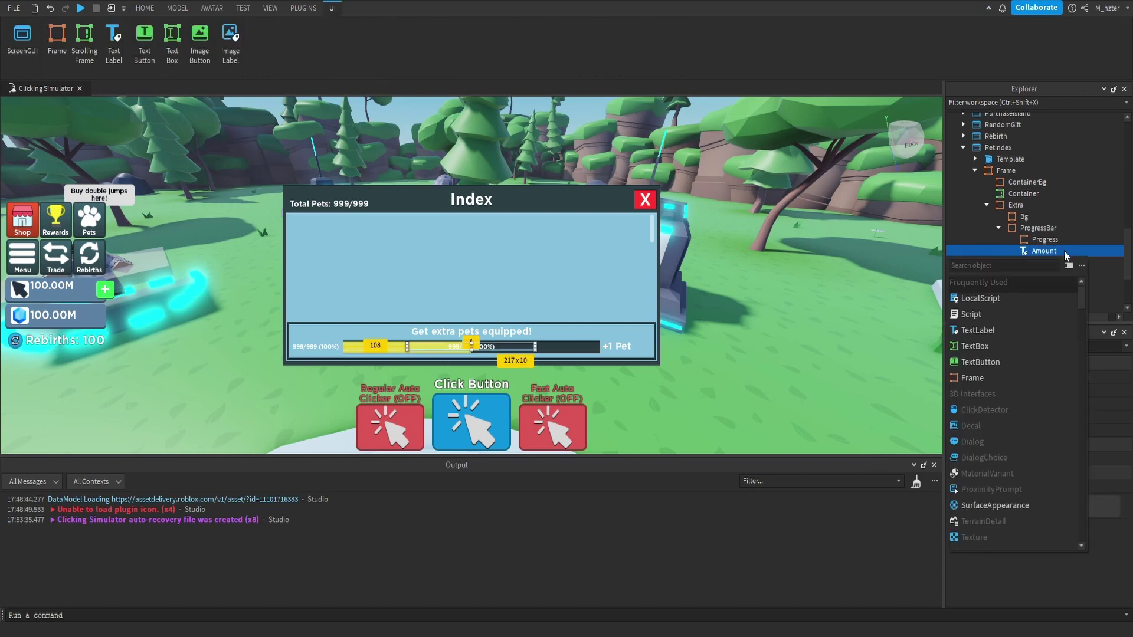
pyautogui.write('uis')
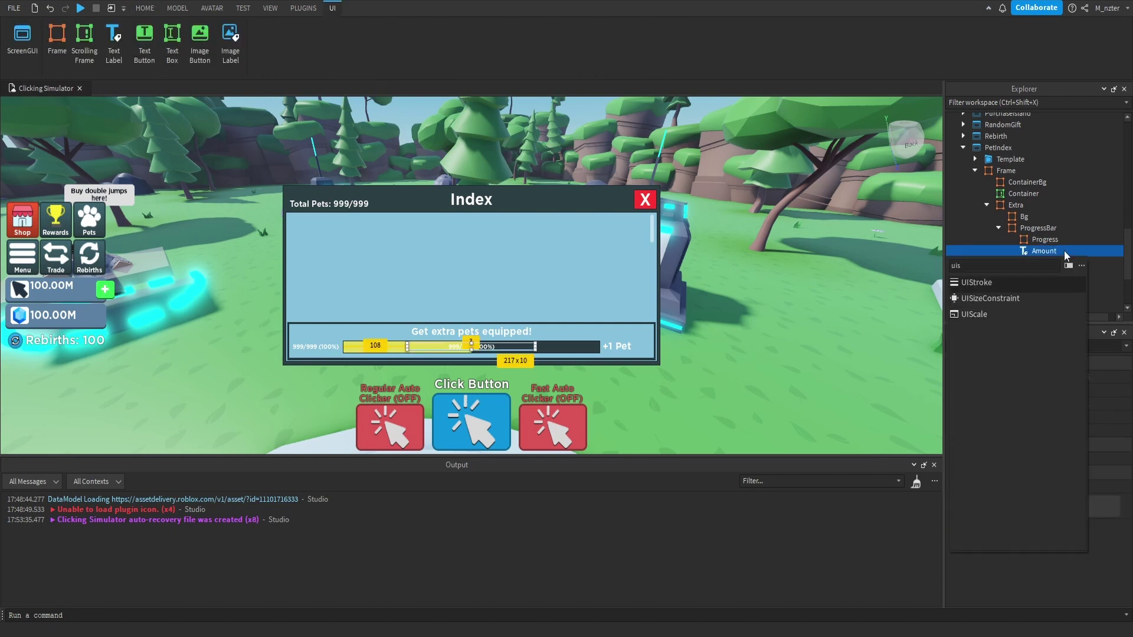
pyautogui.press('Return')
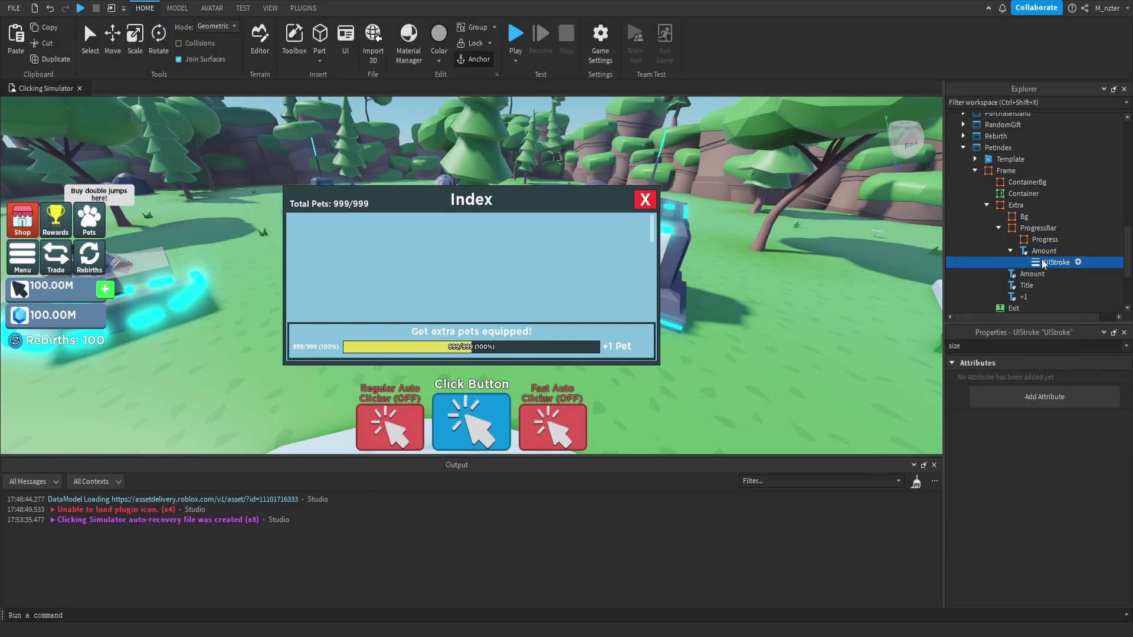
# - Set the UIStroke's Color to 44, 63, 68 by sampling the Index window's dark header
pyautogui.doubleClick(1039, 348)
pyautogui.press('BackSpace')
pyautogui.click(1045, 391)
pyautogui.click(507, 317)
pyautogui.click(388, 195)
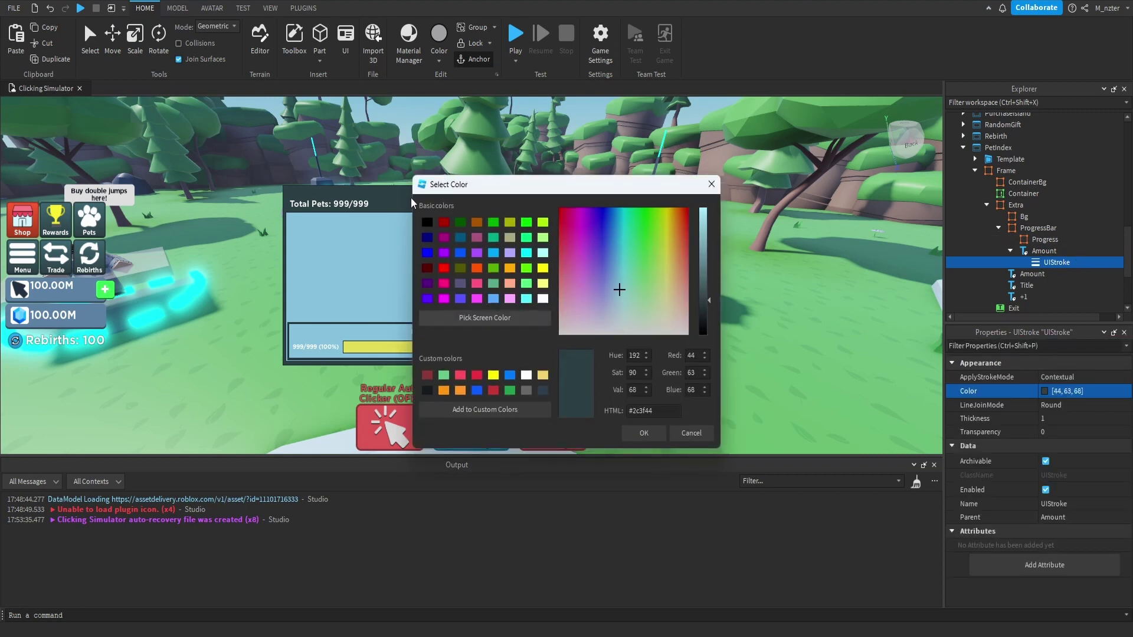
pyautogui.press('Return')
# - Set the Thickness of the Amount label's UIStroke to 2.5
pyautogui.click(1063, 419)
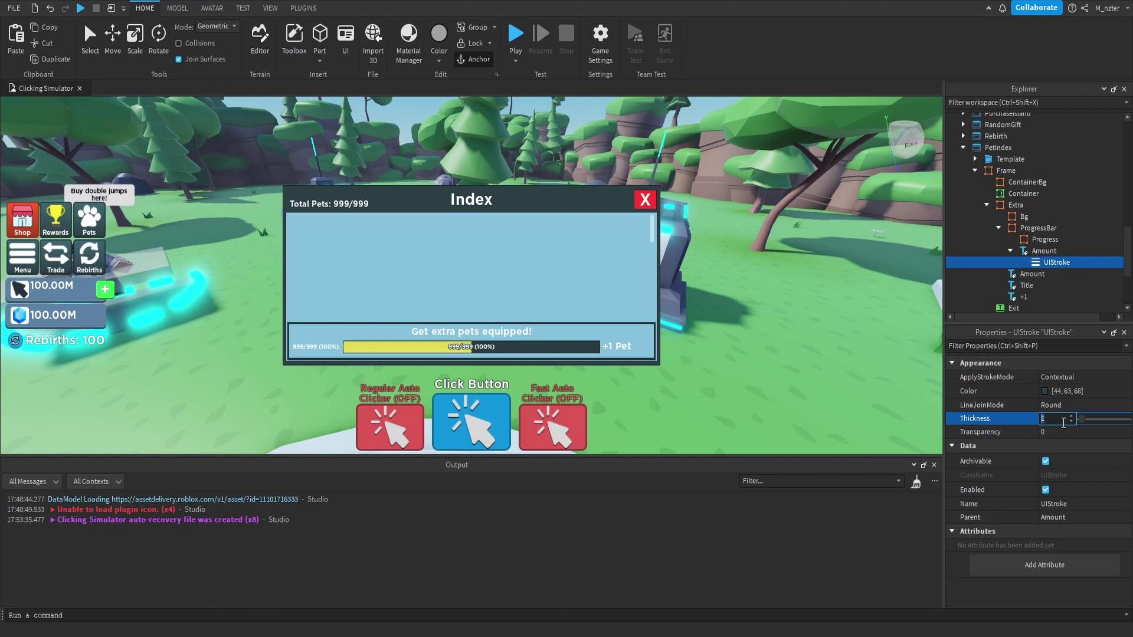
pyautogui.write('2')
pyautogui.press('BackSpace')
pyautogui.write('3')
pyautogui.press('BackSpace')
pyautogui.write('2.5')
pyautogui.press('BackSpace')
pyautogui.press('BackSpace')
pyautogui.write('.5')
pyautogui.press('Return')
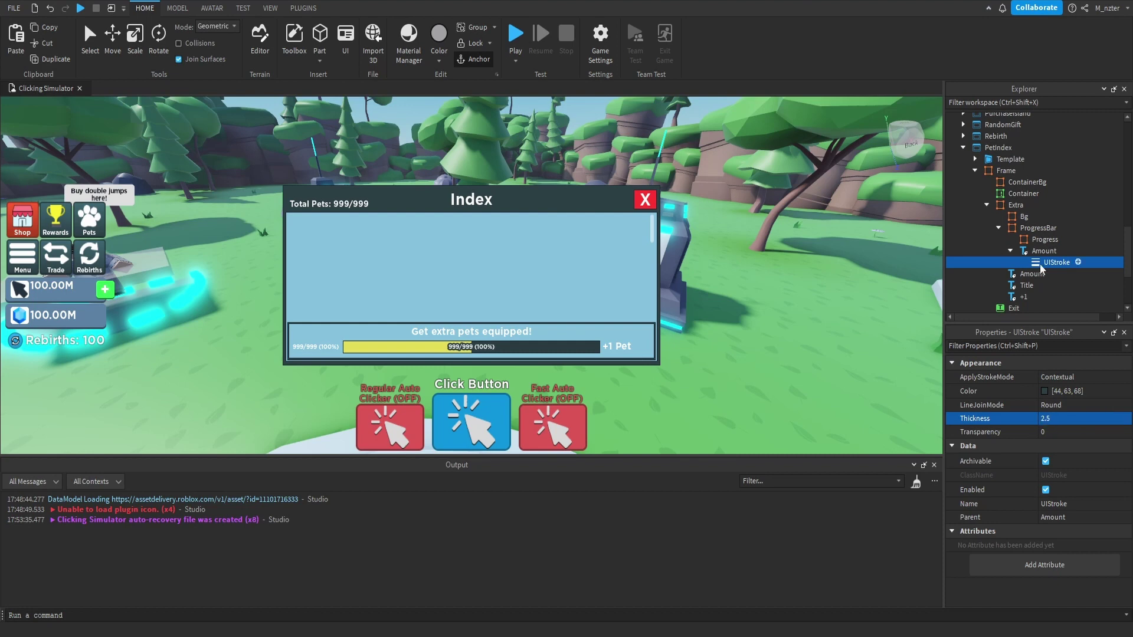
# - Paste the UIStroke into Extra's own Amount, +1 and Title labels
pyautogui.click(1010, 251)
pyautogui.click(1018, 264)
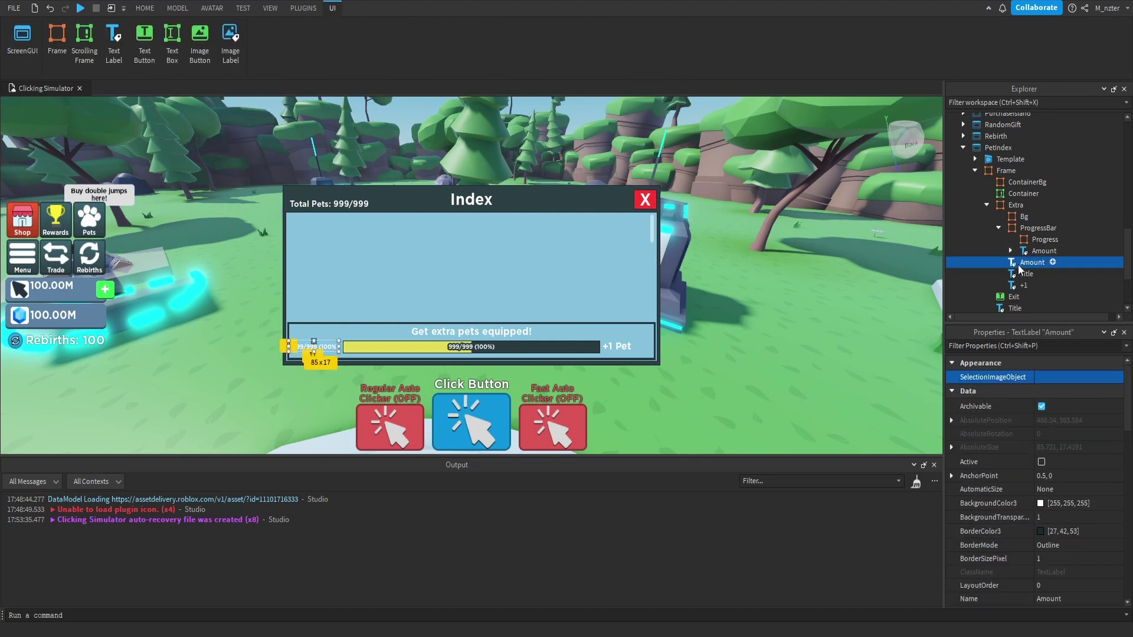
pyautogui.hotkey('ctrl', 'shift', 'v')
pyautogui.click(999, 262)
pyautogui.click(1017, 286)
pyautogui.hotkey('ctrl', 'shift', 'v')
pyautogui.click(999, 285)
pyautogui.click(1014, 275)
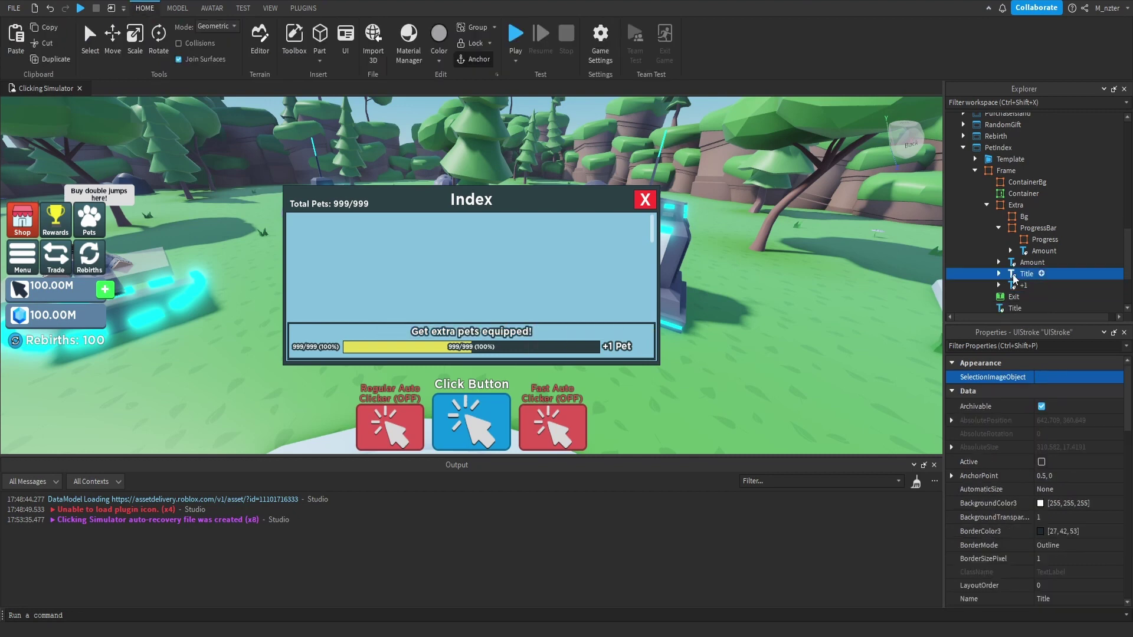
pyautogui.hotkey('ctrl', 'shift', 'v')
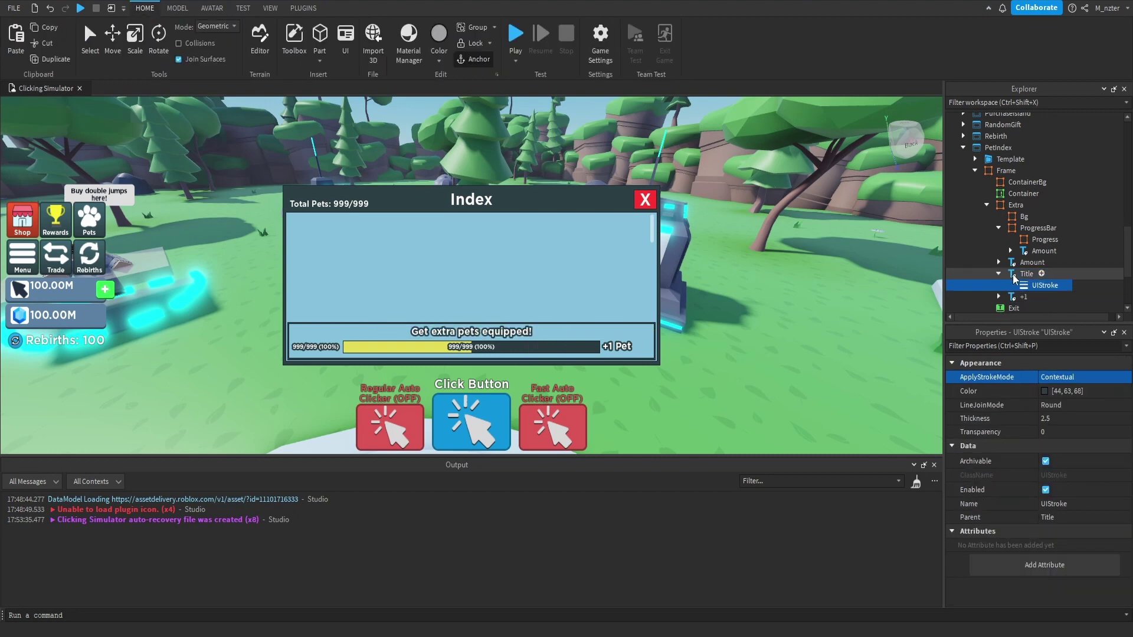
# - Paste the UIStroke into ProgressBar and set its Thickness to 2
pyautogui.click(1020, 229)
pyautogui.hotkey('ctrl', 'shift', 'v')
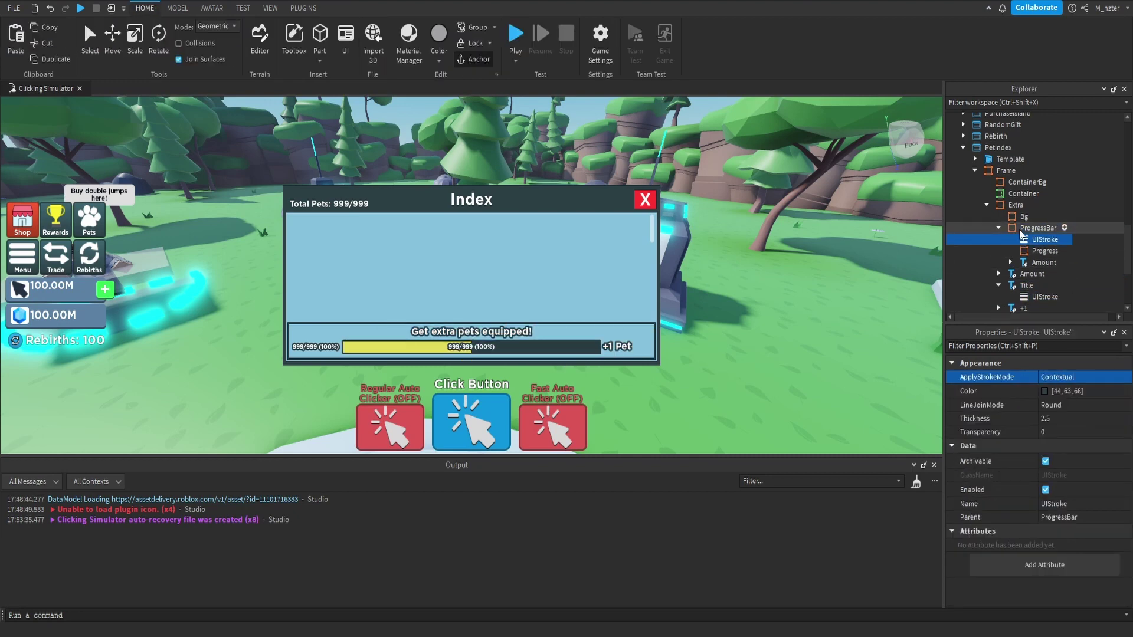
pyautogui.click(1083, 419)
pyautogui.write('2')
pyautogui.press('Return')
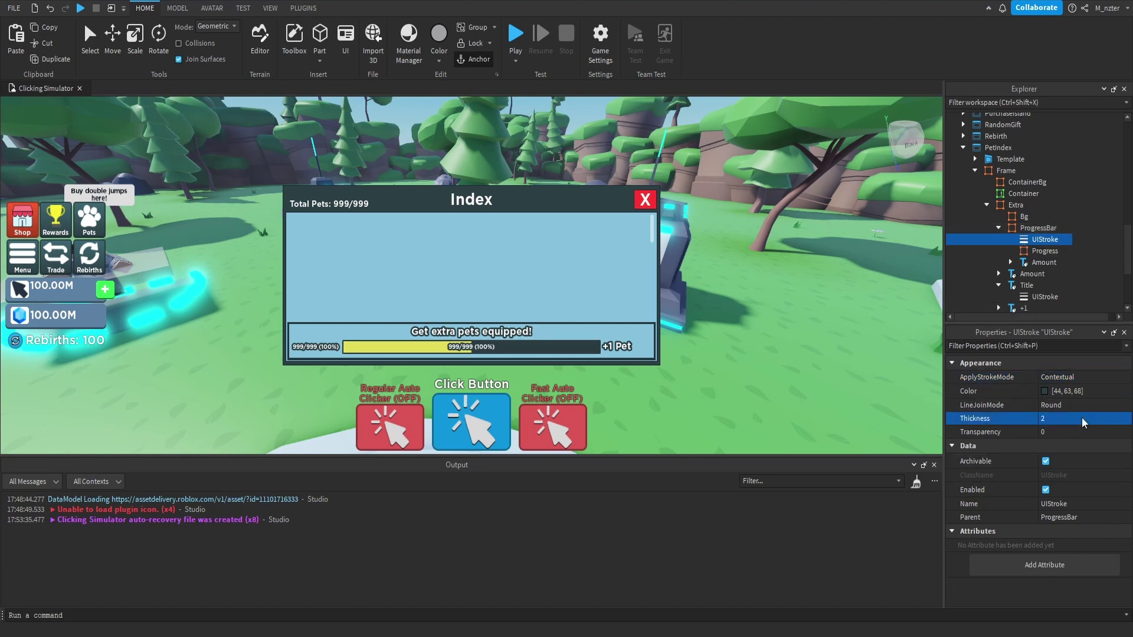
# - Change ProgressBar's BackgroundColor3 to the dark blue 33, 73, 100
pyautogui.click(1008, 227)
pyautogui.hotkey('ctrl', 'shift', 'p')
pyautogui.write('ba')
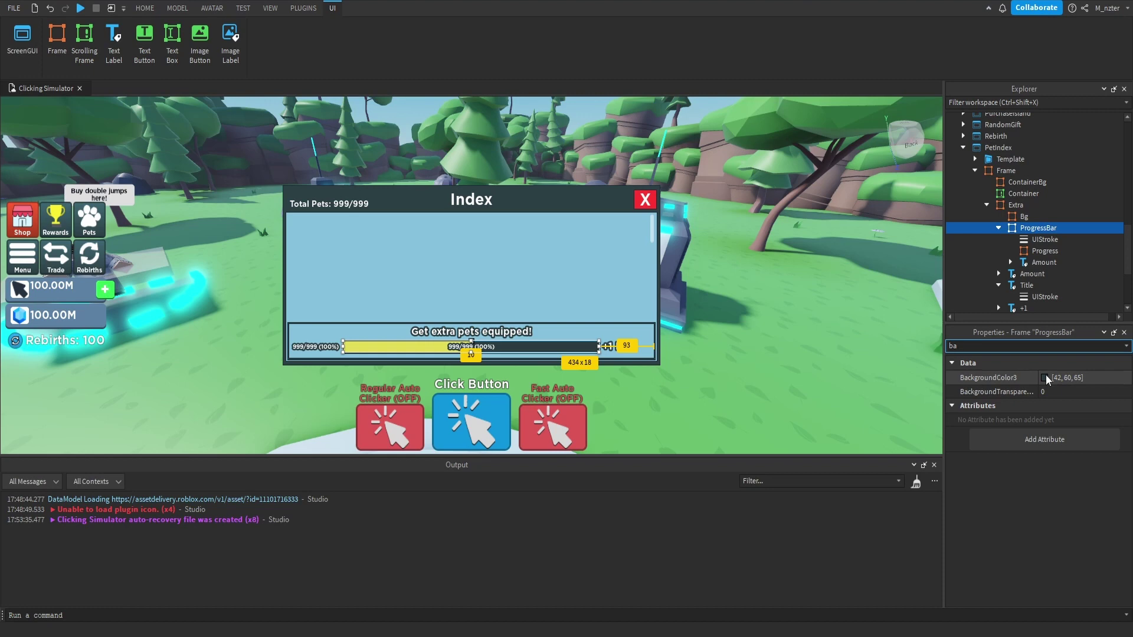
pyautogui.click(1046, 377)
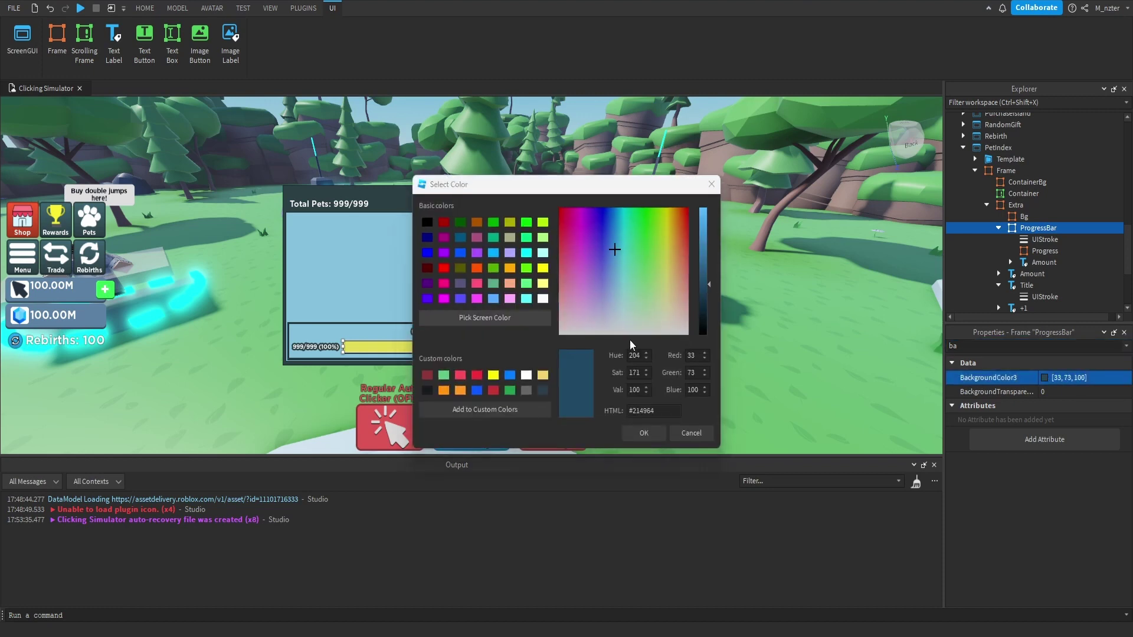
pyautogui.click(644, 433)
pyautogui.click(692, 342)
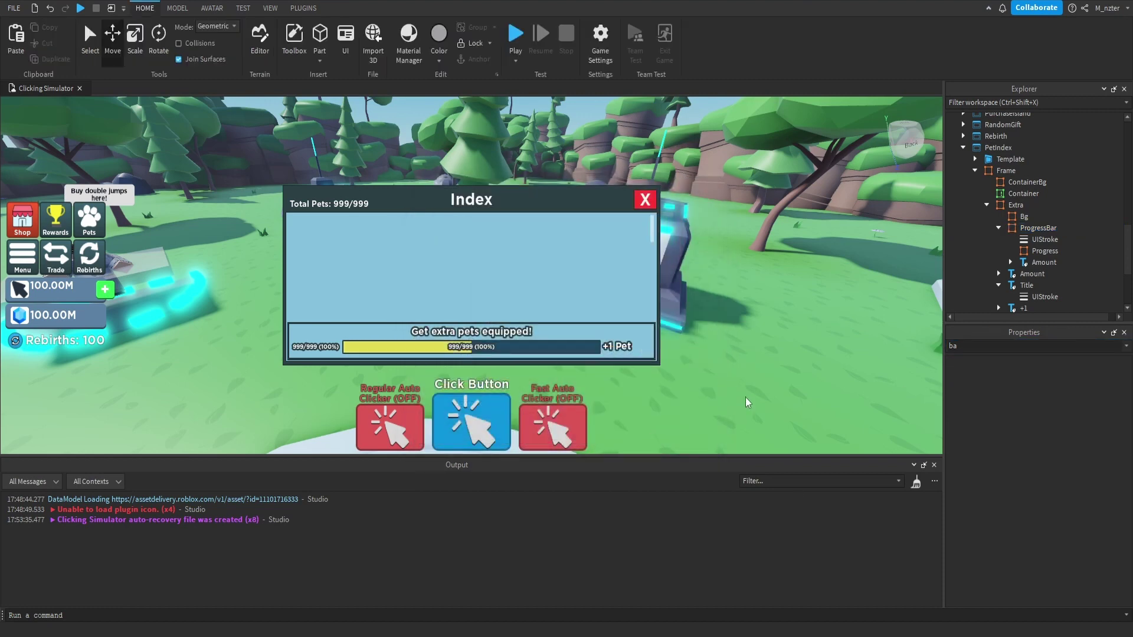
# - Add a UICorner to the ProgressBar frame
pyautogui.click(1067, 227)
pyautogui.write('uico')
pyautogui.press('Return')
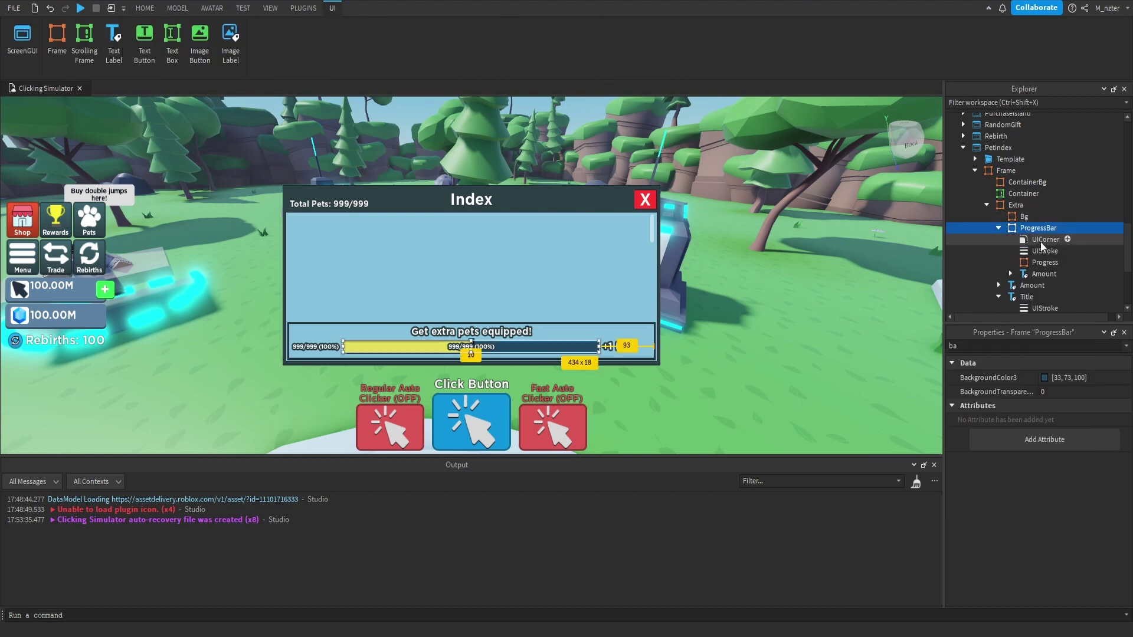
# - Set the ProgressBar UICorner's CornerRadius to 0.5, 0 and place a duplicate of it in Progress
pyautogui.click(1043, 239)
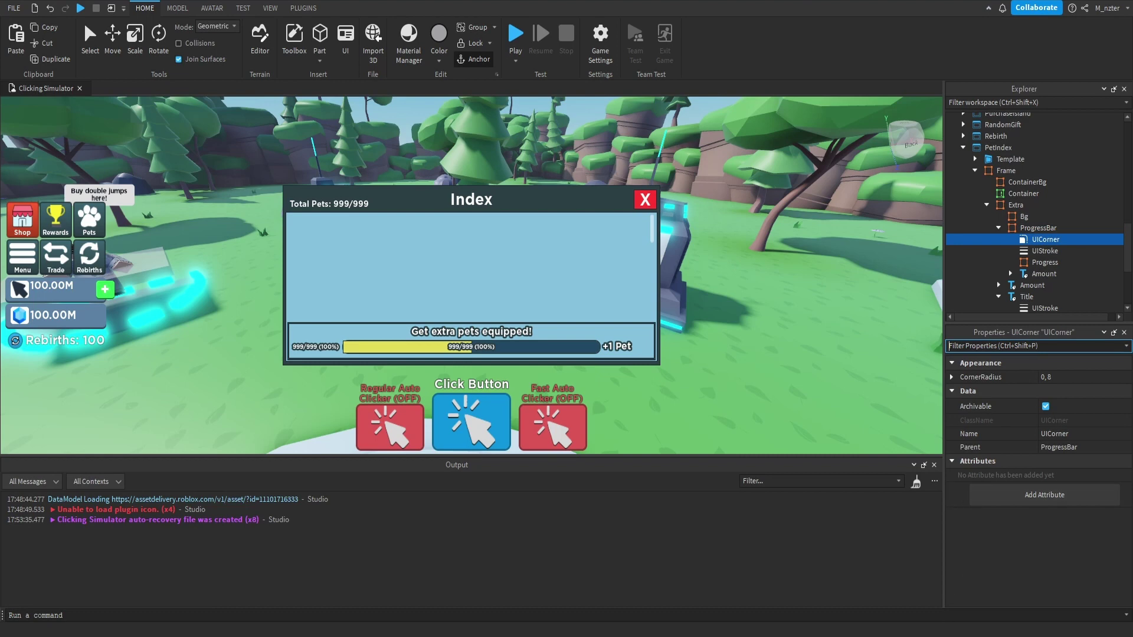
pyautogui.click(1045, 377)
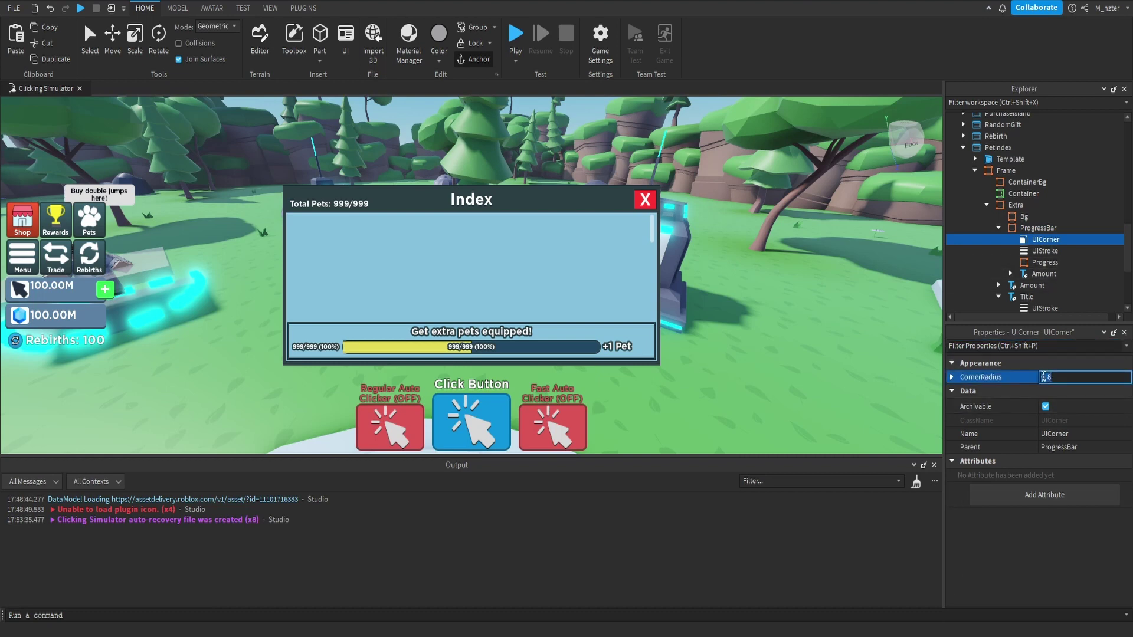
pyautogui.write('0.5')
pyautogui.press('Return')
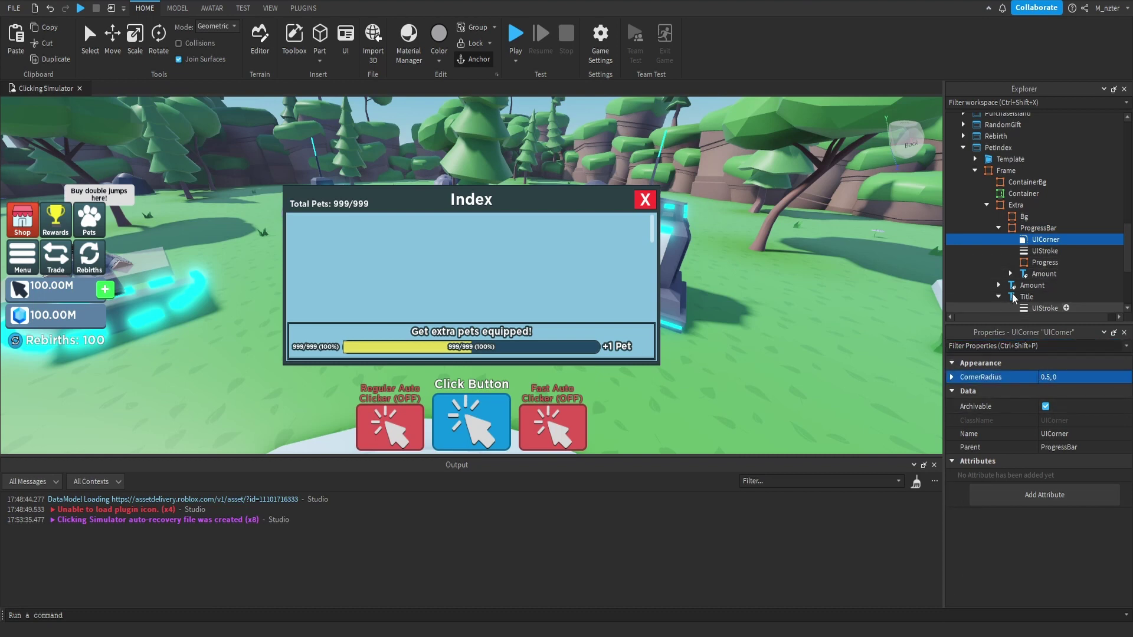
pyautogui.hotkey('ctrl', 'd')
pyautogui.moveTo(1043, 244); pyautogui.dragTo(1059, 275)
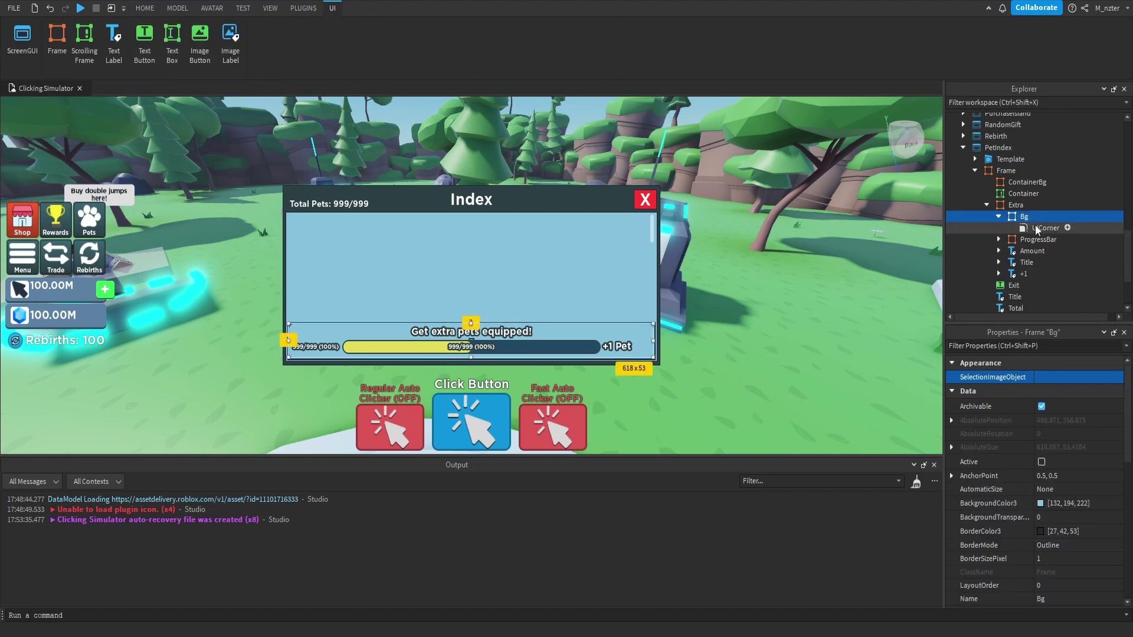
# - Set the CornerRadius of Bg's UICorner to 0.125, 0
pyautogui.click(1036, 227)
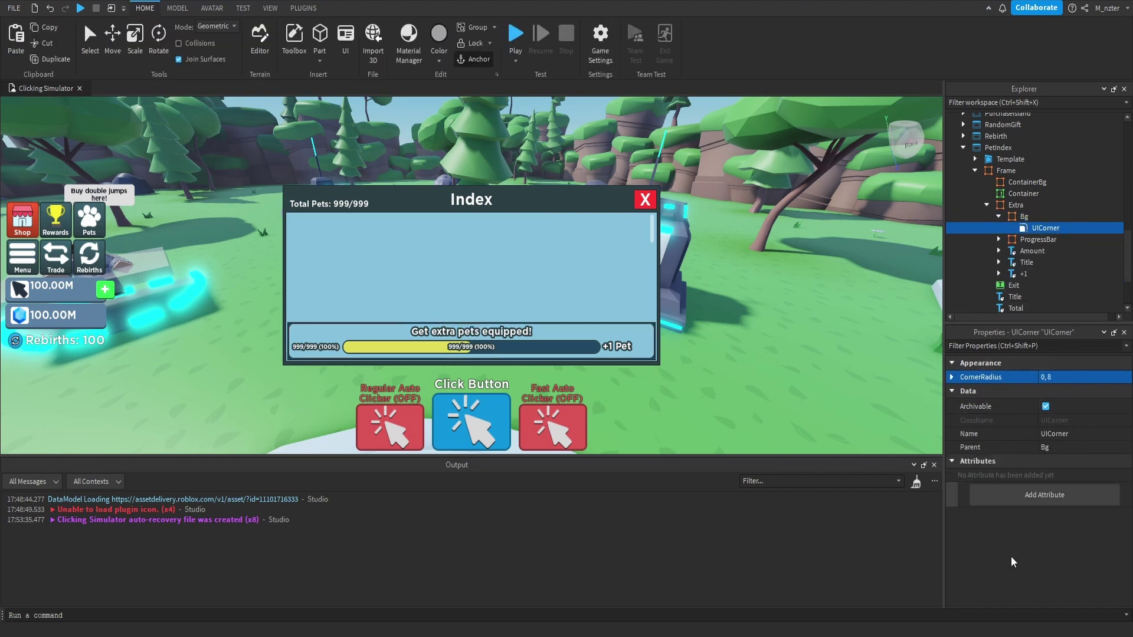
pyautogui.click(1056, 376)
pyautogui.write('.1')
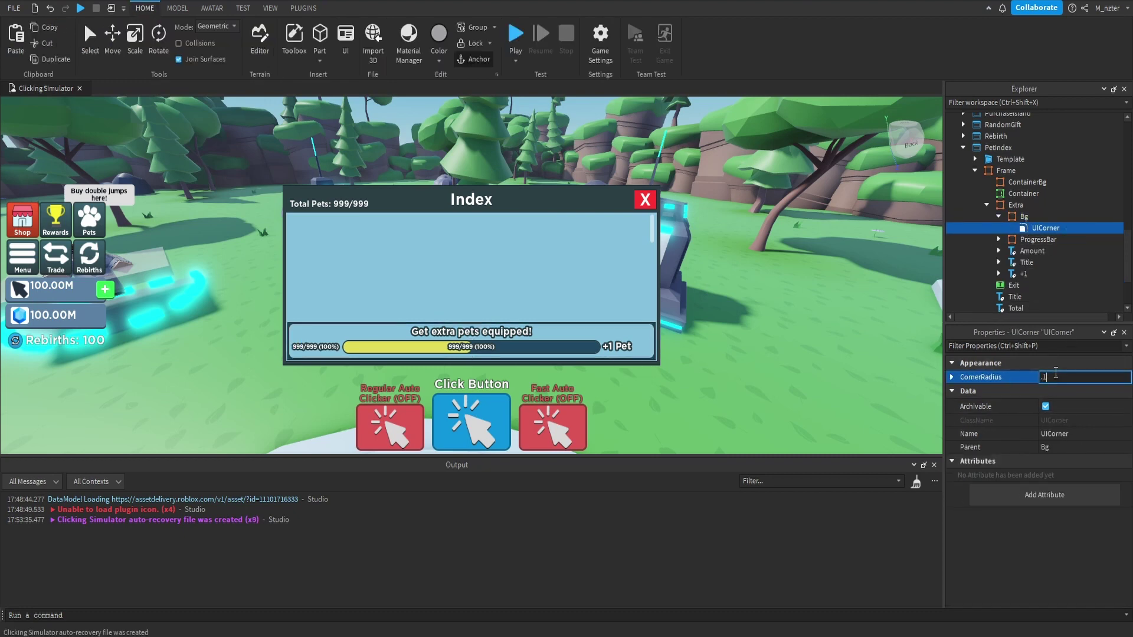
pyautogui.write('25')
pyautogui.press('Return')
# - Copy Bg's UICorner into the Extra frame and set its CornerRadius to 0.1, 0
pyautogui.moveTo(1046, 227); pyautogui.dragTo(1015, 205)
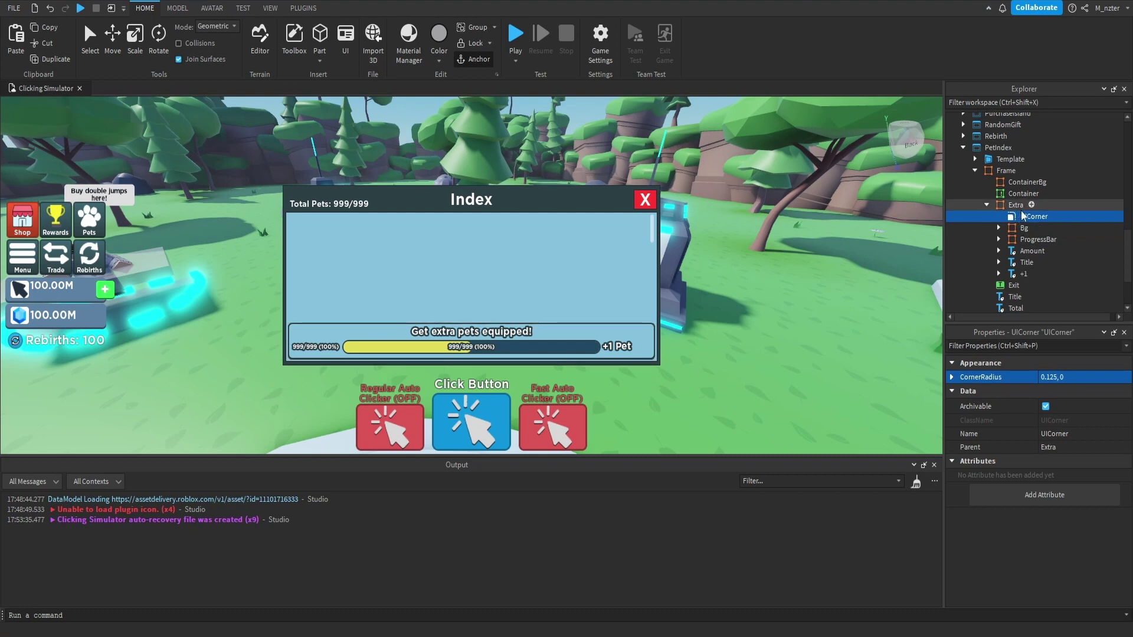
pyautogui.click(1054, 376)
pyautogui.moveTo(1058, 377); pyautogui.dragTo(1050, 377)
pyautogui.press('BackSpace')
pyautogui.press('Escape')
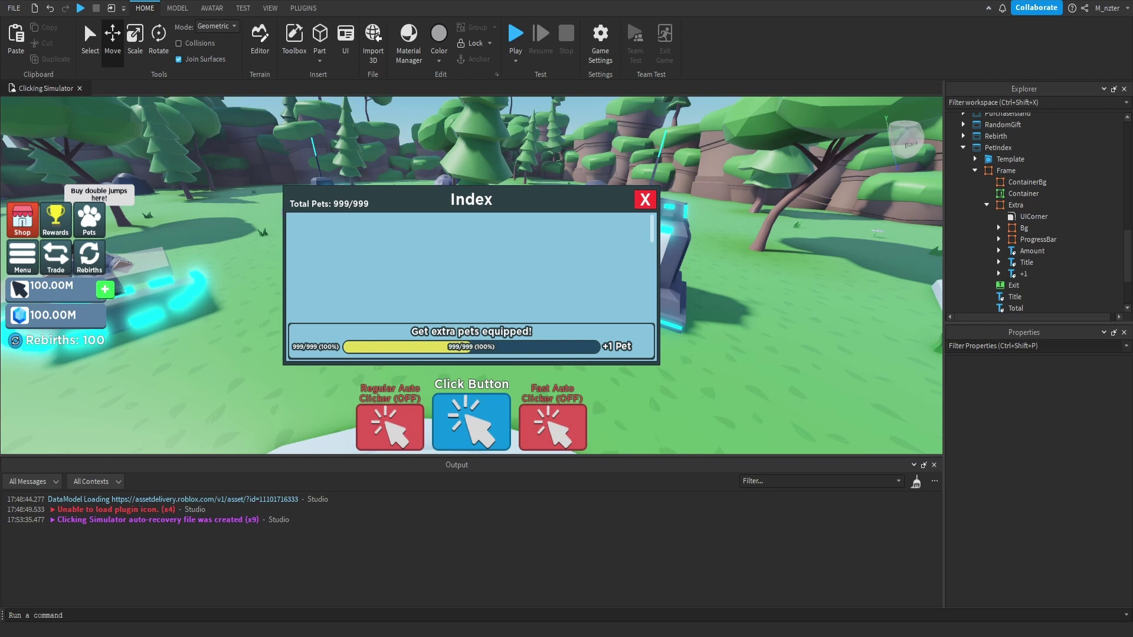
# - Duplicate Extra's UICorner into ContainerBg with a CornerRadius of 0.01, 0
pyautogui.click(1027, 217)
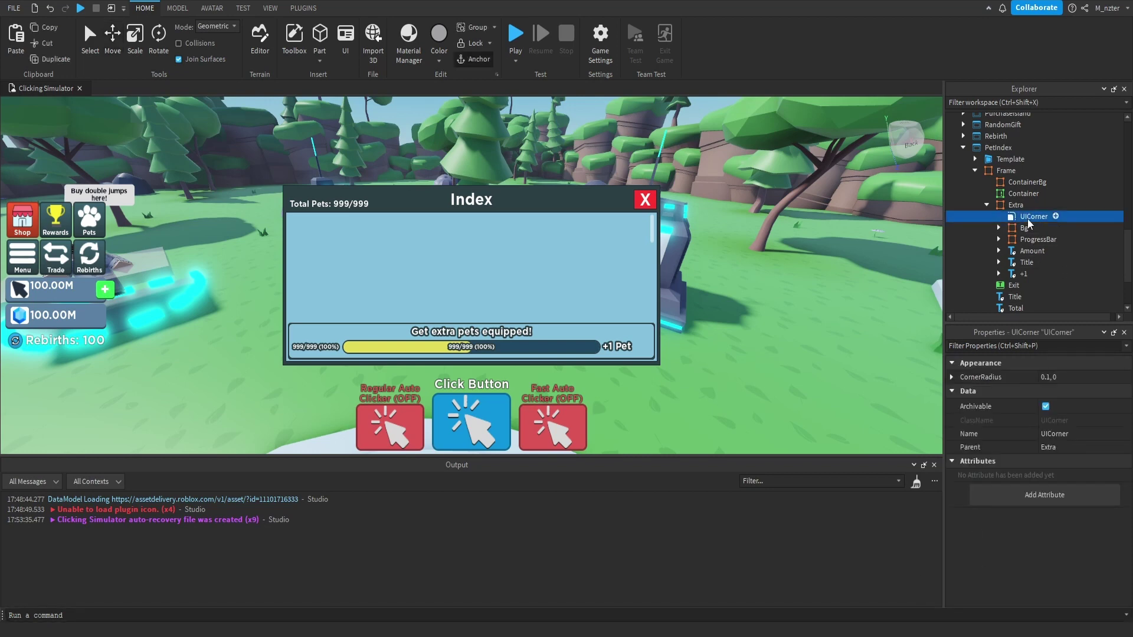
pyautogui.hotkey('ctrl', 'd')
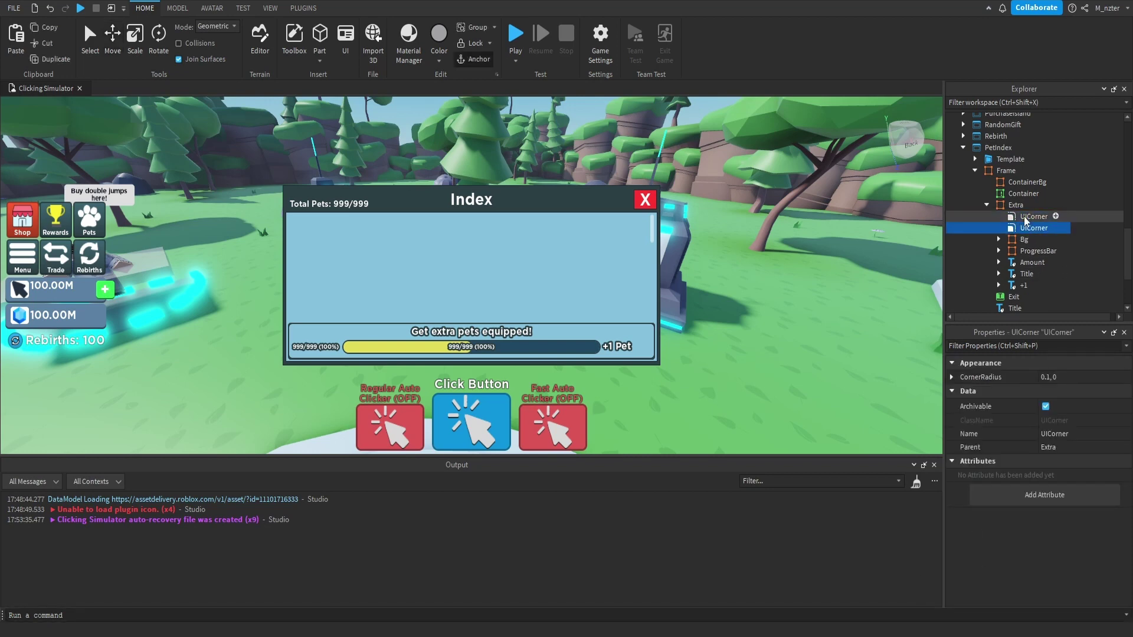
pyautogui.moveTo(1021, 229); pyautogui.dragTo(1037, 182)
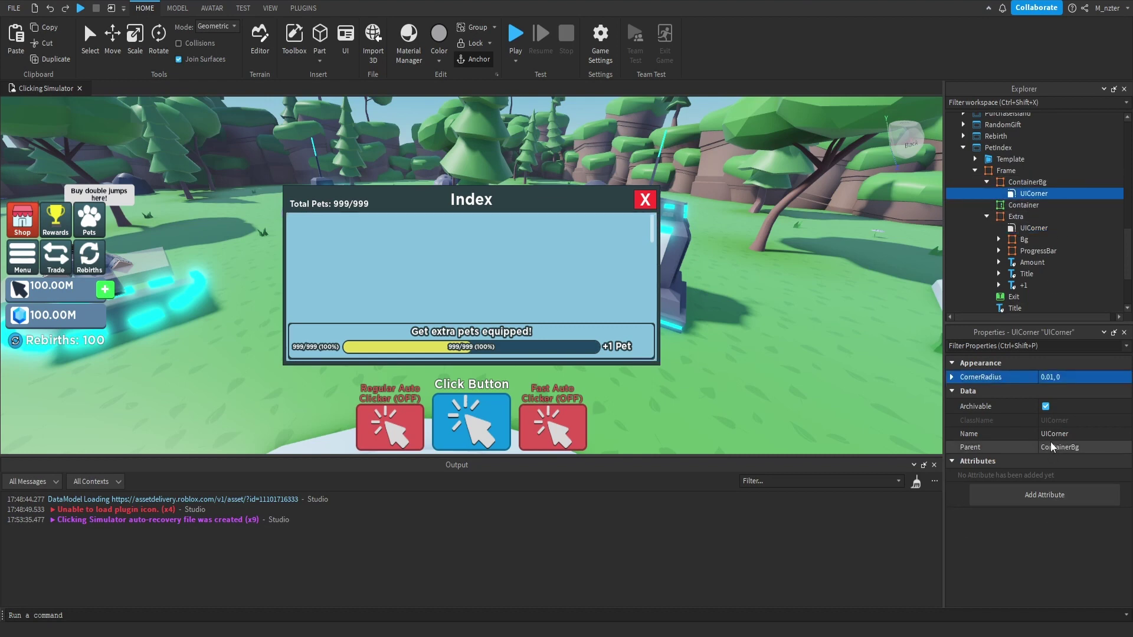
# - Duplicate ContainerBg's UICorner into PetIndex's main Frame and set its CornerRadius to 0.025, 0
pyautogui.hotkey('ctrl', 'd')
pyautogui.moveTo(1026, 203); pyautogui.dragTo(1017, 172)
pyautogui.click(987, 193)
pyautogui.click(987, 217)
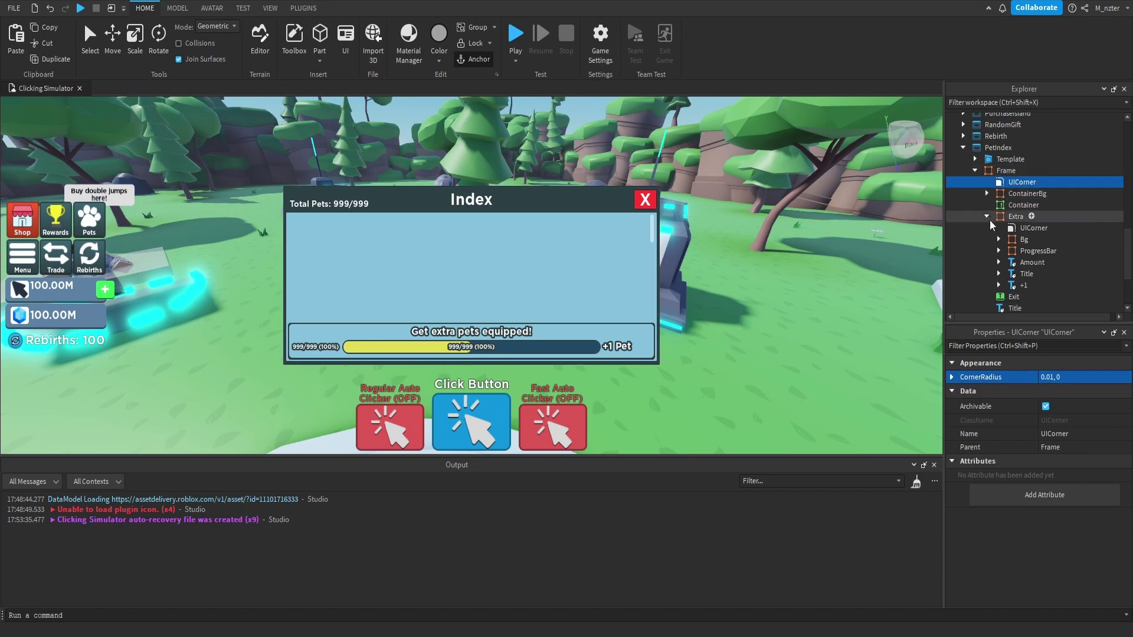
pyautogui.click(1051, 377)
pyautogui.press('BackSpace')
pyautogui.write('25')
pyautogui.press('Return')
# - Duplicate the main Frame's UICorner into the Exit button and set its CornerRadius to 0.1
pyautogui.hotkey('ctrl', 'd')
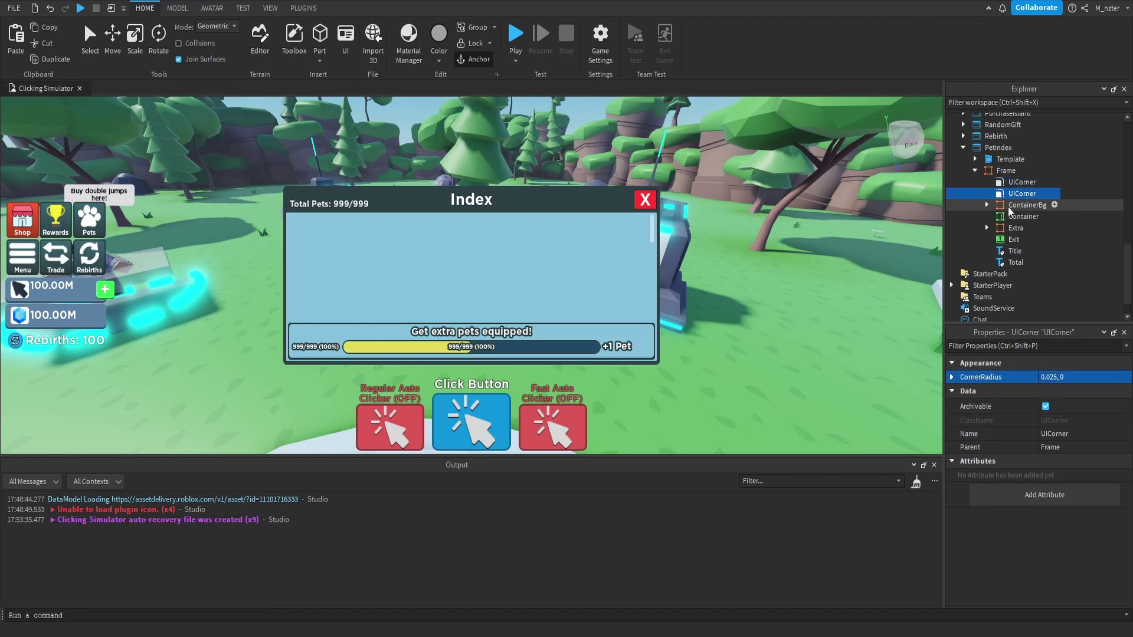
pyautogui.moveTo(1022, 194); pyautogui.dragTo(1024, 242)
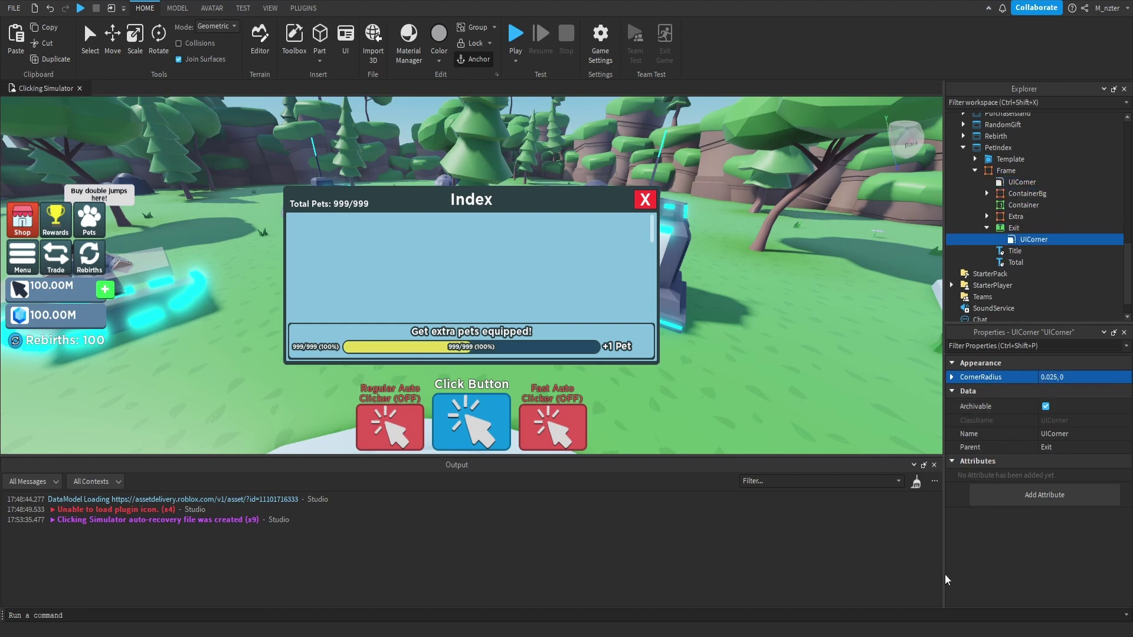
pyautogui.doubleClick(1052, 377)
pyautogui.write('1')
pyautogui.press('Return')
# - Insert a UIGridLayout and a Frame into the Container scrolling frame
pyautogui.click(1023, 204)
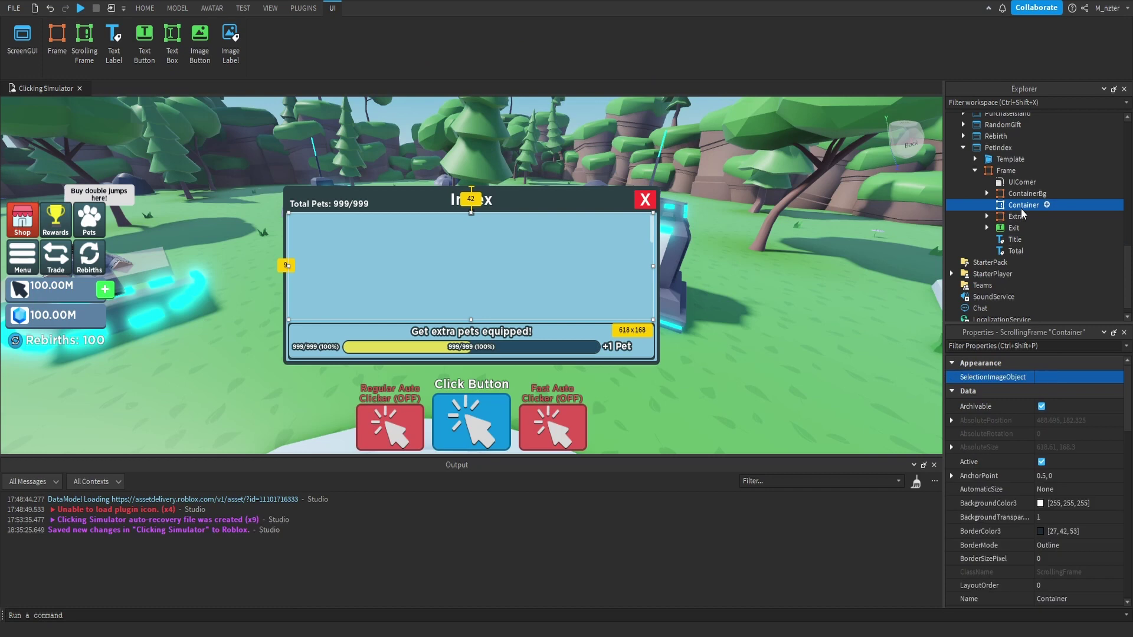
pyautogui.click(1046, 206)
pyautogui.write('uig')
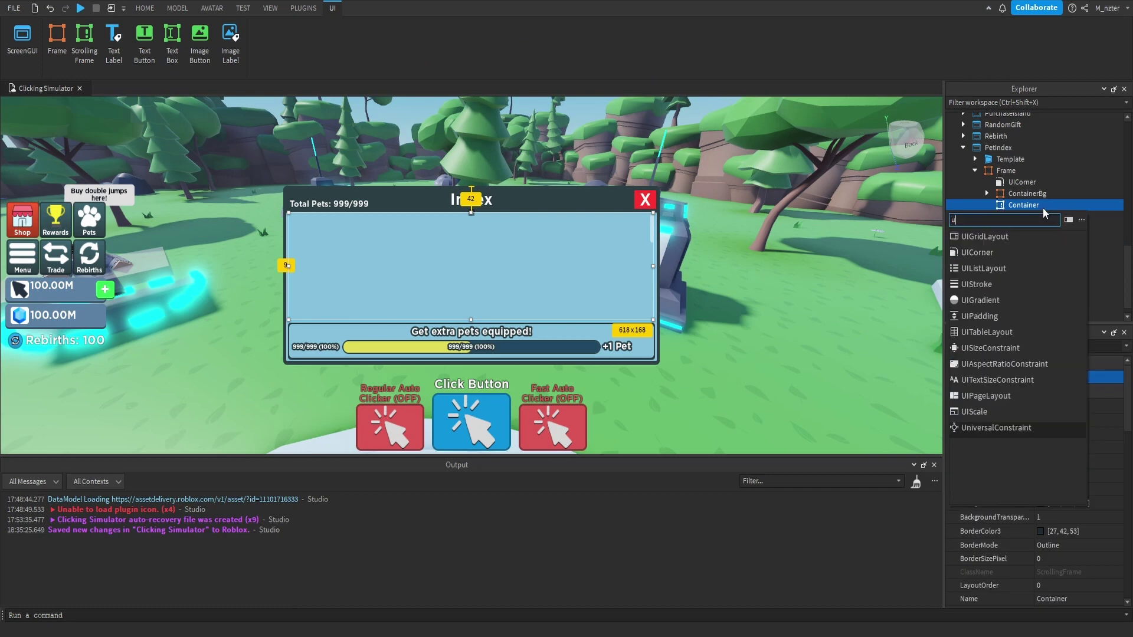
pyautogui.press('Down')
pyautogui.press('Return')
pyautogui.click(1047, 206)
pyautogui.write('fram')
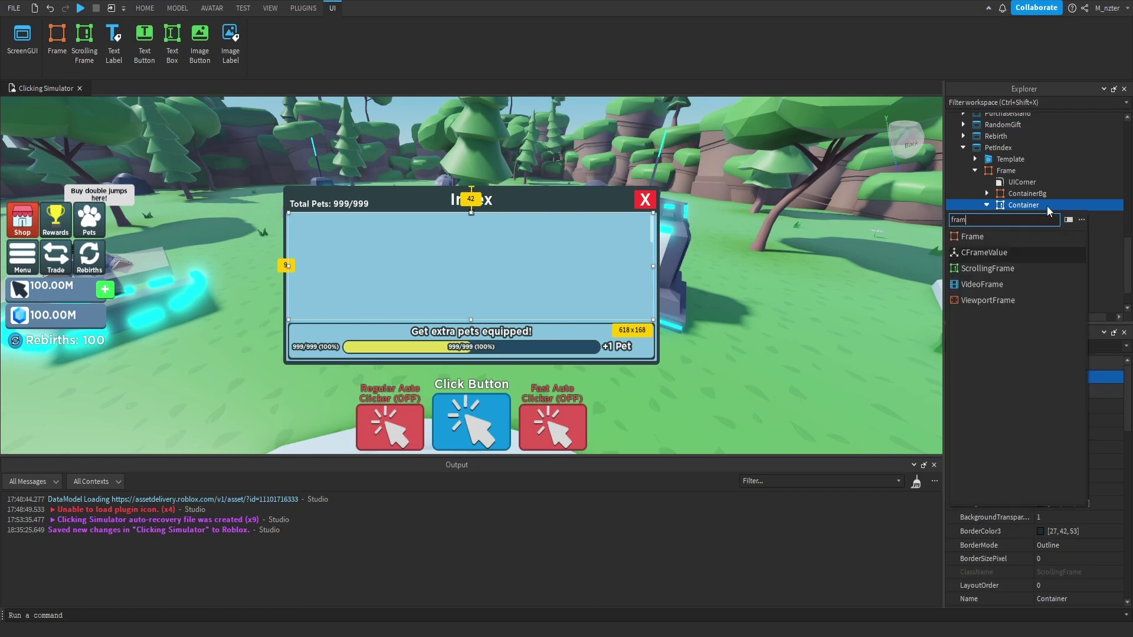
pyautogui.press('Up')
pyautogui.press('Return')
# - Set the Container UIGridLayout's CellSize to {1, 0},{0.1, 0} and its HorizontalAlignment to Center
pyautogui.click(1028, 225)
pyautogui.click(1032, 217)
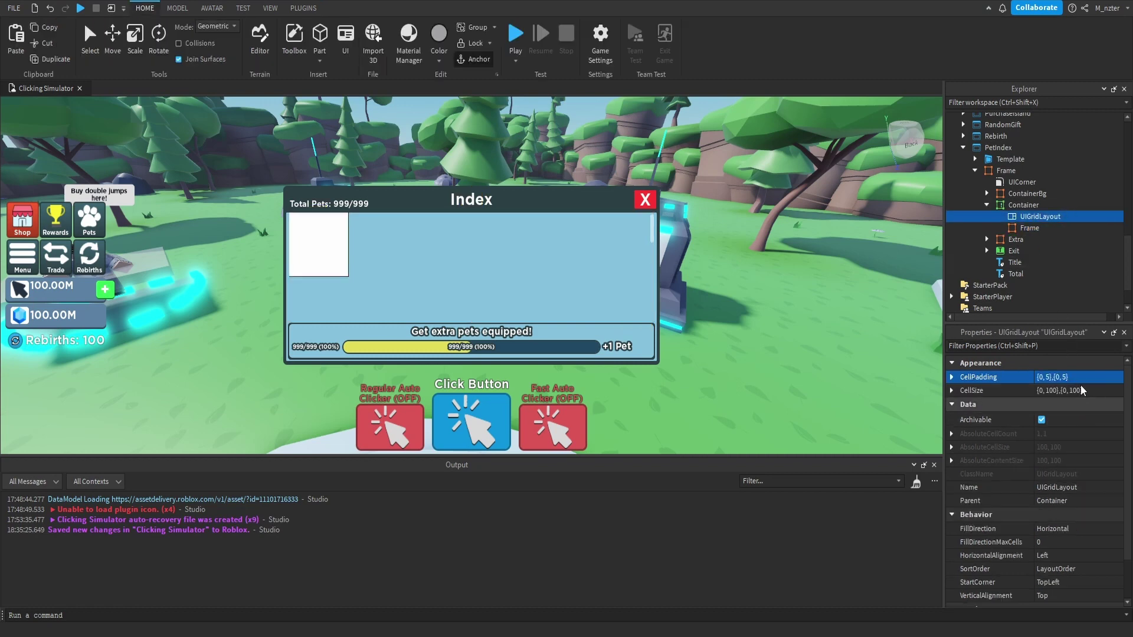
pyautogui.click(1070, 391)
pyautogui.write('1, 0},{')
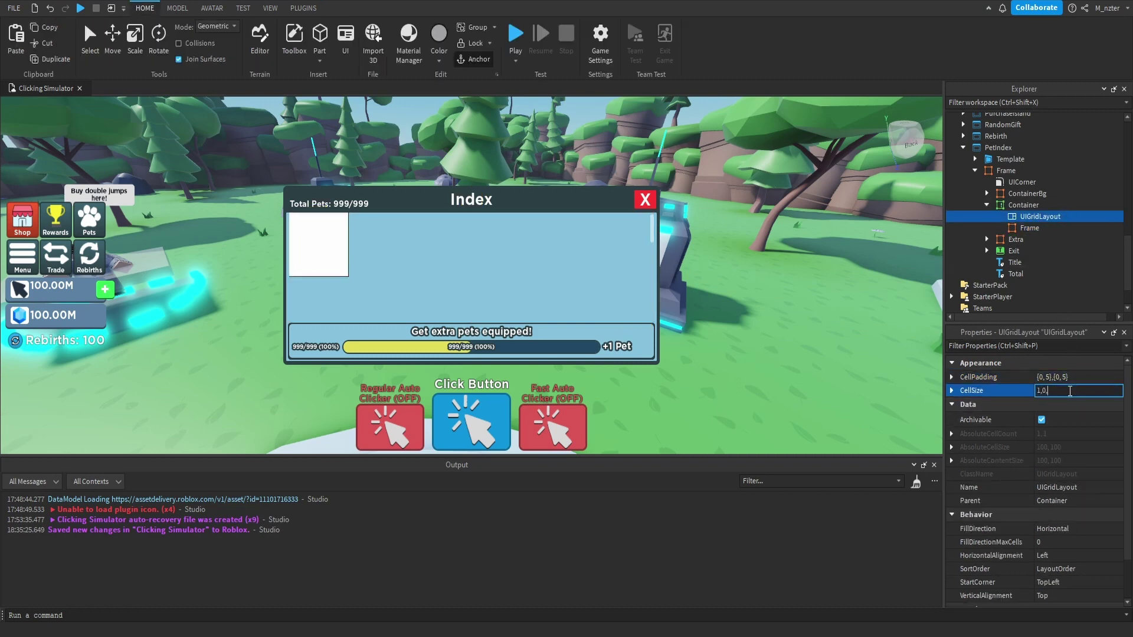
pyautogui.write('0.1, 0')
pyautogui.press('Return')
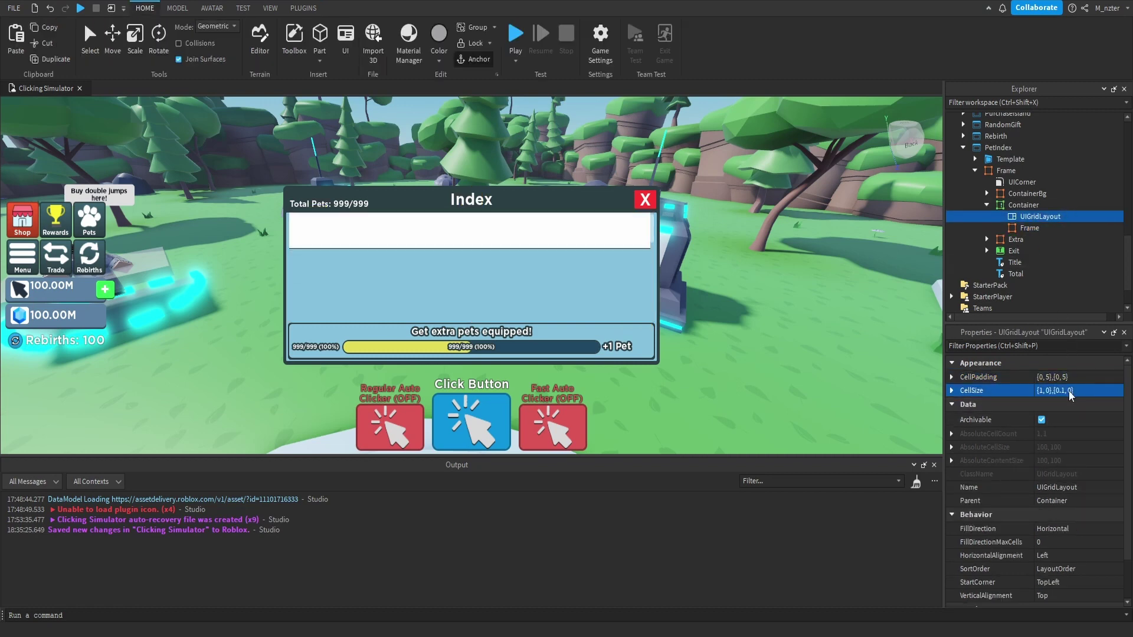
pyautogui.click(1085, 555)
pyautogui.click(1087, 569)
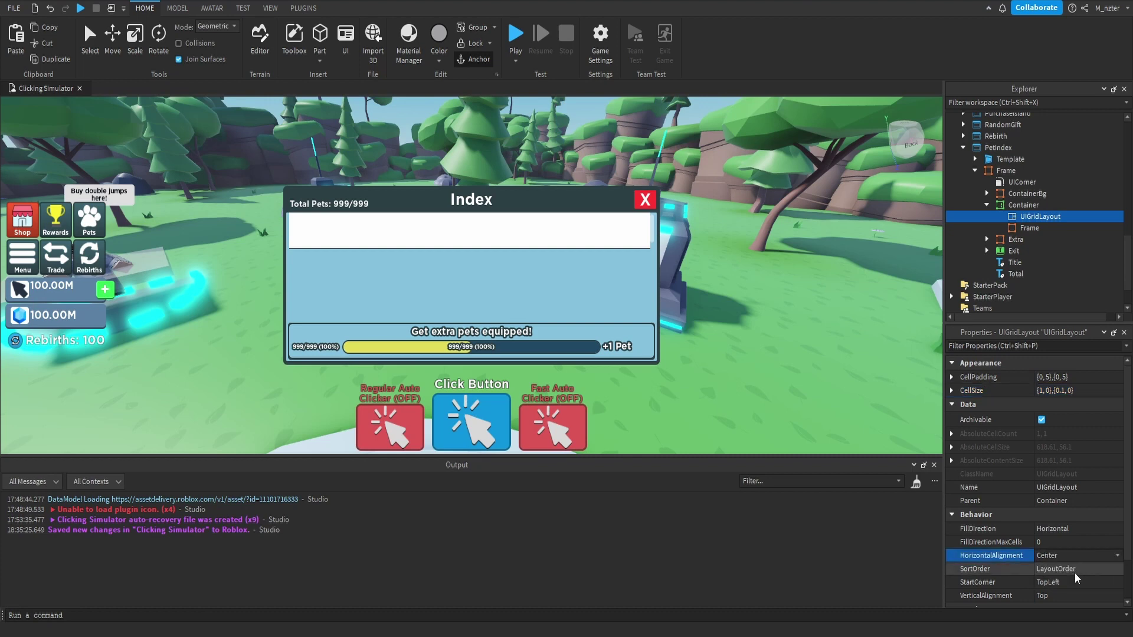
# - Rename the Frame inside Container as Template
pyautogui.doubleClick(1030, 227)
pyautogui.write('Template')
pyautogui.press('Return')
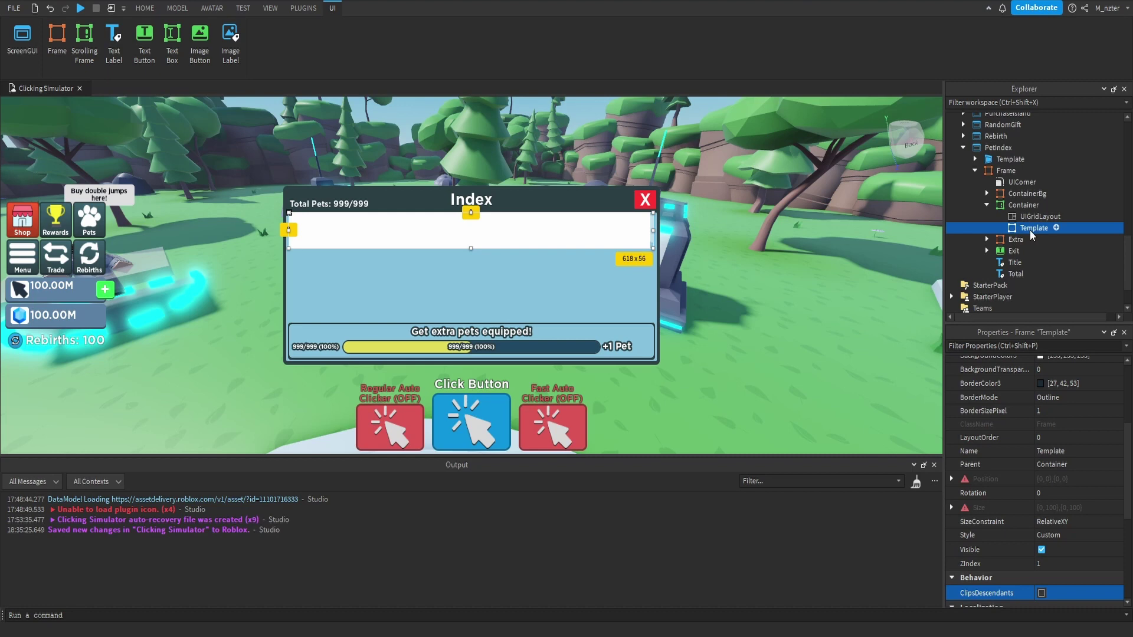
# - Insert a UIGridLayout and a ViewportFrame into Container's Template frame
pyautogui.click(1057, 228)
pyautogui.write('UIG')
pyautogui.press('Up')
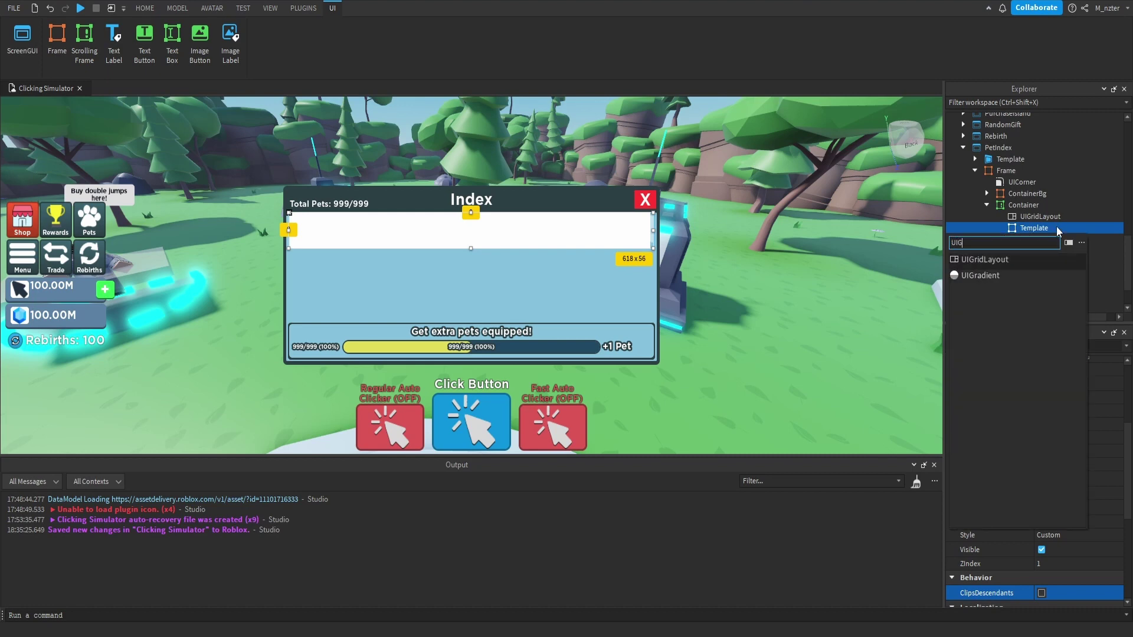
pyautogui.press('Return')
pyautogui.hotkey('ctrl', 'i')
pyautogui.write('v')
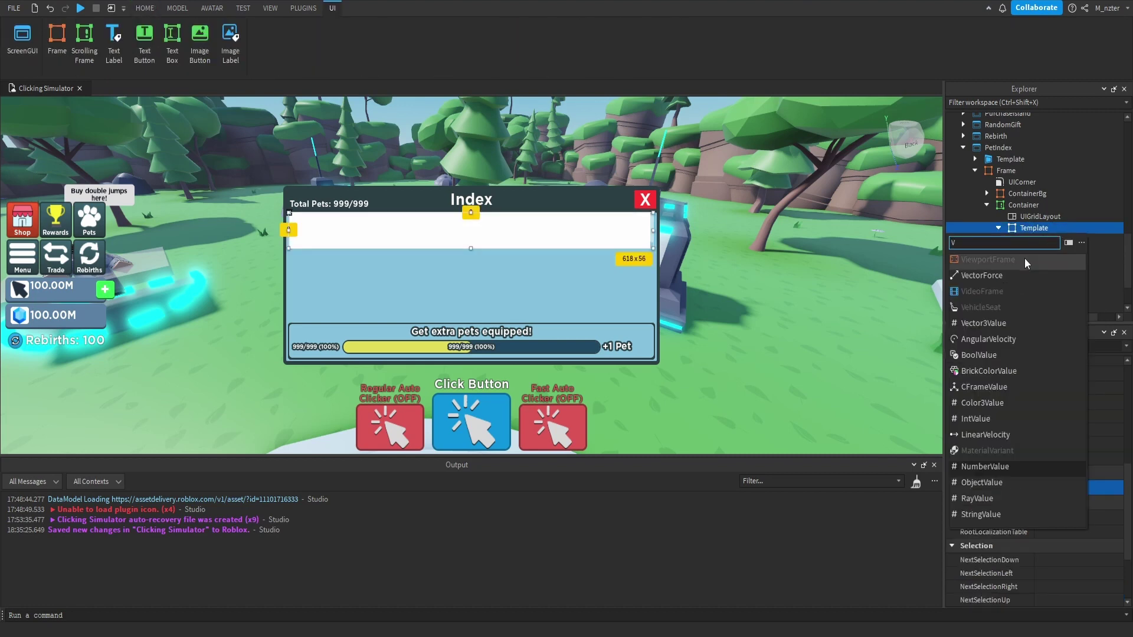
pyautogui.click(1025, 258)
# - Set the CellSize of Template's UIGridLayout to {0.1, 0},{0.9, 0}
pyautogui.click(1047, 240)
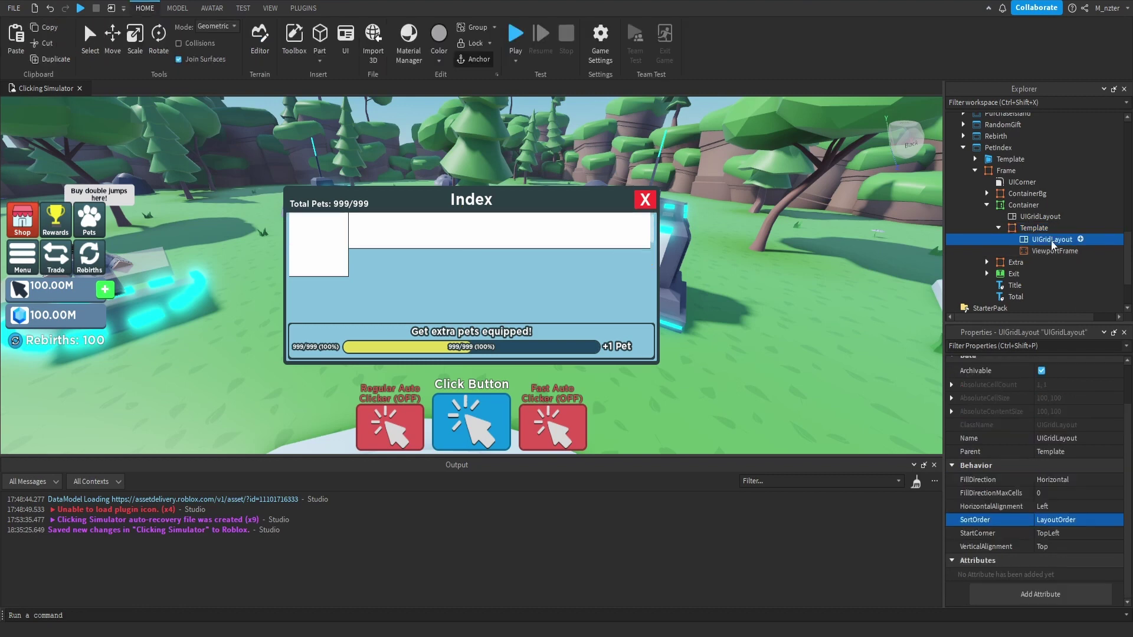
pyautogui.scroll(2, 1050, 378)
pyautogui.click(1049, 391)
pyautogui.write('.1,0,.9,0')
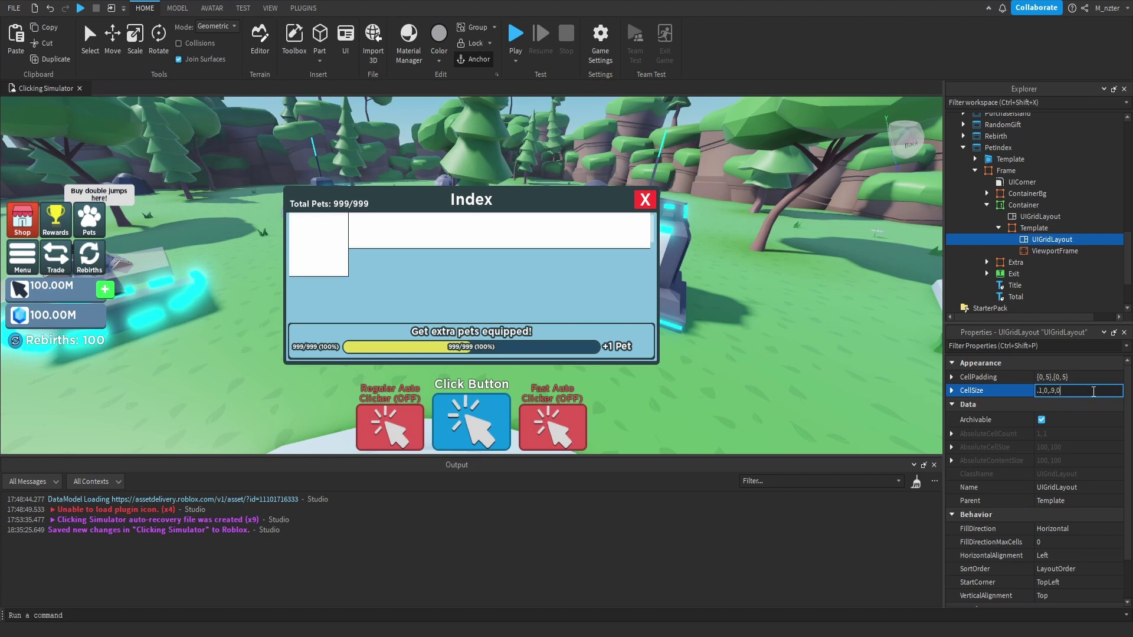
pyautogui.press('Return')
# - Rename Template's ViewportFrame as Egg and set its BackgroundColor3 to 42, 61, 66, sampled from the Index window header
pyautogui.click(1057, 251)
pyautogui.click(1057, 250)
pyautogui.write('Egg')
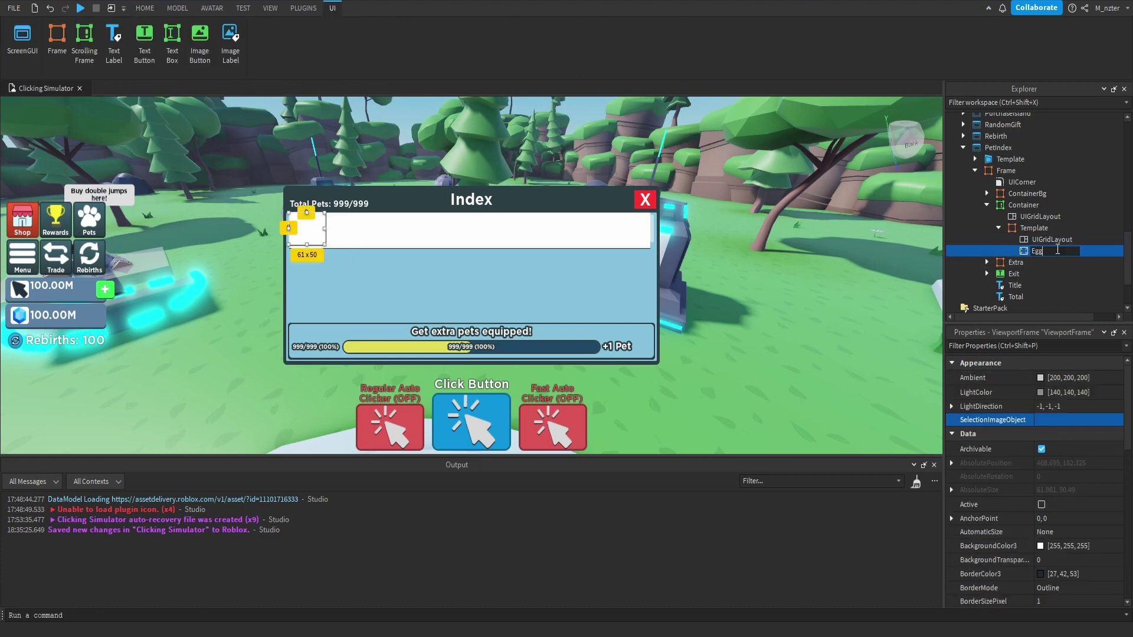
pyautogui.press('Return')
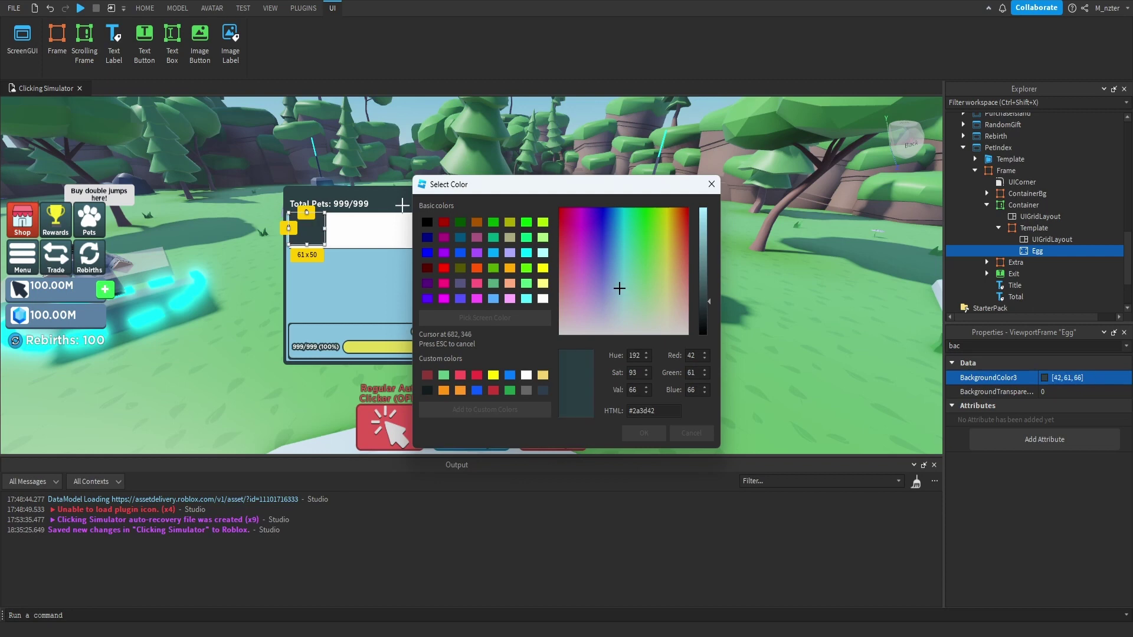
pyautogui.click(403, 204)
pyautogui.press('Return')
# - Duplicate the Total label into Egg and set the copy's Text to 10/10
pyautogui.click(1010, 299)
pyautogui.hotkey('ctrl', 'd')
pyautogui.moveTo(1019, 306); pyautogui.dragTo(1033, 253)
pyautogui.doubleClick(1033, 346)
pyautogui.write('text')
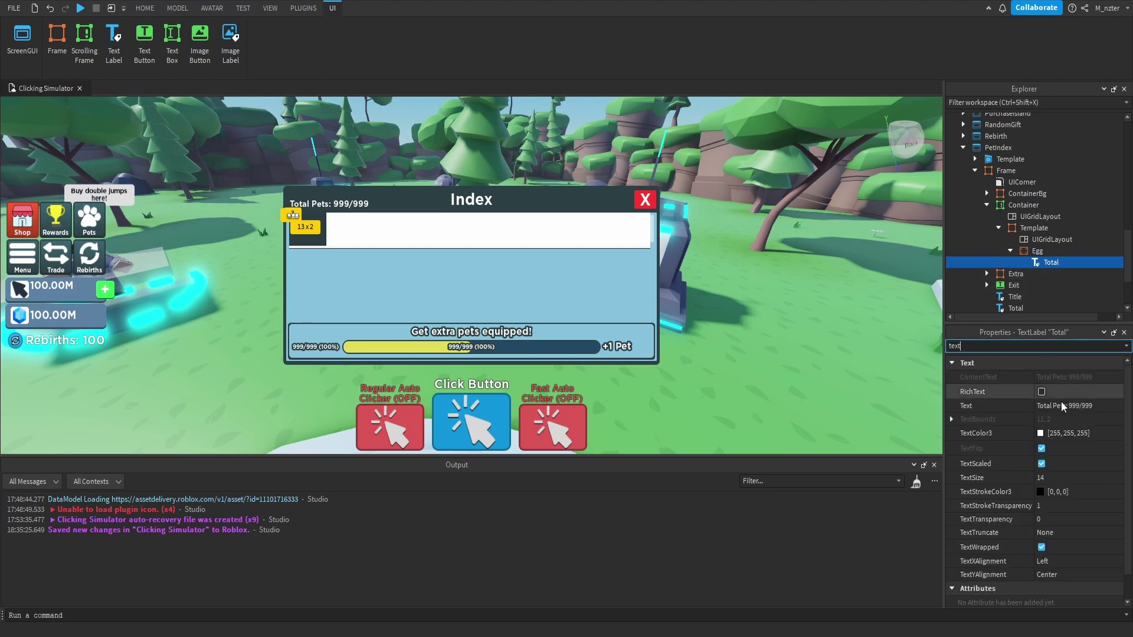
pyautogui.click(1063, 406)
pyautogui.write('10/10')
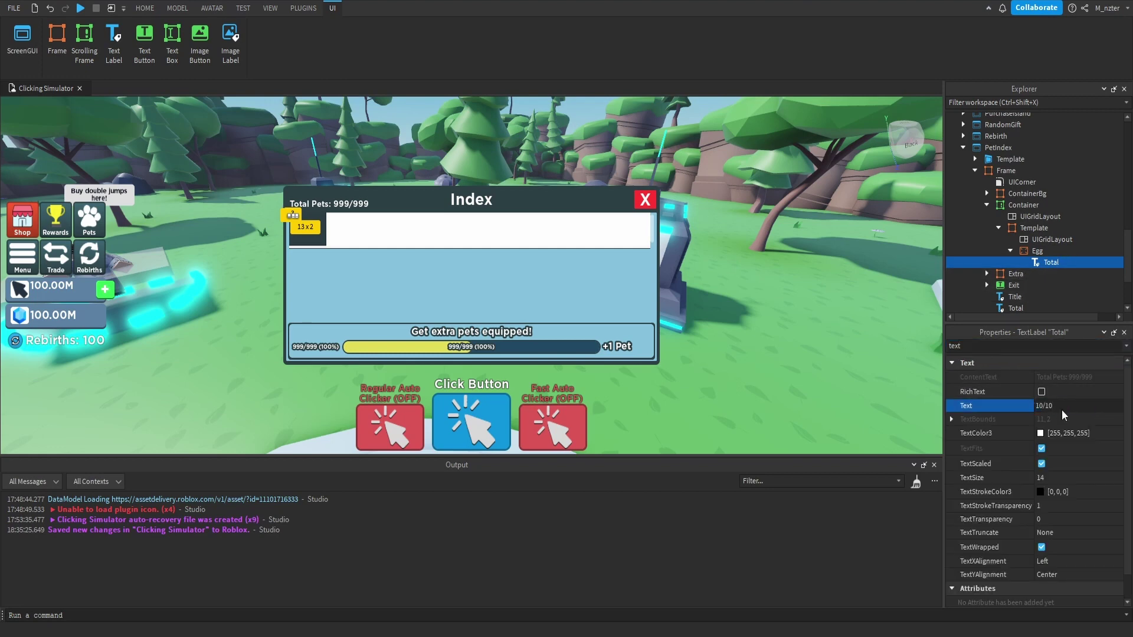
pyautogui.press('Return')
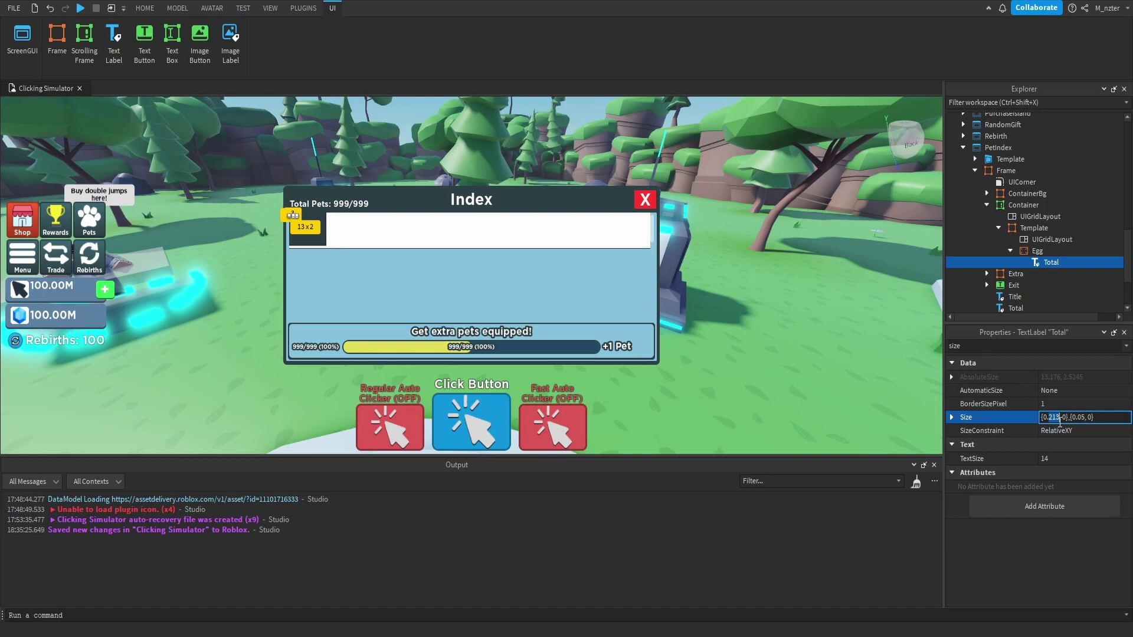
# - Resize Egg's Total label to {0.465, 0},{0.25, 0}
pyautogui.write('465')
pyautogui.press('Return')
pyautogui.doubleClick(1086, 417)
pyautogui.write('25')
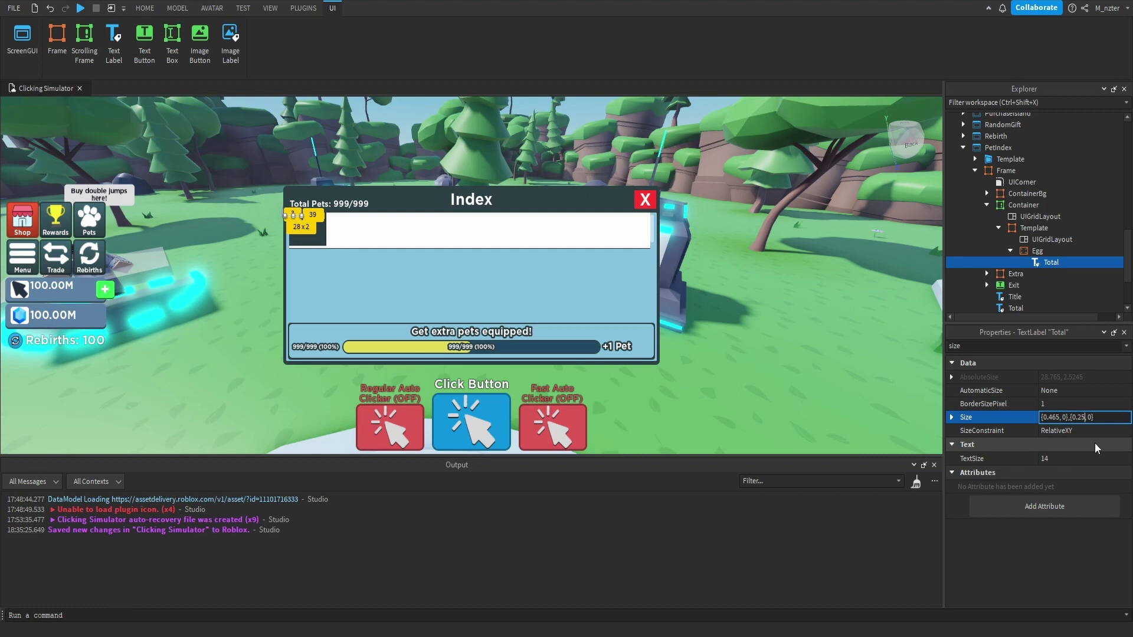
pyautogui.press('Return')
# - Set the AnchorPoint of Egg's Total label to 0, 0
pyautogui.doubleClick(979, 347)
pyautogui.write('po')
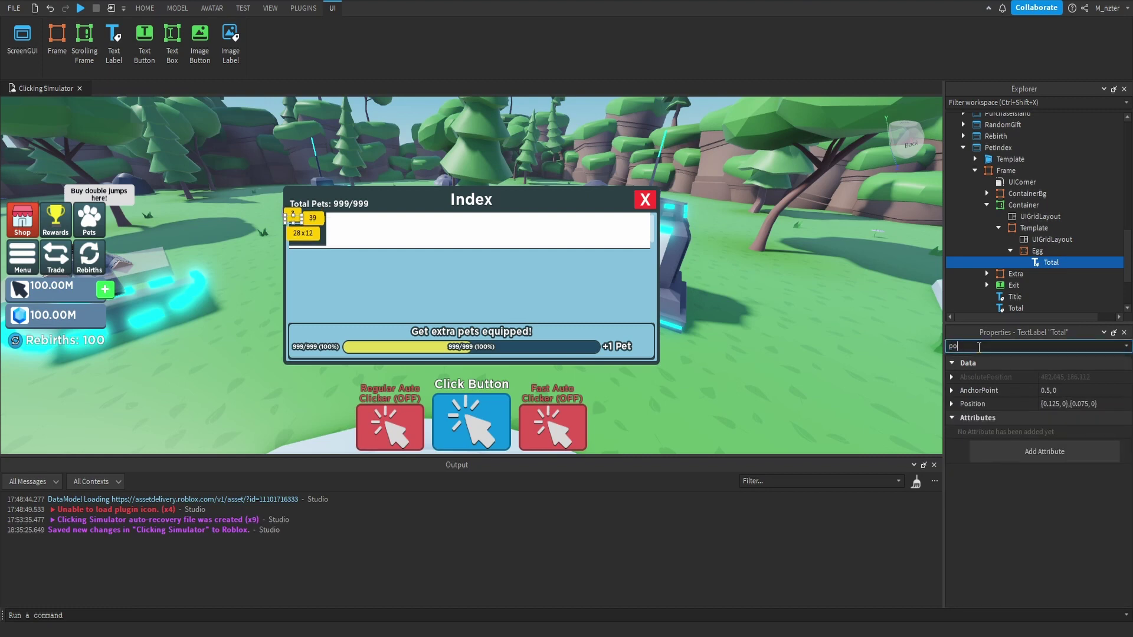
pyautogui.click(1054, 390)
pyautogui.write('0,0')
pyautogui.press('Tab')
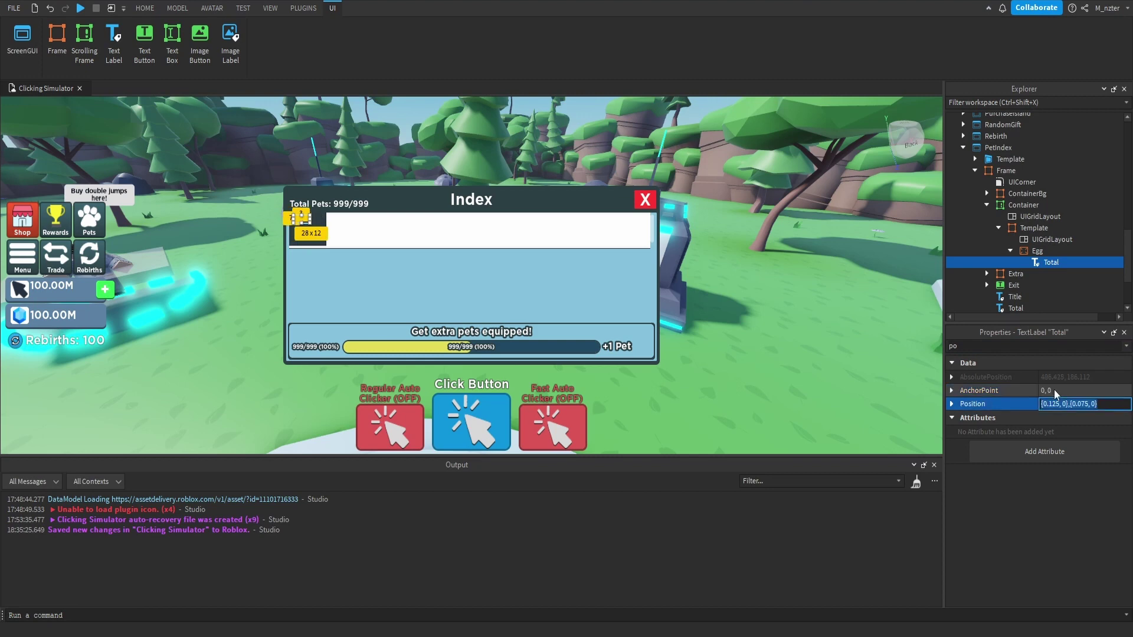
# - Set the Position of Egg's Total label to {0.05, 0},{0.05, 0}
pyautogui.doubleClick(1054, 404)
pyautogui.write('05')
pyautogui.press('Right')
pyautogui.press('Right')
pyautogui.press('Right')
pyautogui.press('Right')
pyautogui.press('BackSpace')
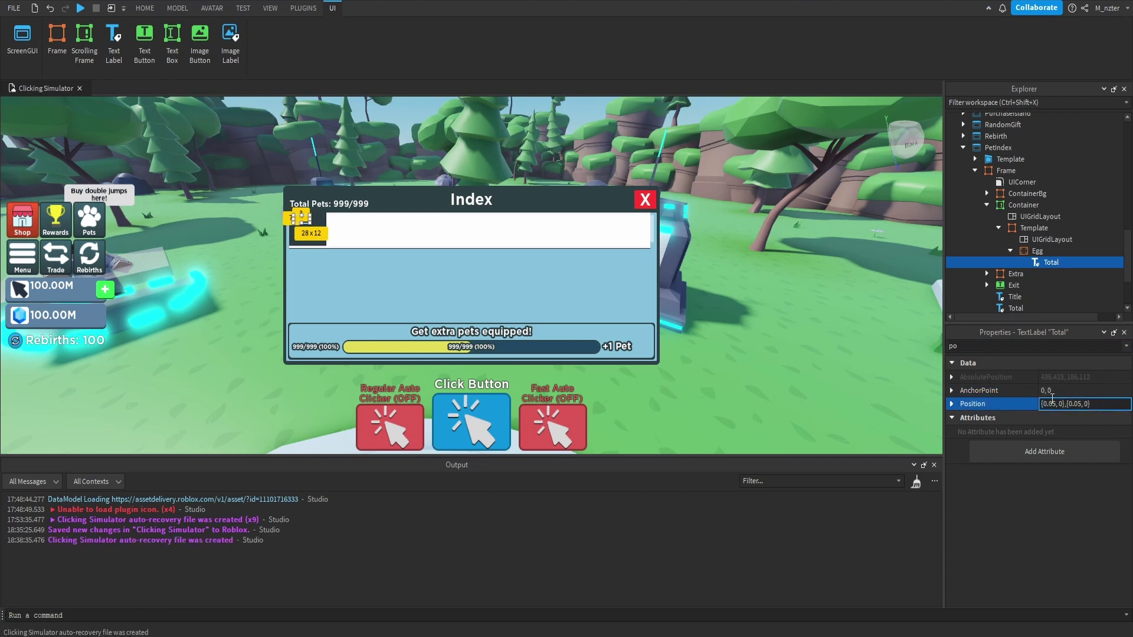
pyautogui.press('Return')
pyautogui.click(725, 332)
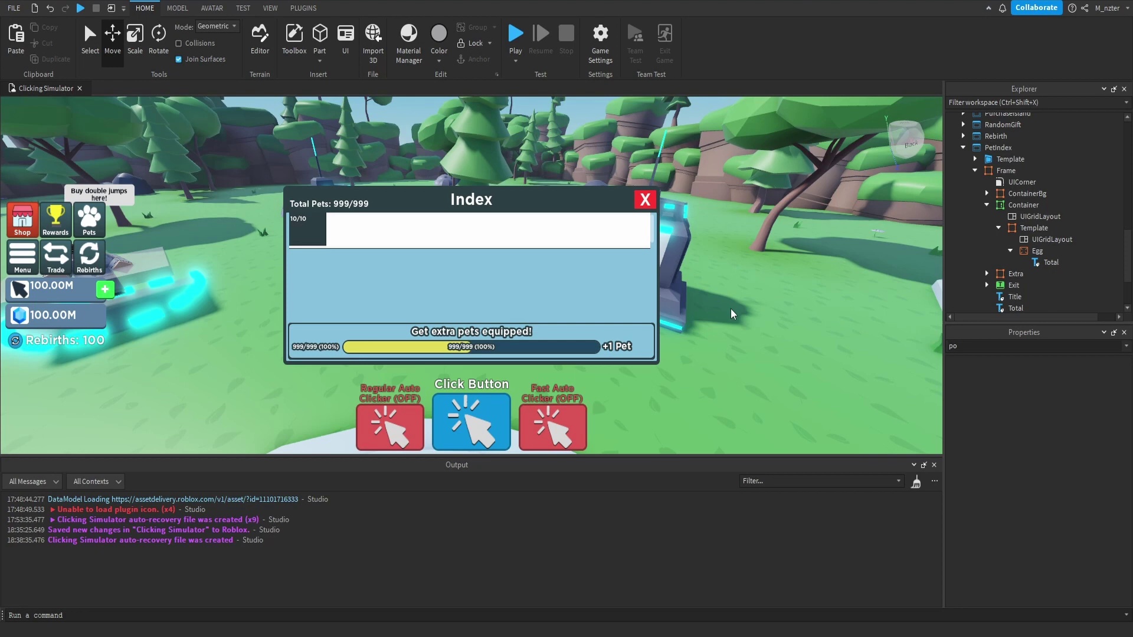
# - Set the VerticalAlignment of the UIGridLayout inside Container's Template frame to Center
pyautogui.click(1045, 239)
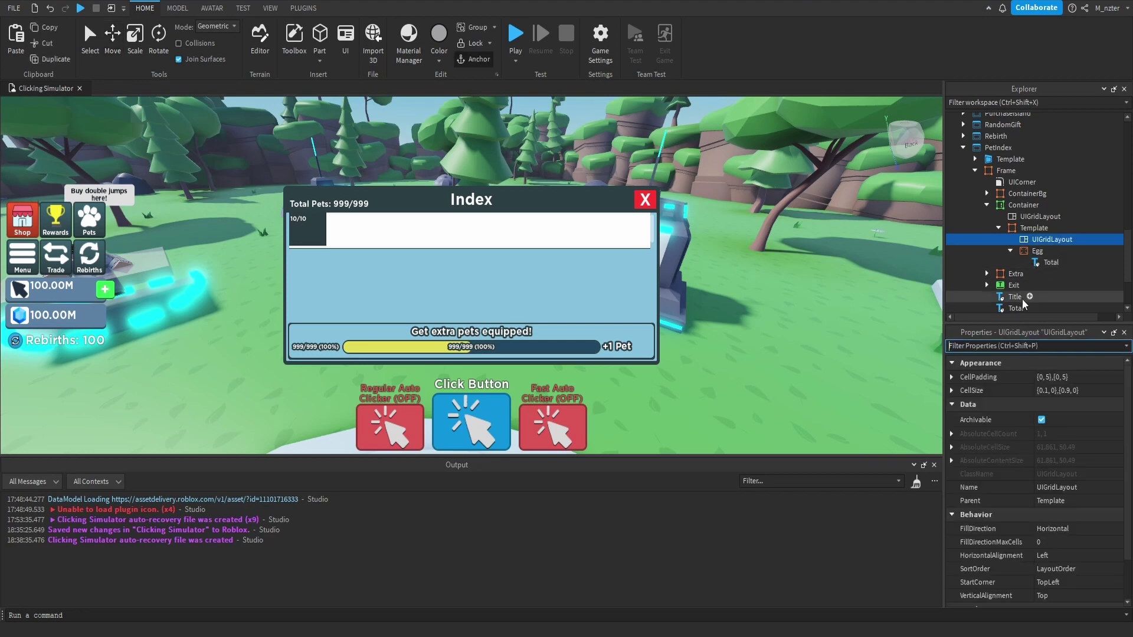
pyautogui.scroll(-2, 1010, 399)
pyautogui.click(1068, 546)
pyautogui.click(1071, 567)
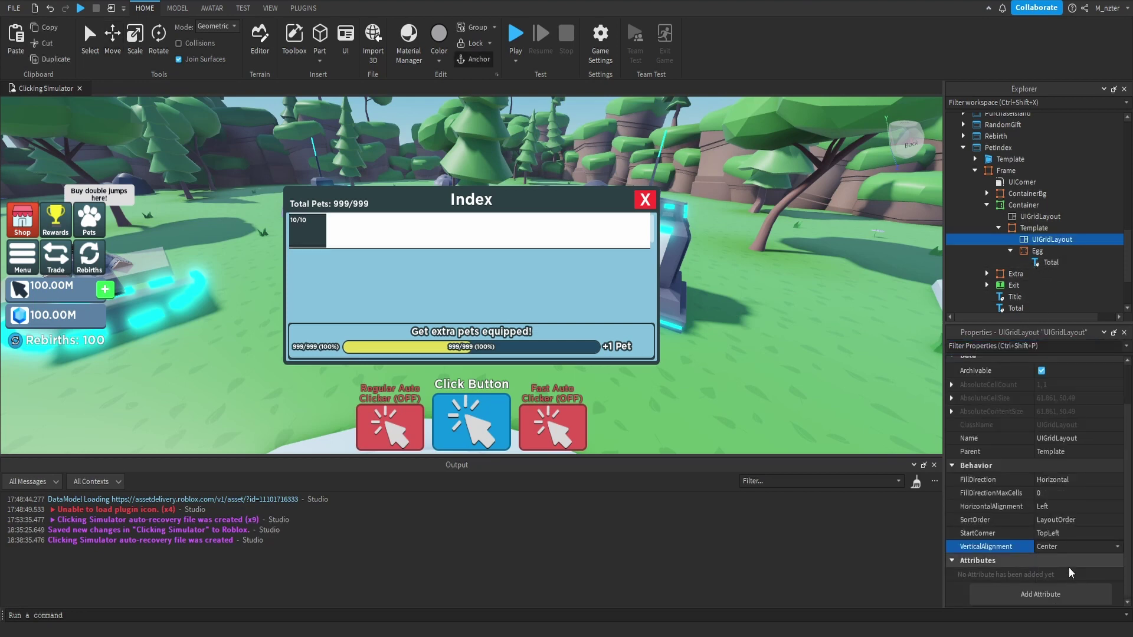
# - Add a UICorner to Egg and set its CornerRadius to 0.1, 0
pyautogui.click(1053, 249)
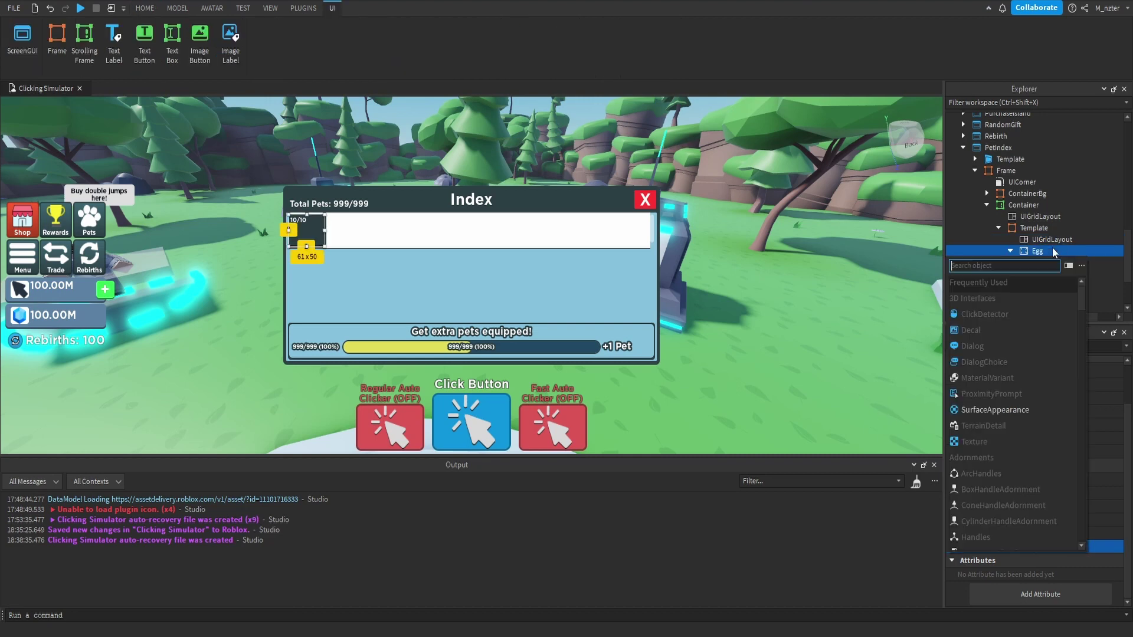
pyautogui.write('UICorner')
pyautogui.press('Return')
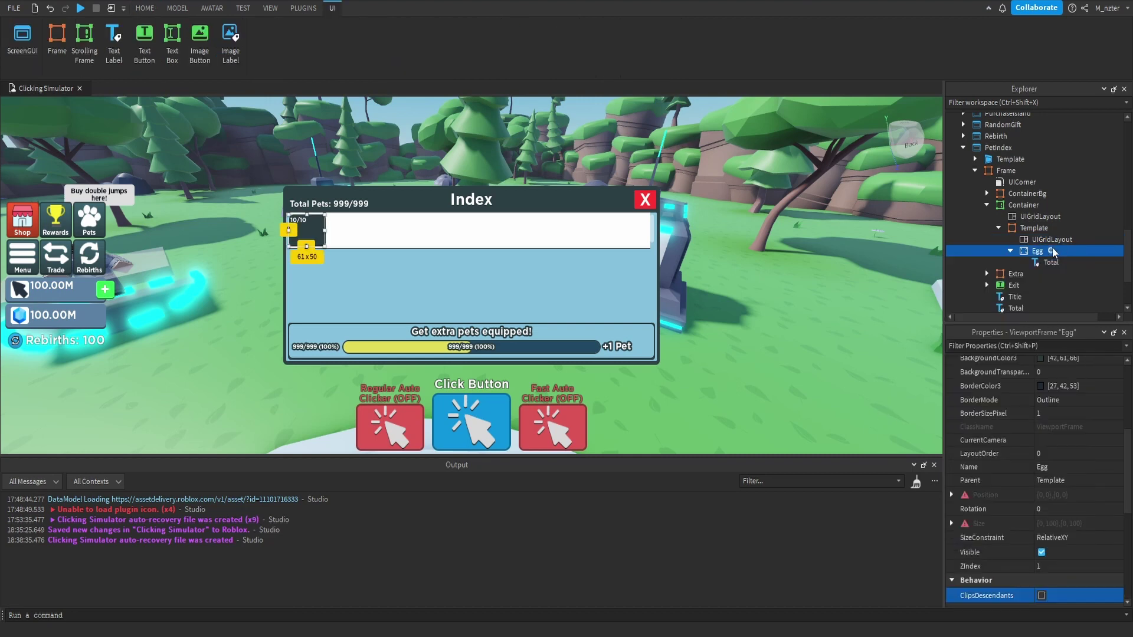
pyautogui.click(1046, 377)
pyautogui.write('0.1, 0')
pyautogui.press('Return')
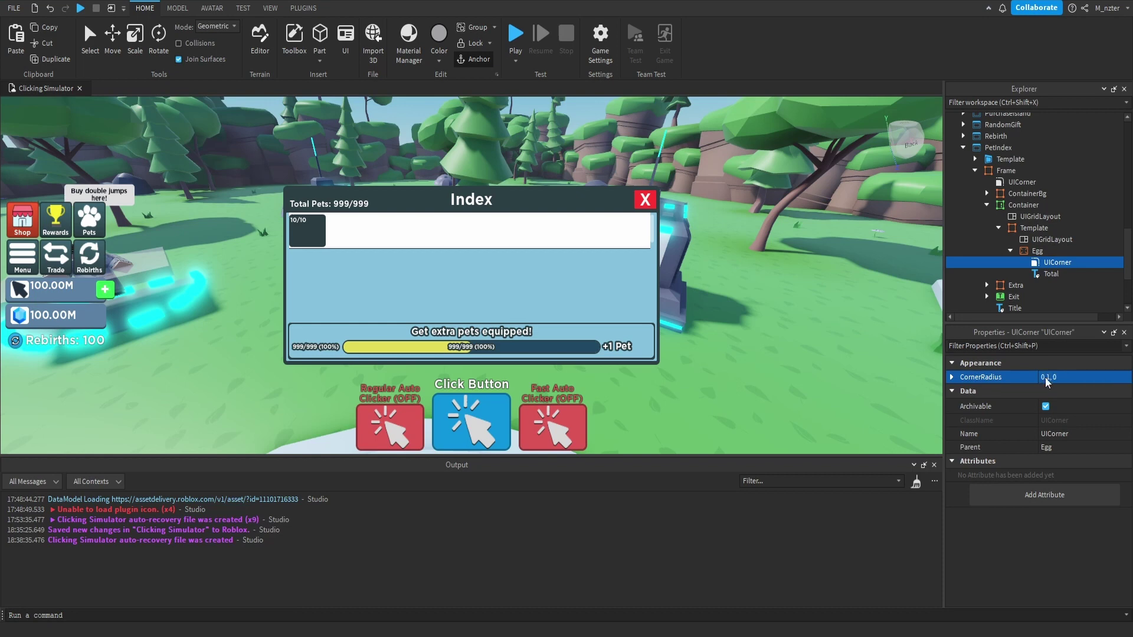
# - Duplicate Egg, rename the copy as Template, and set its BackgroundColor3 to 208, 208, 208
pyautogui.click(1011, 251)
pyautogui.click(1039, 252)
pyautogui.hotkey('ctrl', 'd')
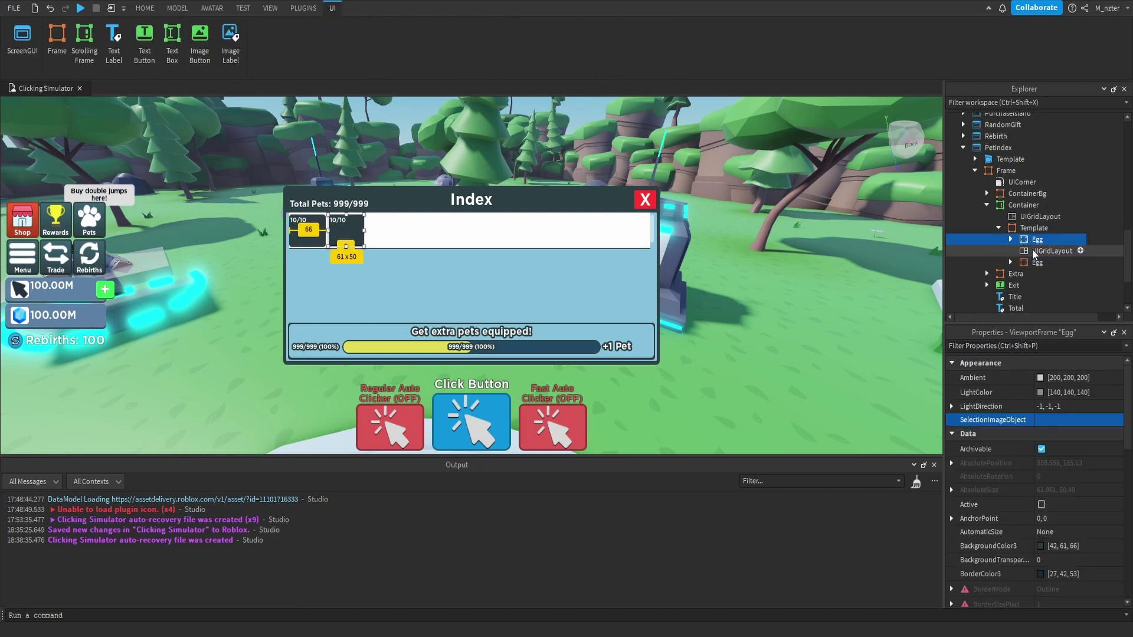
pyautogui.write('Template')
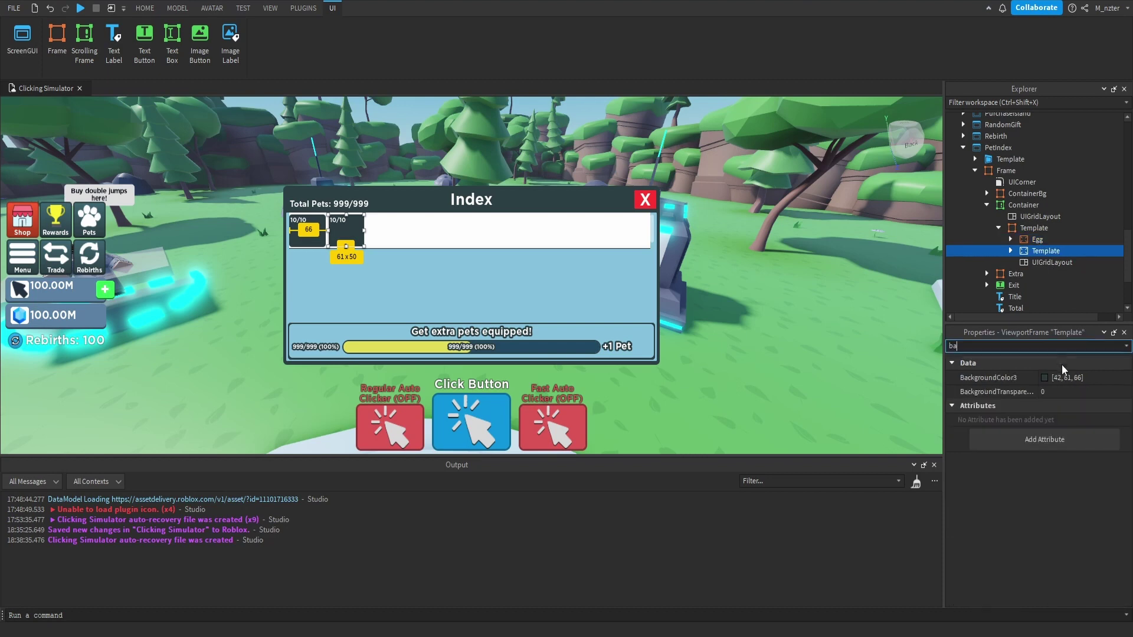
pyautogui.click(1046, 379)
pyautogui.click(529, 323)
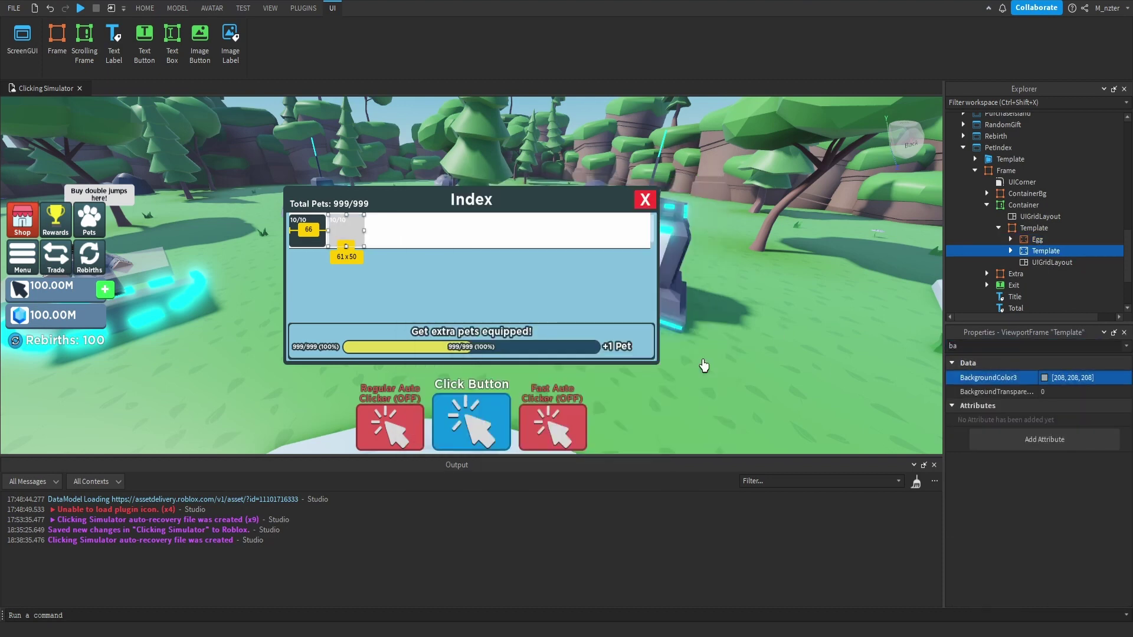
# - Rename the Total label inside the new Template viewport as Rarity and set its Text to Common
pyautogui.doubleClick(1040, 273)
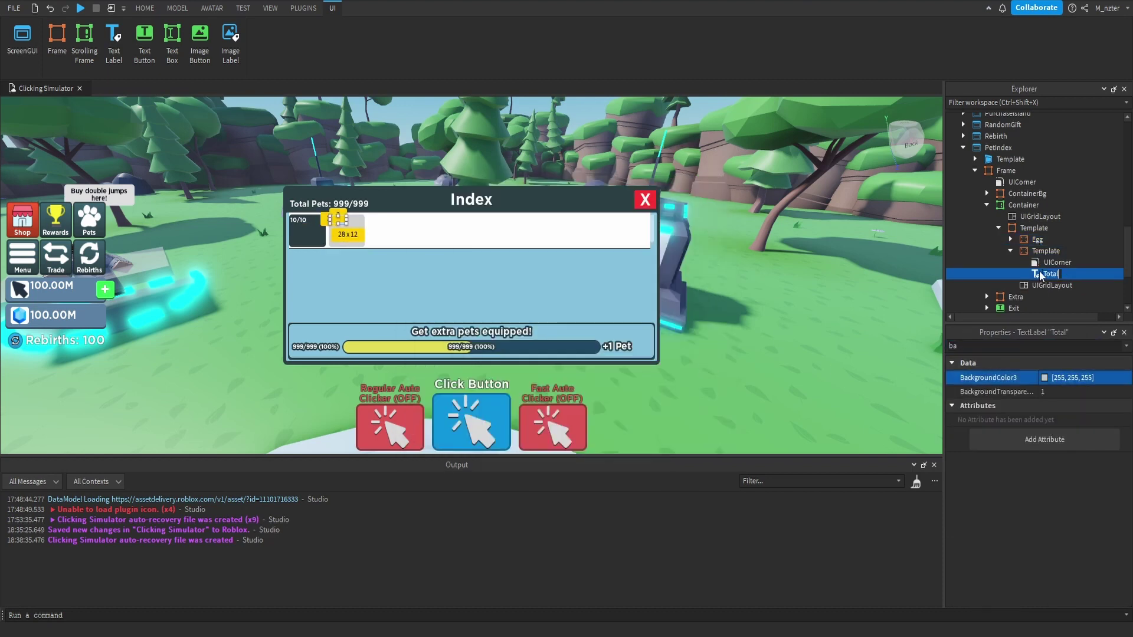
pyautogui.write('Rarity')
pyautogui.press('Return')
pyautogui.doubleClick(1036, 346)
pyautogui.write('text')
pyautogui.click(1083, 406)
pyautogui.write('Common')
pyautogui.press('Return')
# - Resize the Rarity label to {0.6, 0},{0.27, 0}
pyautogui.doubleClick(1052, 417)
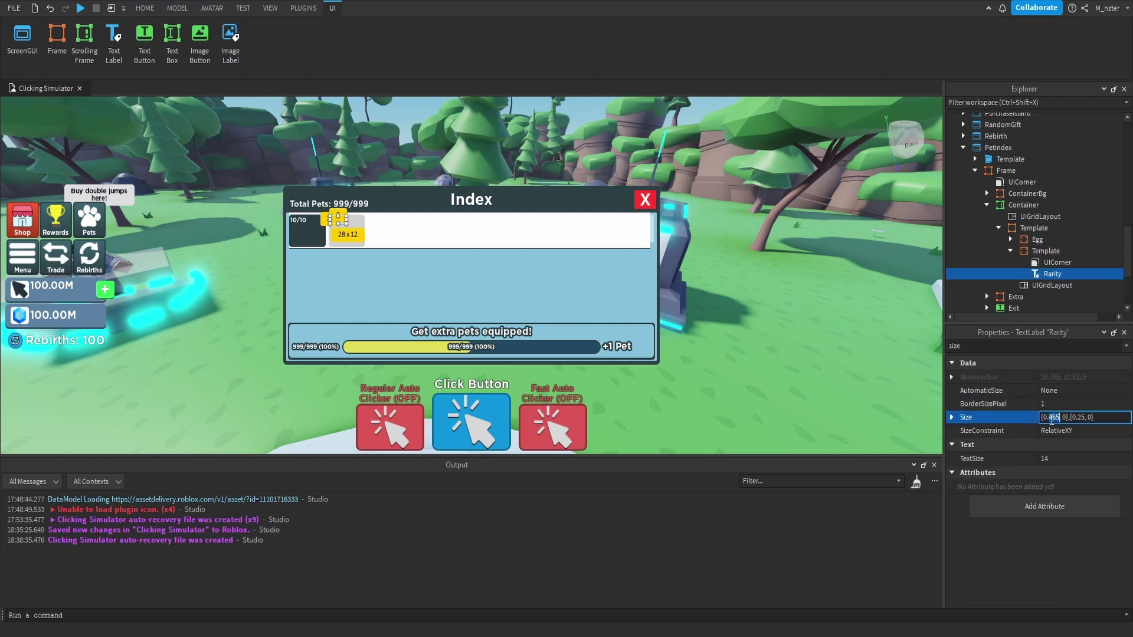
pyautogui.write('8')
pyautogui.moveTo(1071, 416); pyautogui.dragTo(1075, 415)
pyautogui.write('27')
pyautogui.press('Return')
# - Set the Rarity label's AnchorPoint to 0.5, 0 and its Position to {0.5, 0},{0.7, 0}
pyautogui.doubleClick(1036, 346)
pyautogui.write('po')
pyautogui.doubleClick(1042, 390)
pyautogui.write('.5')
pyautogui.click(1046, 404)
pyautogui.moveTo(1049, 405); pyautogui.dragTo(1059, 406)
pyautogui.write('5')
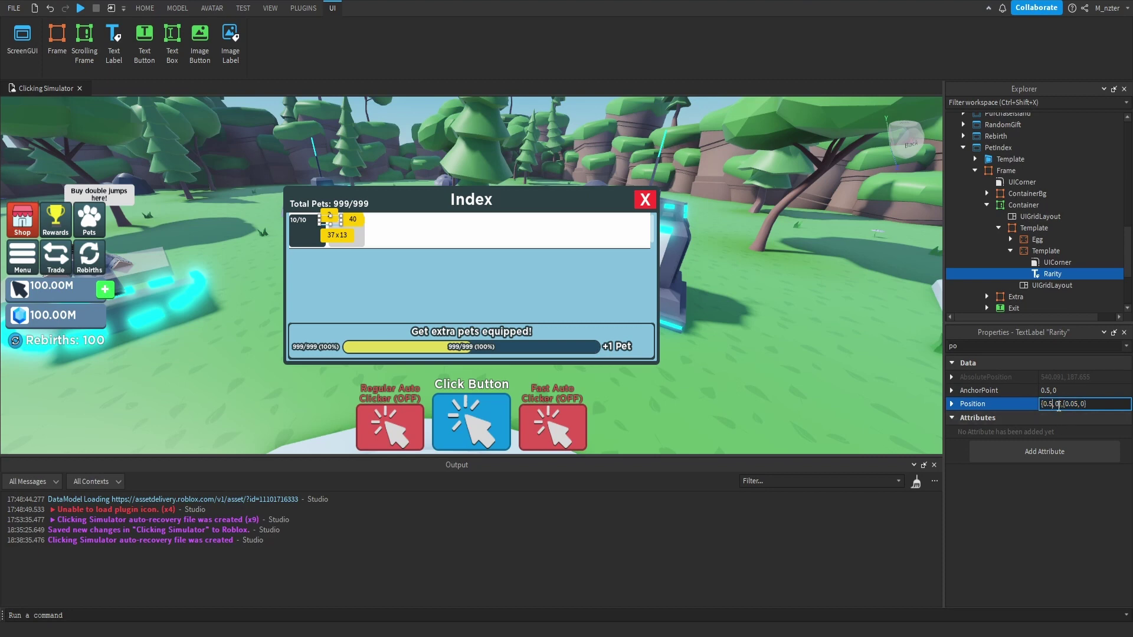
pyautogui.click(1074, 404)
pyautogui.write('7')
pyautogui.press('Return')
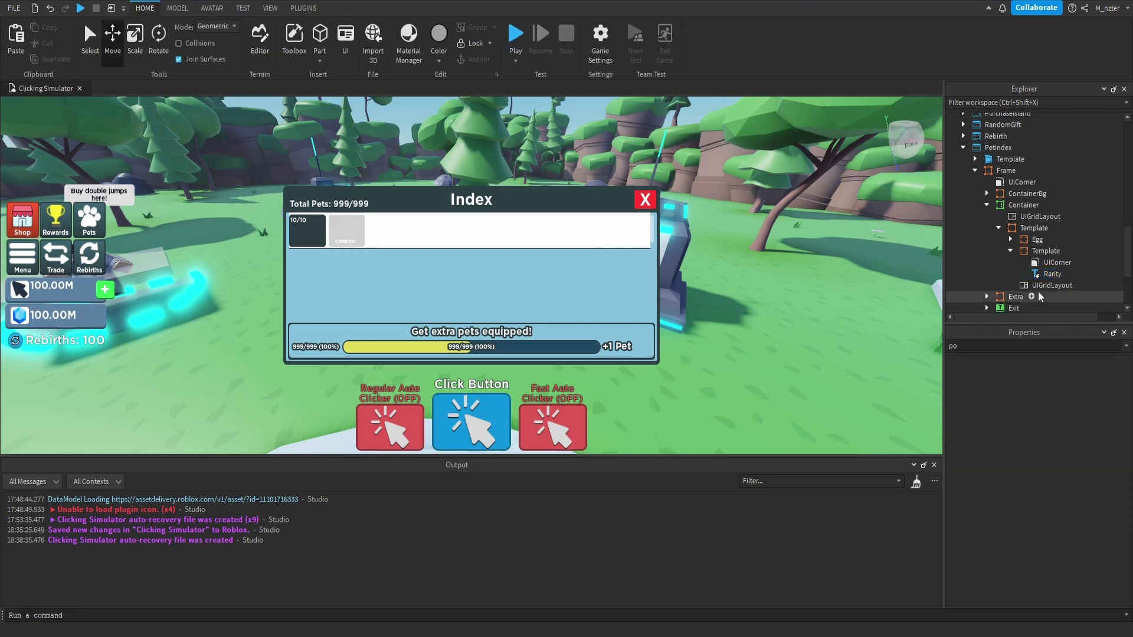
# - Set the Rarity label's TextStrokeTransparency to 0.75
pyautogui.click(1052, 274)
pyautogui.click(1048, 346)
pyautogui.write('st')
pyautogui.click(1065, 420)
pyautogui.moveTo(1127, 421); pyautogui.dragTo(1118, 421)
pyautogui.press('Escape')
# - Duplicate the Rarity label and rename the copy as Locked
pyautogui.click(1052, 275)
pyautogui.hotkey('ctrl', 'd')
pyautogui.click(1055, 286)
pyautogui.write('Locked')
# - Set the Locked label's Text to ? and its TextColor3 to 70, 70, 70
pyautogui.click(1056, 349)
pyautogui.write('text')
pyautogui.click(1085, 407)
pyautogui.write('?')
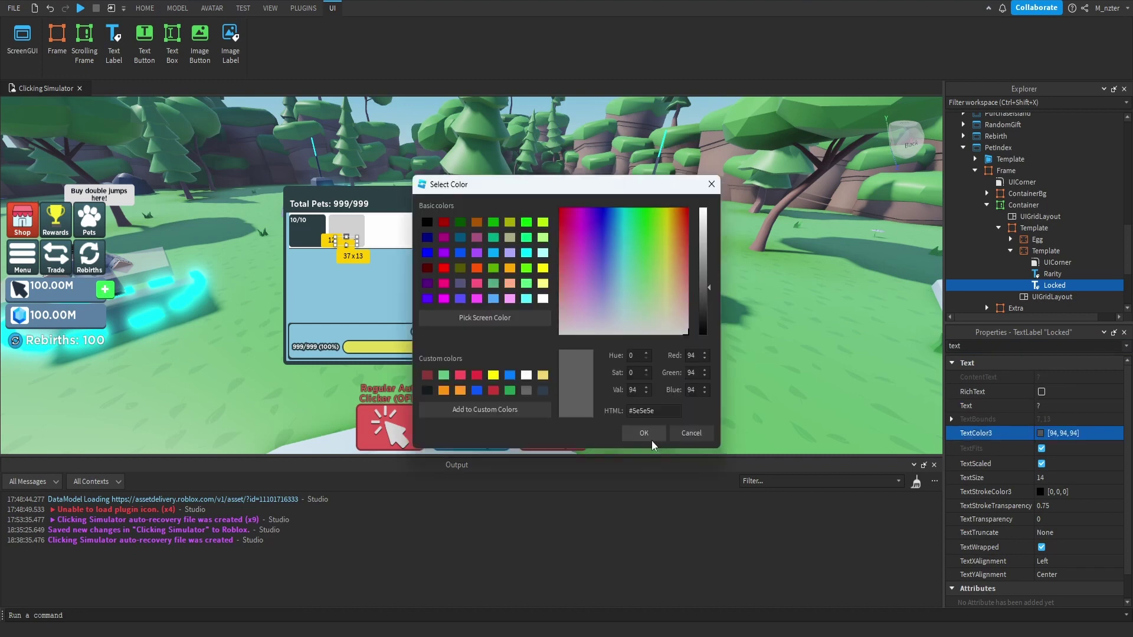
pyautogui.click(704, 302)
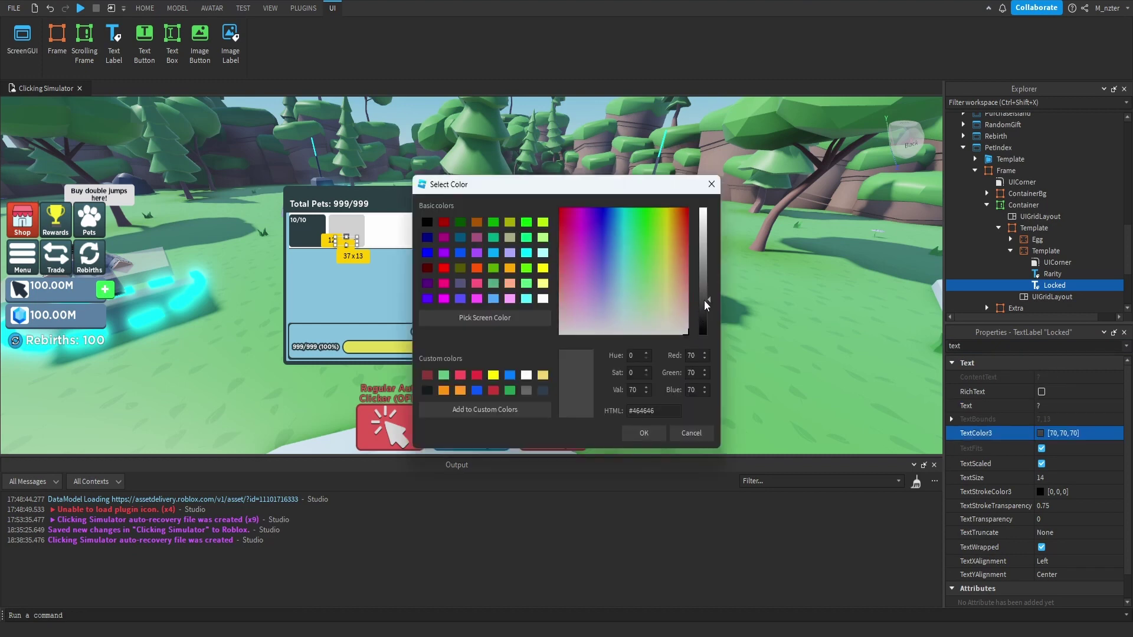
pyautogui.click(662, 435)
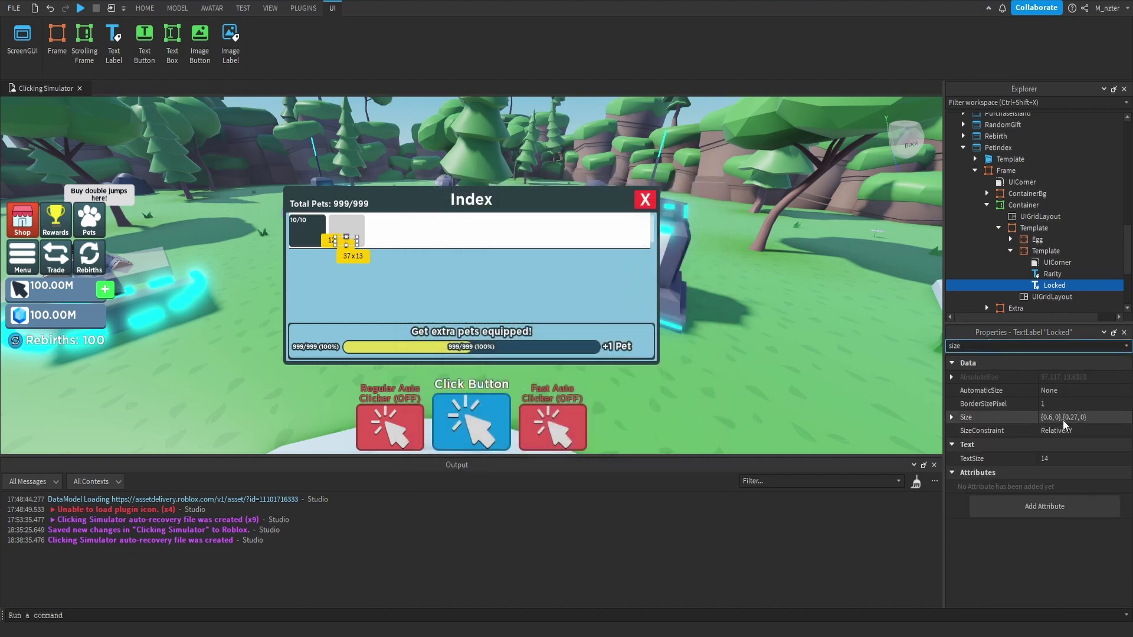
# - Resize the Locked label to {0.5, 0},{0.5, 0}
pyautogui.click(1064, 418)
pyautogui.write('.5,0,.5')
pyautogui.press('Return')
# - Set the Locked label's AnchorPoint to 0.5, 0.5 and its Position to {0.5, 0},{0.5, 0}
pyautogui.doubleClick(1025, 345)
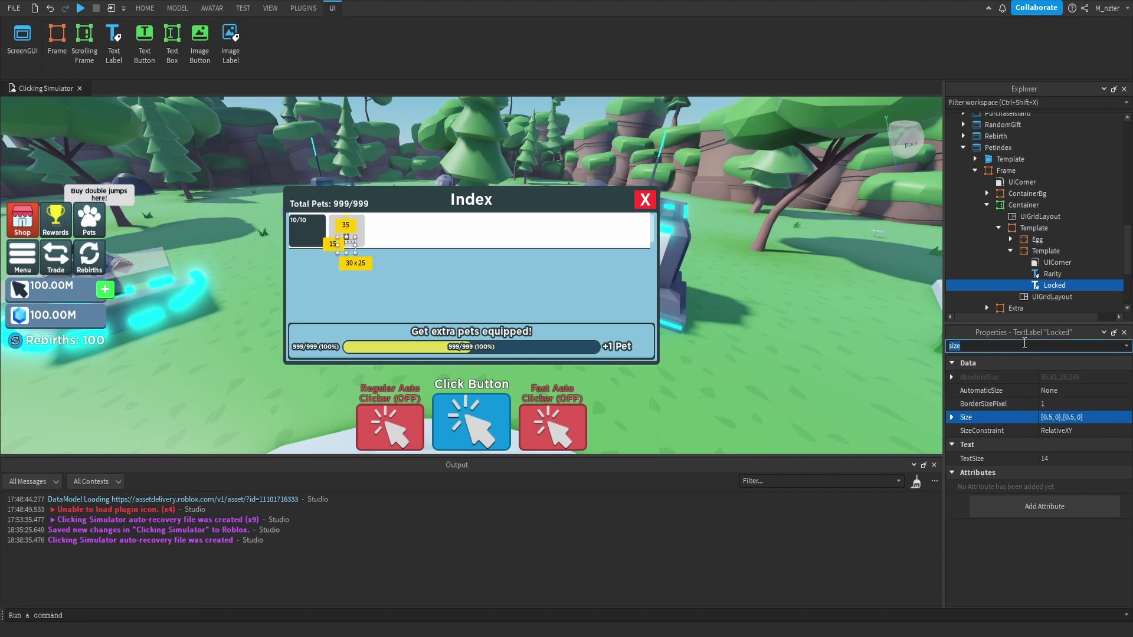
pyautogui.write('po')
pyautogui.click(1077, 391)
pyautogui.write('.')
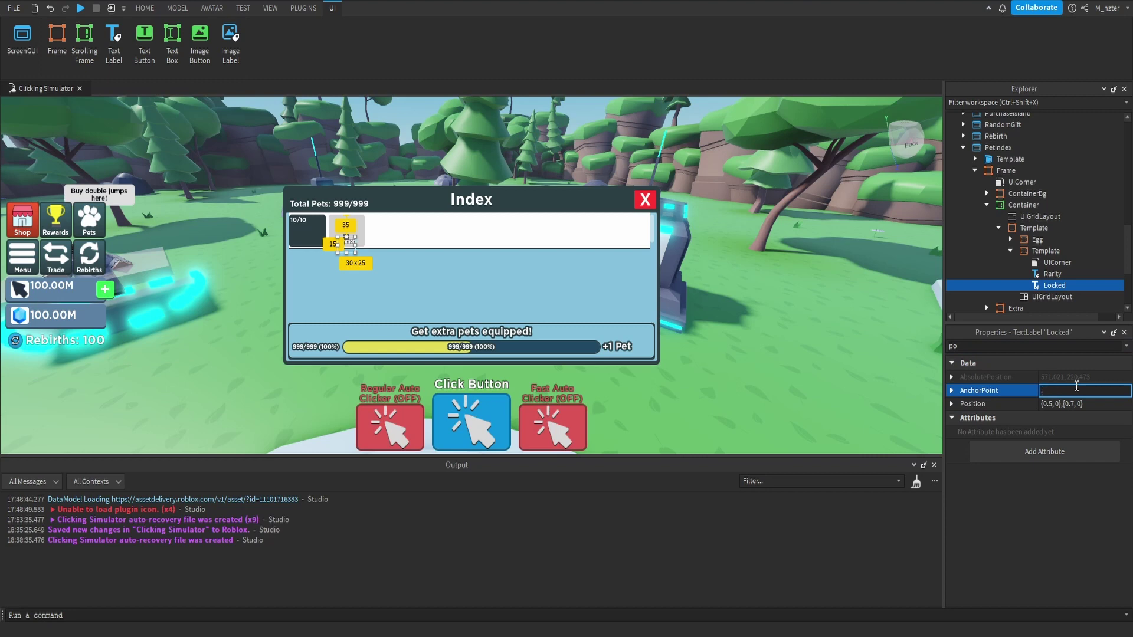
pyautogui.write('5')
pyautogui.press('Tab')
pyautogui.write('.5,0,.5,0')
pyautogui.press('Return')
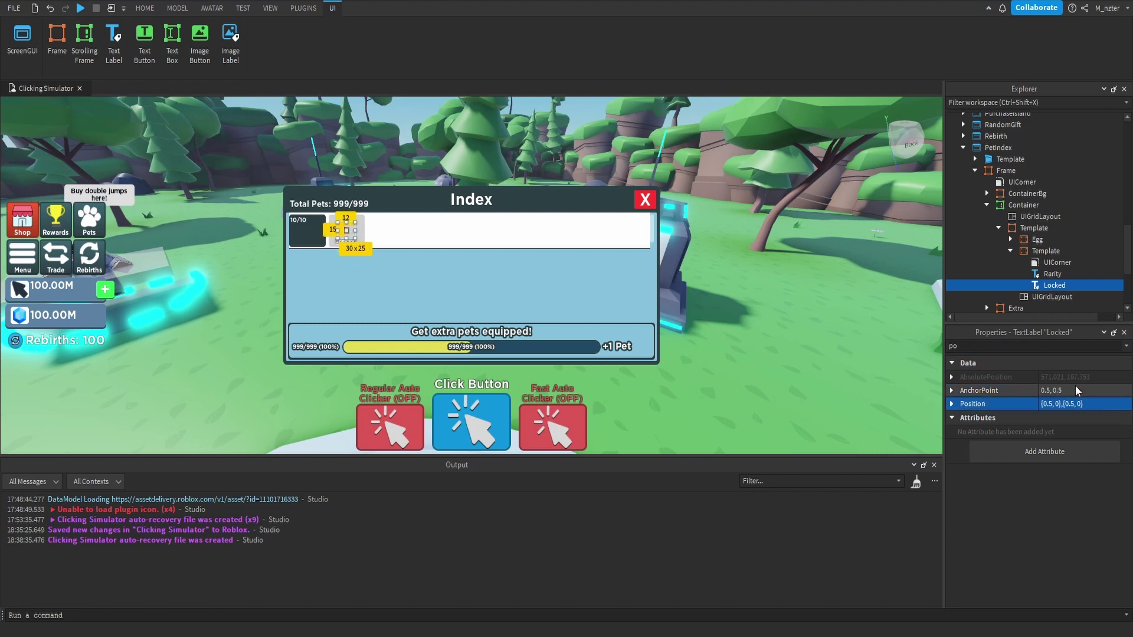
# - Set the TextXAlignment of both the Rarity and Locked labels to Center
pyautogui.keyDown('ctrl'); pyautogui.click(1053, 274); pyautogui.keyUp('ctrl')
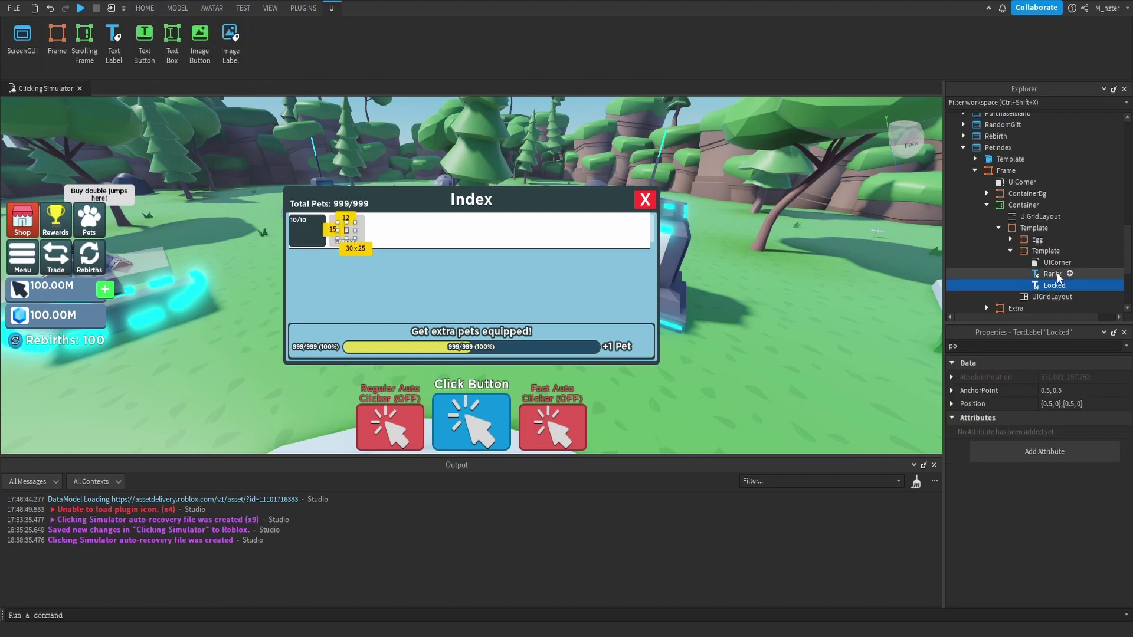
pyautogui.click(1047, 345)
pyautogui.write('ali')
pyautogui.click(1062, 420)
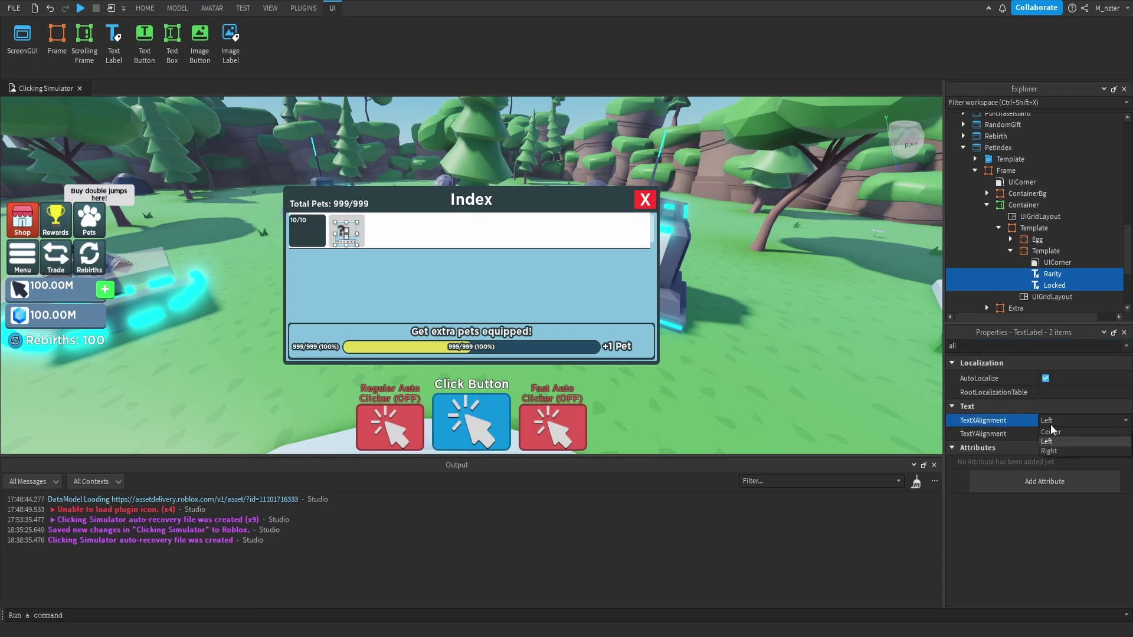
pyautogui.click(1067, 434)
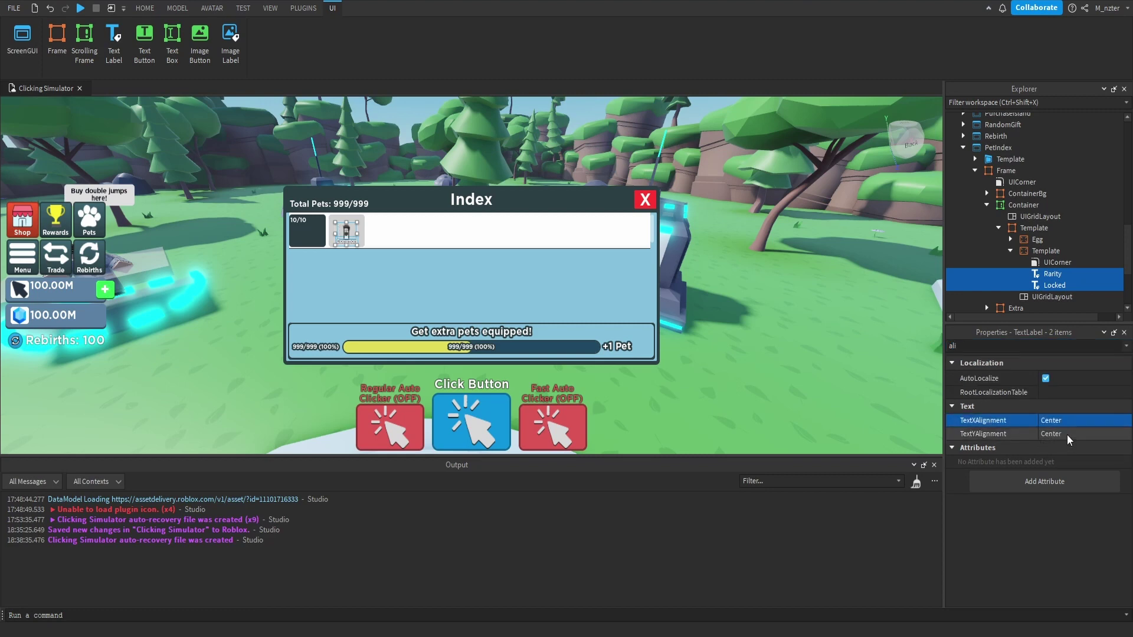
# - Duplicate the pet Template viewport seven times to fill the row beside Egg
pyautogui.doubleClick(1020, 253)
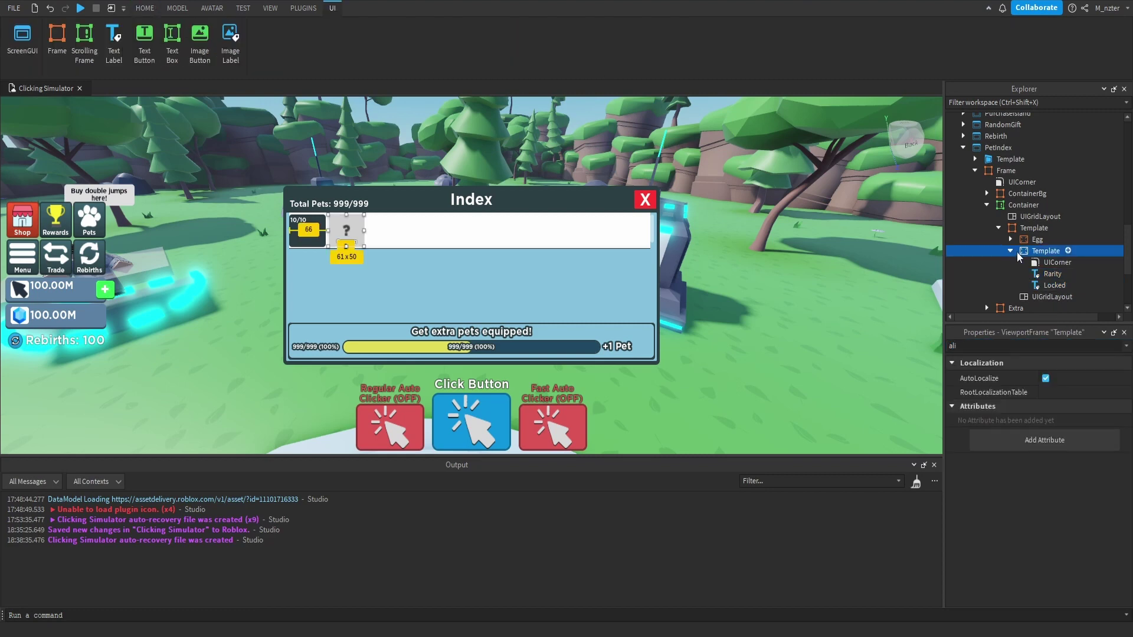
pyautogui.hotkey('ctrl', 'd')
pyautogui.hotkey('ctrl', 'd')
pyautogui.hotkey('ctrl', 'd')
pyautogui.hotkey('ctrl', 'd')
pyautogui.hotkey('ctrl', 'd')
pyautogui.hotkey('ctrl', 'd')
pyautogui.hotkey('ctrl', 'd')
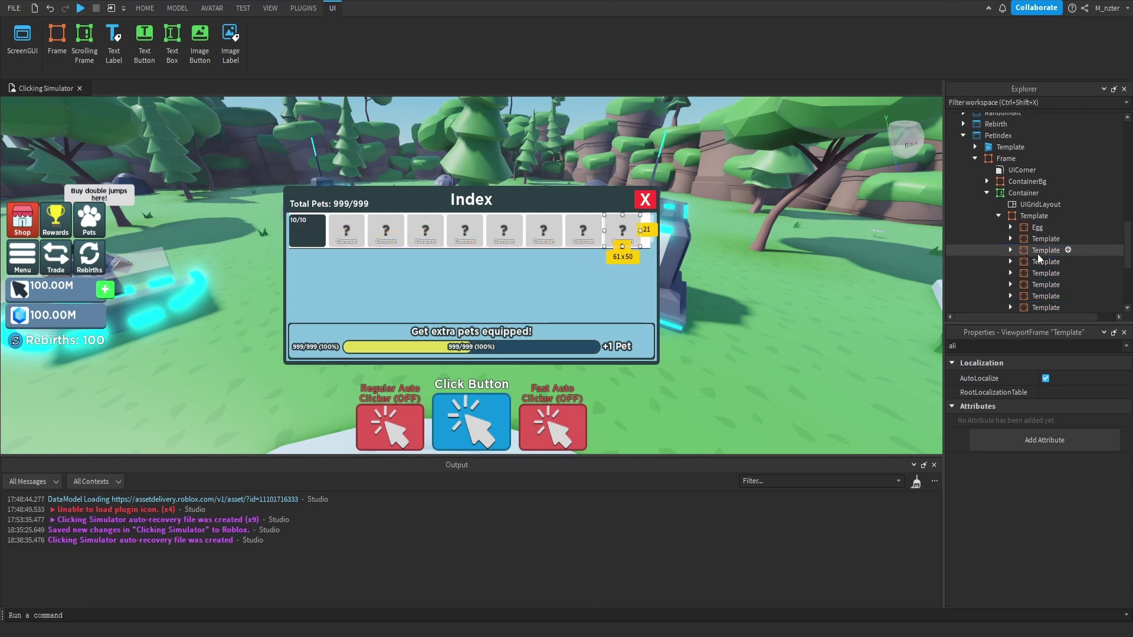
# - Set the CellPadding of the Template row's UIGridLayout to {0.007, 0},{0, 0}
pyautogui.scroll(-2, 1033, 238)
pyautogui.click(1041, 265)
pyautogui.click(1016, 346)
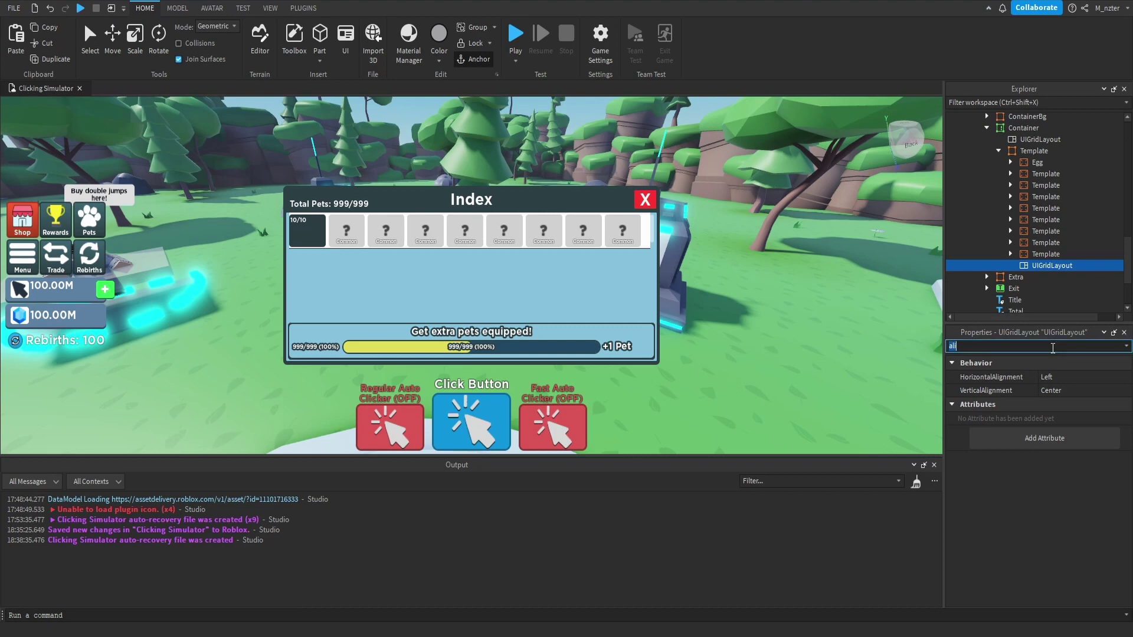
pyautogui.press('BackSpace')
pyautogui.press('BackSpace')
pyautogui.press('BackSpace')
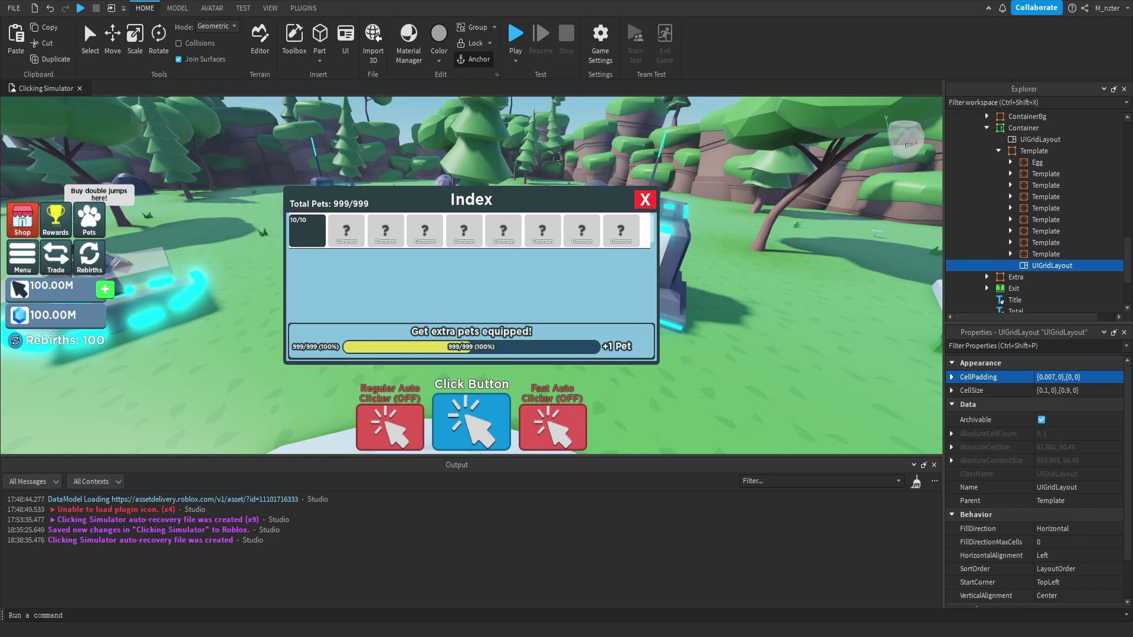
# - Delete the duplicated pet Template viewports, keeping only the first one
pyautogui.click(1046, 254)
pyautogui.keyDown('shift'); pyautogui.click(1044, 185); pyautogui.keyUp('shift')
pyautogui.press('Delete')
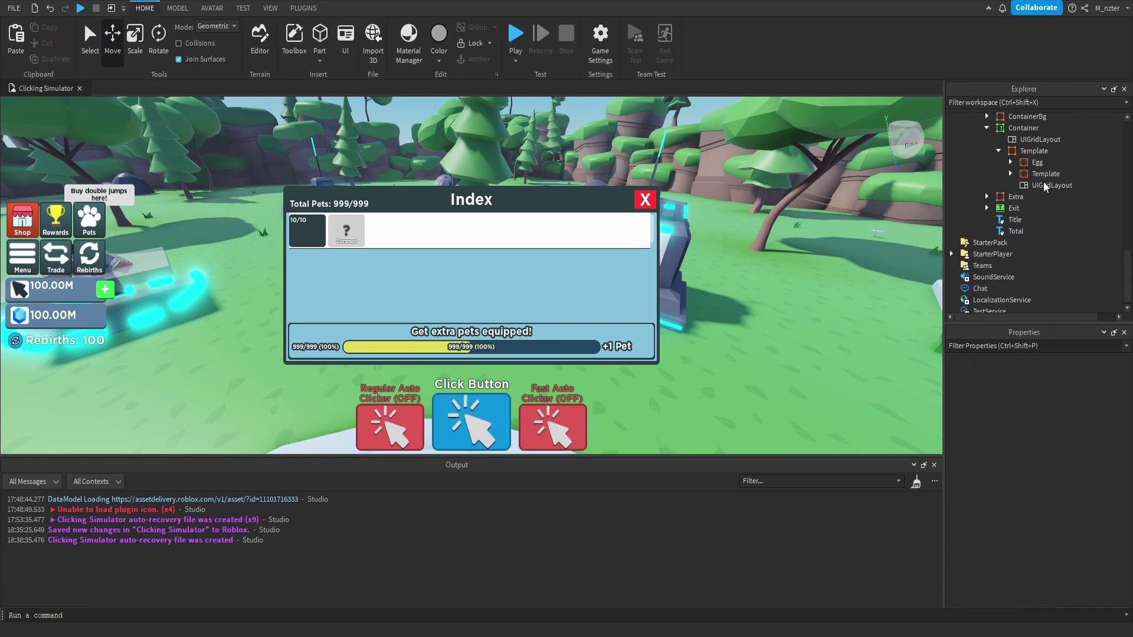
# - Set the BackgroundTransparency of Container's Template frame to 1
pyautogui.scroll(1, 1044, 176)
pyautogui.click(1017, 184)
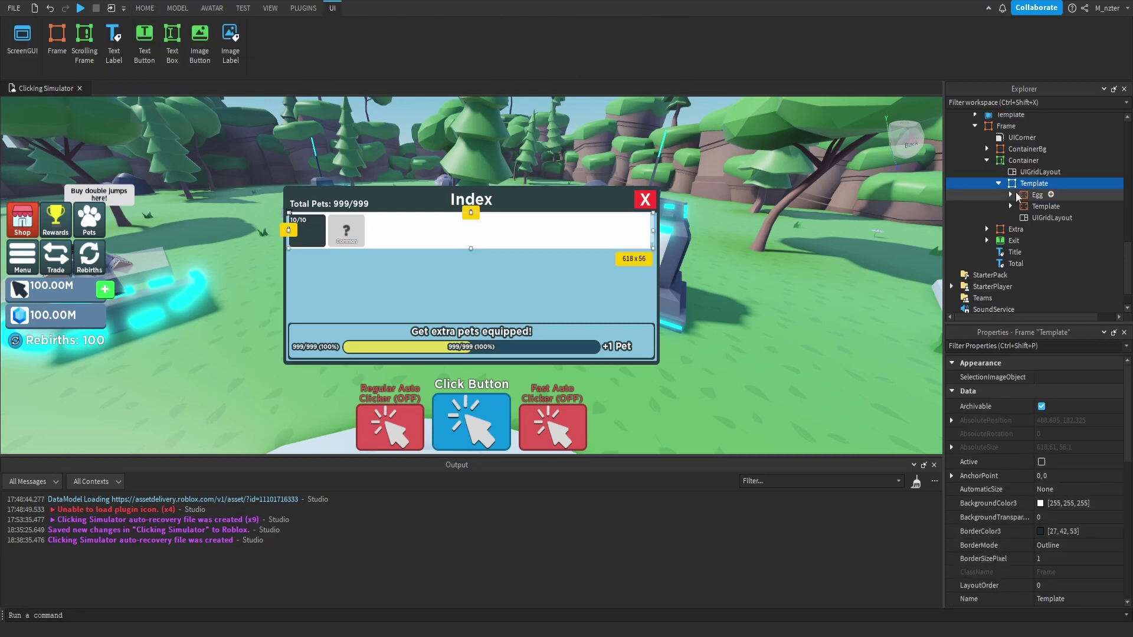
pyautogui.click(1003, 346)
pyautogui.write('ba')
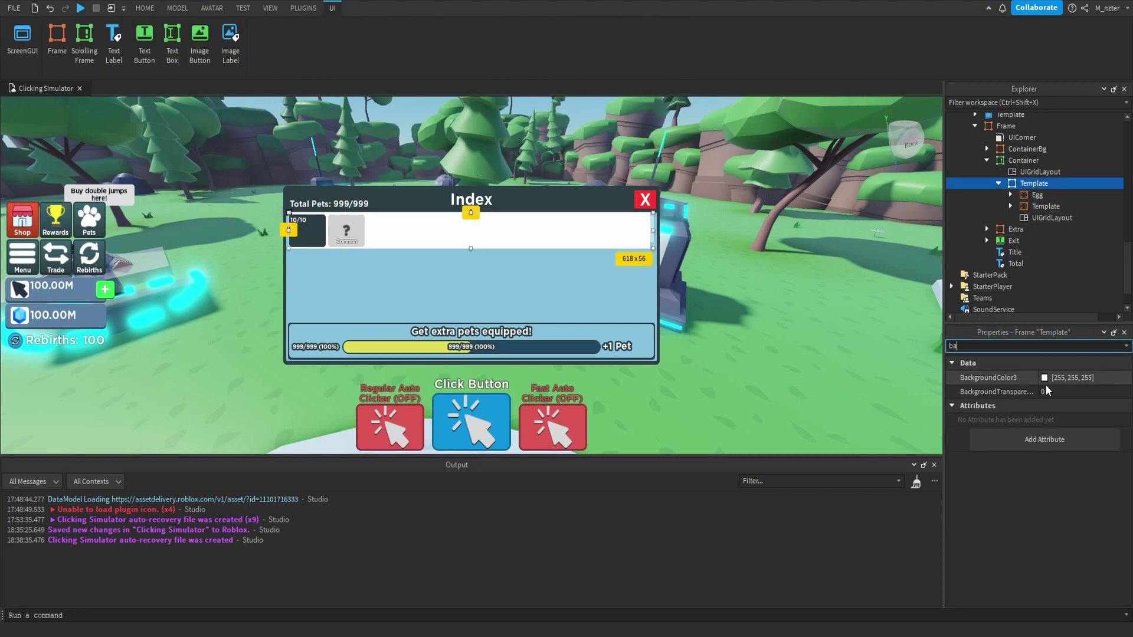
pyautogui.click(1054, 392)
pyautogui.write('1')
pyautogui.press('Return')
# - Duplicate Container's Template row three times to preview the row spacing
pyautogui.doubleClick(1027, 184)
pyautogui.hotkey('ctrl', 'd')
pyautogui.hotkey('ctrl', 'd')
pyautogui.hotkey('ctrl', 'd')
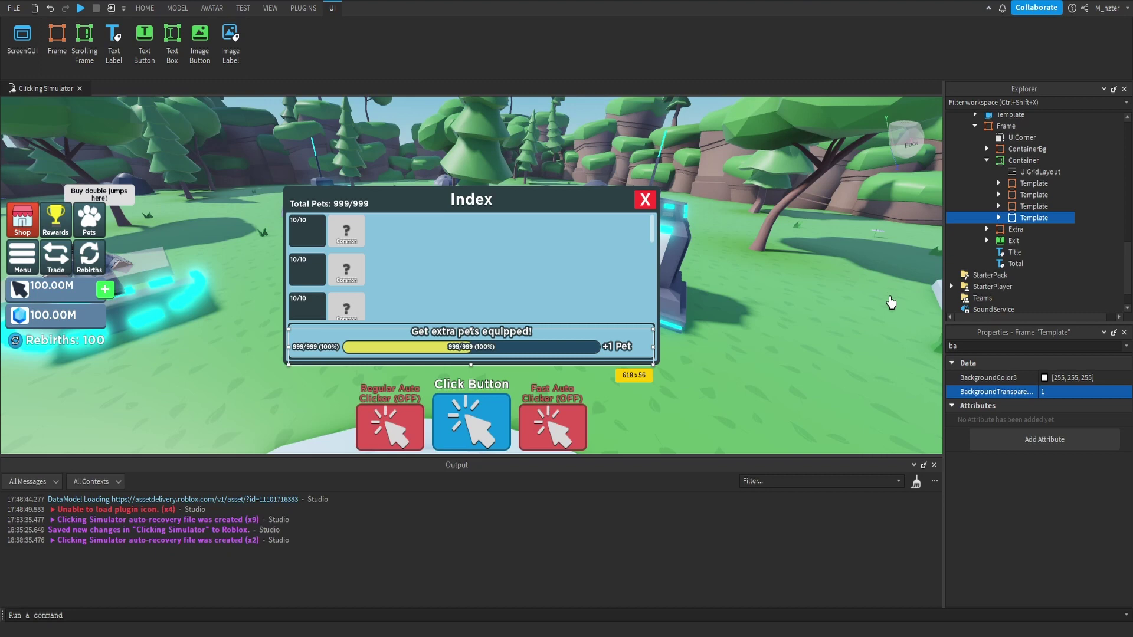
# - Set Container's UIGridLayout CellPadding to {0, 0},{0.005, 0} and delete the duplicate Template rows
pyautogui.click(1040, 172)
pyautogui.click(1037, 346)
pyautogui.press('BackSpace')
pyautogui.press('BackSpace')
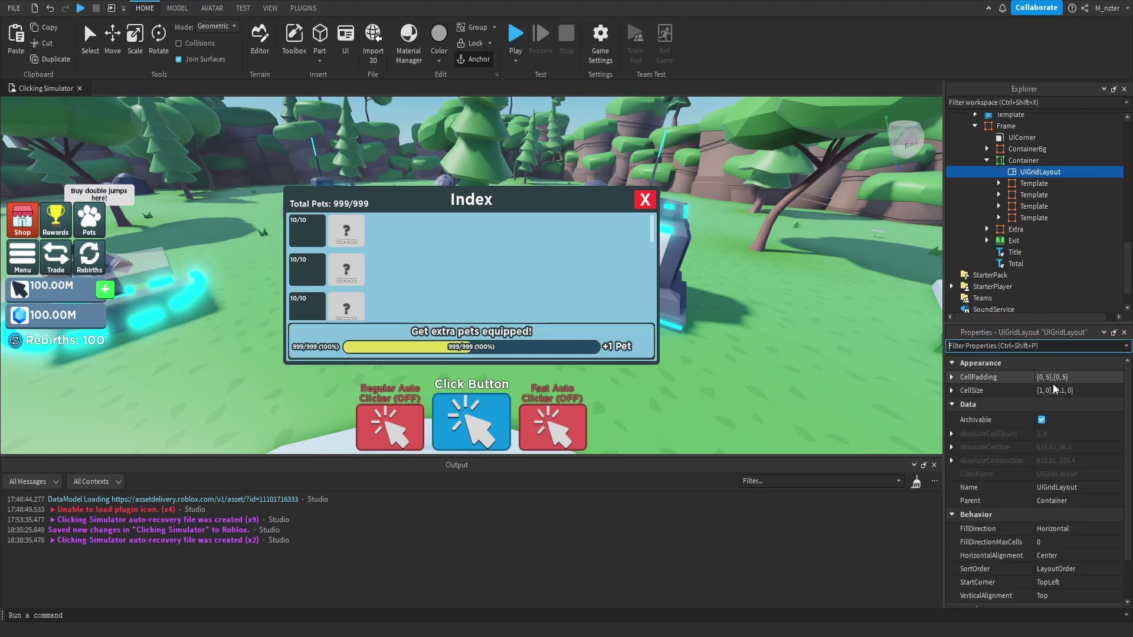
pyautogui.click(1059, 377)
pyautogui.write('0,0,.005,0')
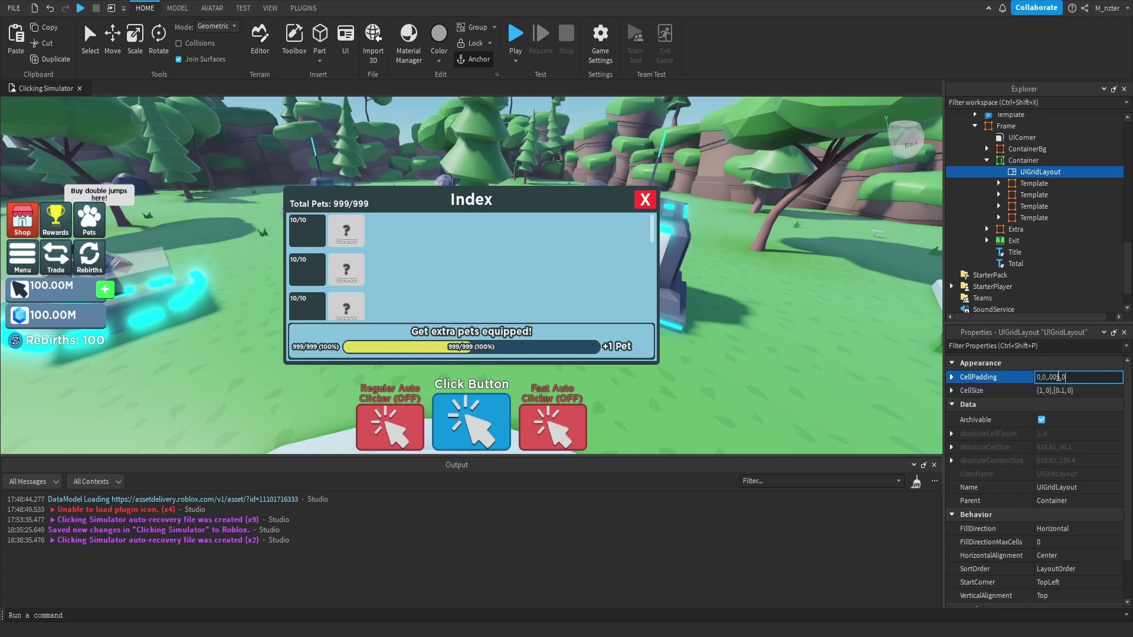
pyautogui.press('Return')
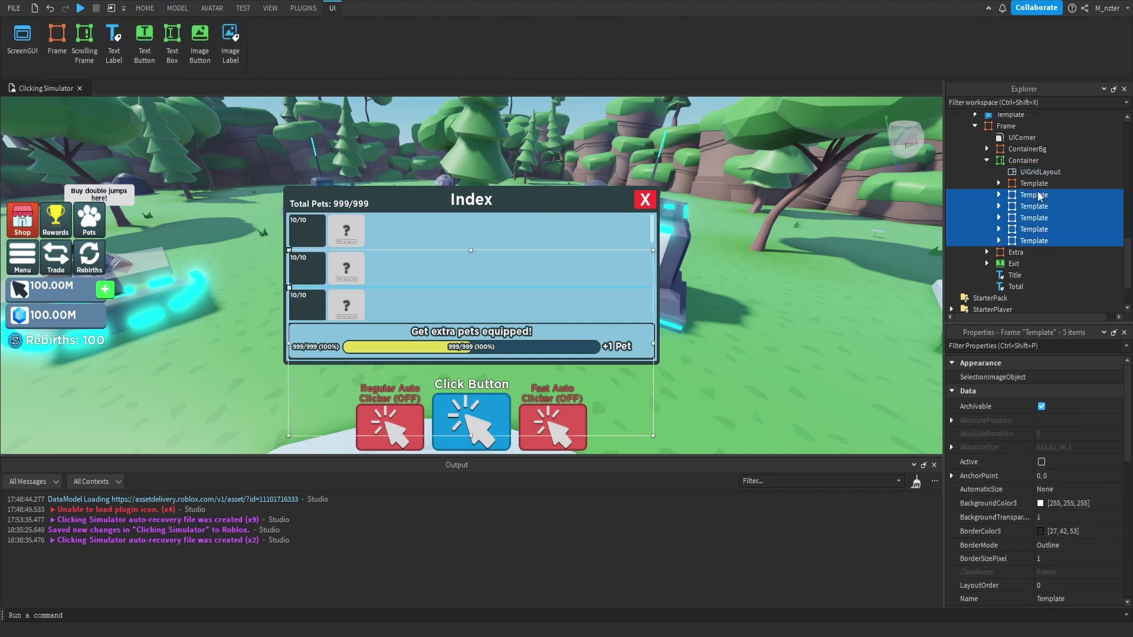
pyautogui.press('Delete')
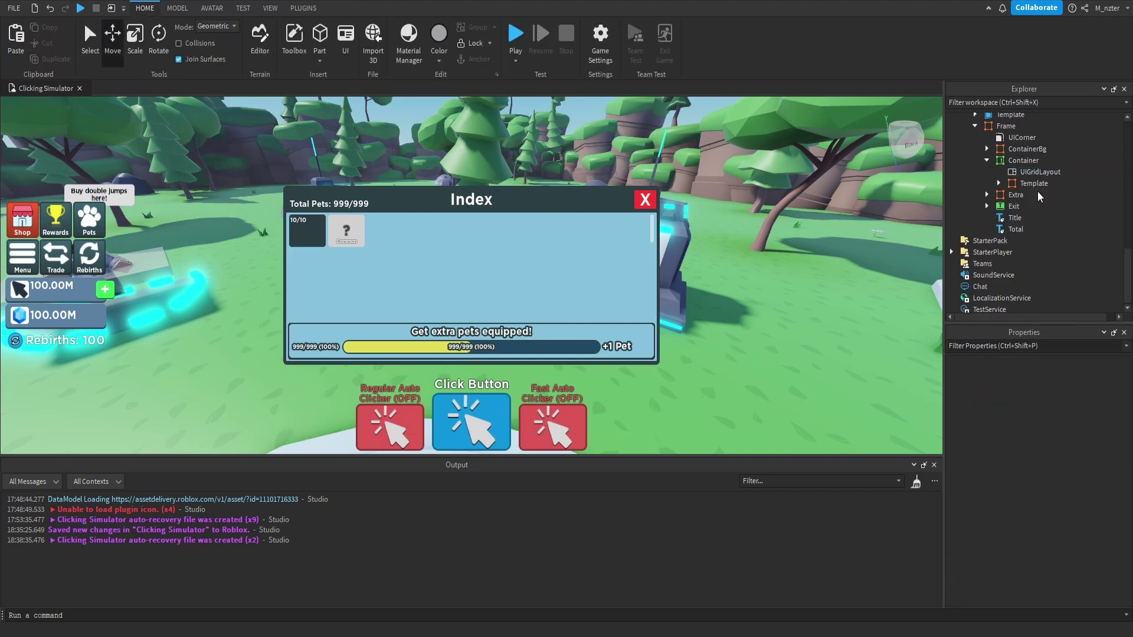
# - Set the BackgroundColor3 of the Bg frame inside Extra to the brighter blue [85, 187, 255]
pyautogui.scroll(2, 1032, 188)
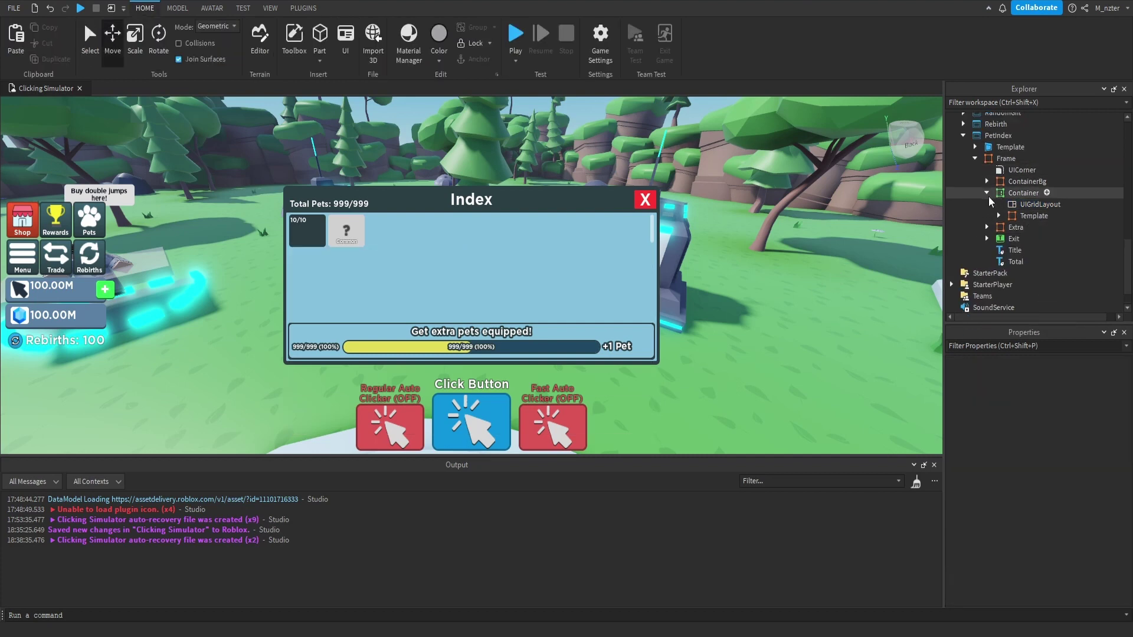
pyautogui.click(987, 193)
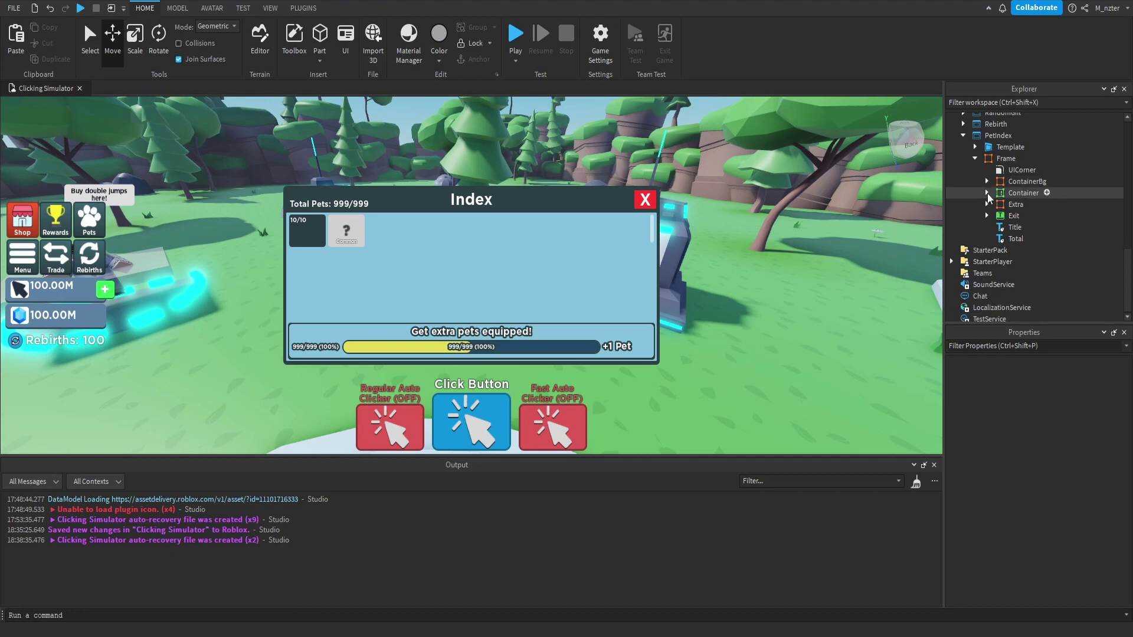
pyautogui.click(986, 204)
pyautogui.click(1024, 227)
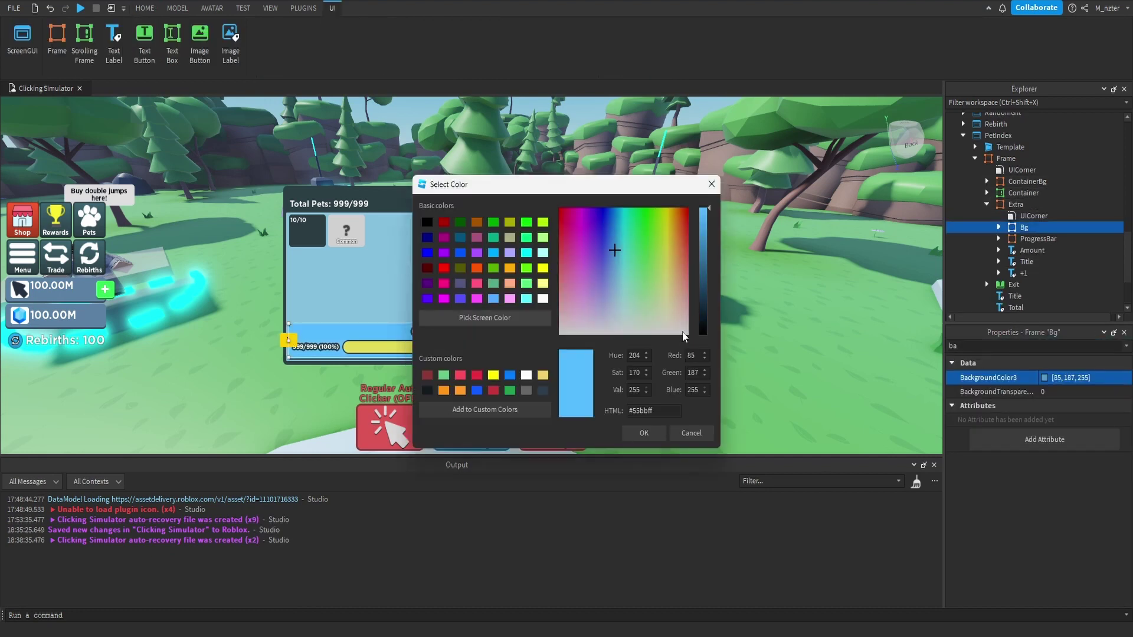
pyautogui.click(643, 433)
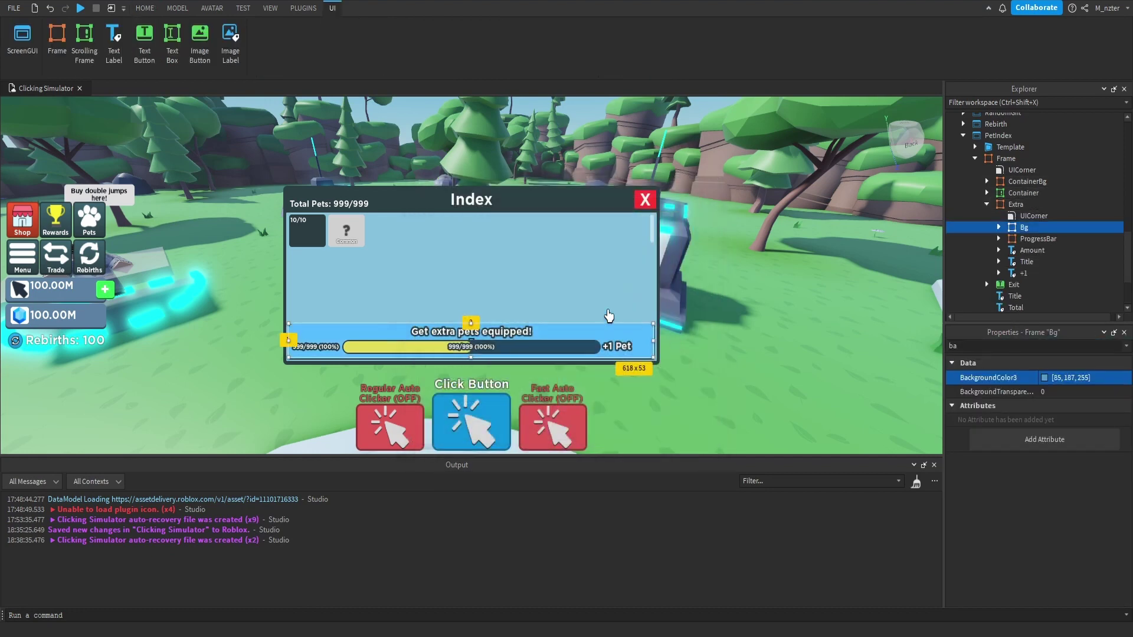
pyautogui.keyDown('ctrl'); pyautogui.click(1011, 232); pyautogui.keyUp('ctrl')
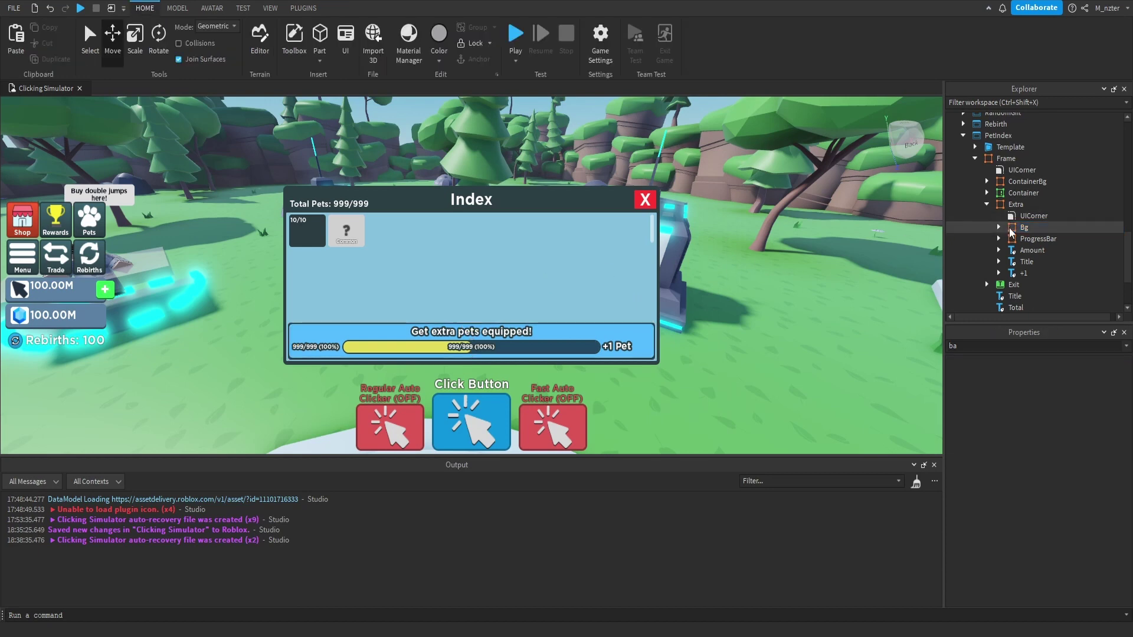
pyautogui.click(985, 204)
# - Duplicate the Index window's Title label within Frame and rename the copy Tip
pyautogui.click(1014, 228)
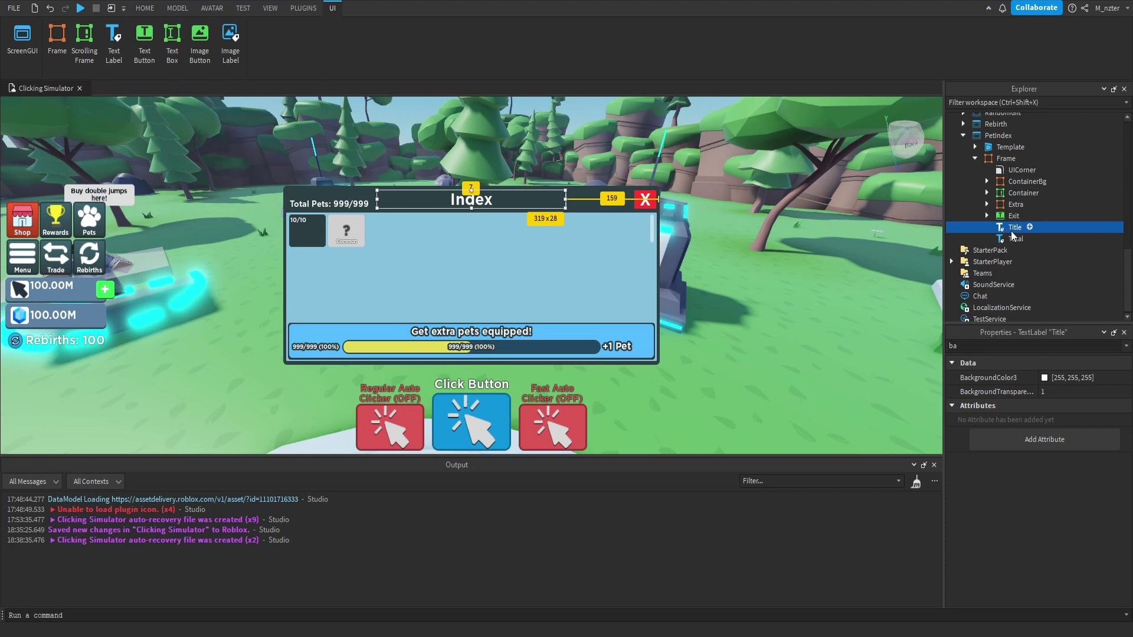
pyautogui.hotkey('ctrl', 'd')
pyautogui.doubleClick(1011, 240)
pyautogui.write('Tip')
pyautogui.press('Return')
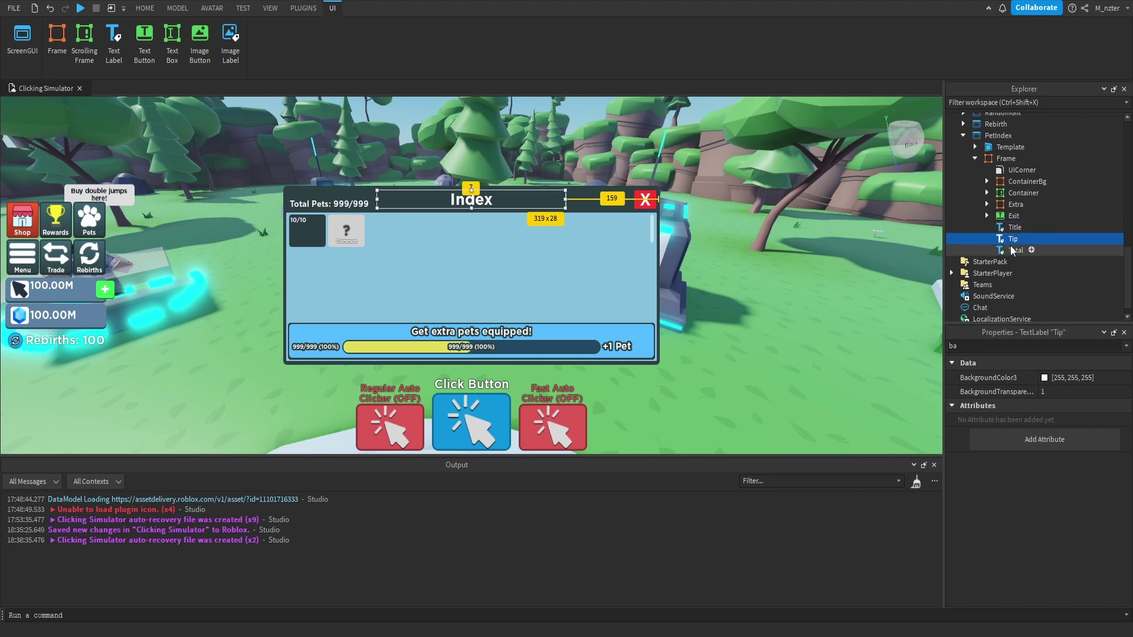
# - Set the Tip label's Text to "Tip: You can trade for pets to complete your index"
pyautogui.doubleClick(998, 346)
pyautogui.write('text')
pyautogui.click(1075, 405)
pyautogui.write('Ti')
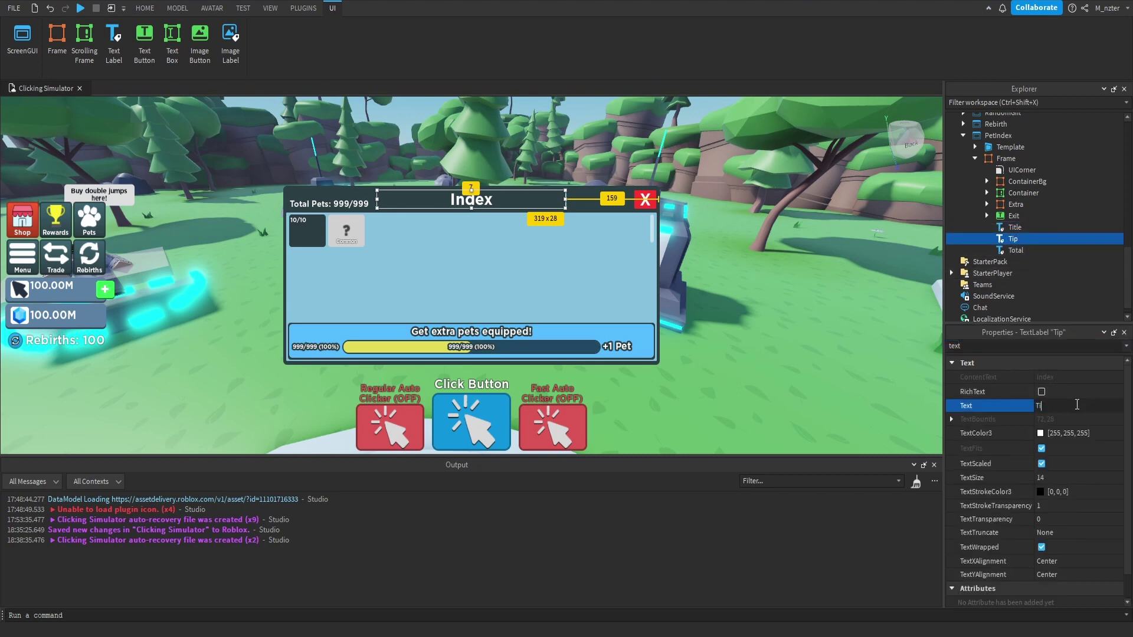
pyautogui.write('p: You can ')
pyautogui.write('trade for pets to complete your ind')
pyautogui.write('ex')
pyautogui.press('Return')
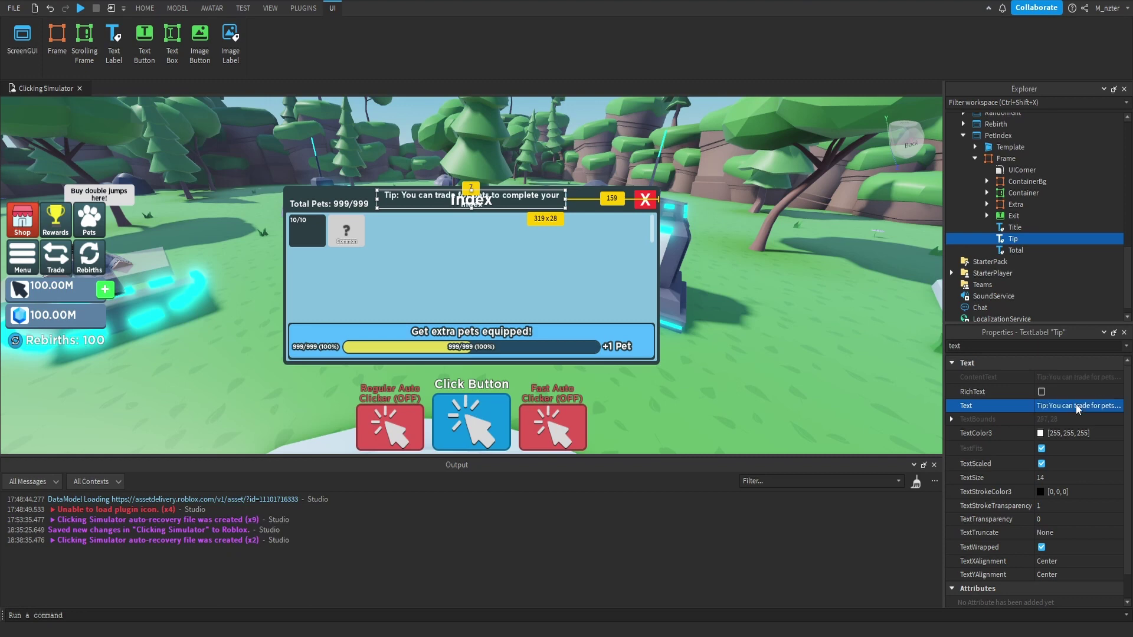
# - Set the Tip label's Size to {0.8, 0},{0.05, 0}
pyautogui.doubleClick(997, 346)
pyautogui.write('size')
pyautogui.click(1048, 417)
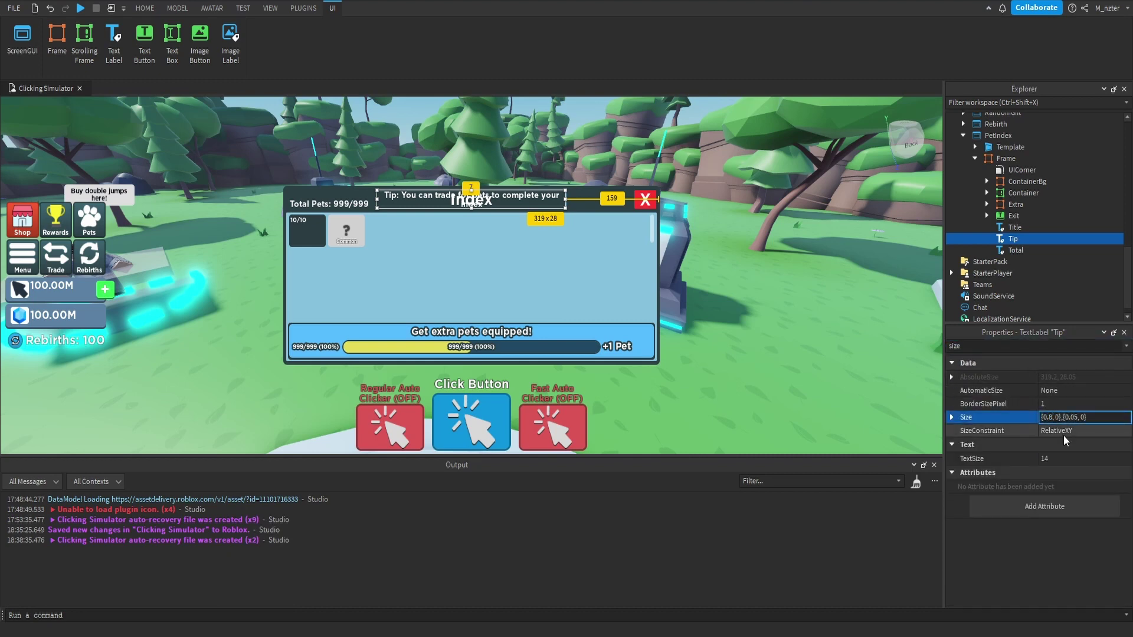
pyautogui.press('Return')
# - Set the Tip label's Position to {0.5, 0},{1.01, 0} so it sits just below the Index window
pyautogui.doubleClick(997, 346)
pyautogui.write('po')
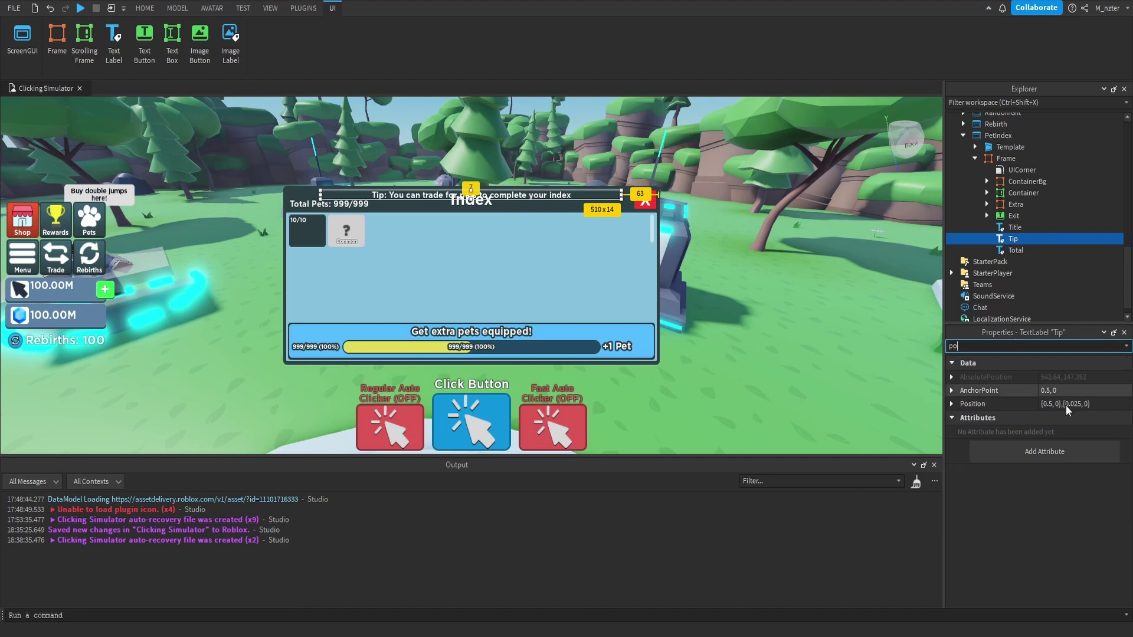
pyautogui.click(1071, 404)
pyautogui.doubleClick(1072, 403)
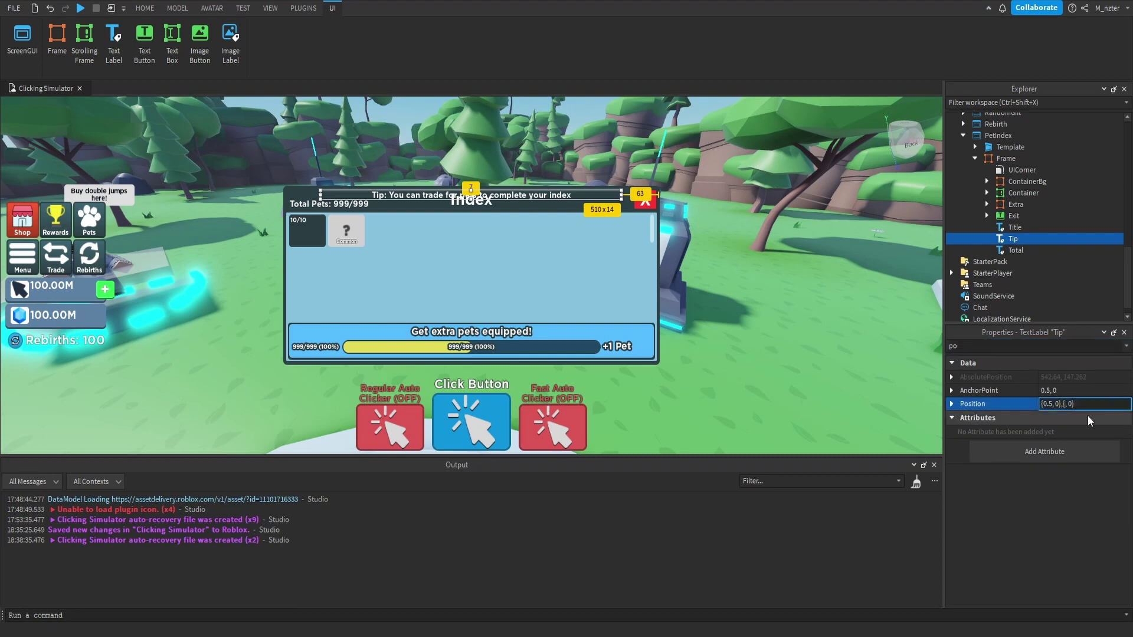
pyautogui.write('1.01')
pyautogui.press('Return')
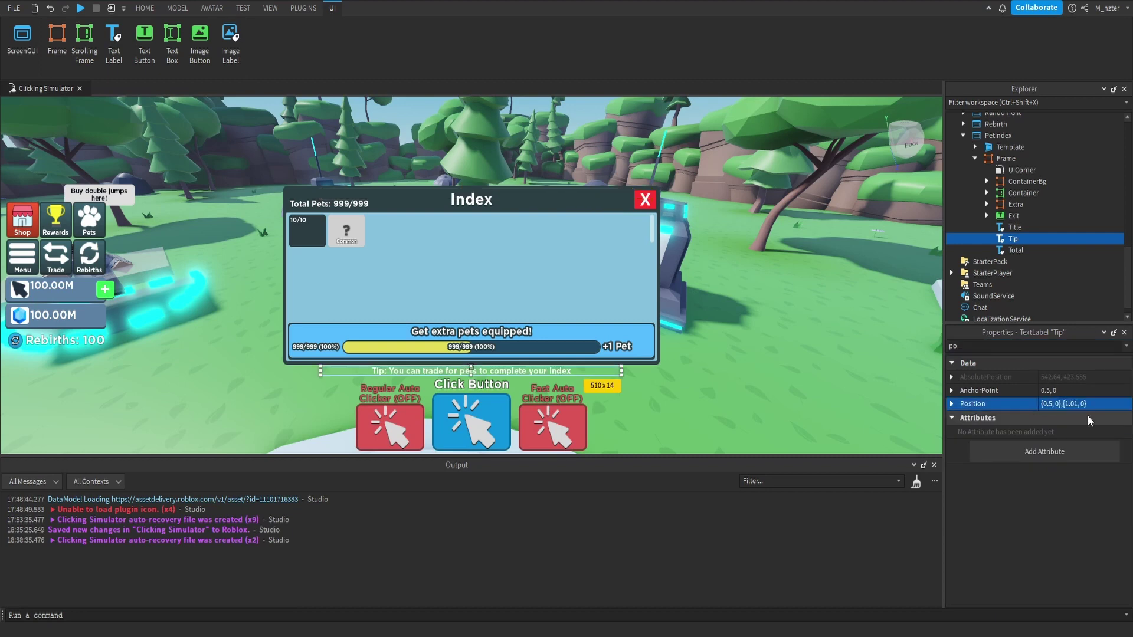
# - Add a UIStroke to the Tip label with Color [42, 60, 65], sampled from the window's dark header, and Thickness 2.5
pyautogui.click(1026, 238)
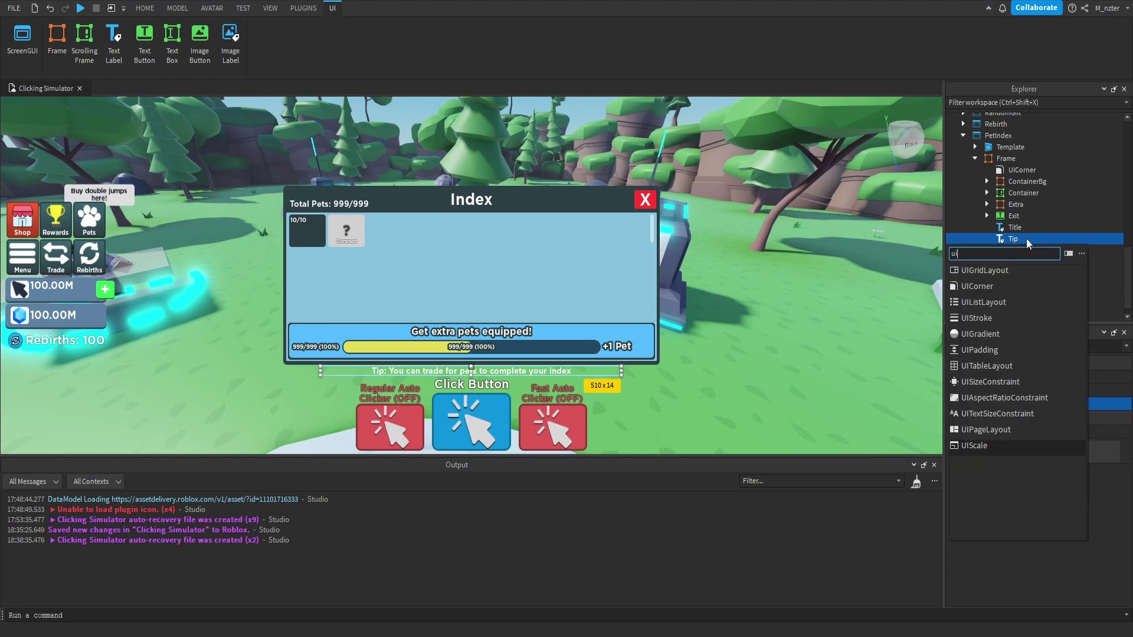
pyautogui.write('stro')
pyautogui.press('Return')
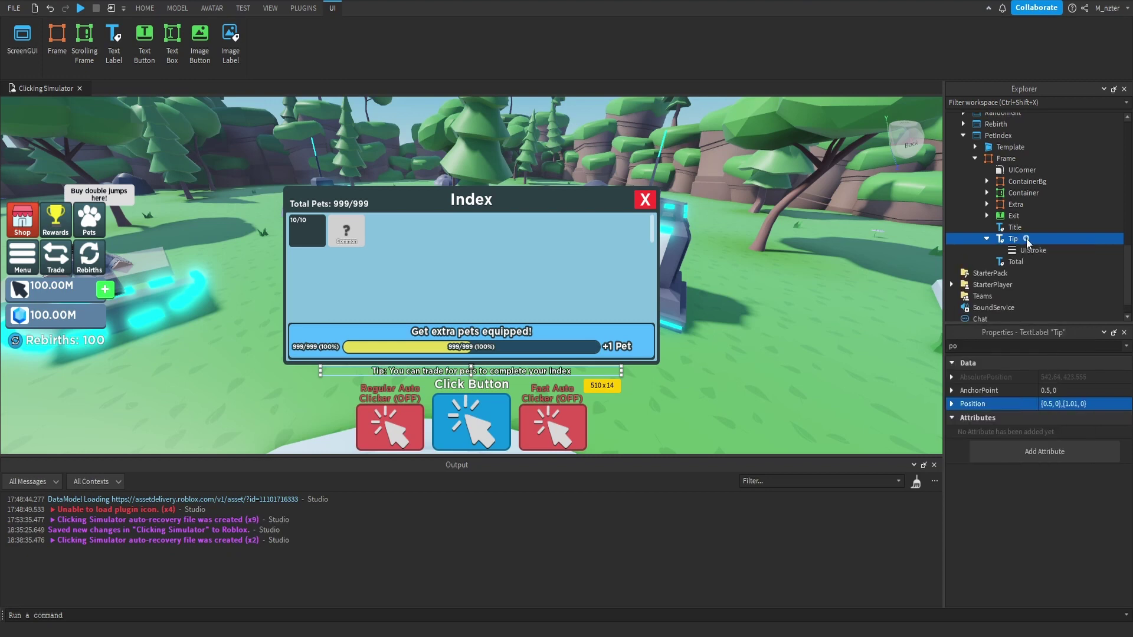
pyautogui.click(1028, 250)
pyautogui.click(1044, 391)
pyautogui.click(484, 317)
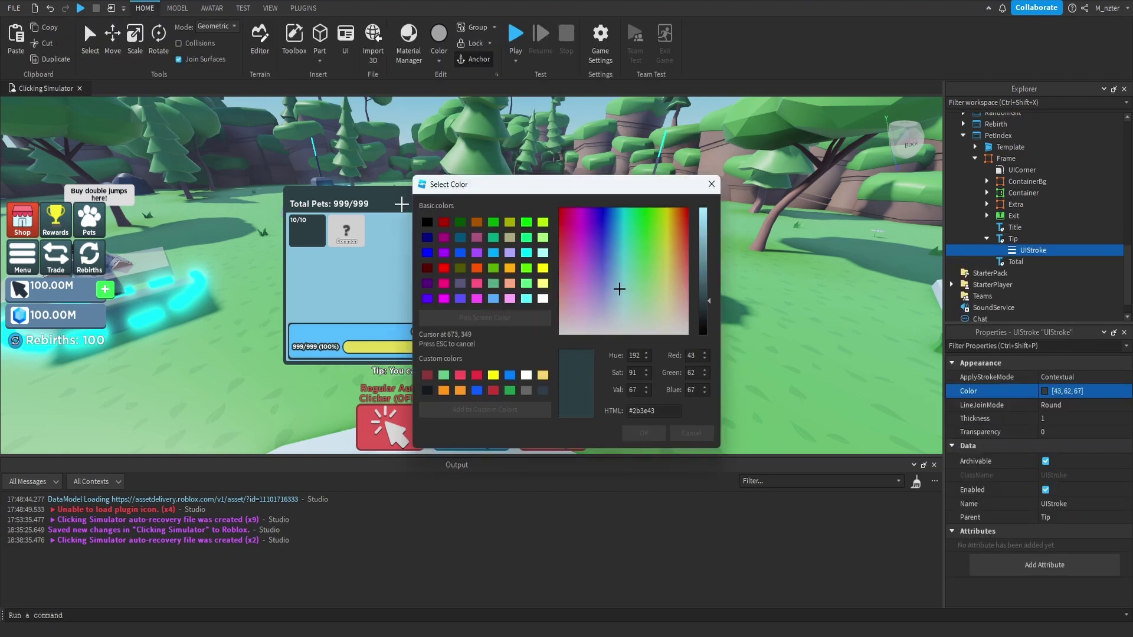
pyautogui.click(401, 204)
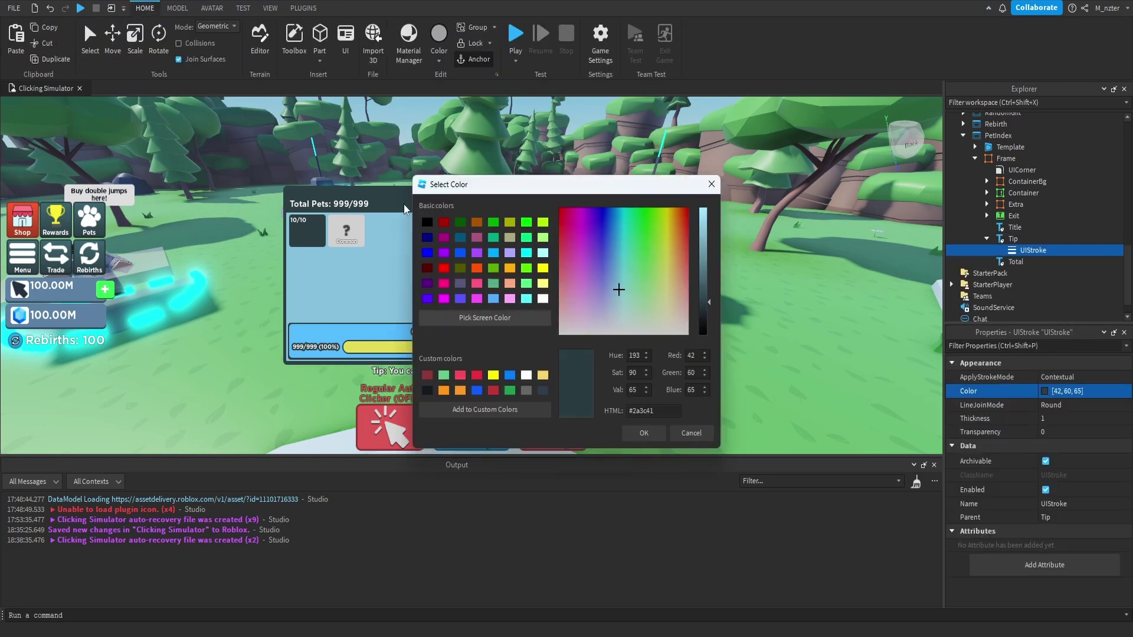
pyautogui.click(643, 432)
pyautogui.click(1068, 419)
pyautogui.write('2.5')
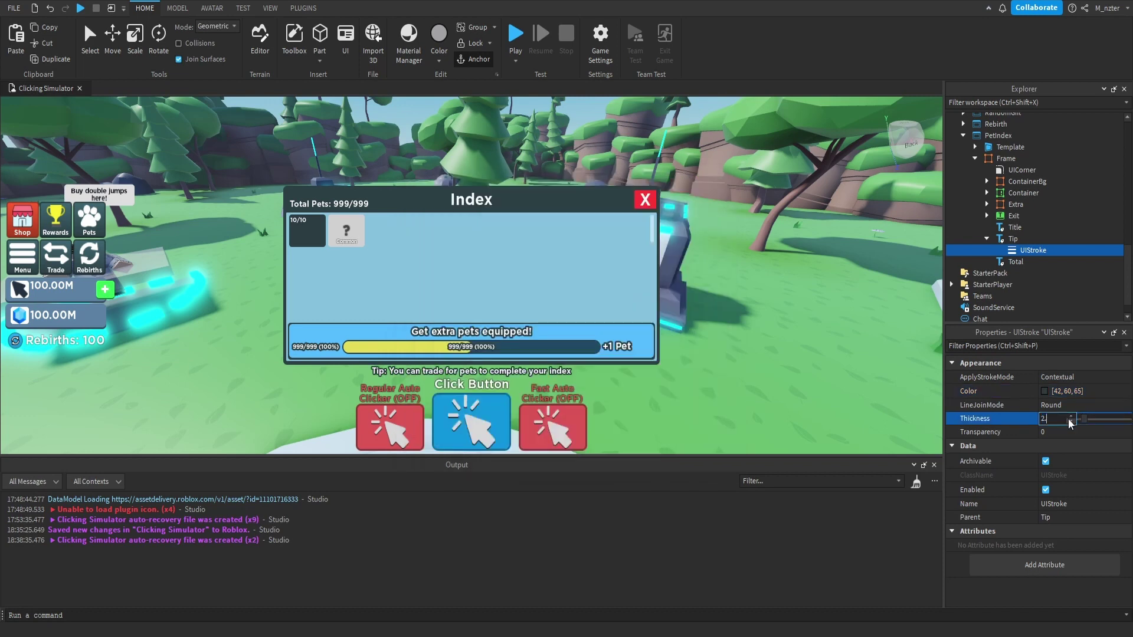
pyautogui.press('Return')
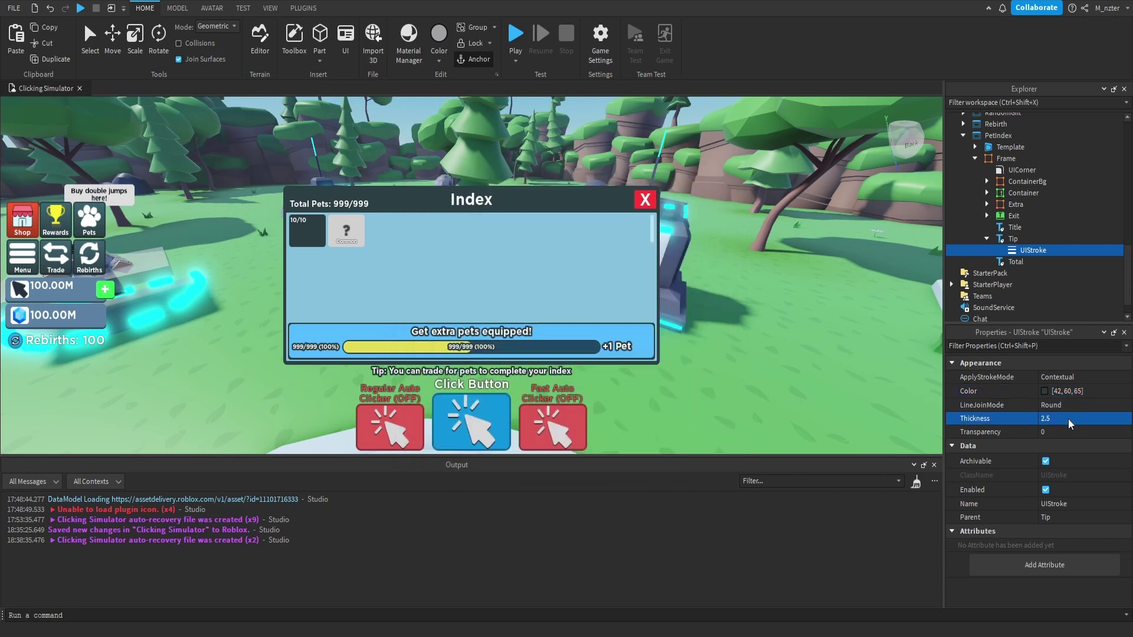
# - Append an exclamation mark to the end of the Tip label's Text
pyautogui.click(1065, 406)
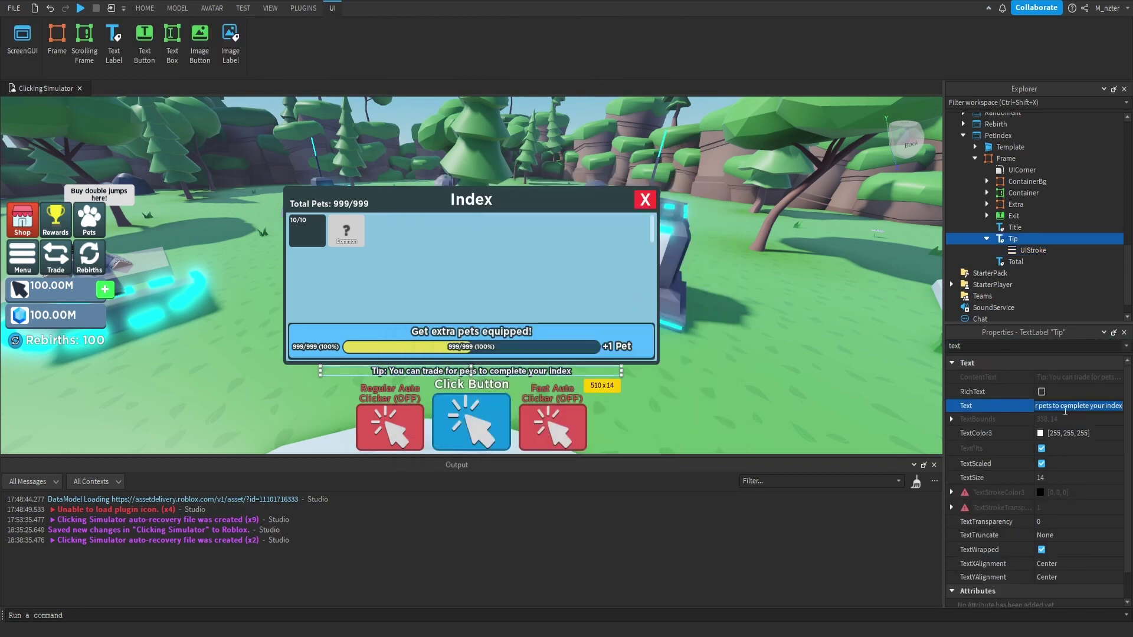
pyautogui.press('Right')
pyautogui.write('!')
pyautogui.press('Return')
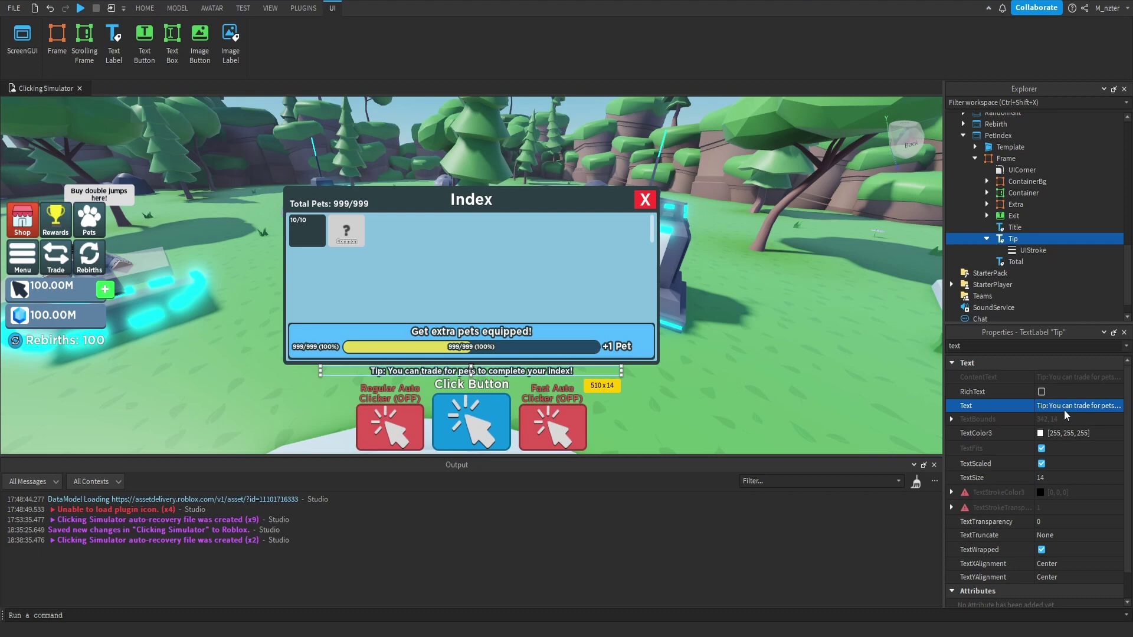
pyautogui.press('Escape')
# - Turn on device emulation to preview the Index window on a phone screen
pyautogui.click(242, 8)
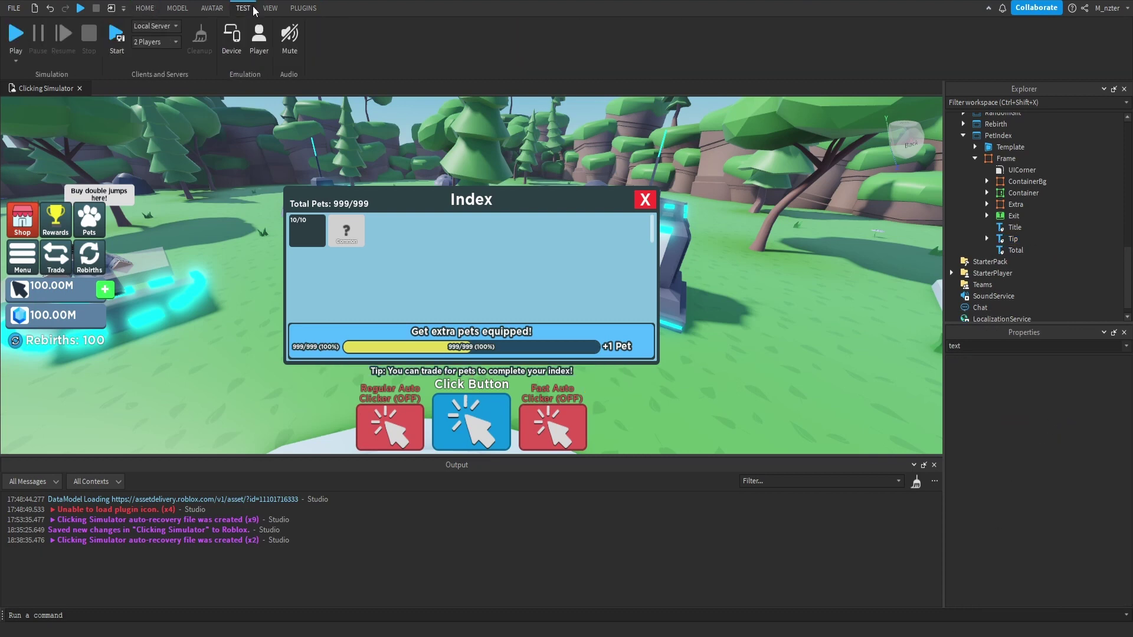
pyautogui.click(233, 37)
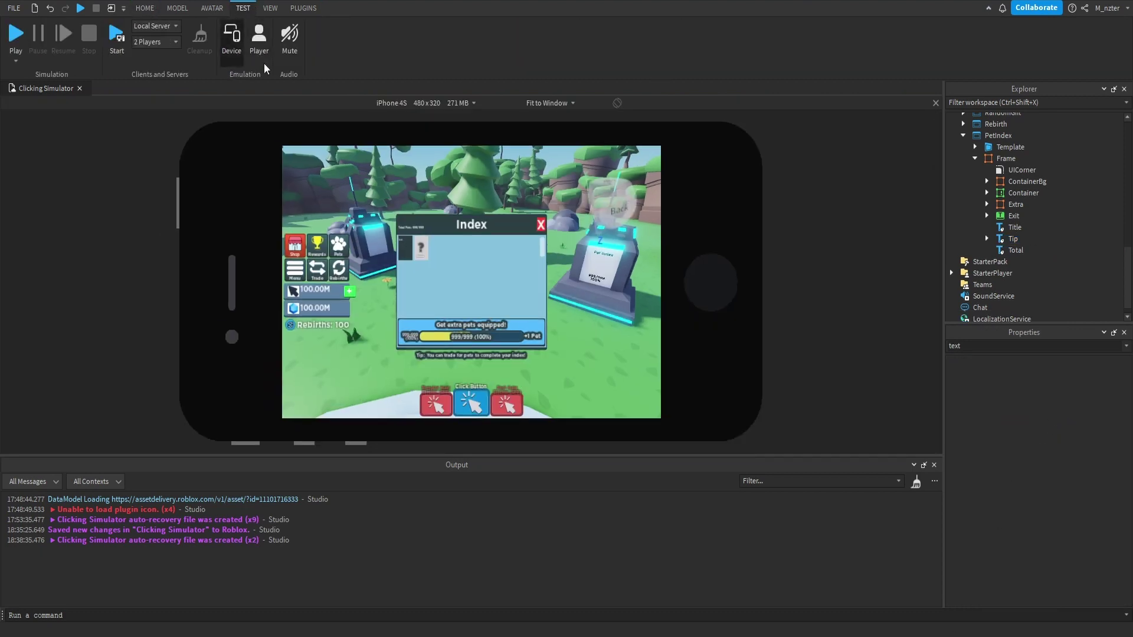